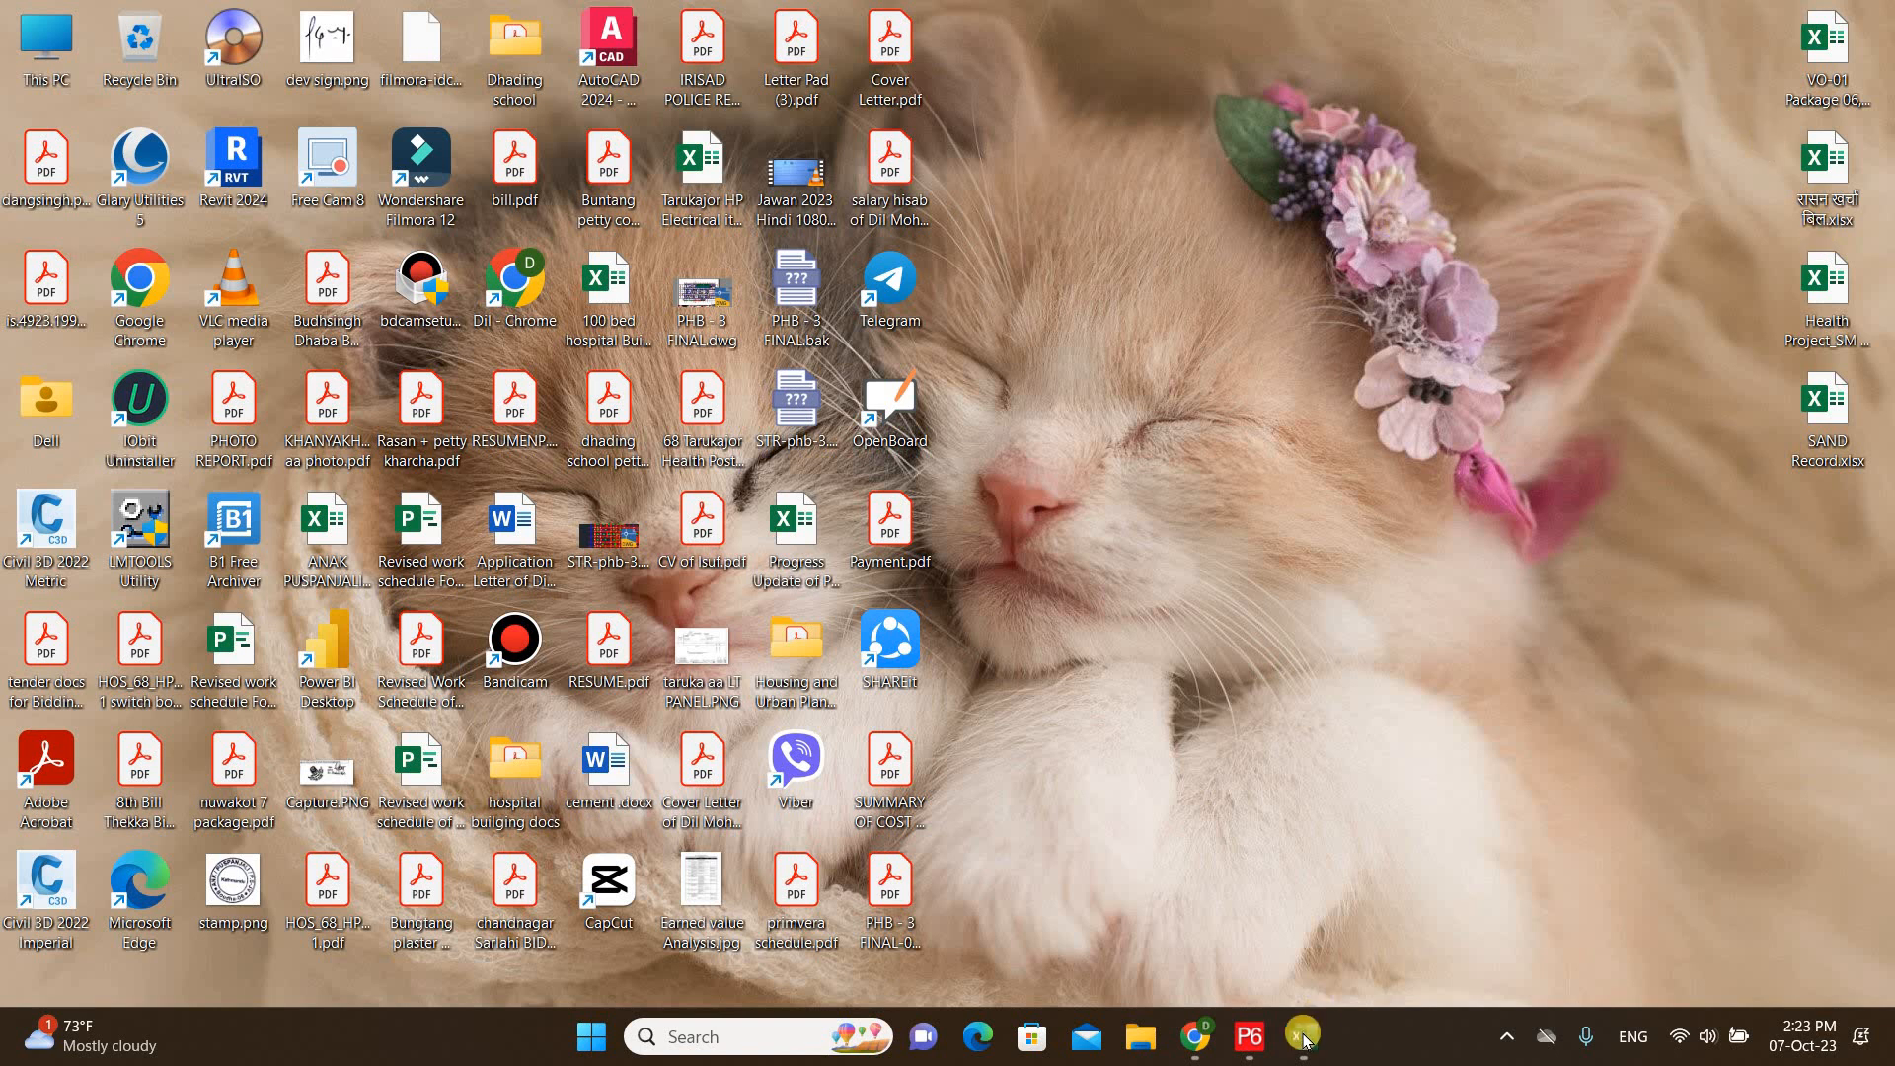
Switch to the Shrawan scedule.xlsx workbook in Excel and add a new blank worksheet.
mouse_move(1303, 1037)
left_click(1269, 913)
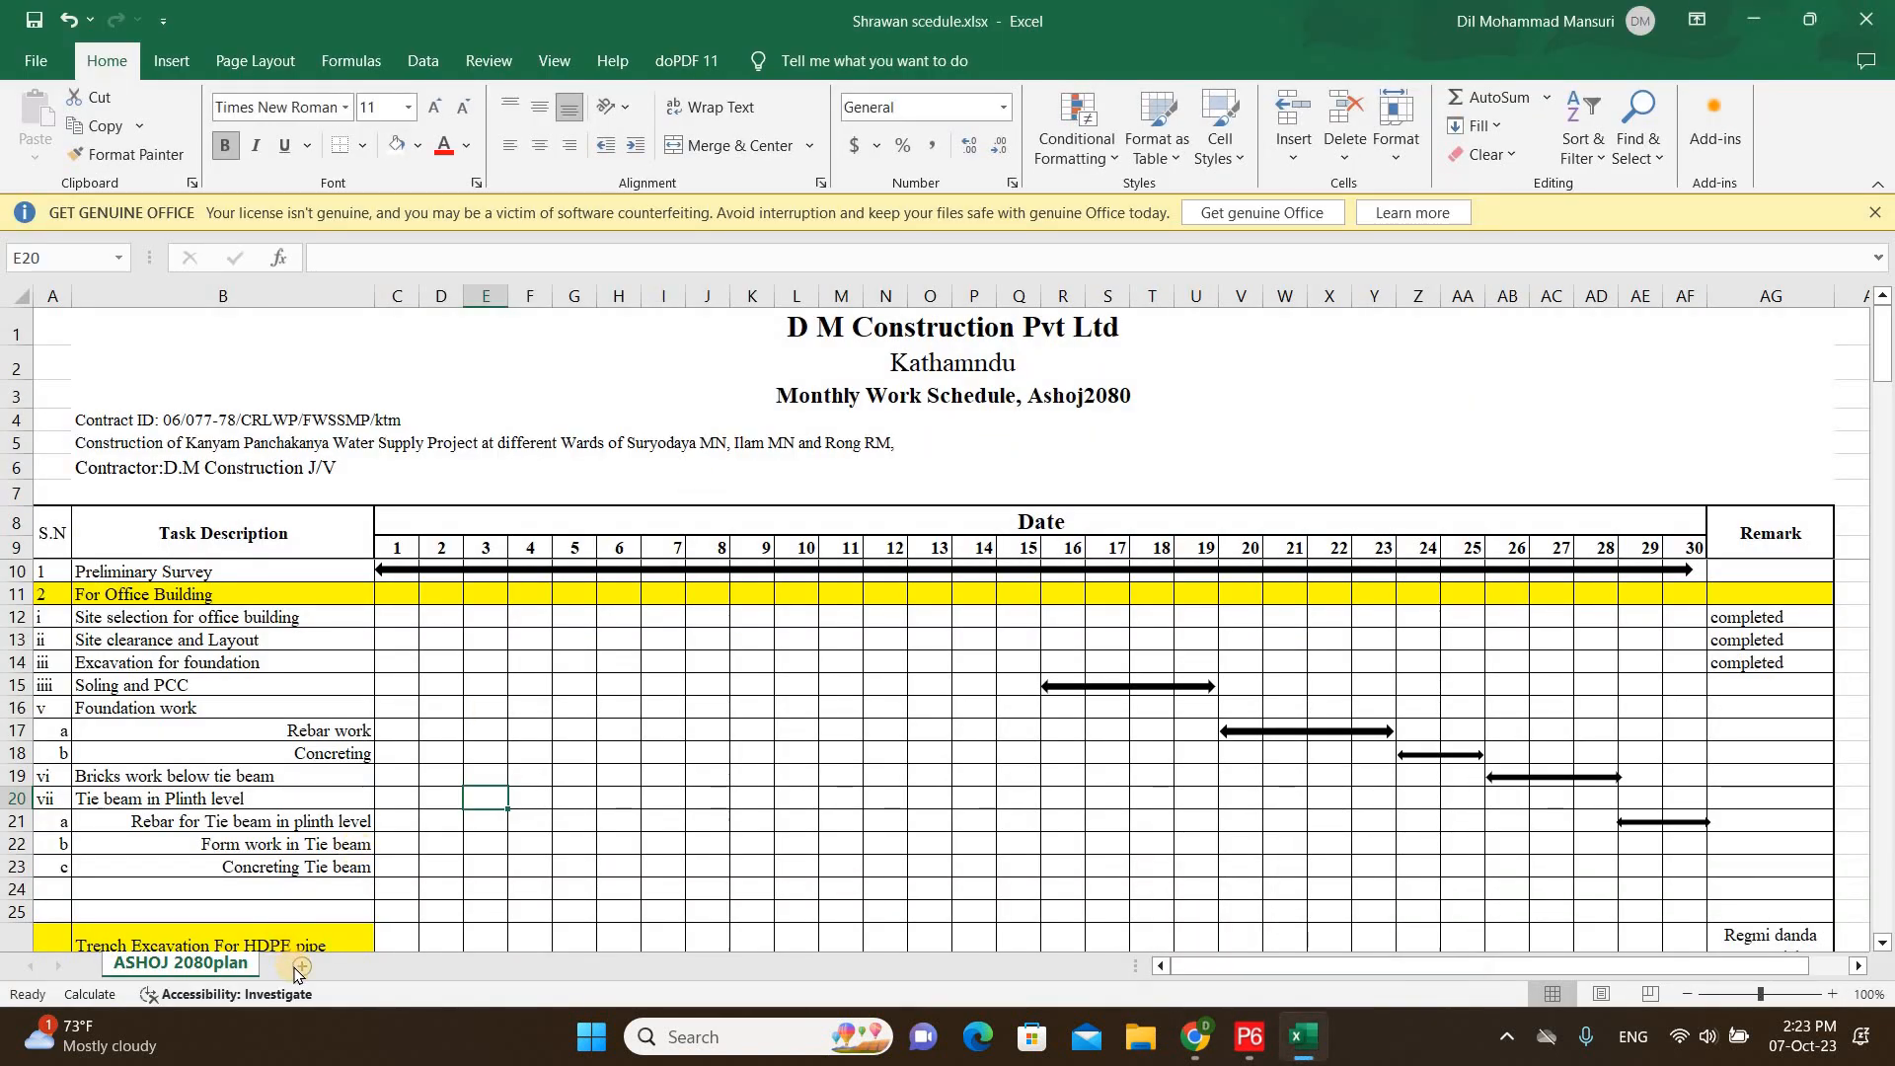
left_click(302, 965)
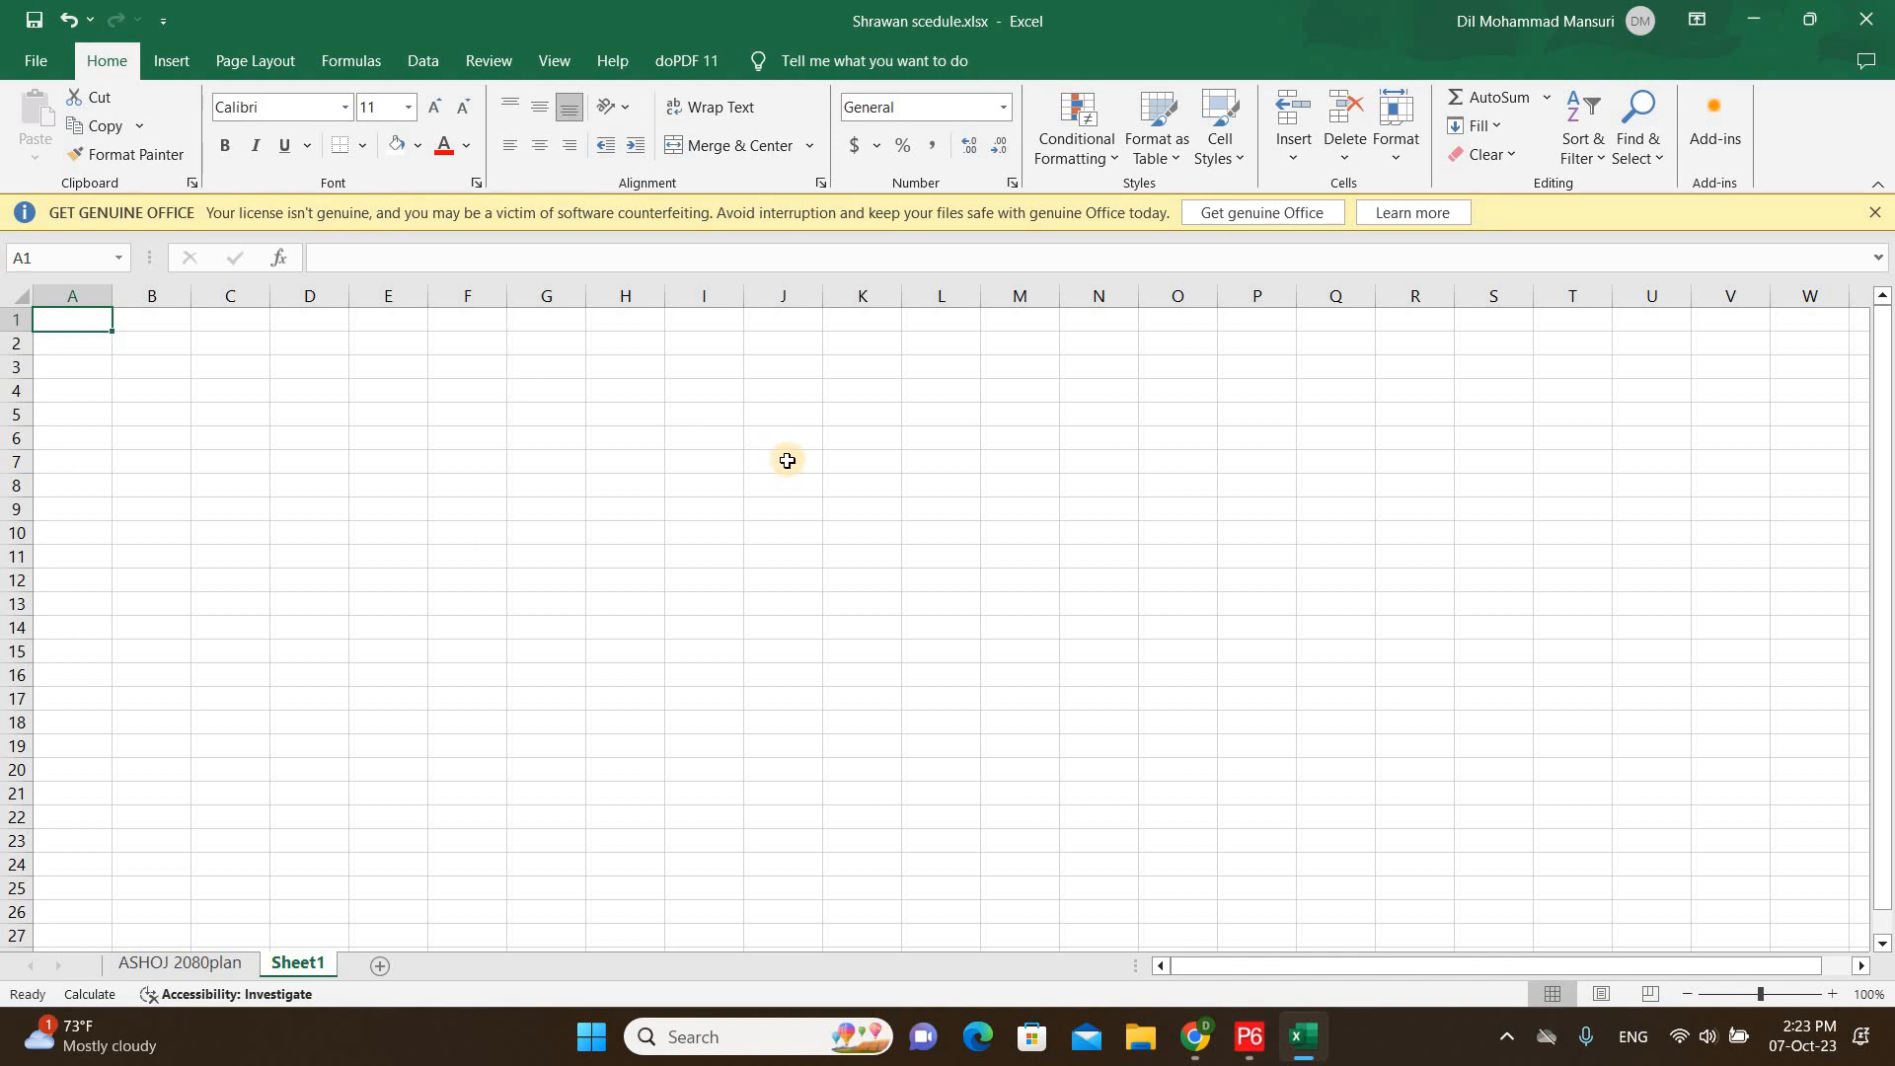
scroll(788, 461, "down", 5)
scroll(788, 461, "up", 5)
Return to the ASHOJ 2080plan sheet and examine how its heading rows behave while the task list moves.
left_click(211, 964)
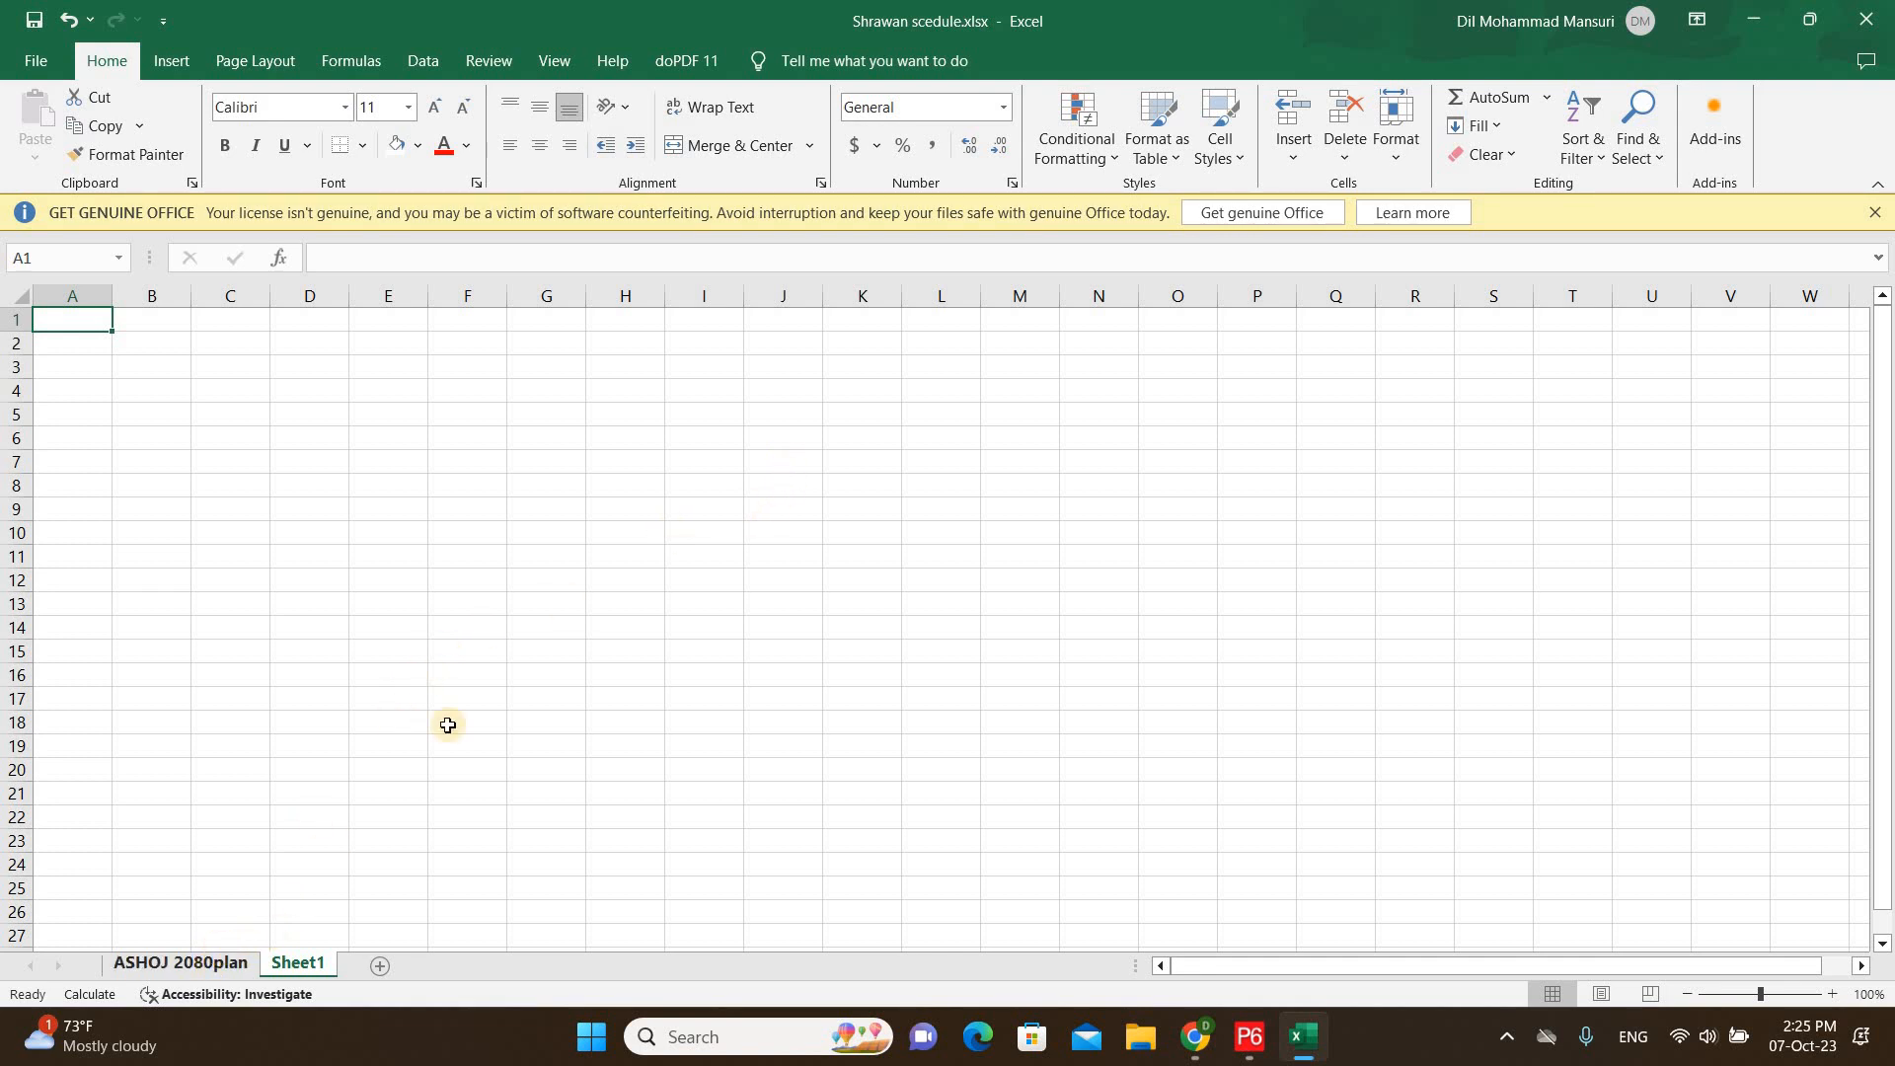
scroll(977, 523, "down", 5)
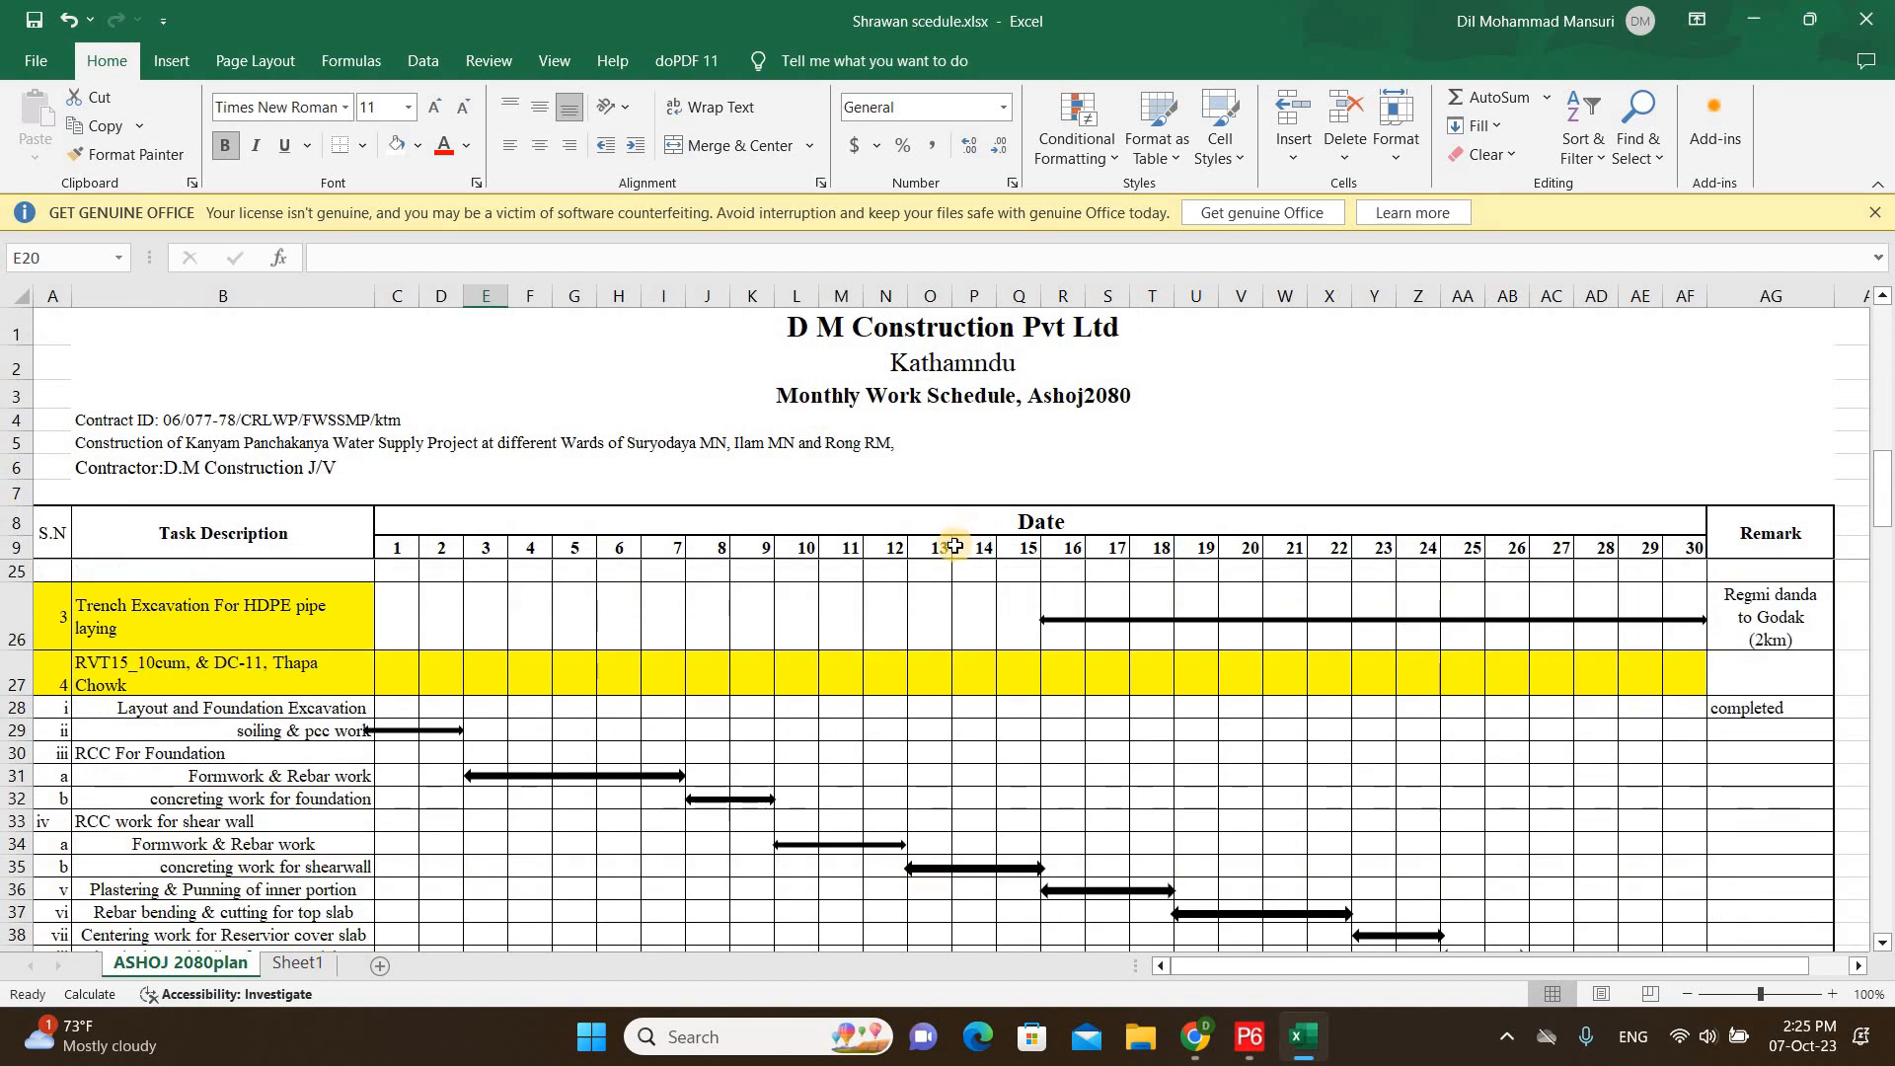
scroll(951, 548, "up", 5)
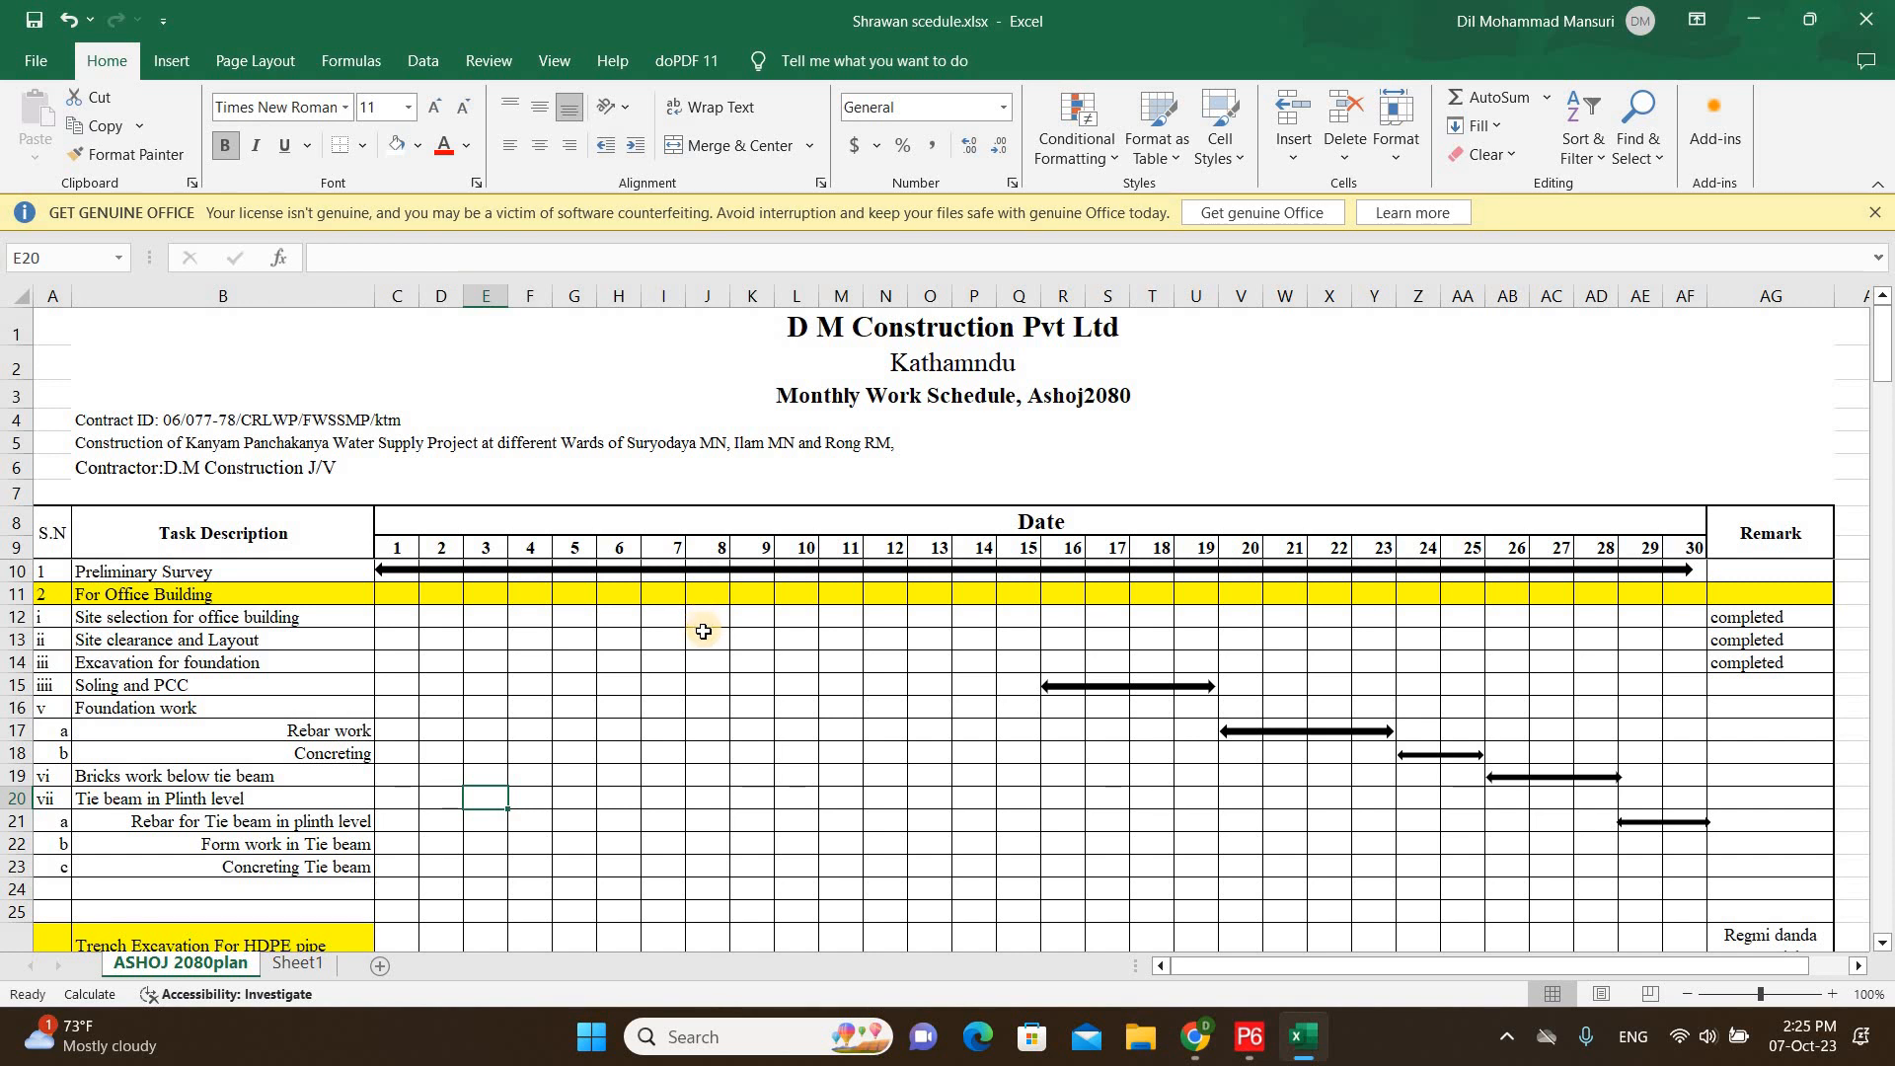
scroll(704, 632, "down", 3)
scroll(704, 631, "up", 3)
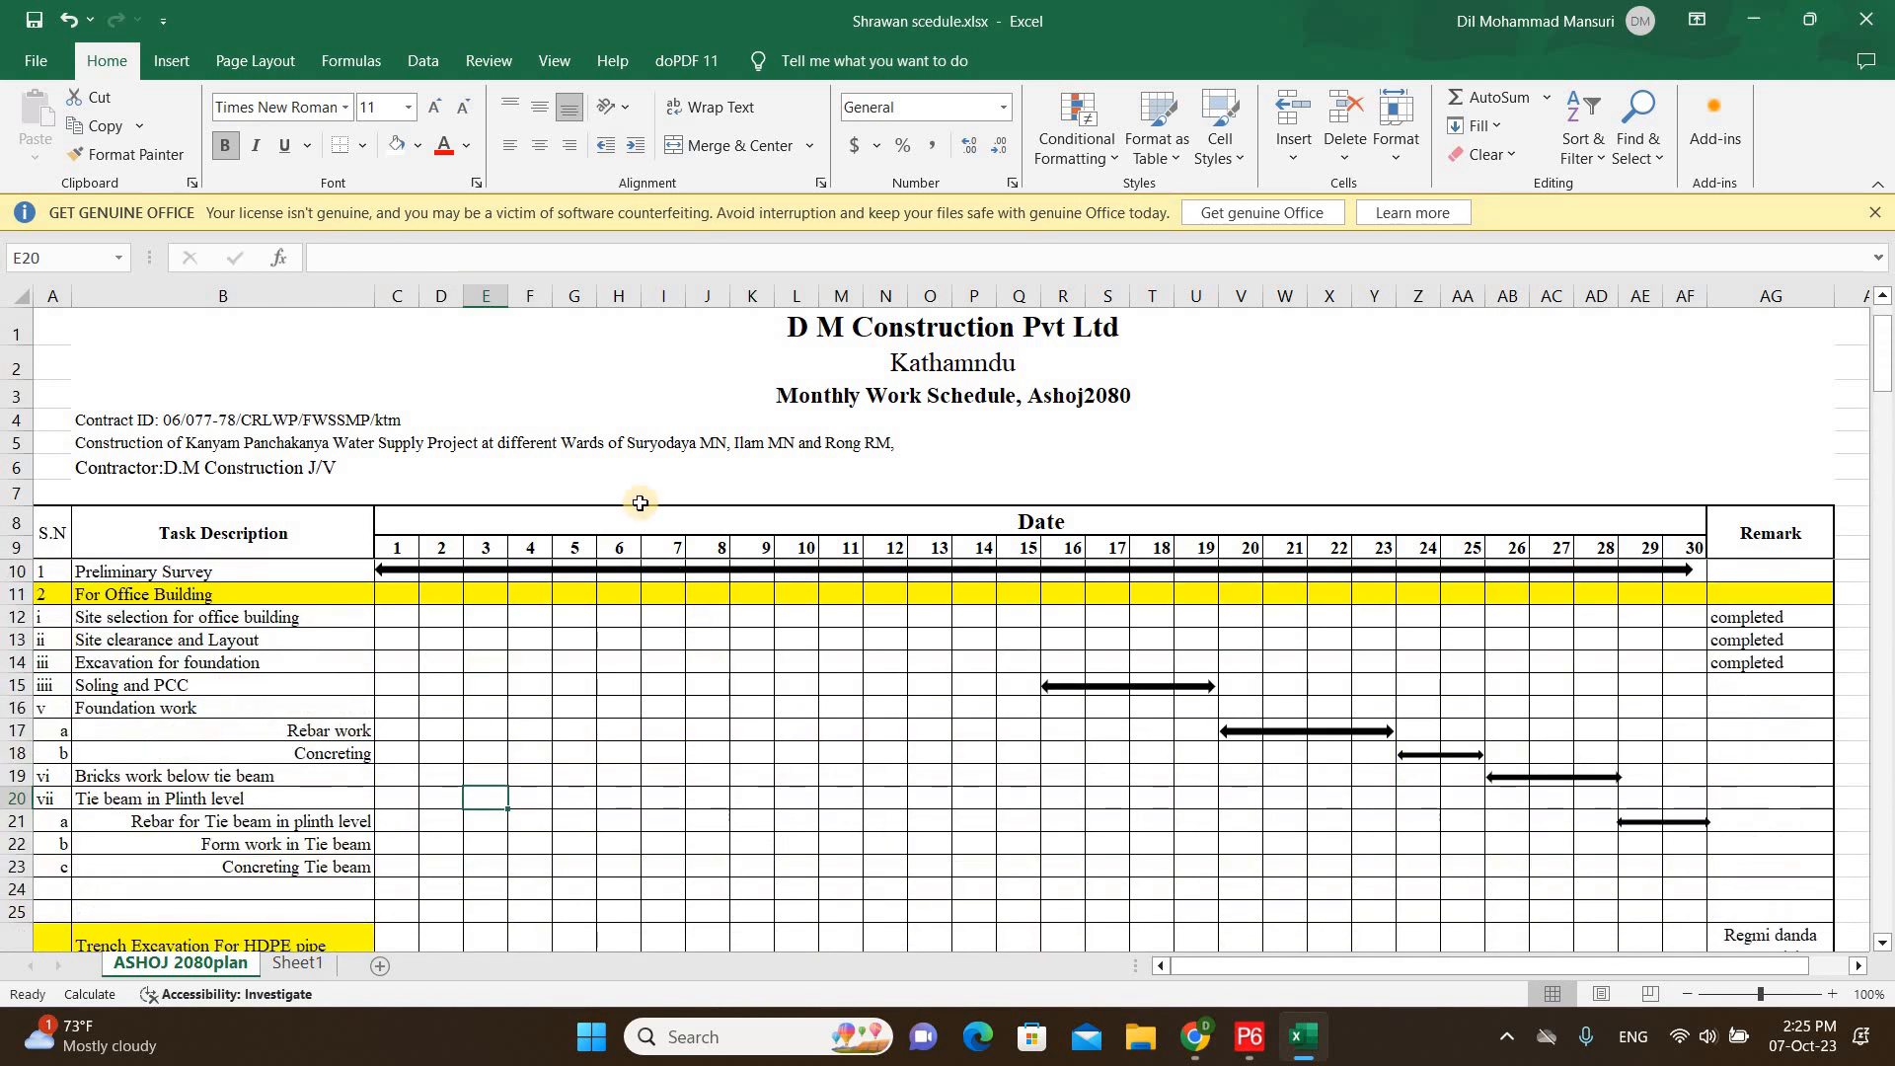
Apply Freeze Top Row to the ASHOJ 2080plan sheet and check how the schedule moves beneath it.
left_click(554, 61)
left_click(842, 163)
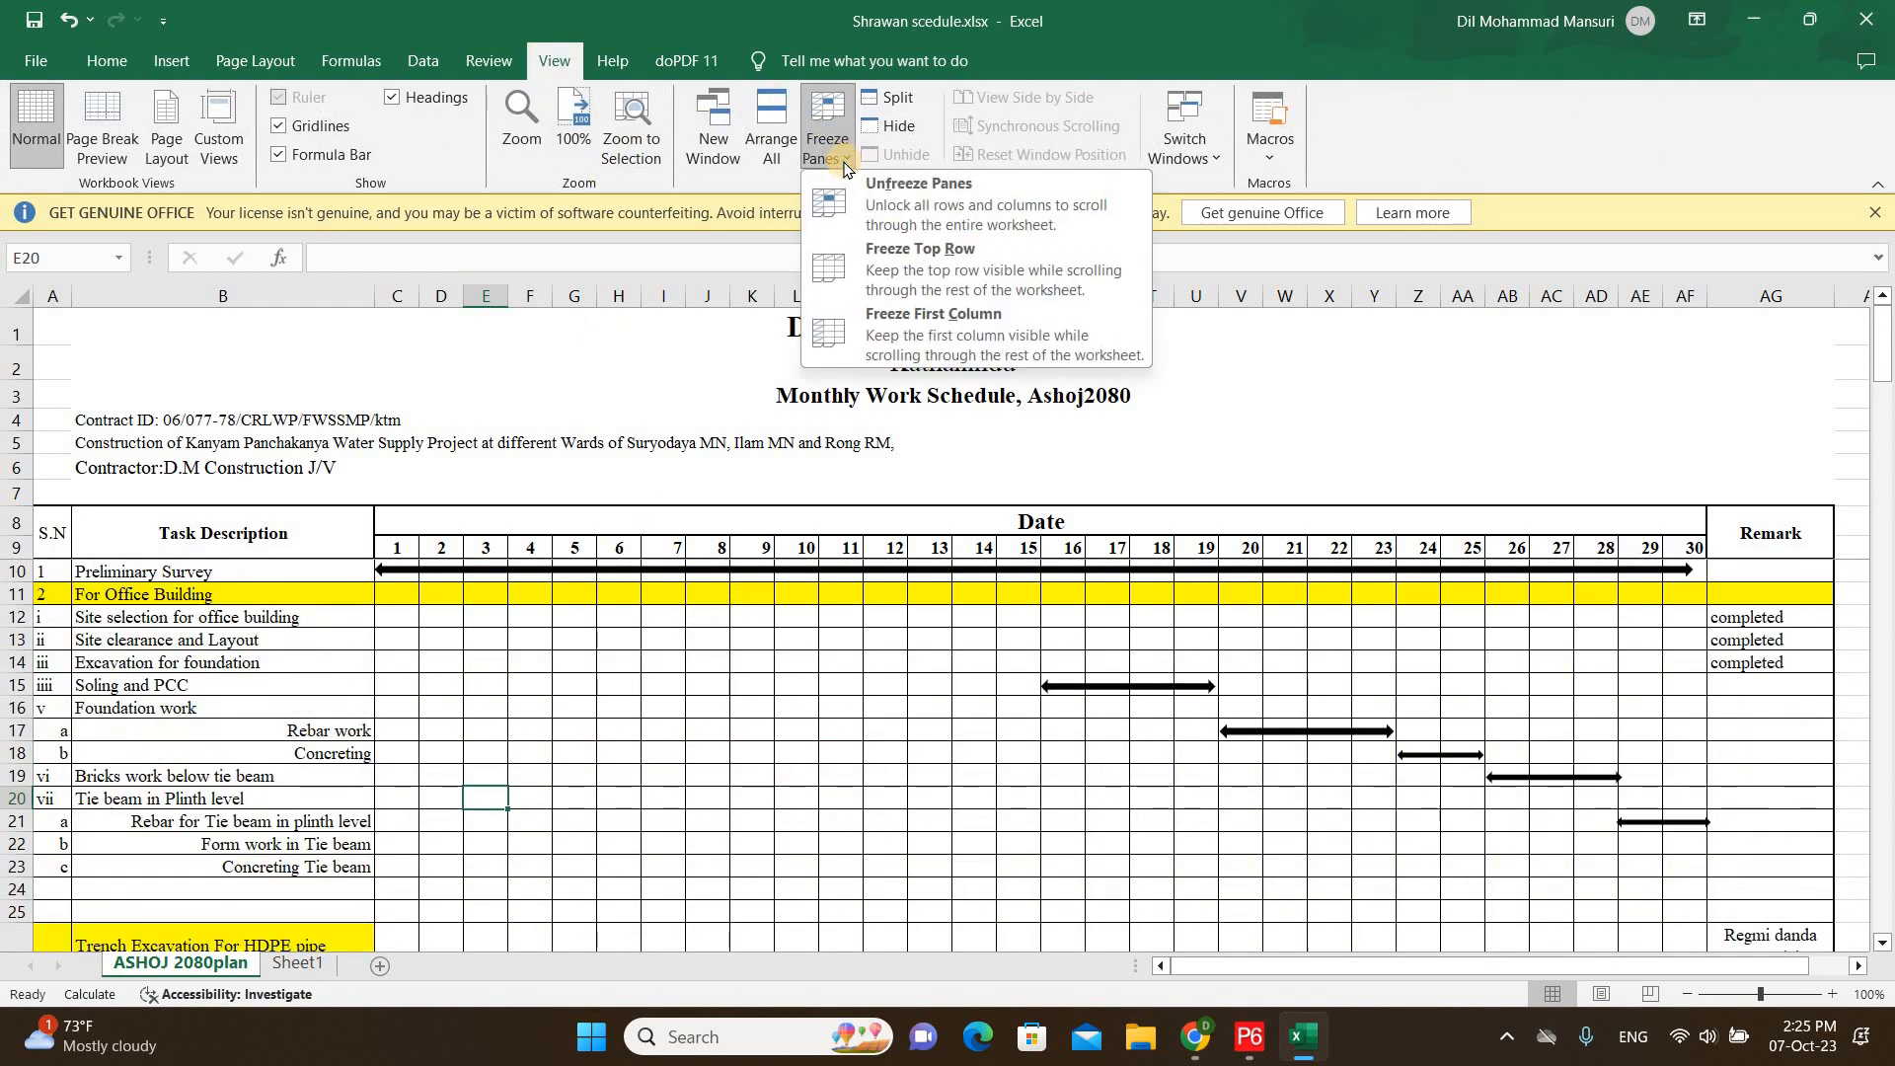
left_click(893, 253)
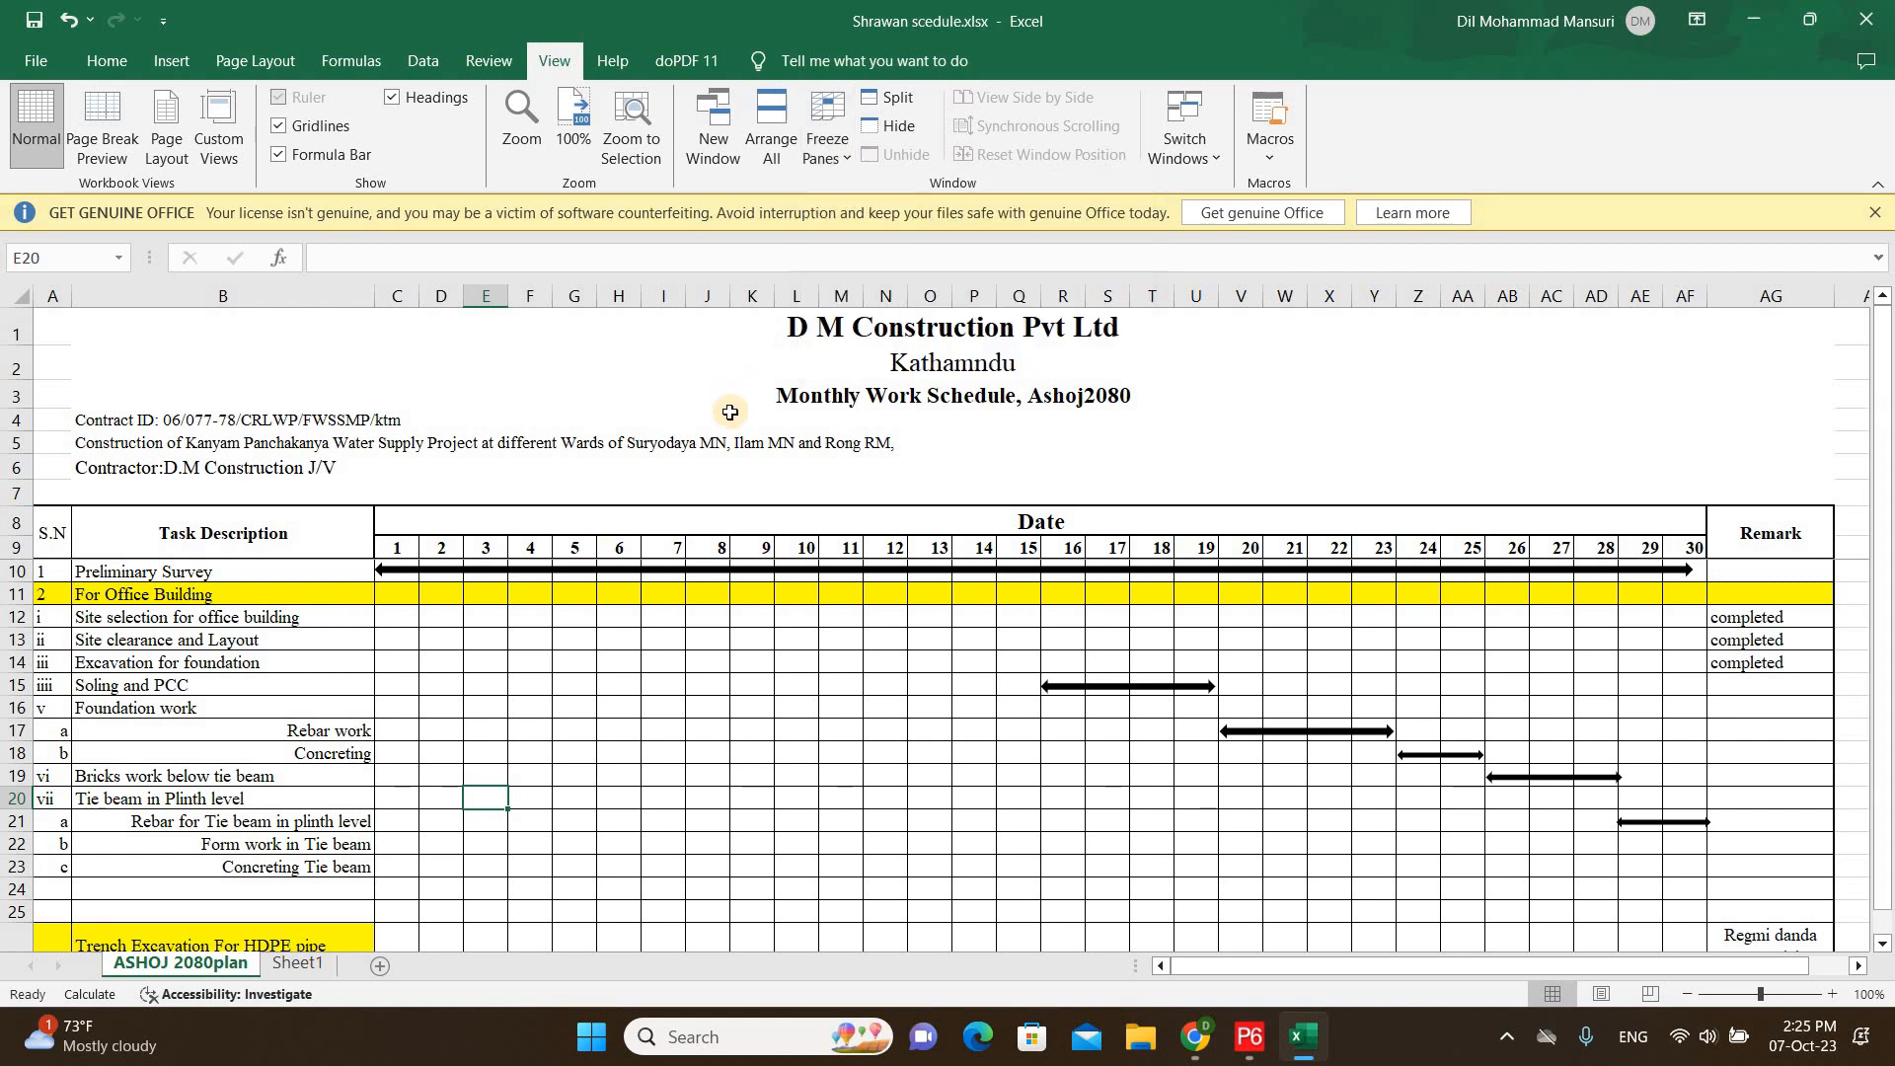
scroll(770, 463, "down", 6)
scroll(774, 524, "up", 6)
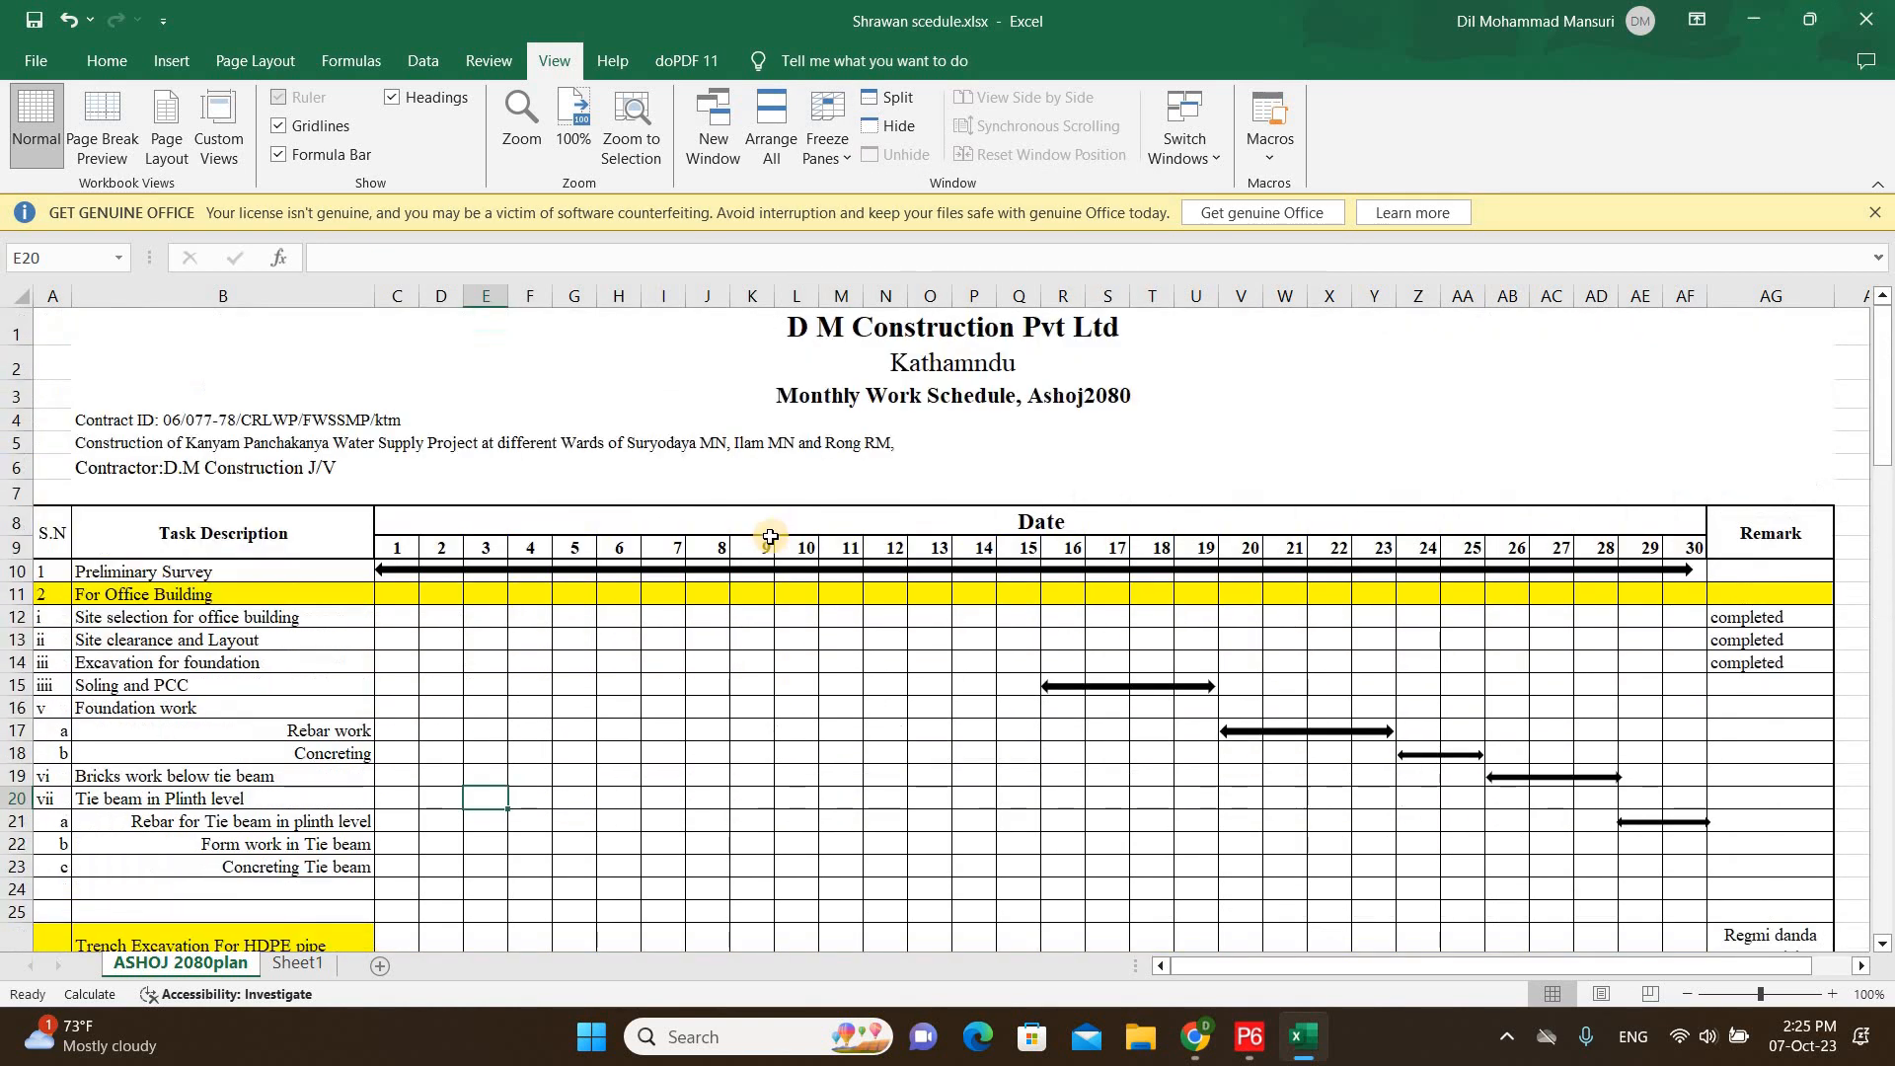
Examine the title rows of the schedule: company name, location, and the Monthly Work Schedule heading with its month.
left_click(735, 331)
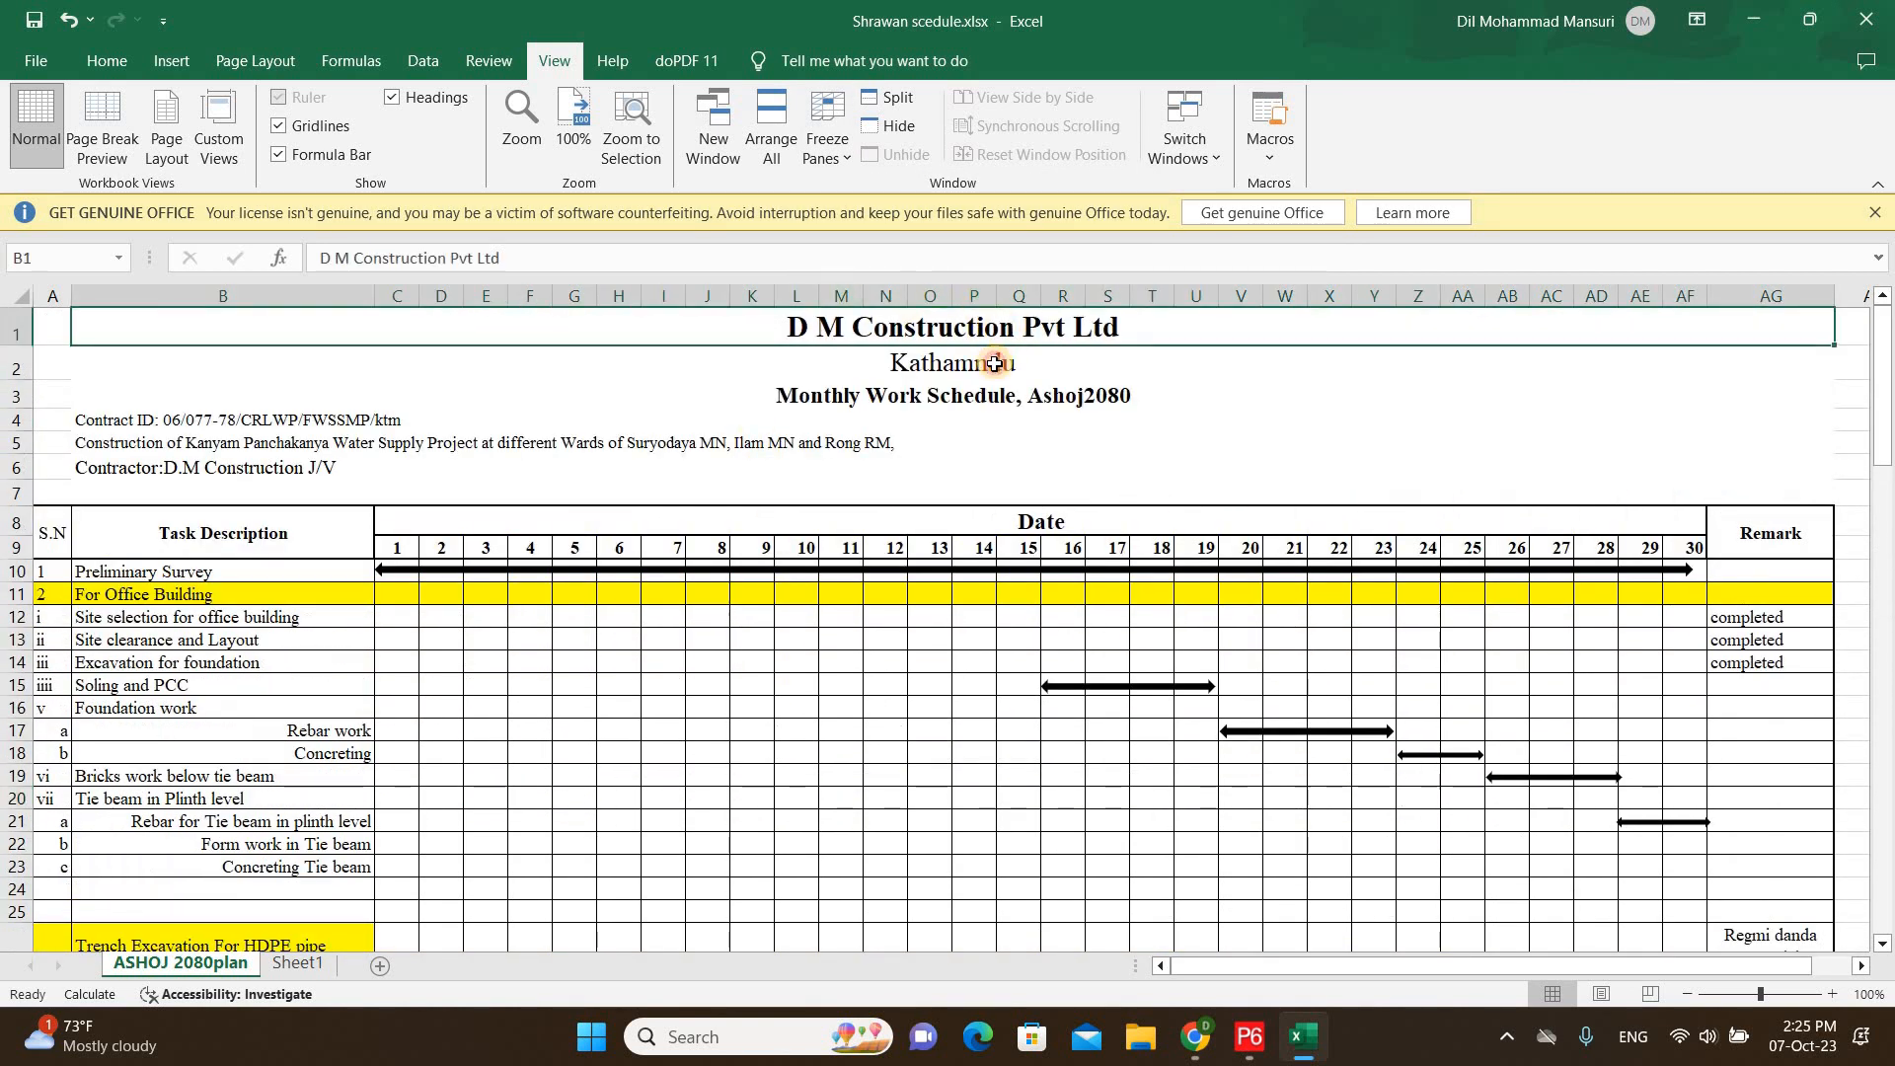
left_click(993, 365)
key("Down")
key("Down")
key("Down")
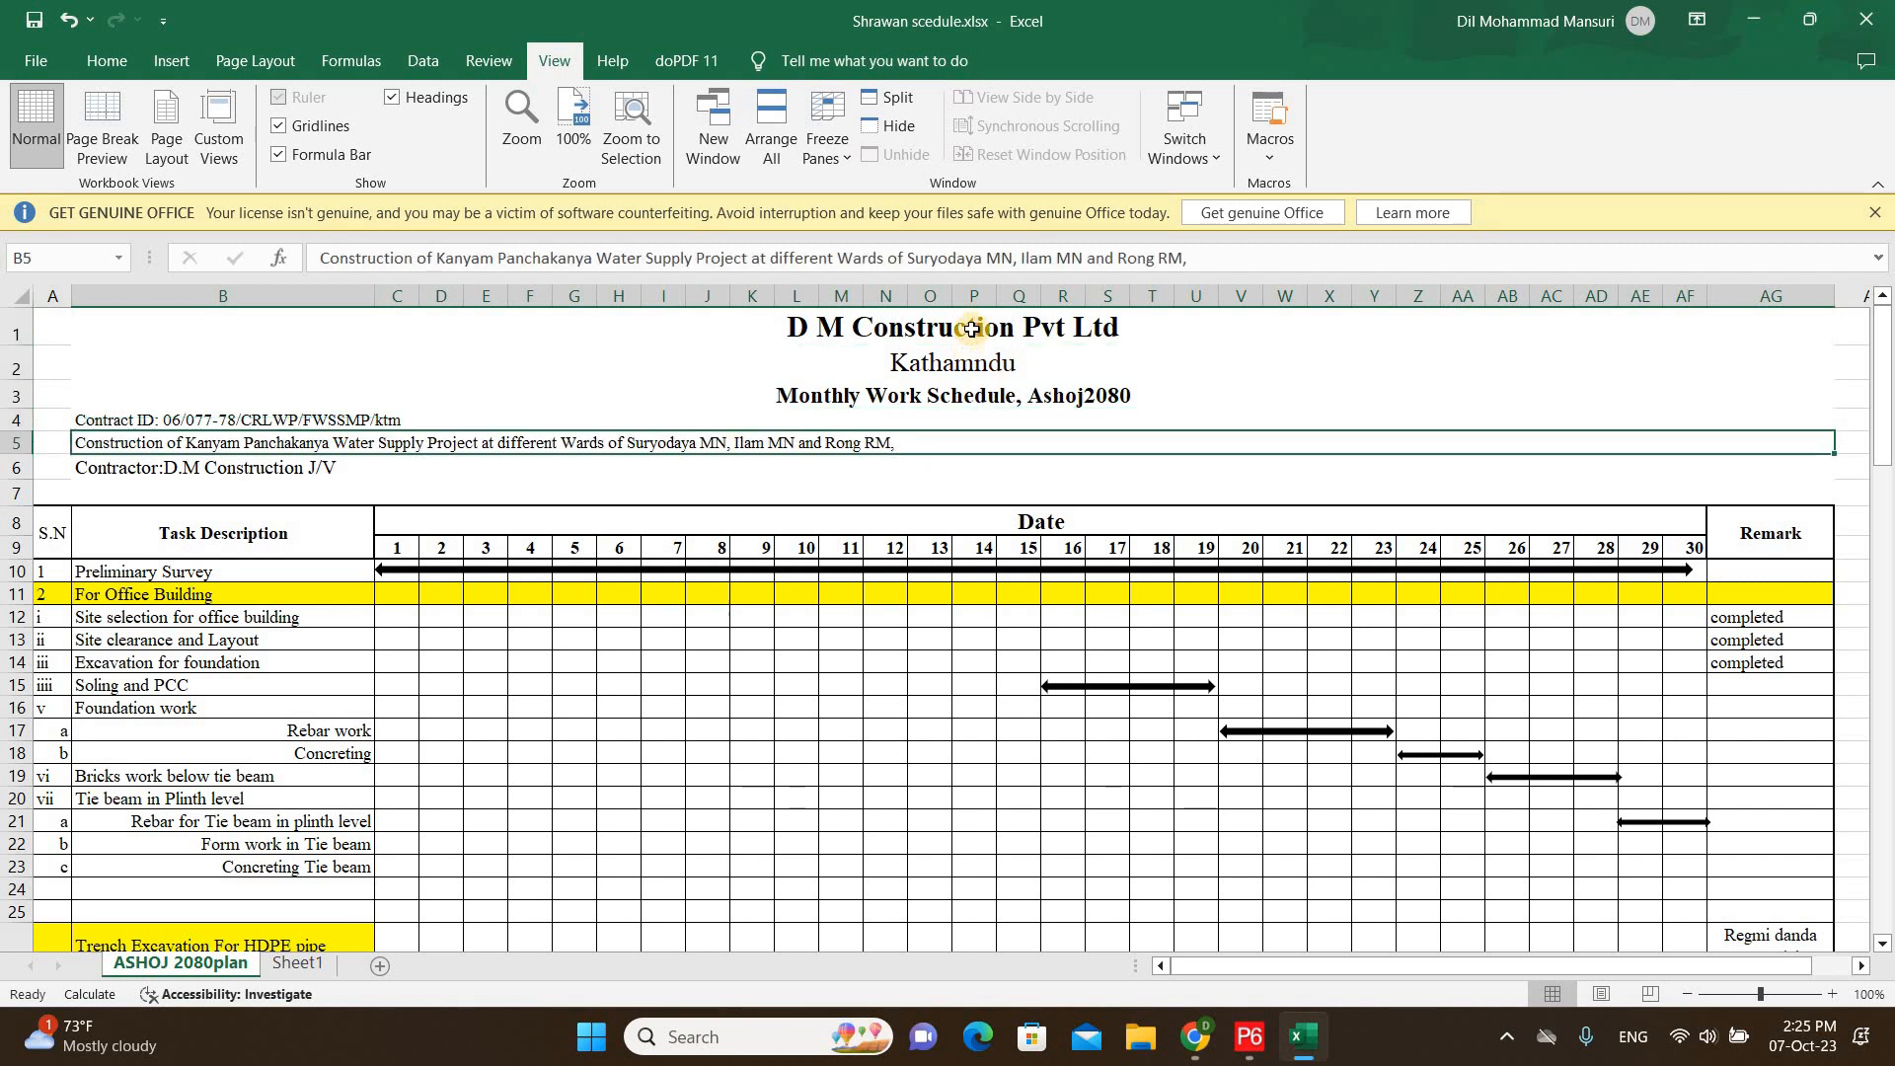
left_click(973, 329)
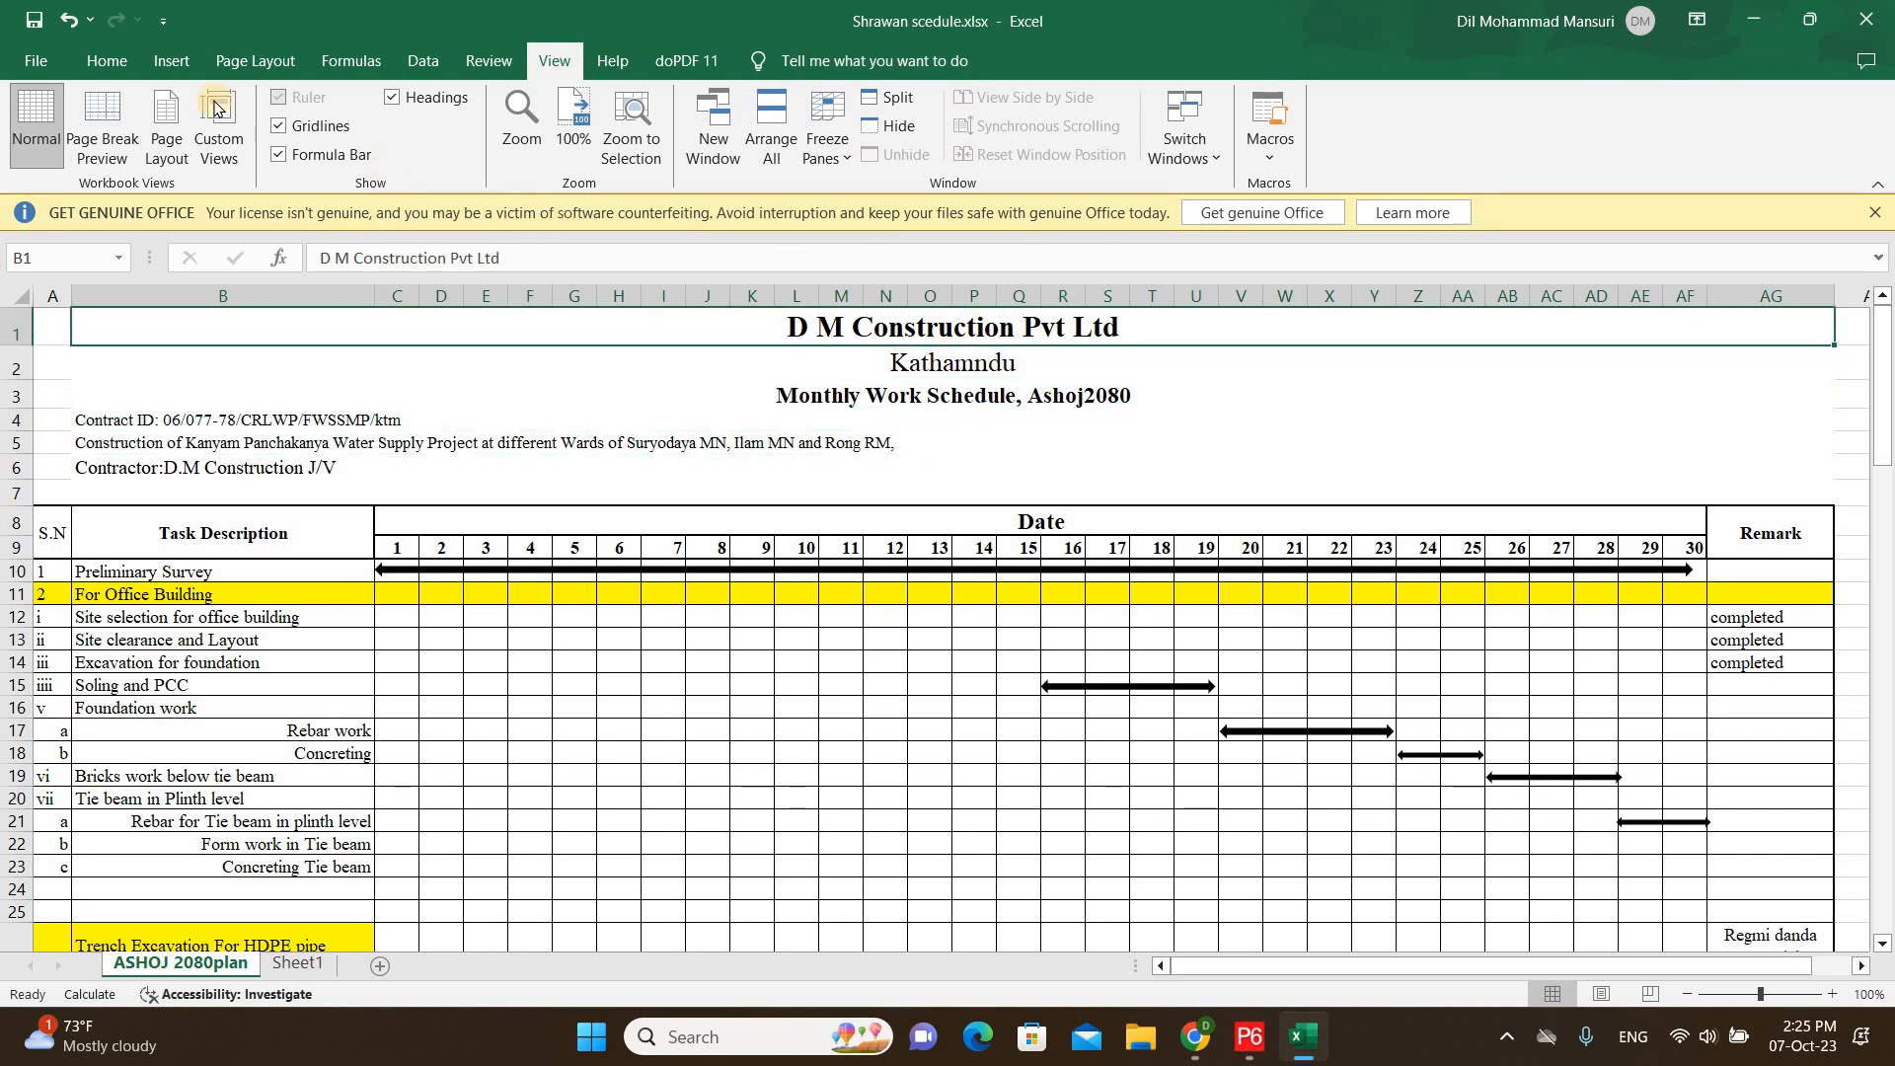
left_click(107, 61)
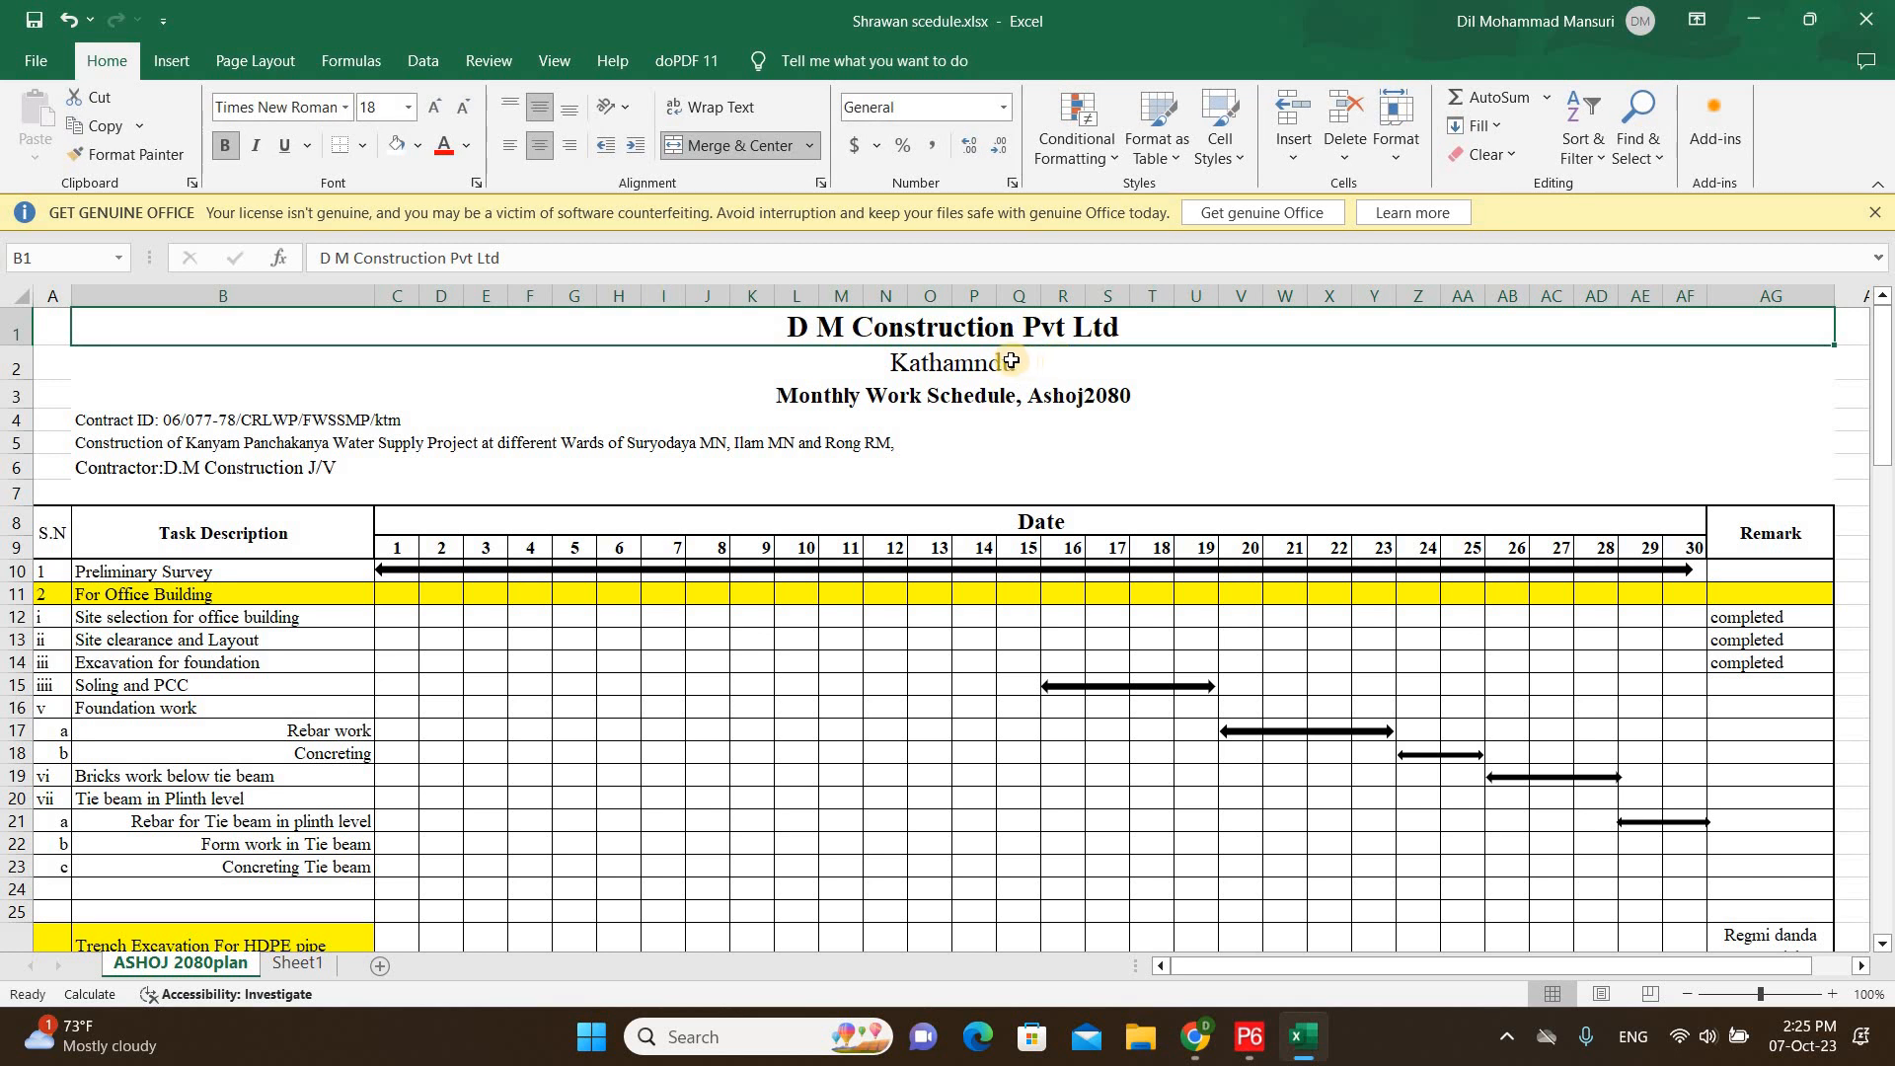
key("Down")
left_click(985, 325)
left_click(945, 364)
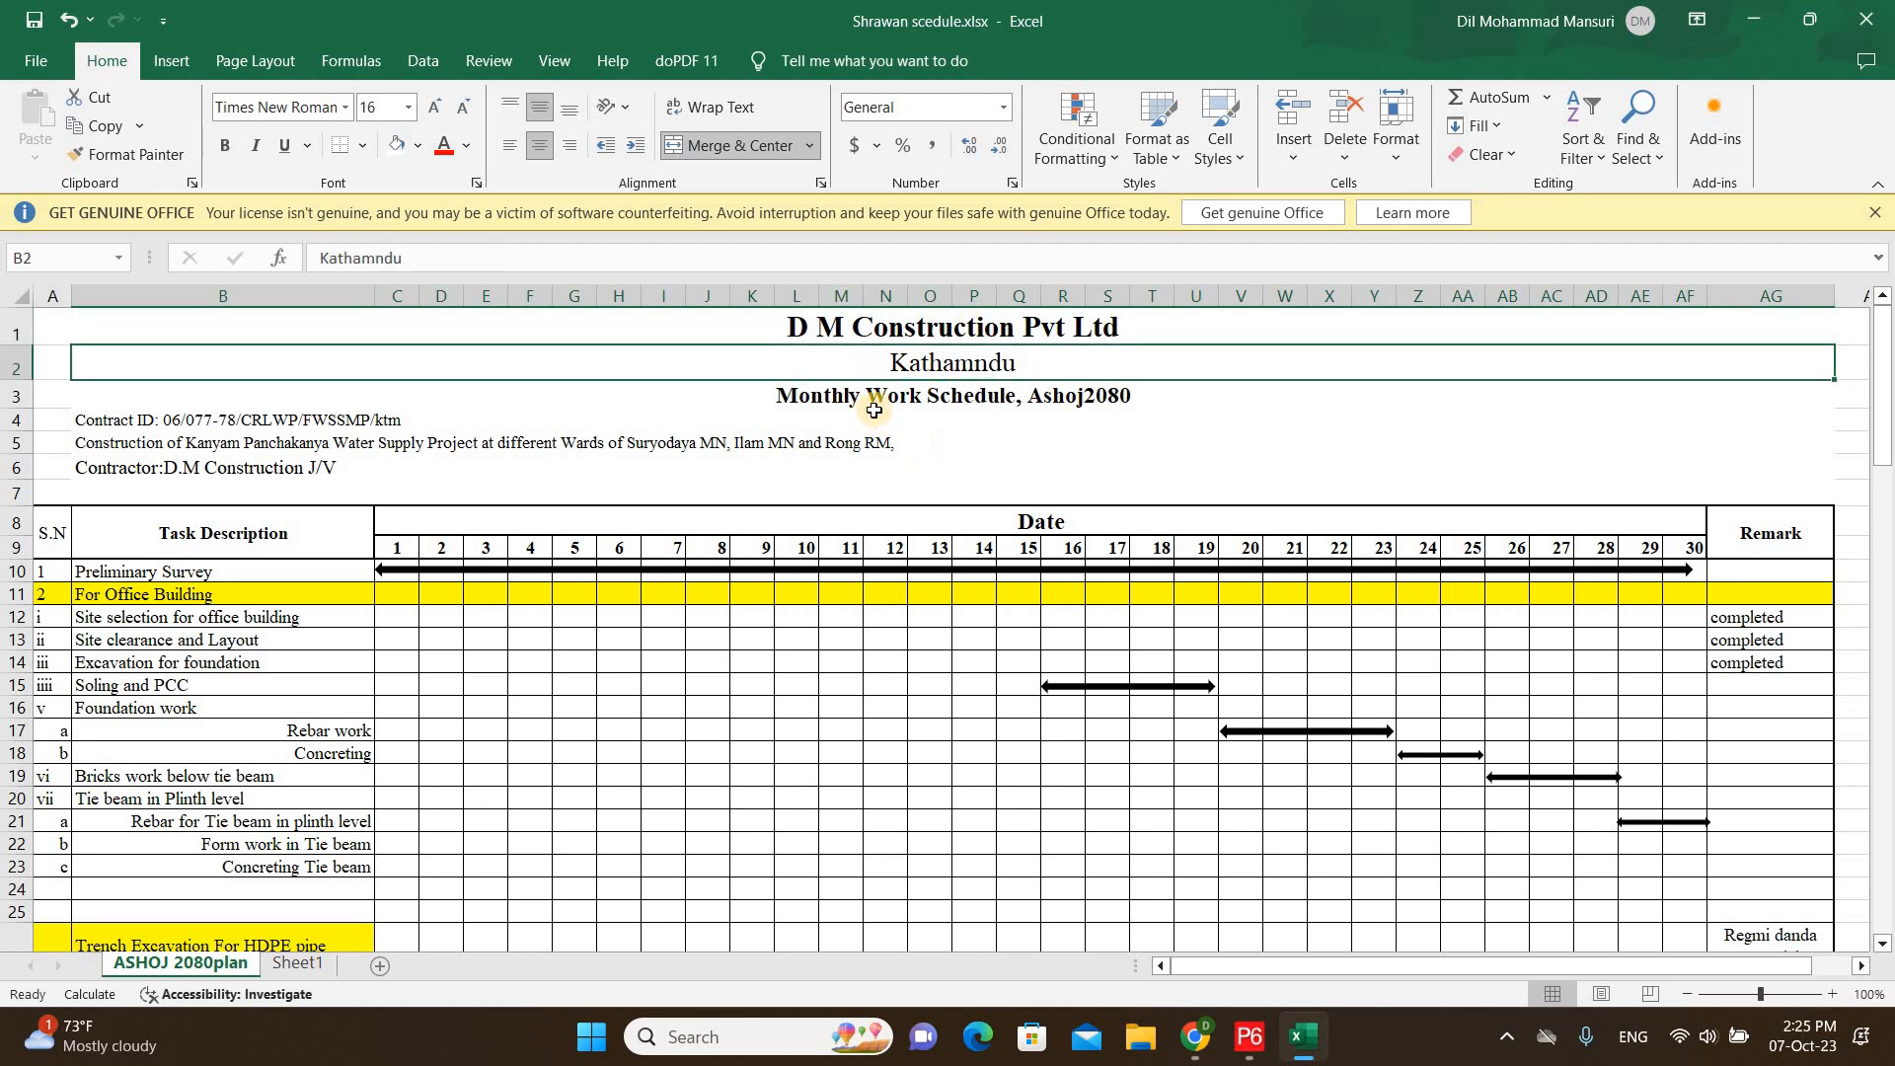
left_click(1037, 396)
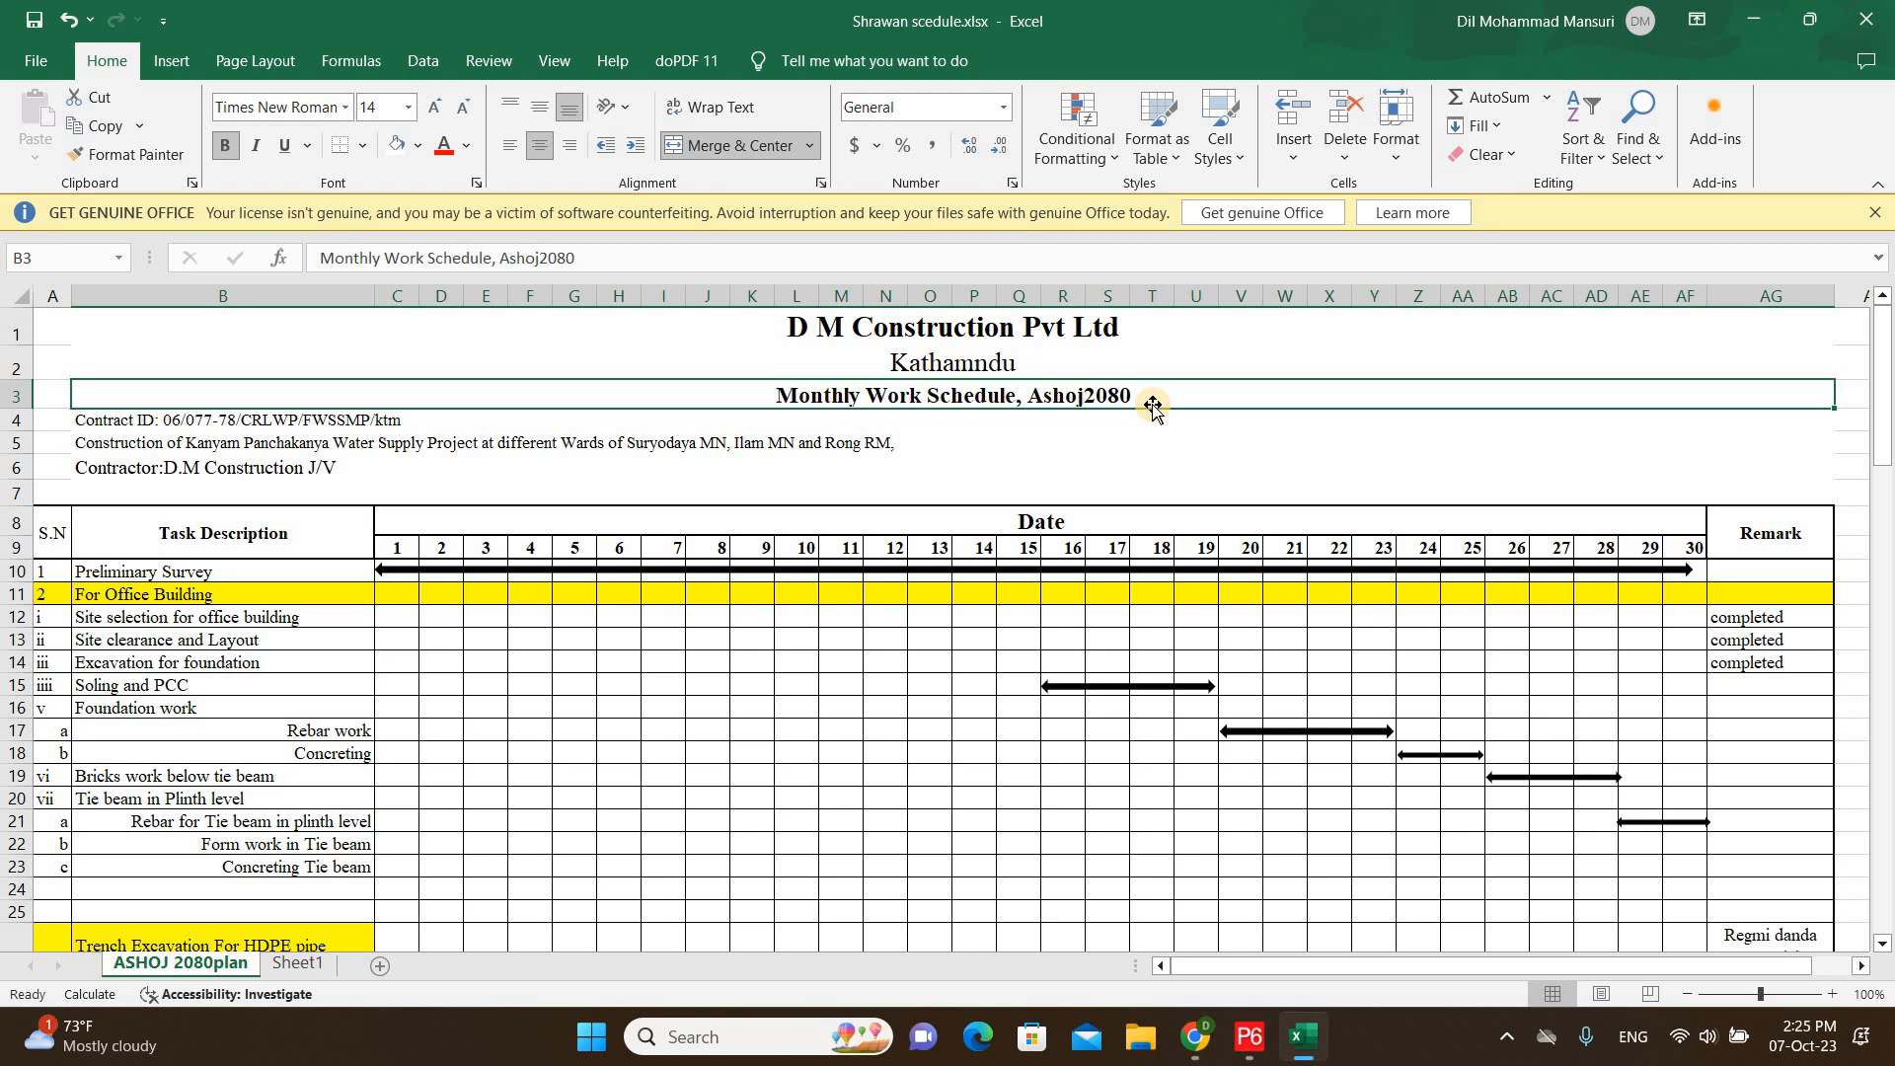
left_click(1044, 439)
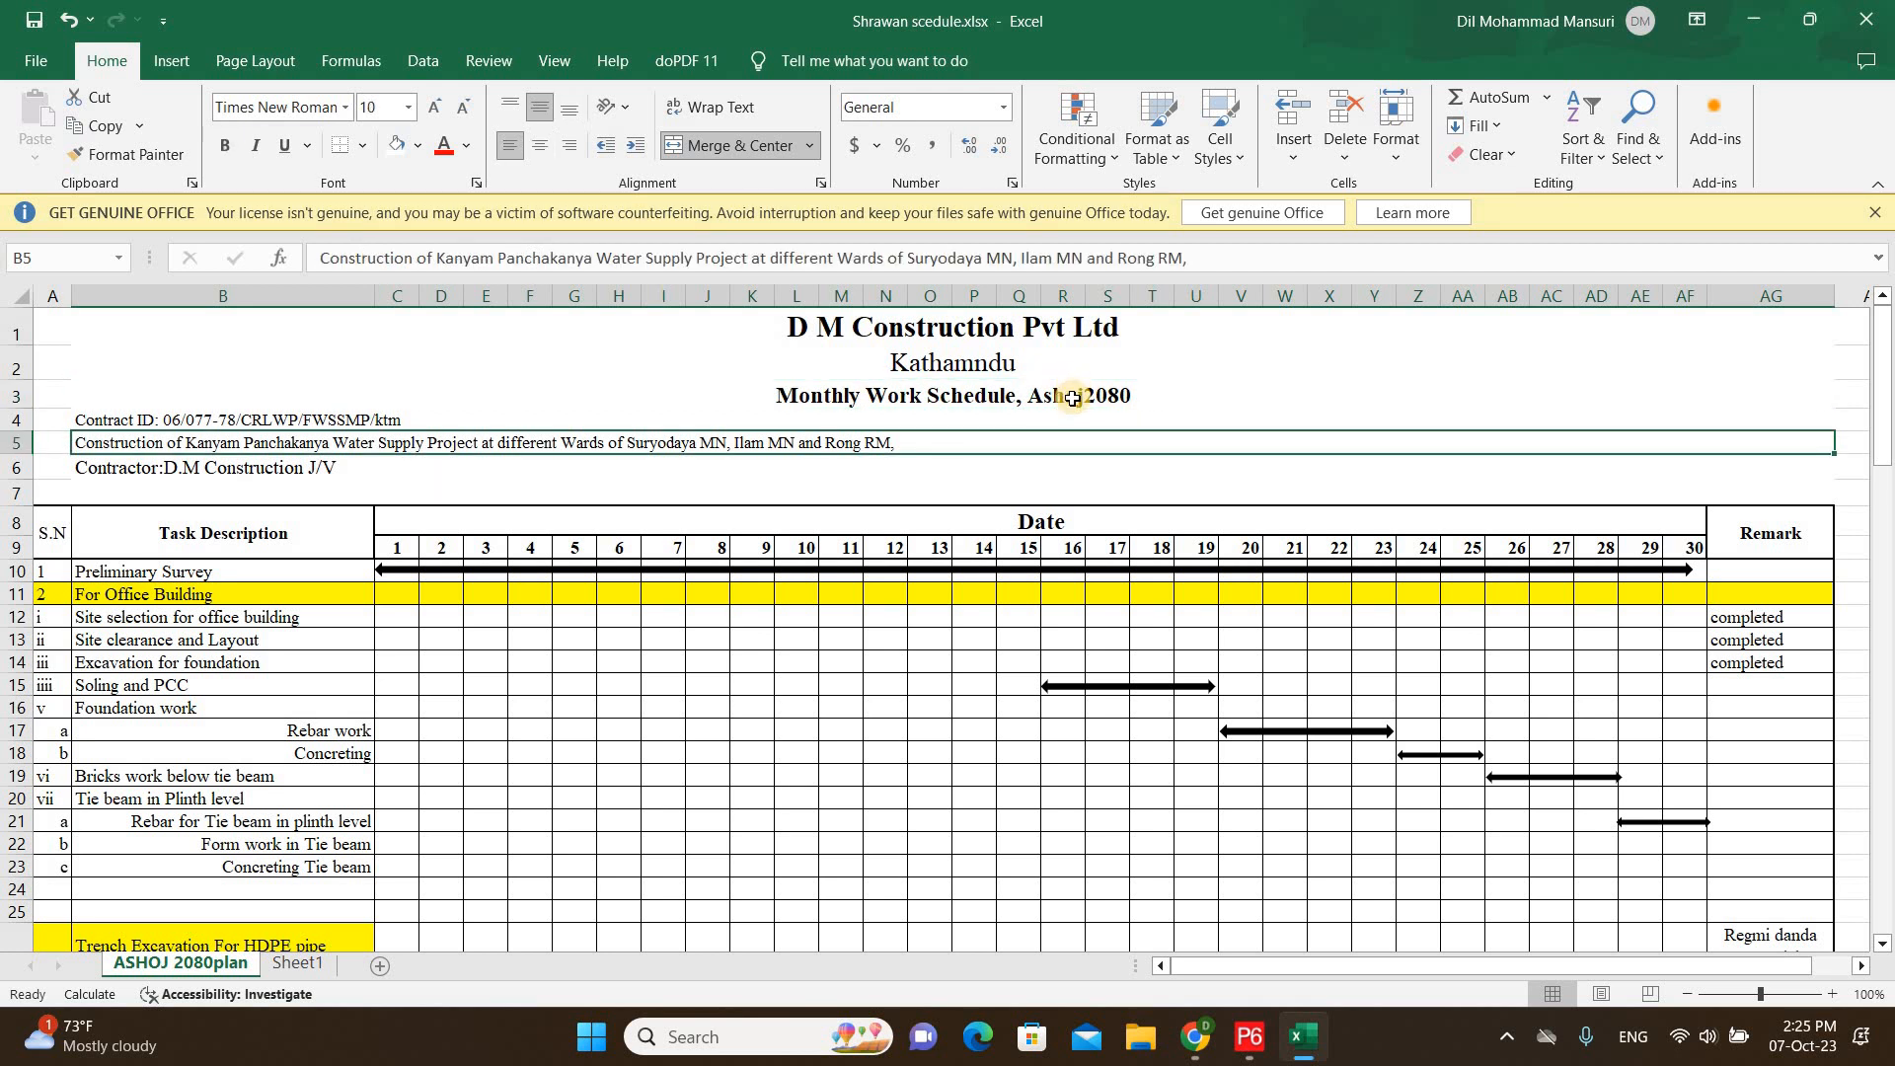
left_click(691, 396)
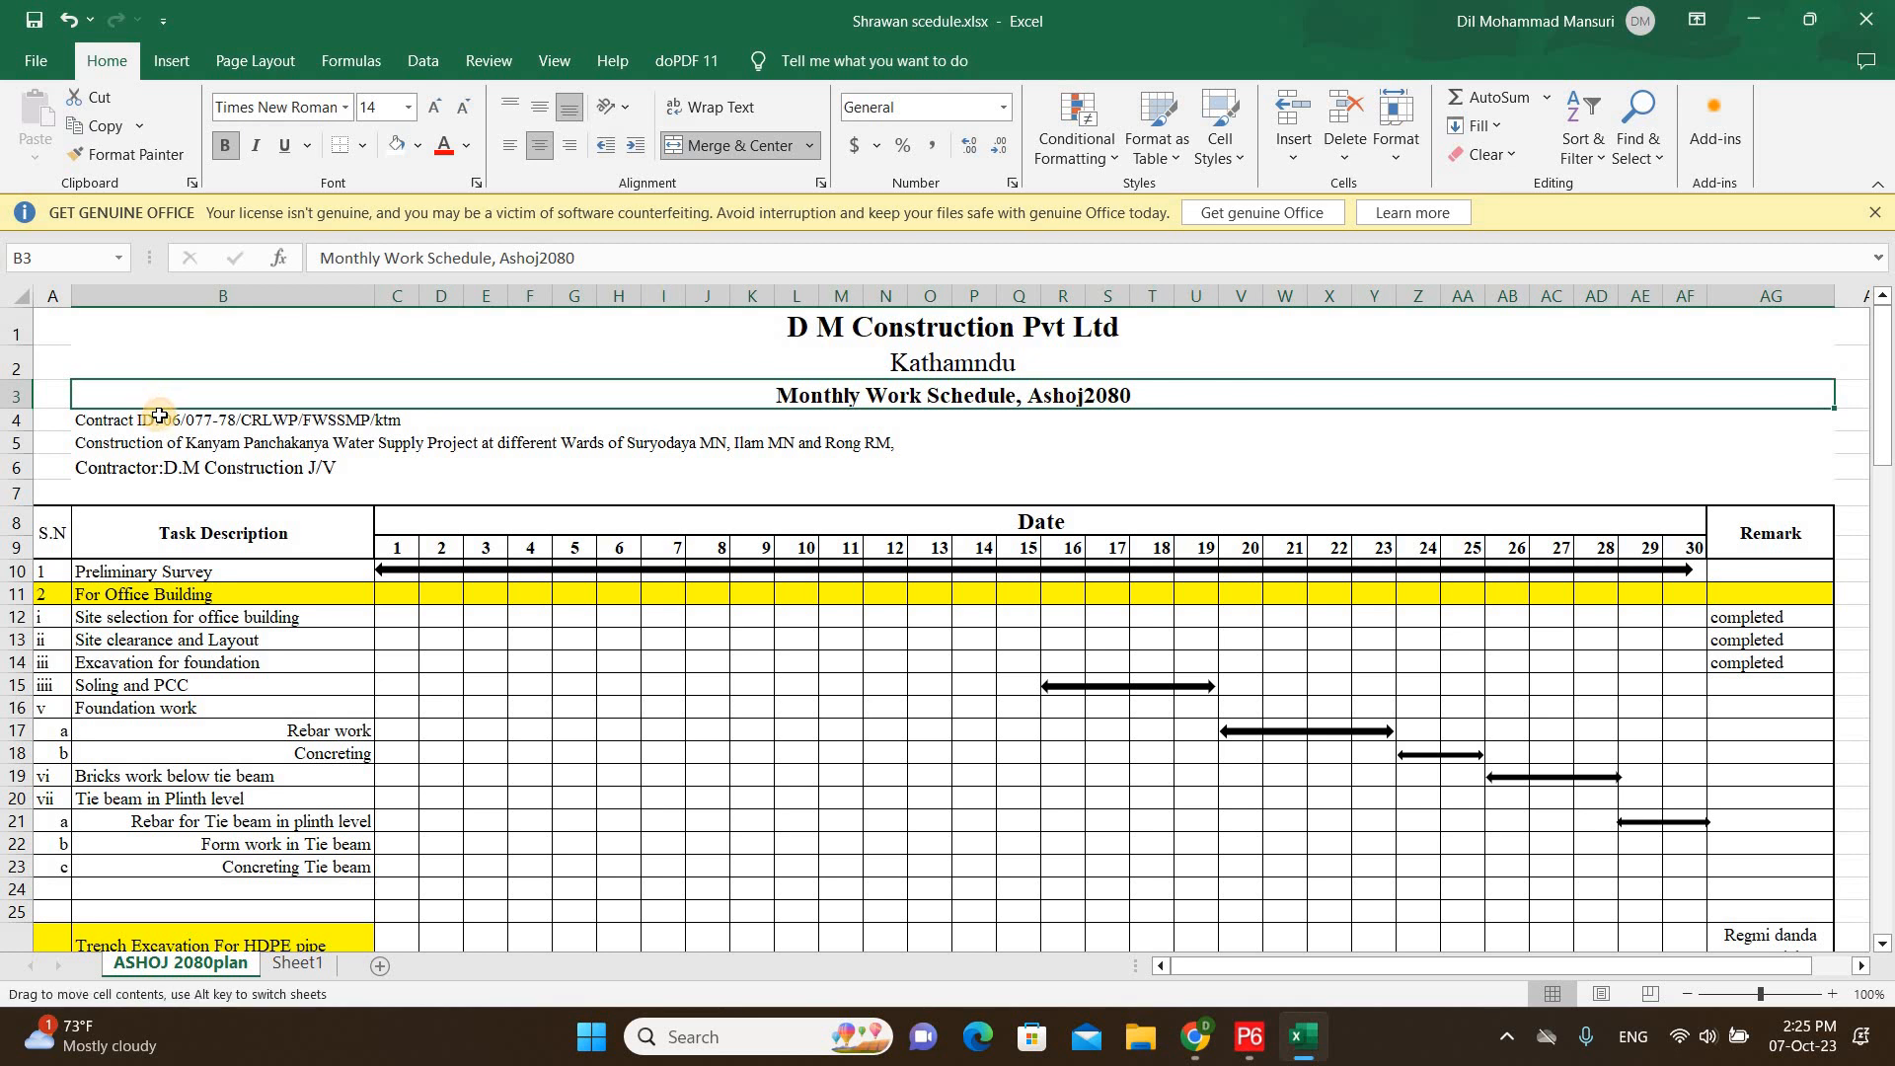
Review the contract ID, project description and contractor lines, plus the blank row above the schedule table.
left_click(390, 420)
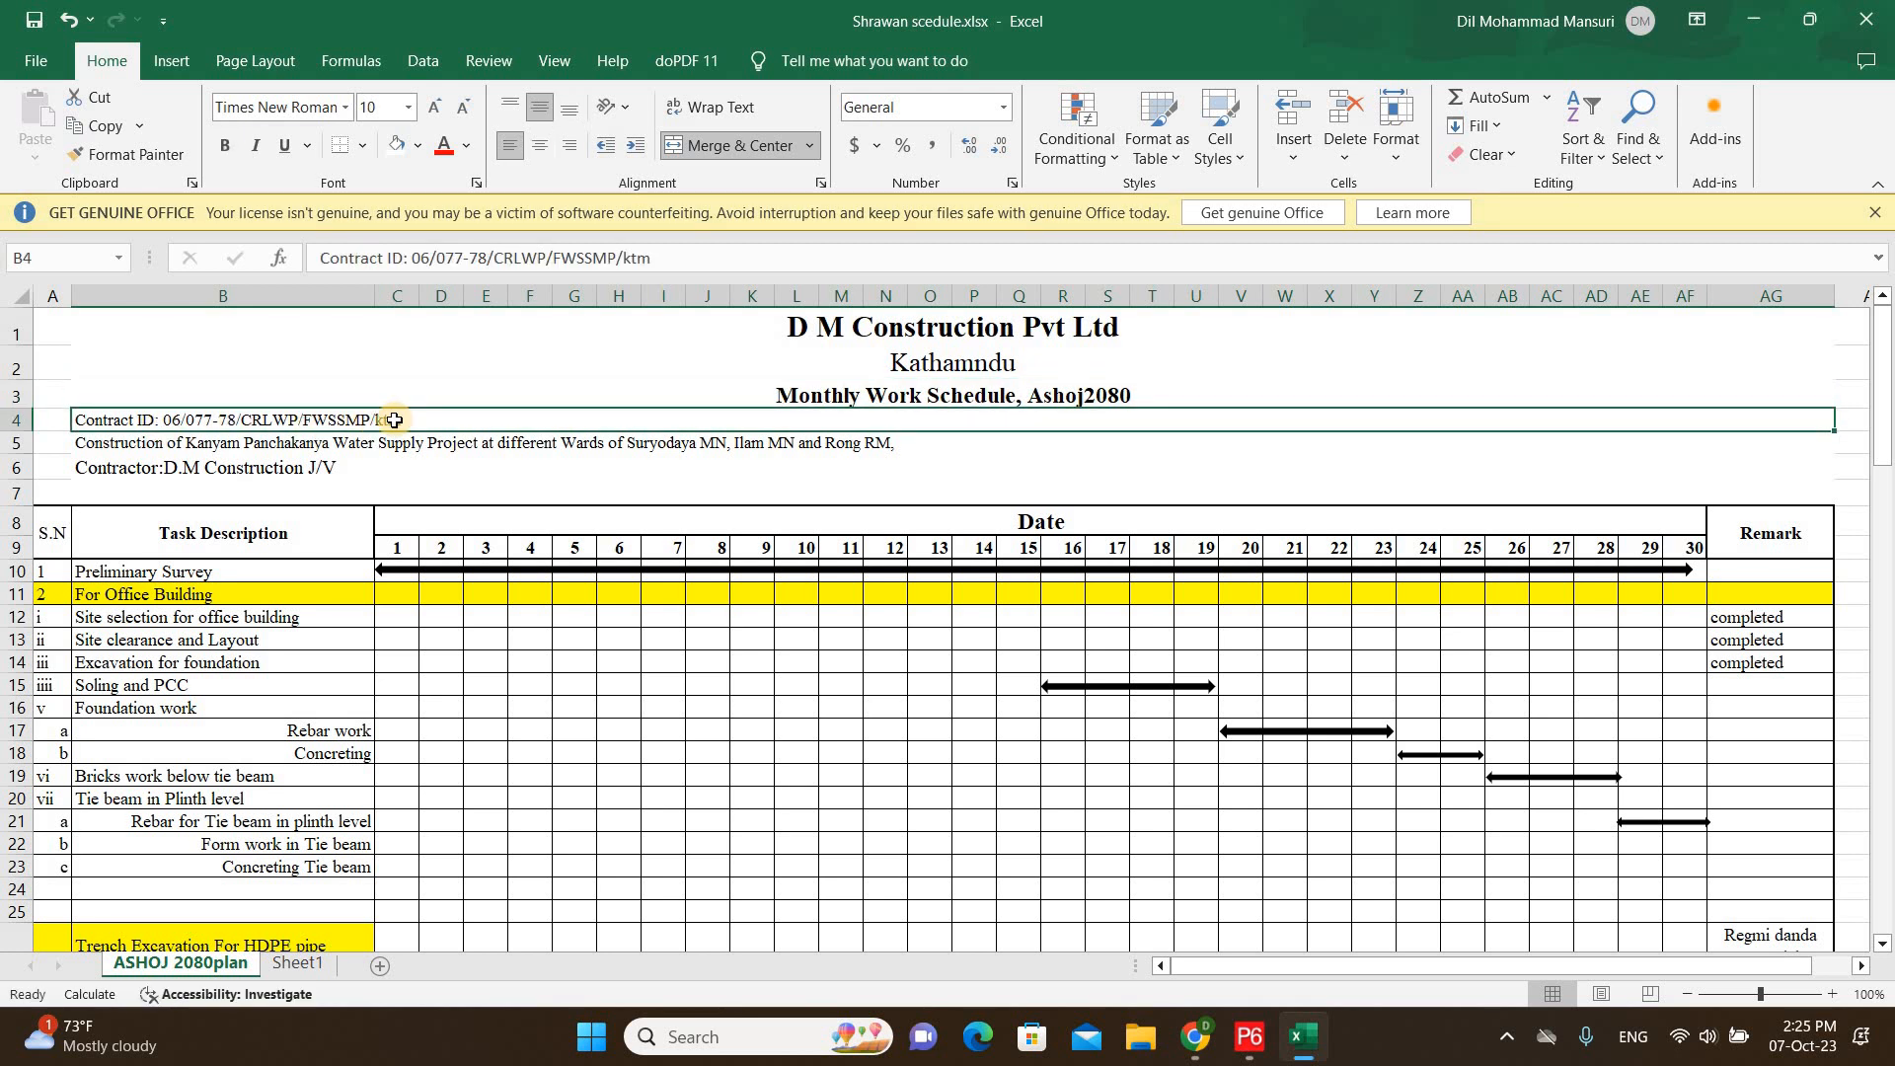
left_click(283, 446)
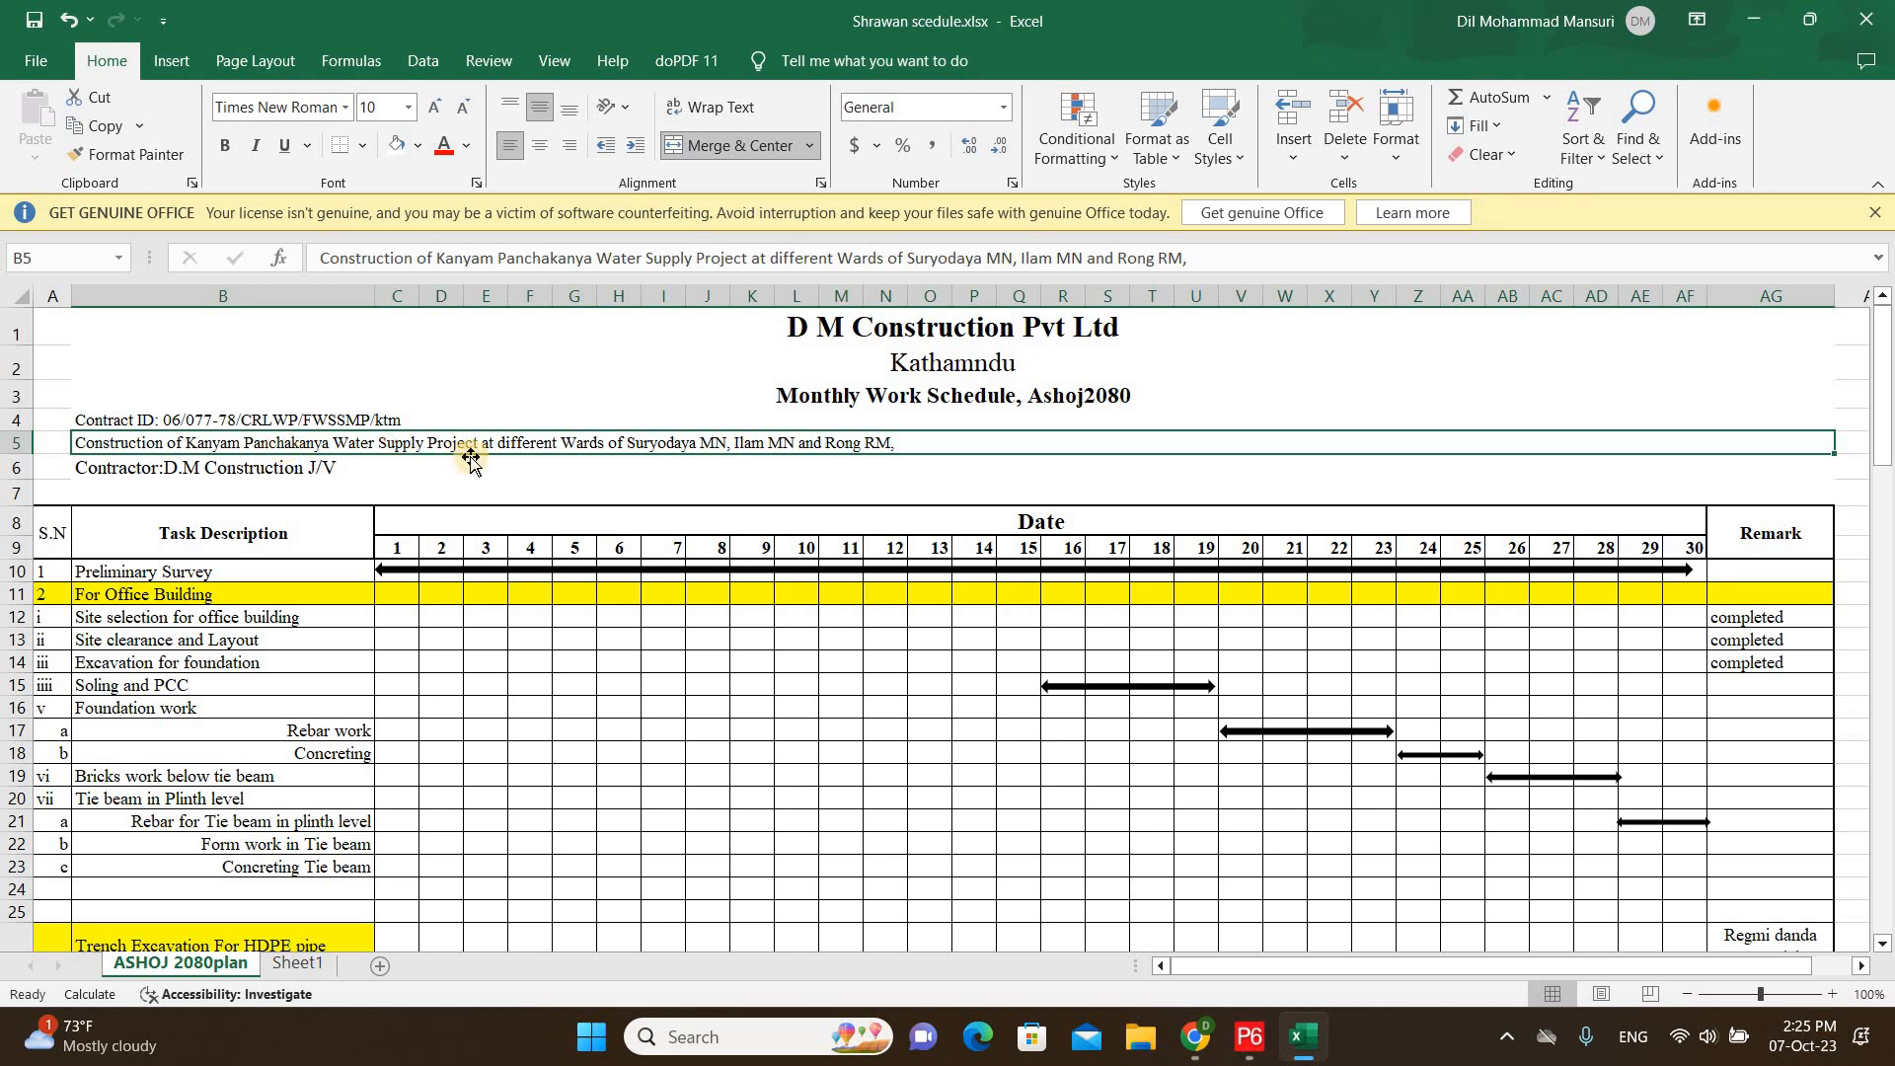
left_click(288, 475)
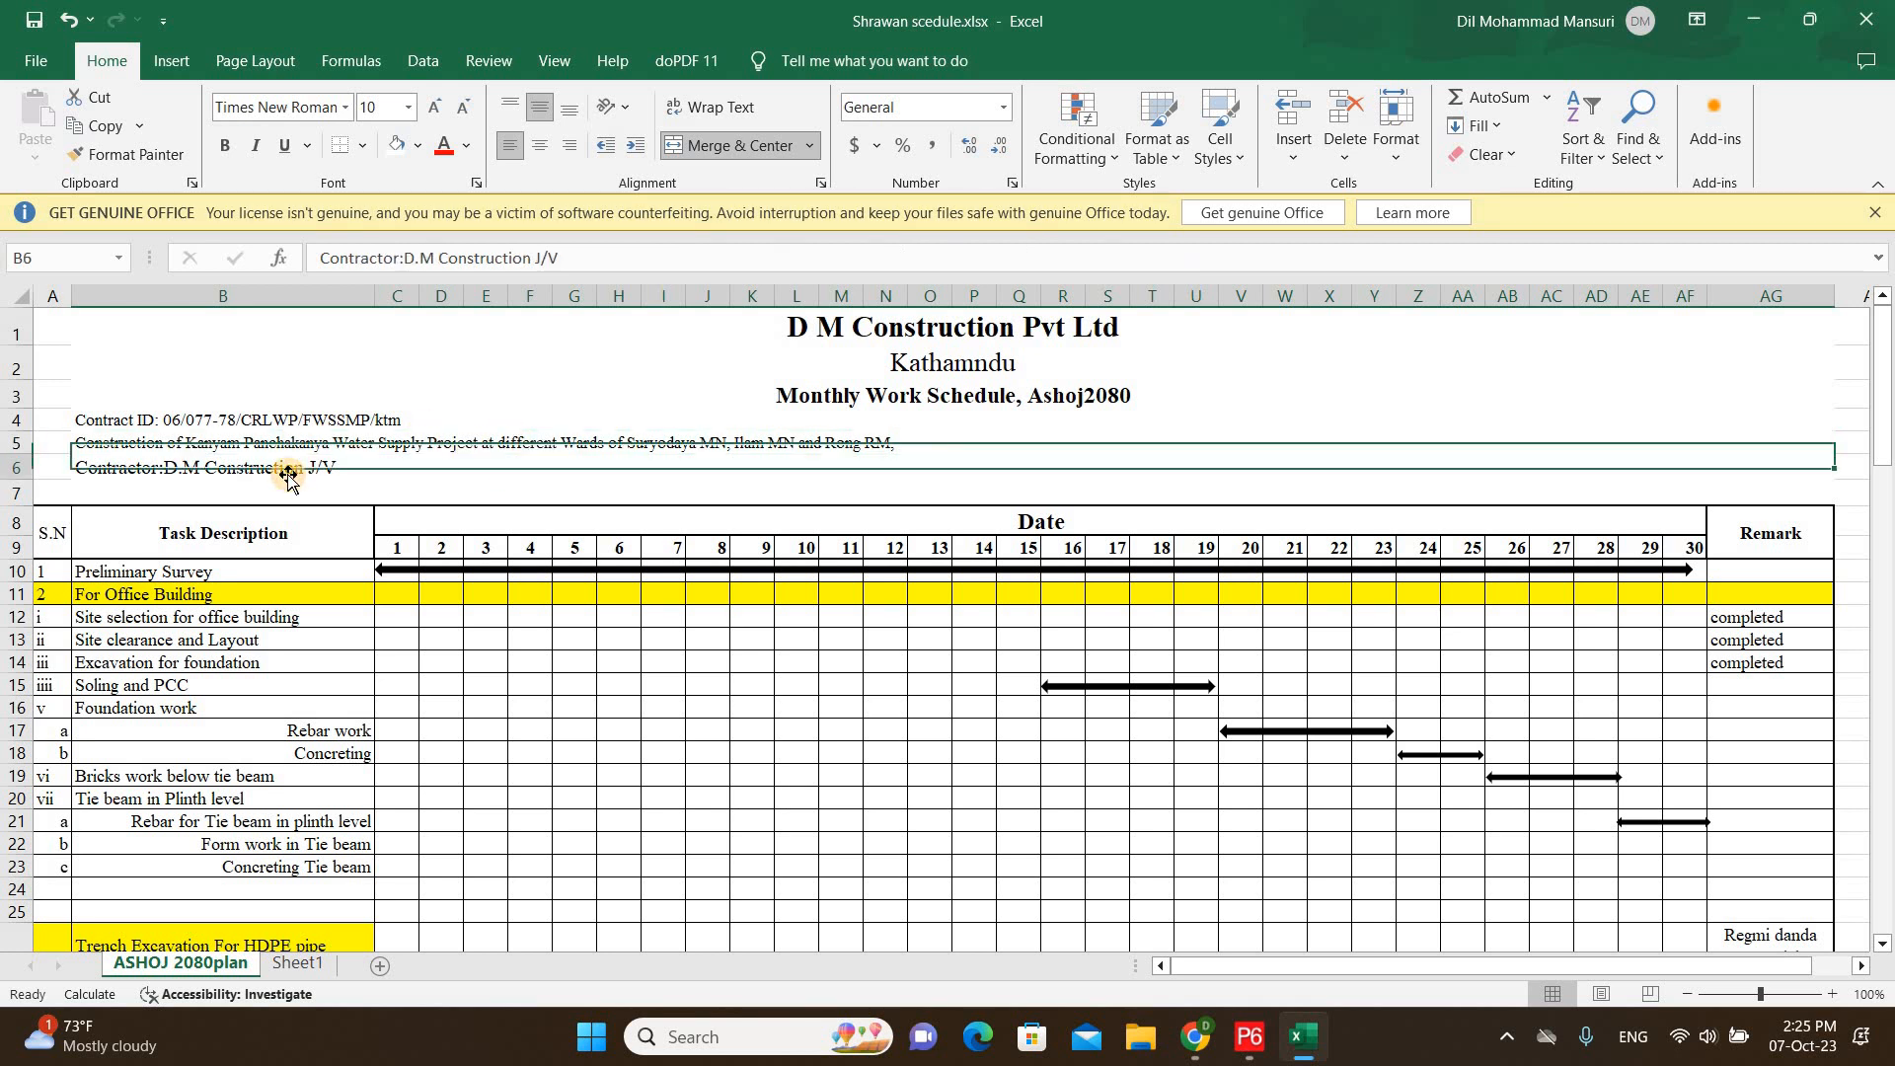
left_click(437, 437)
left_click(457, 418)
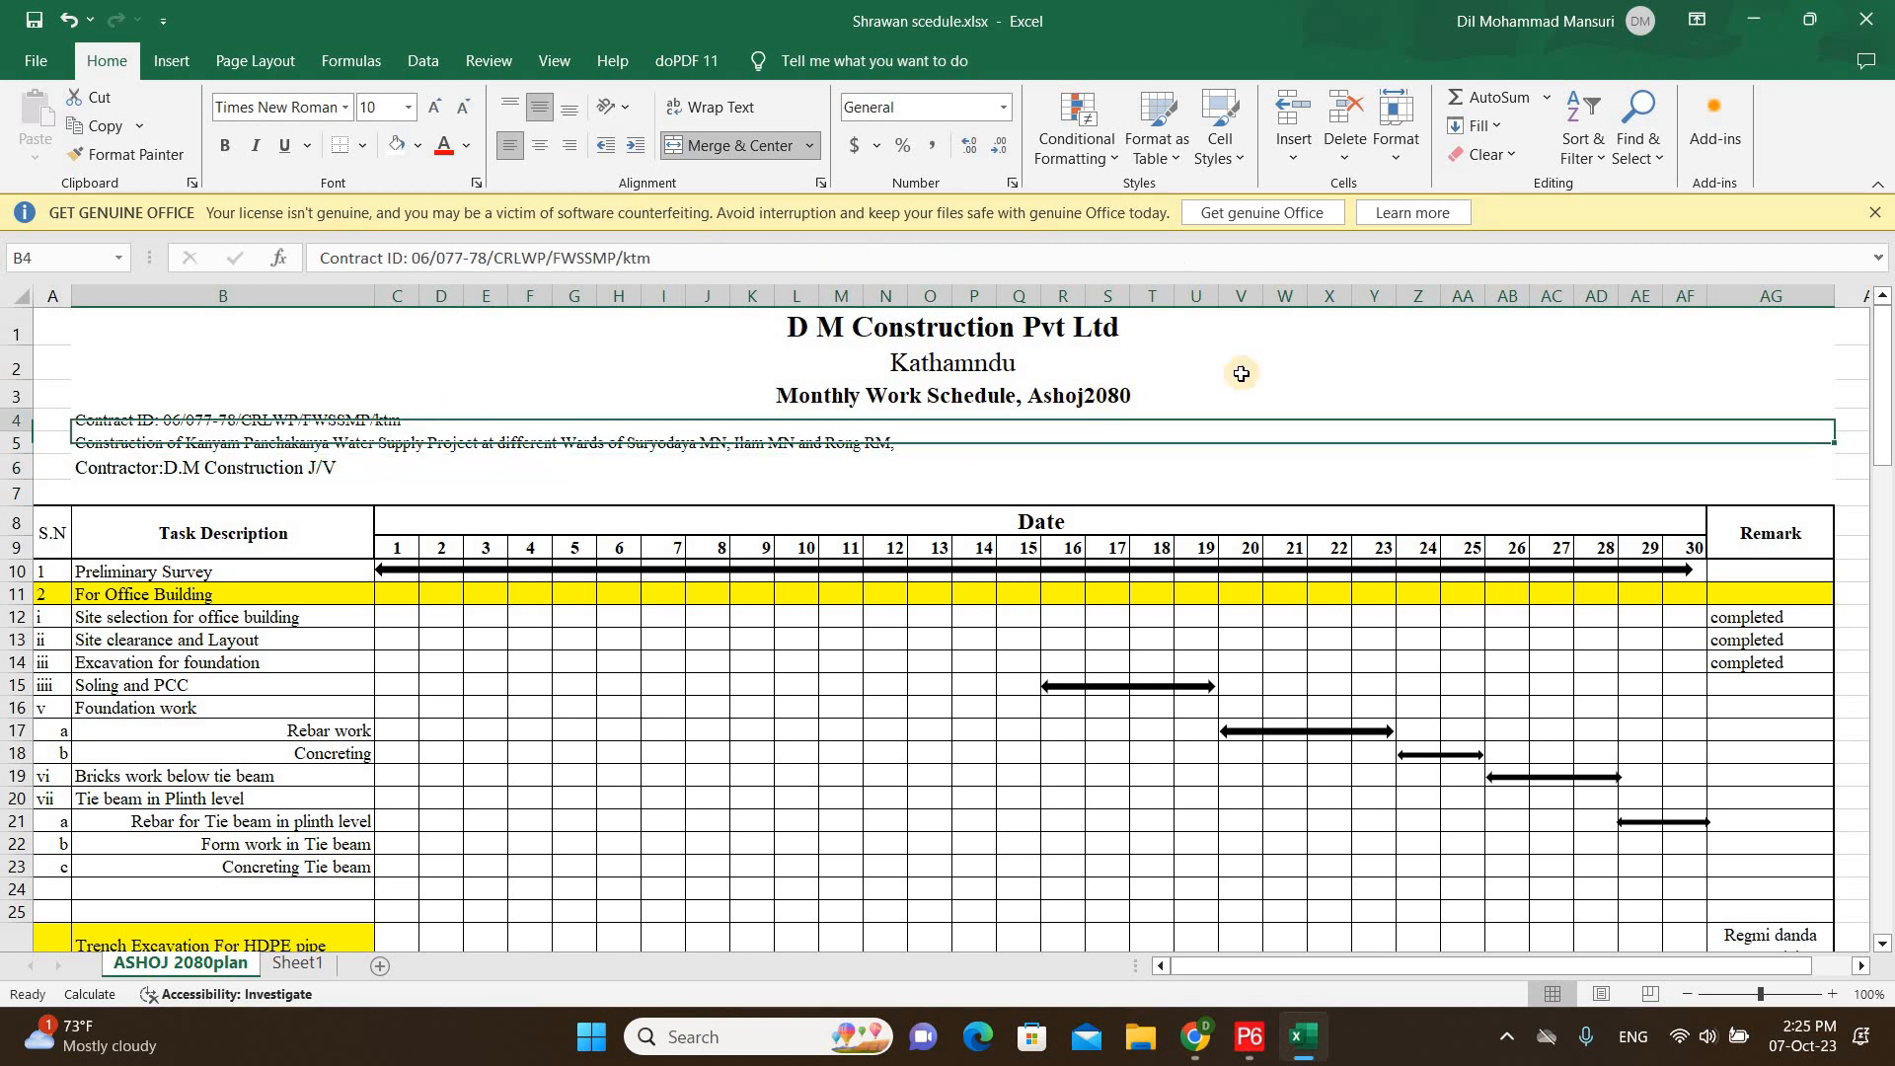
left_click(1798, 488)
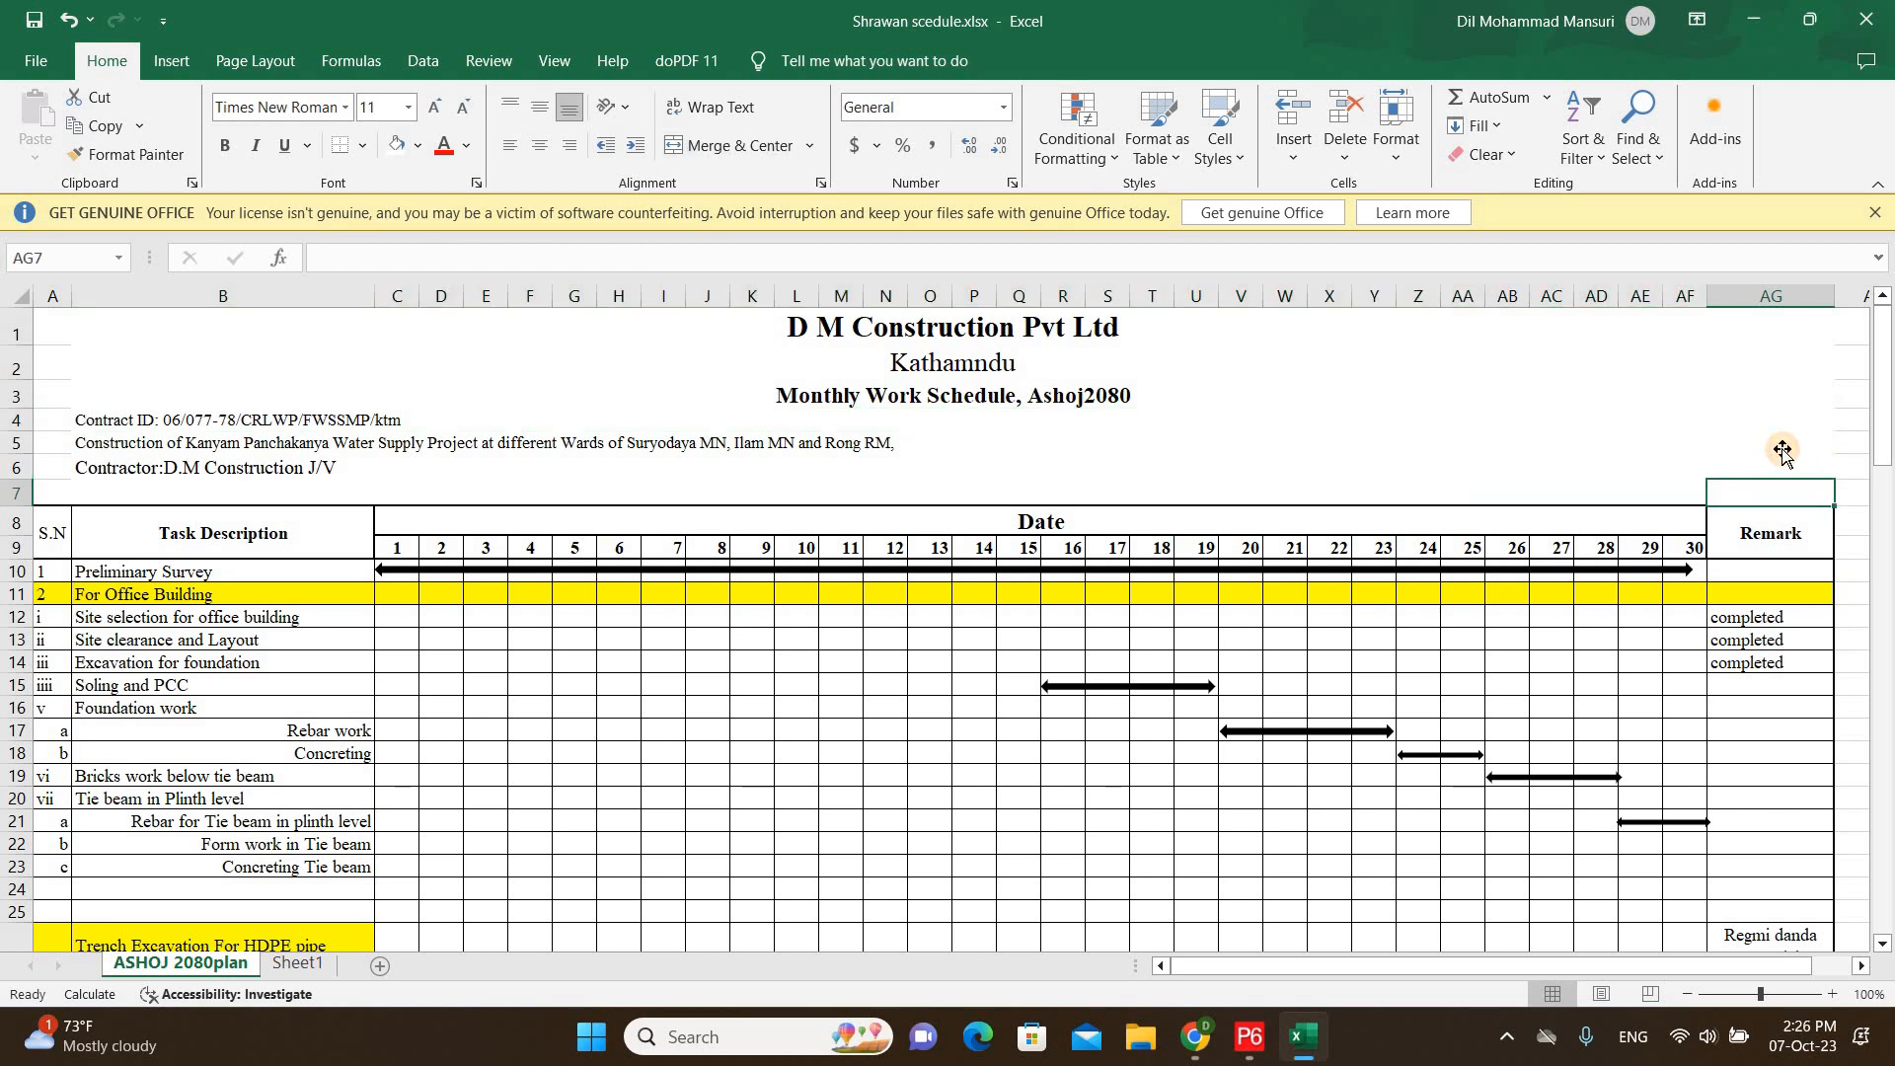
left_click(1782, 450)
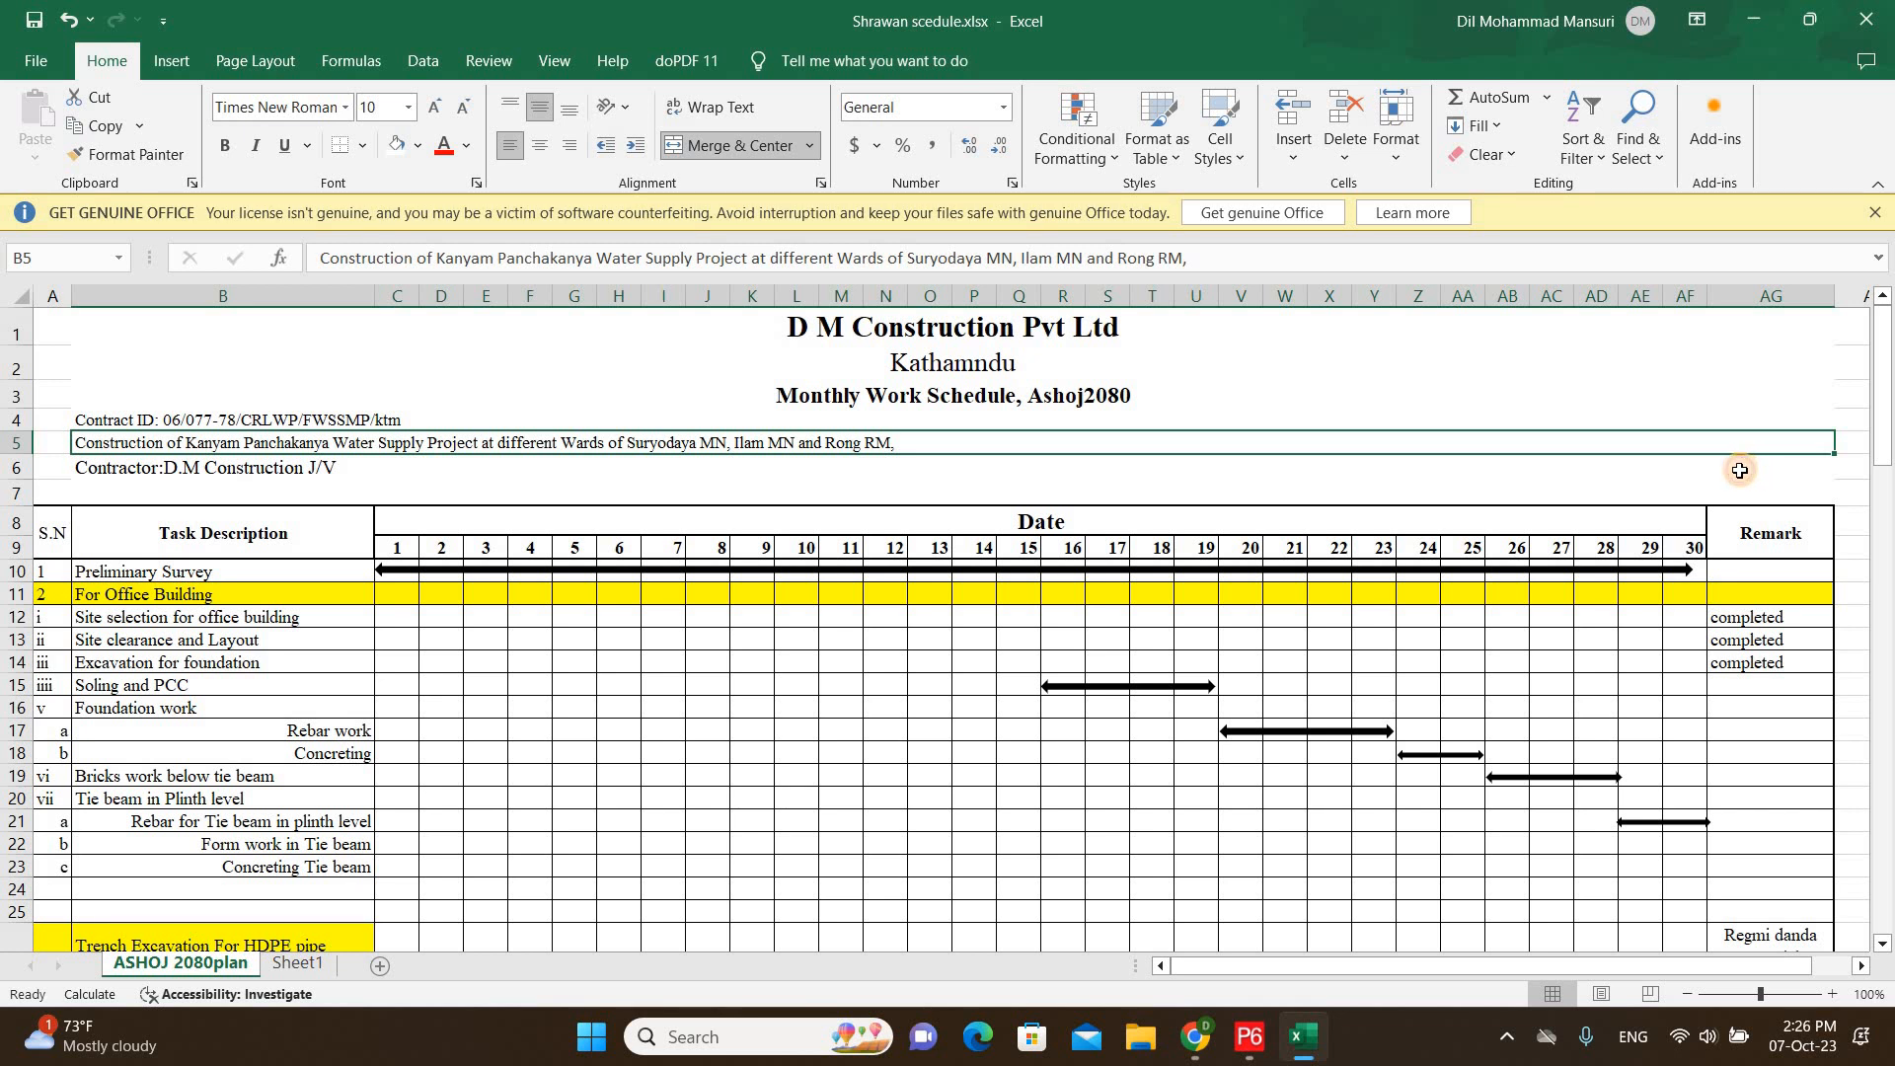
left_click(1745, 475)
left_click(1733, 487)
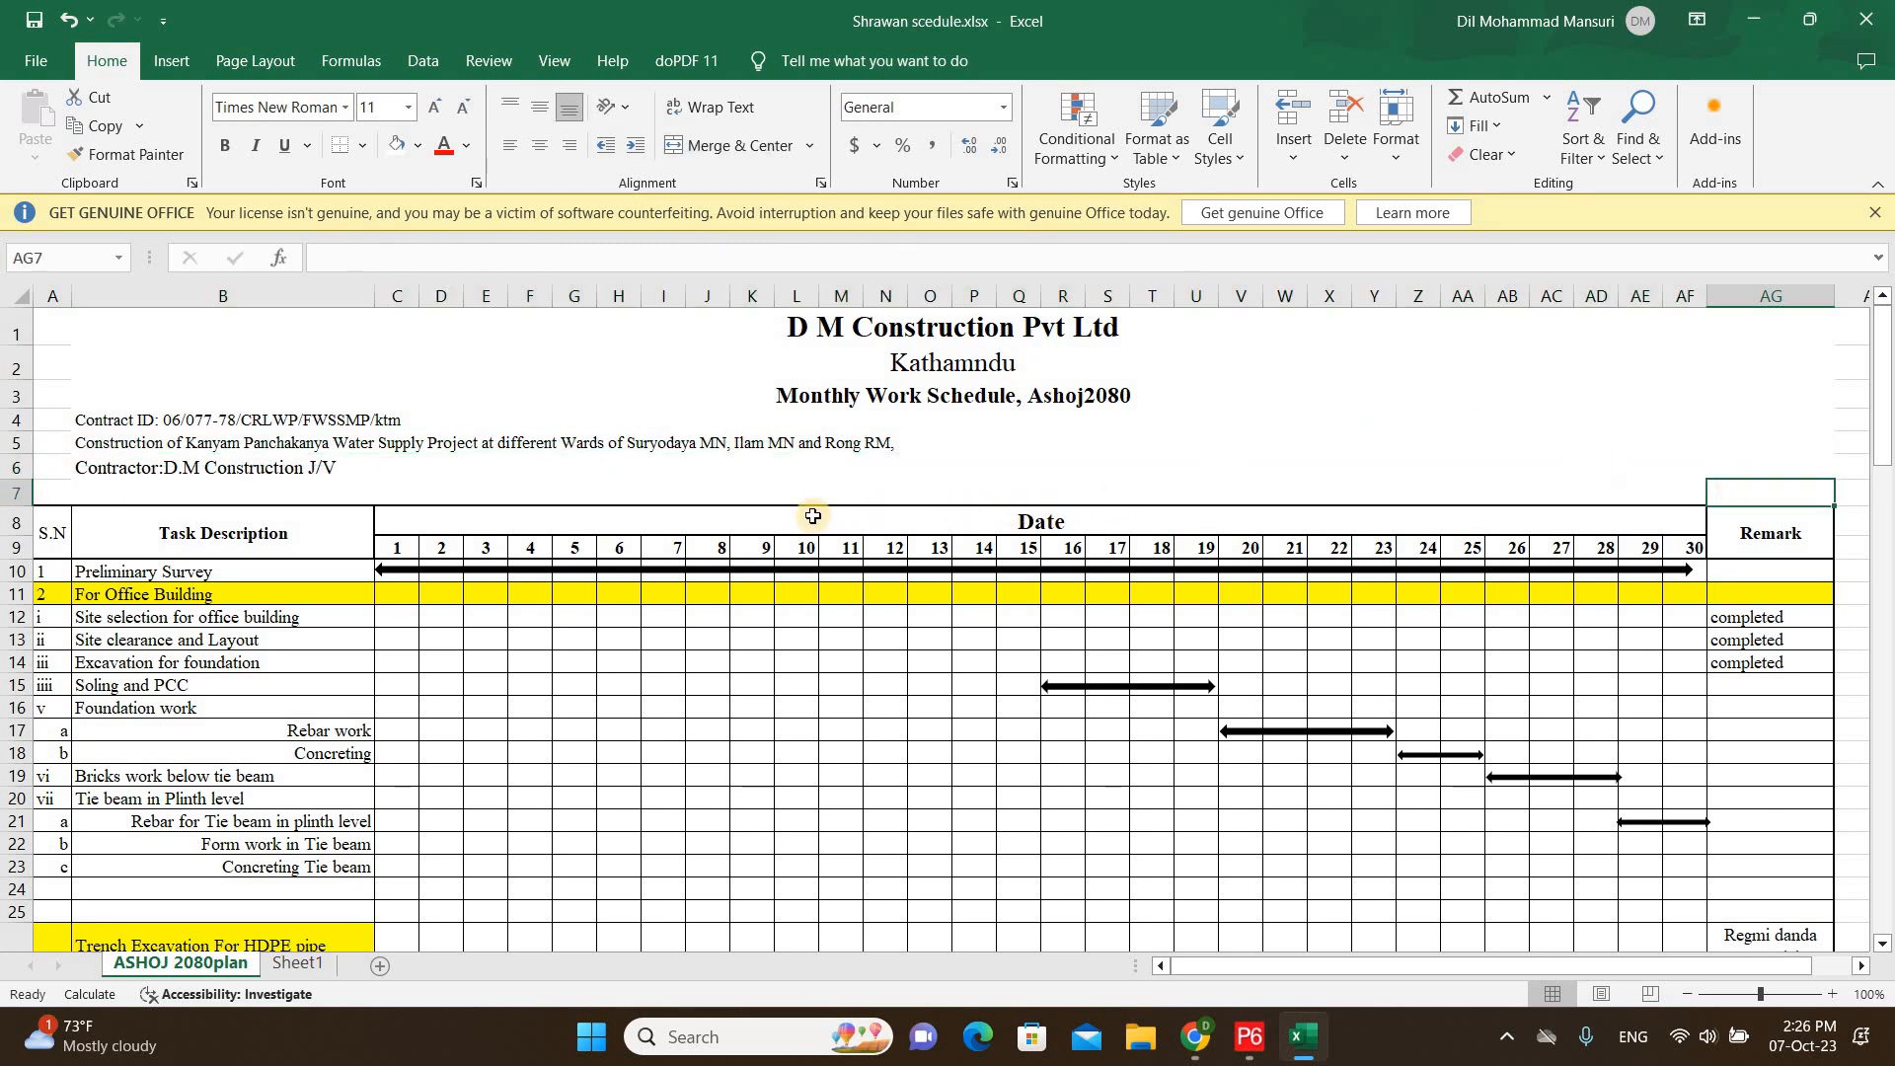
left_click(709, 488)
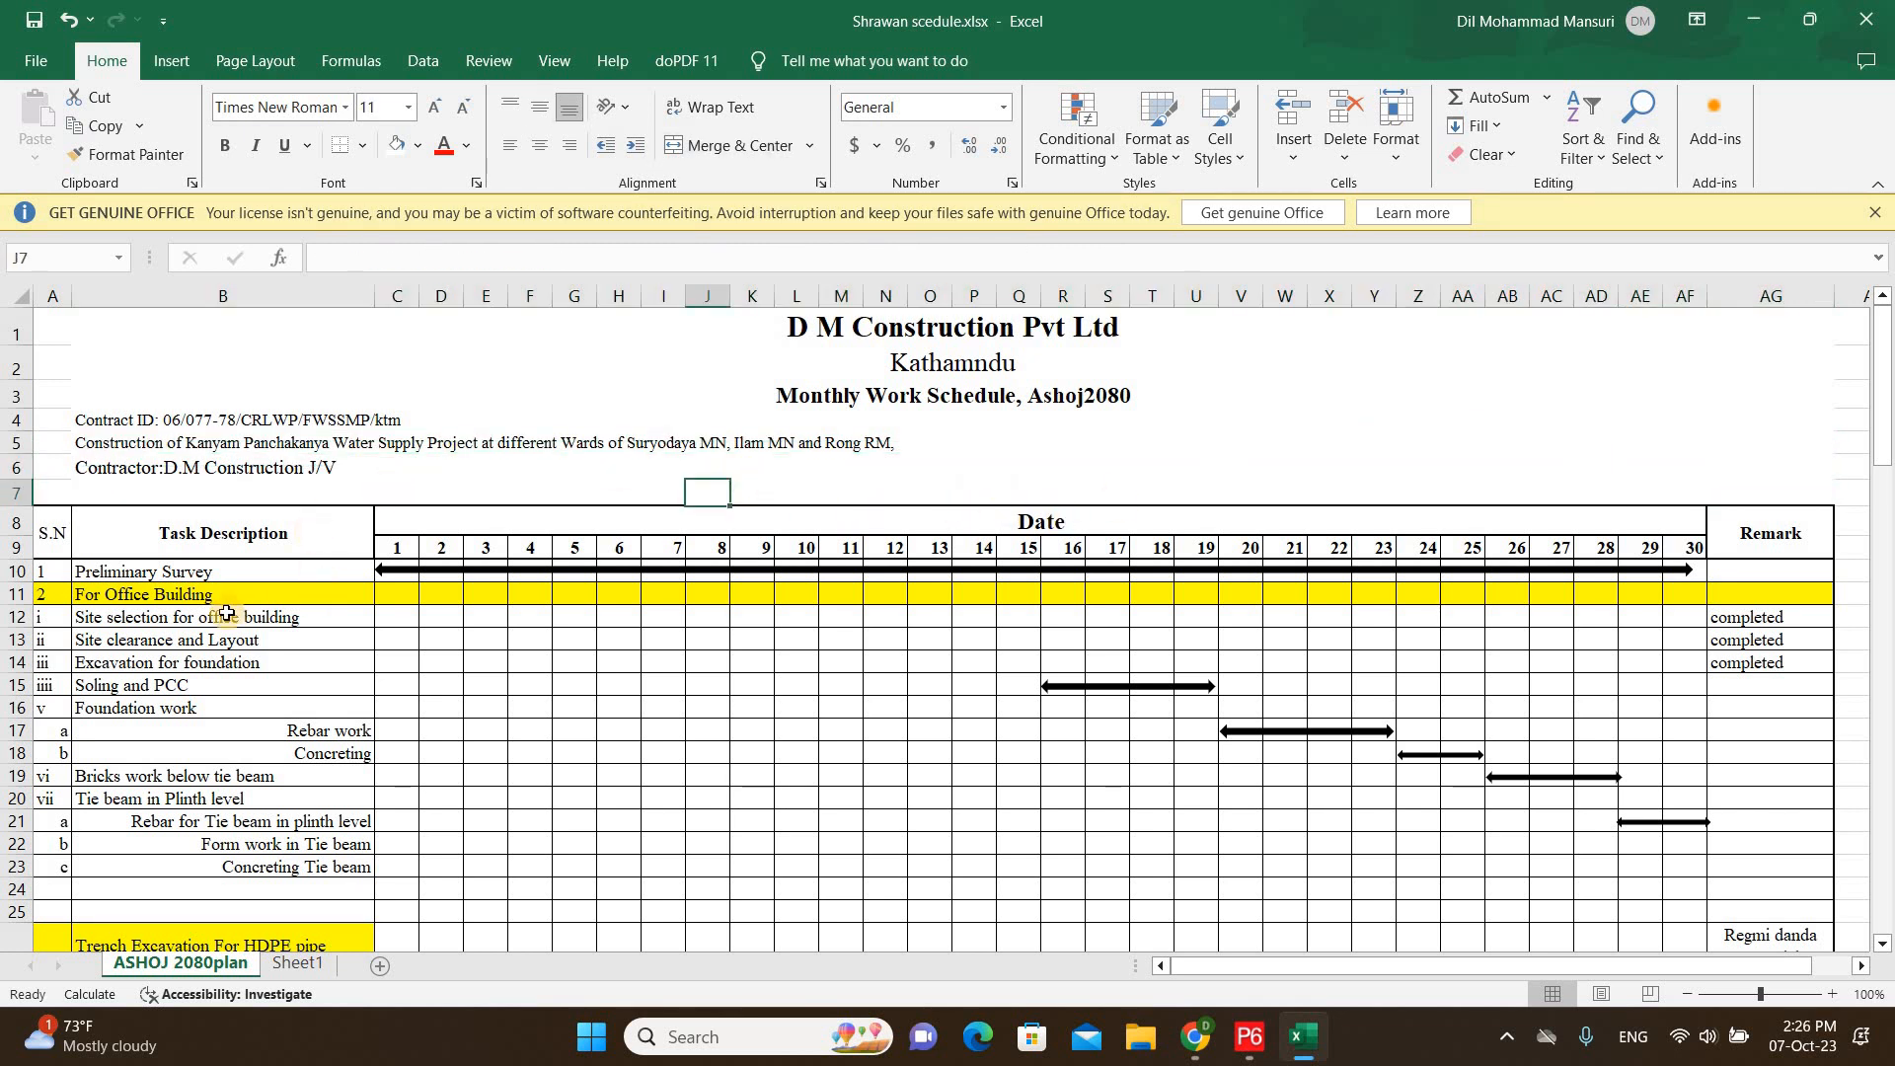
Examine the S.N and Task Description headers and the Preliminary Survey task with its arrow bar across the dates.
left_click(53, 535)
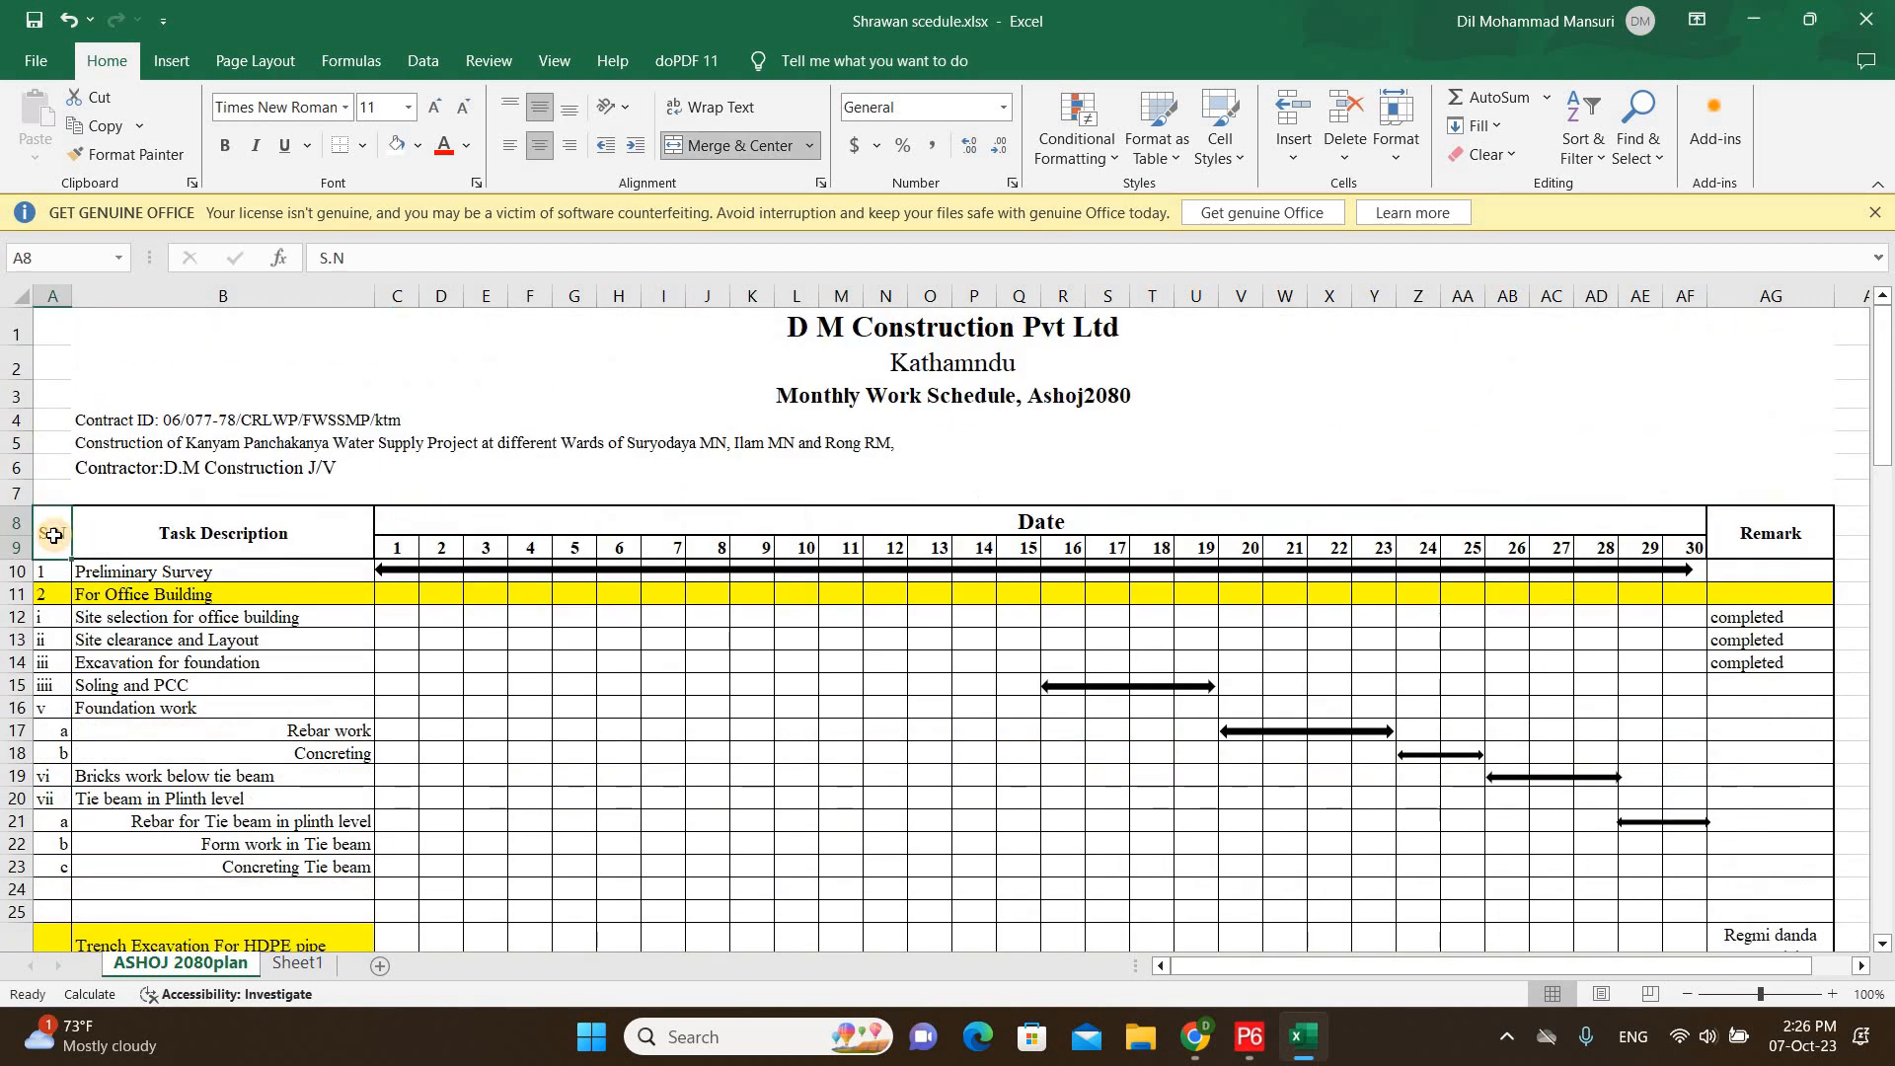
left_click(224, 534)
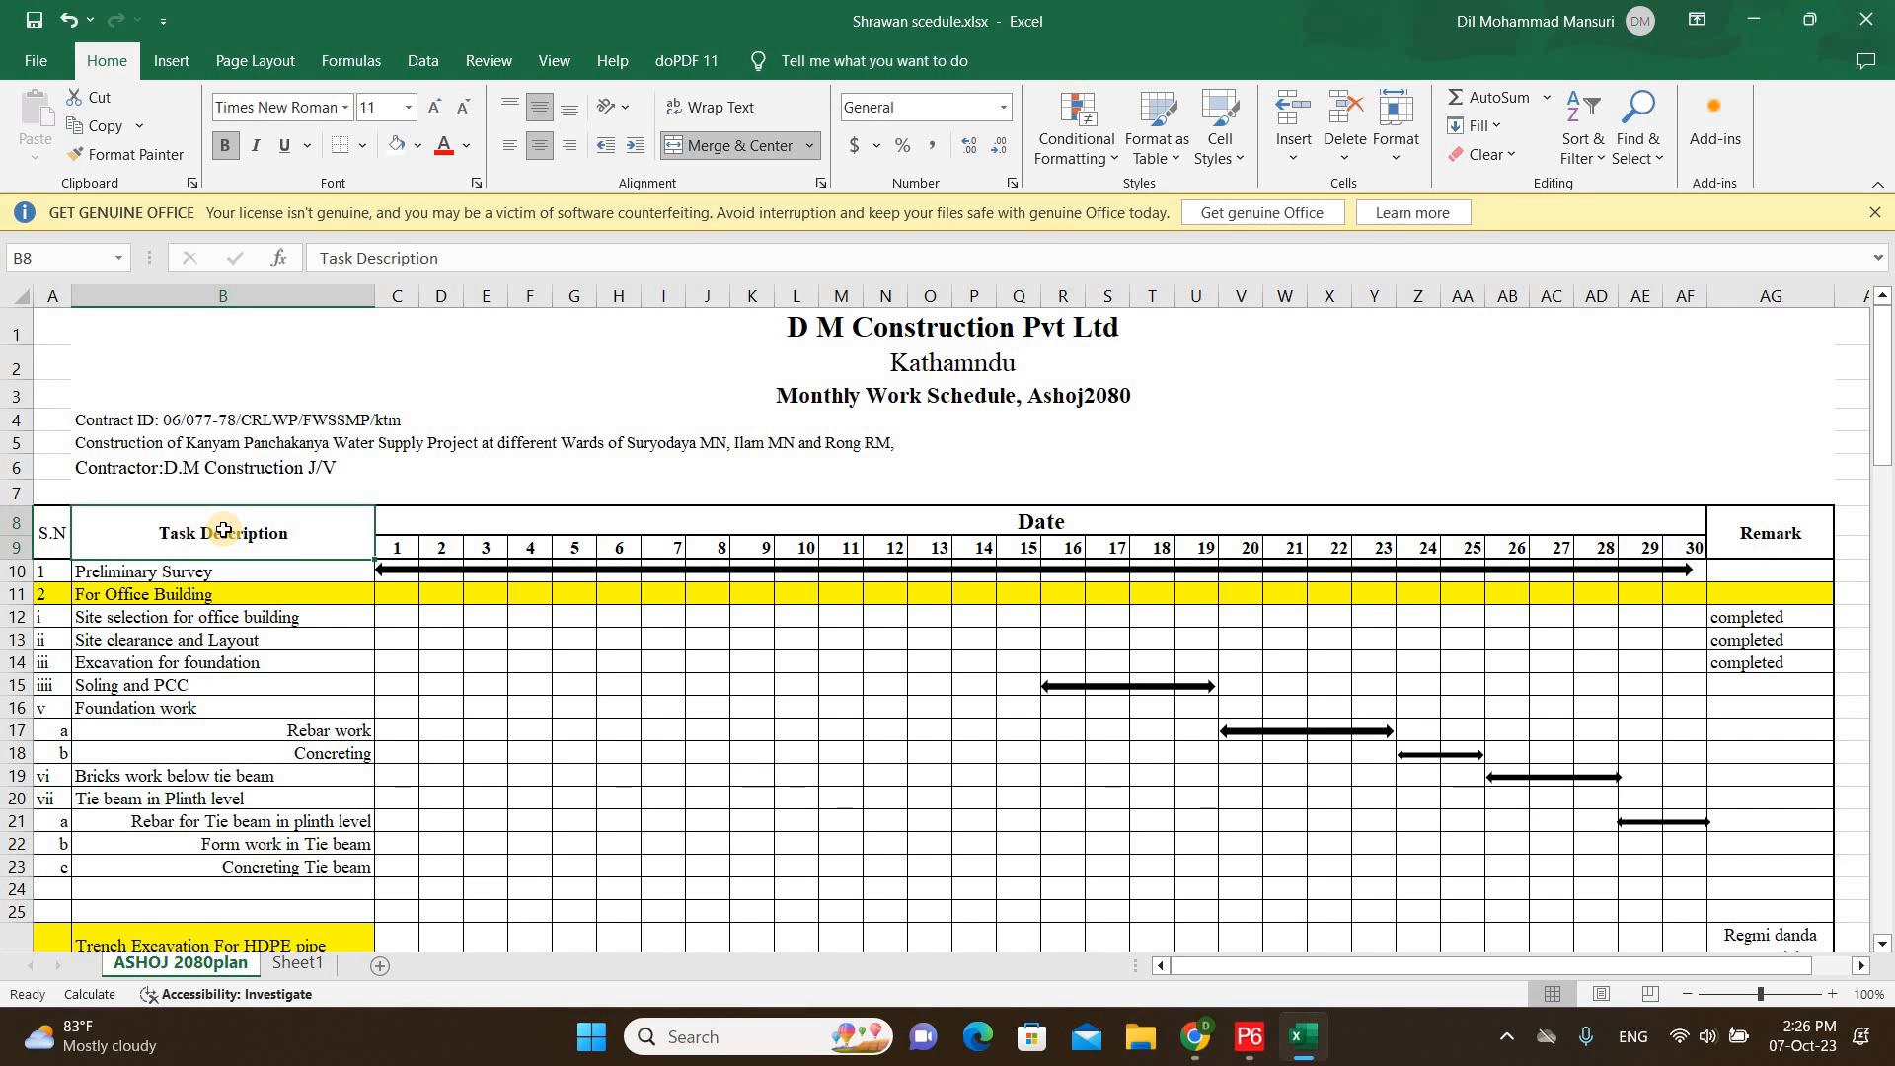
left_click(274, 571)
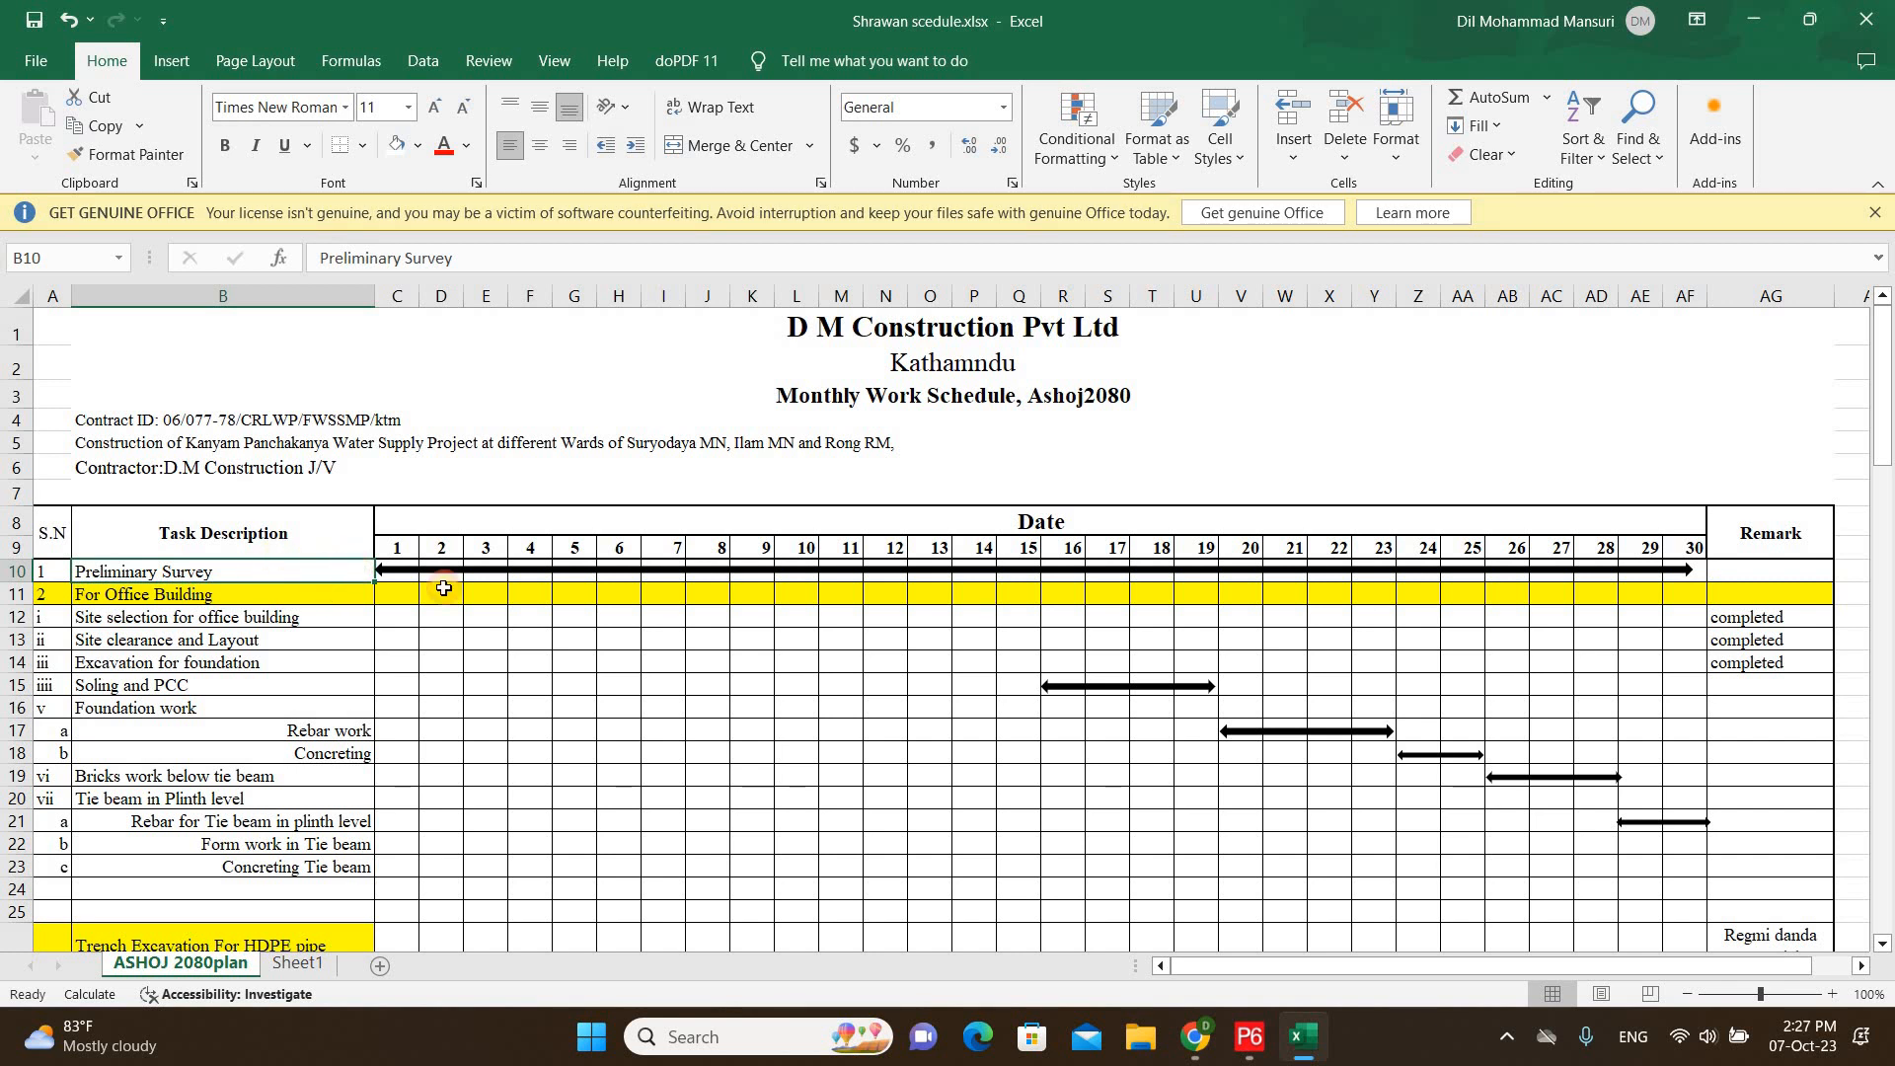
left_click(482, 569)
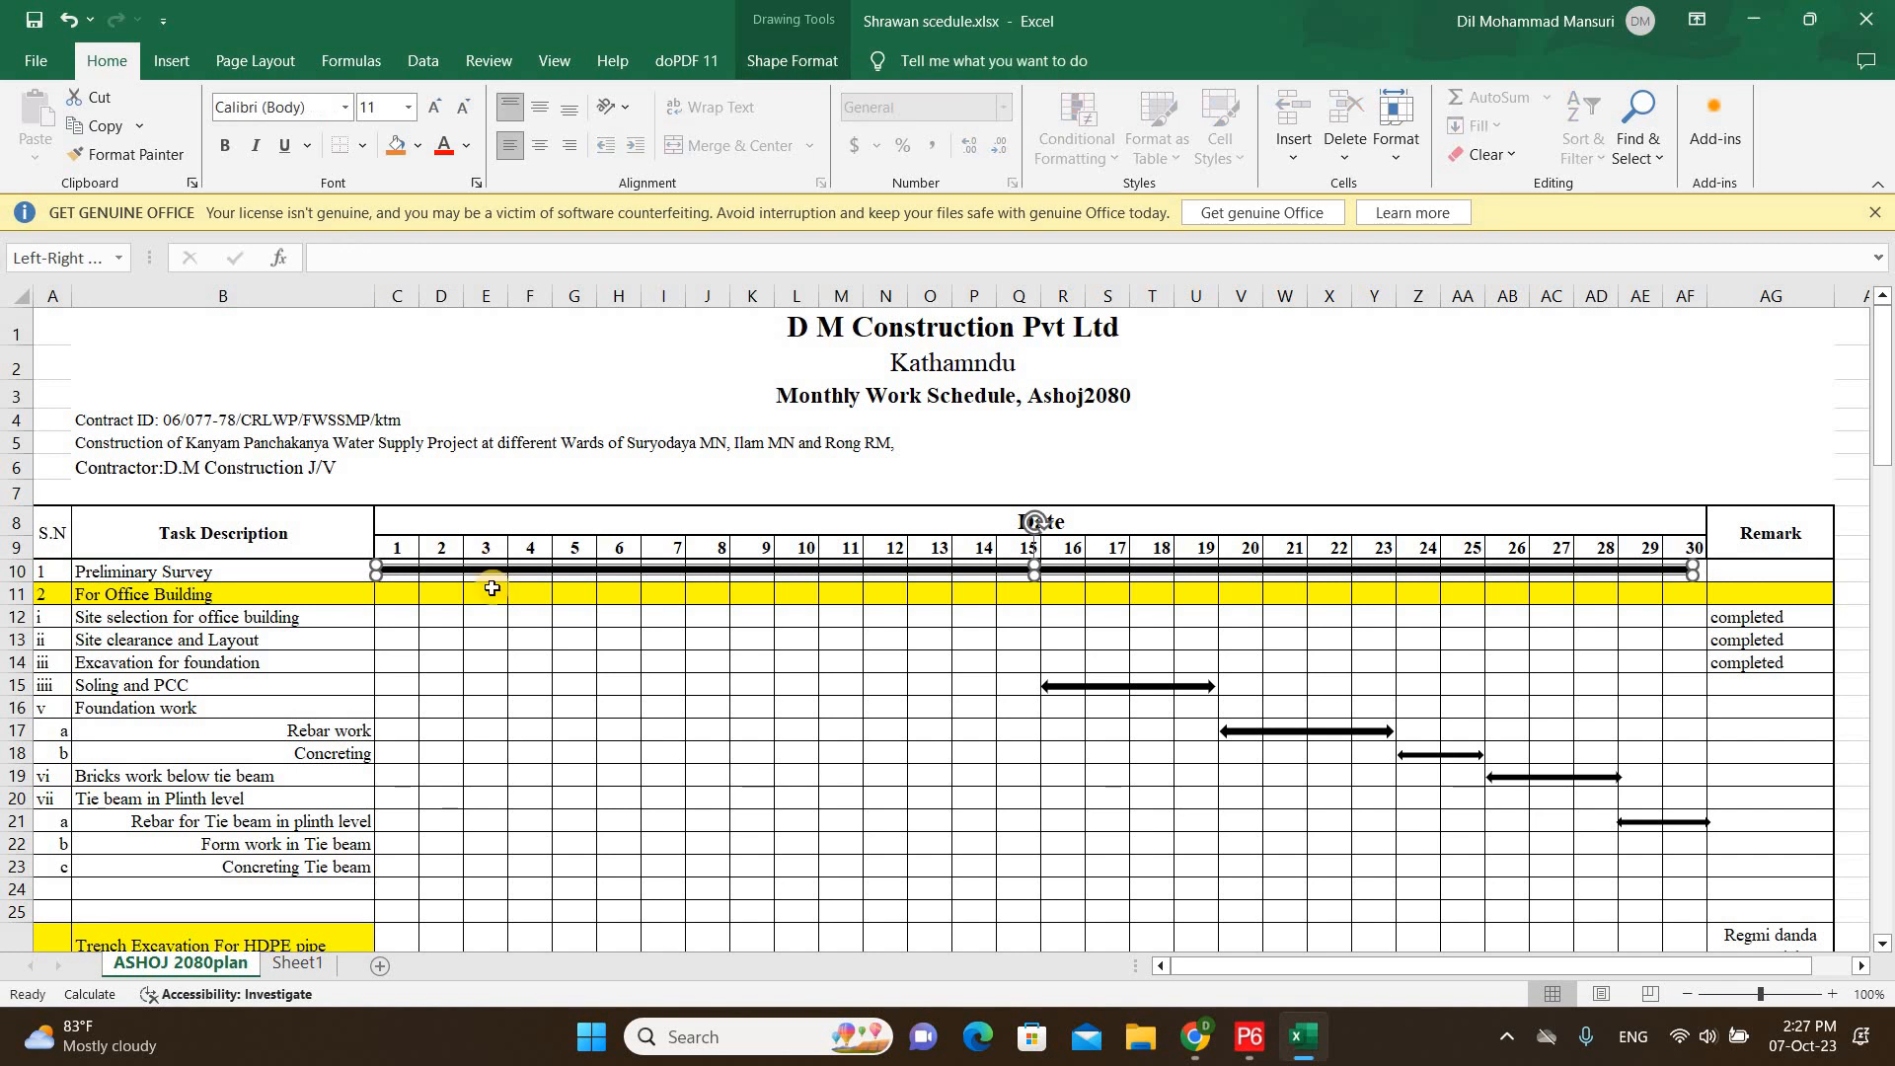
left_click(489, 637)
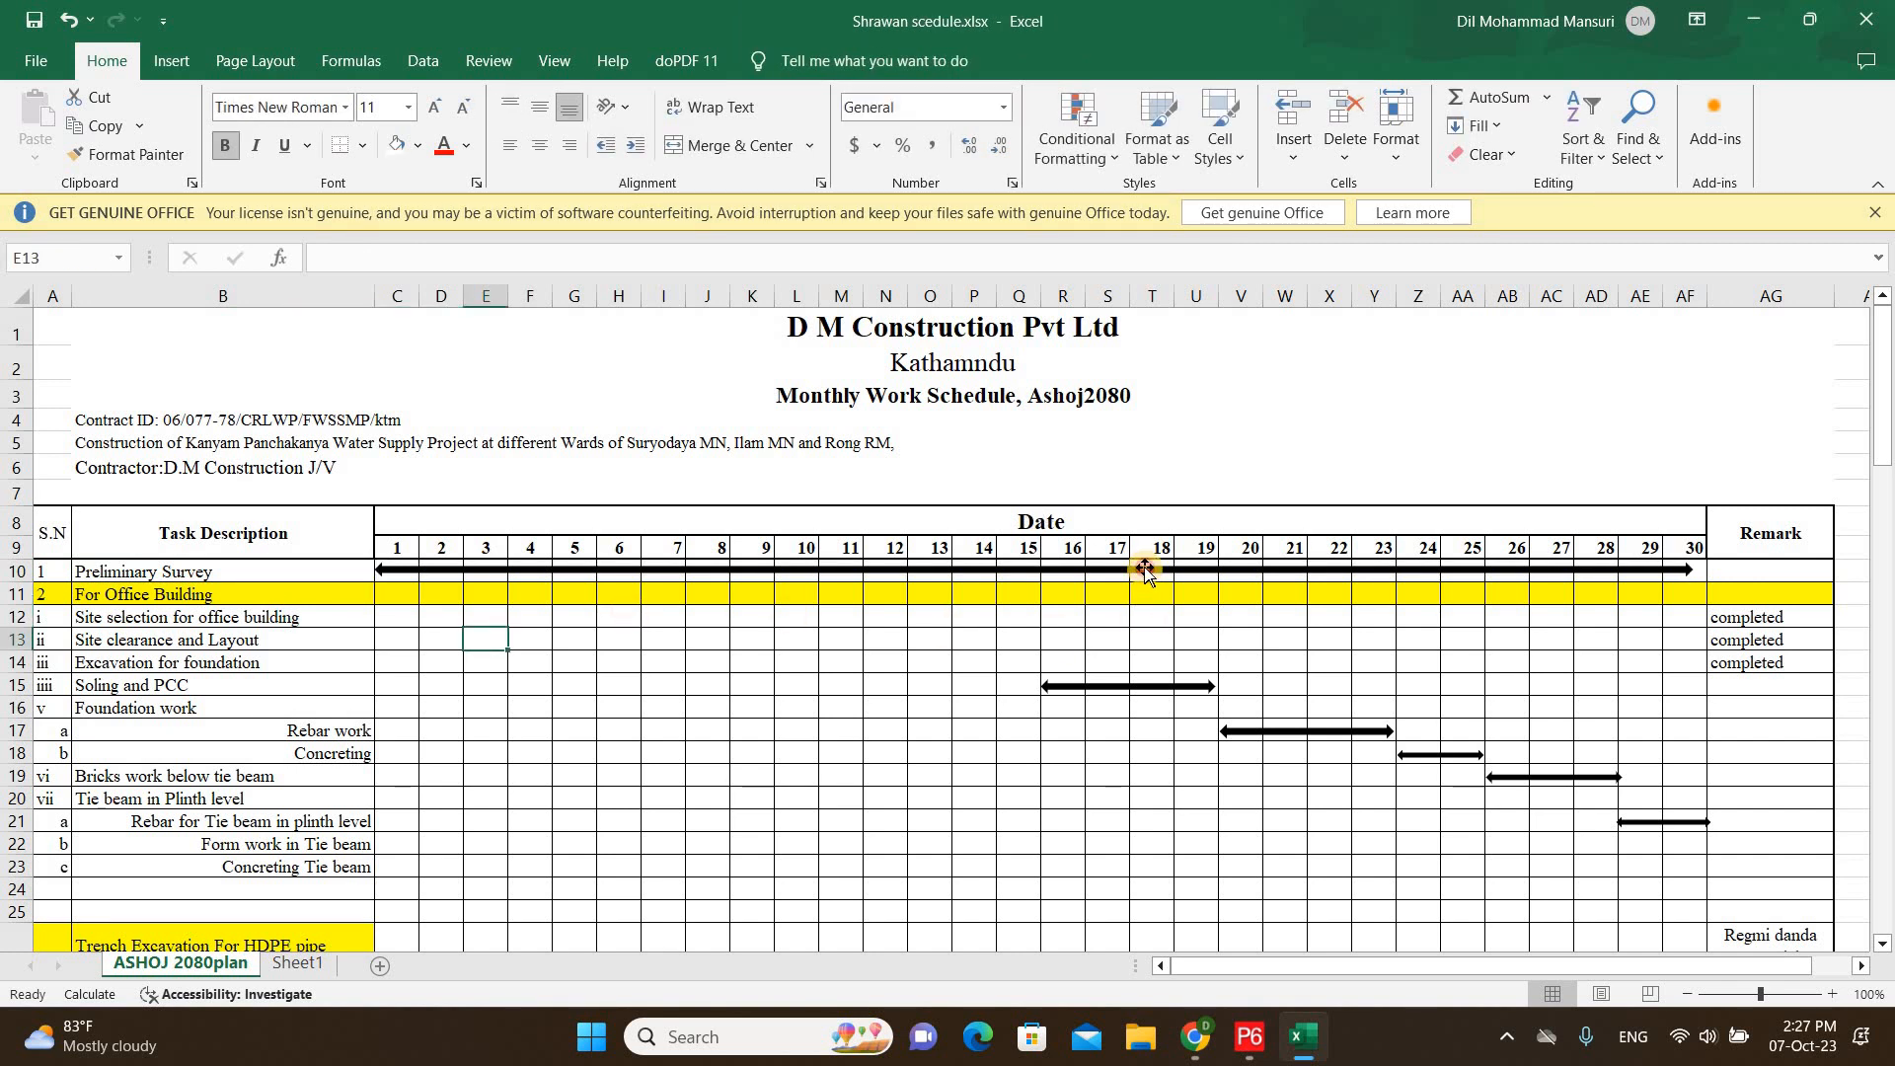
left_click(1145, 573)
left_click(828, 541)
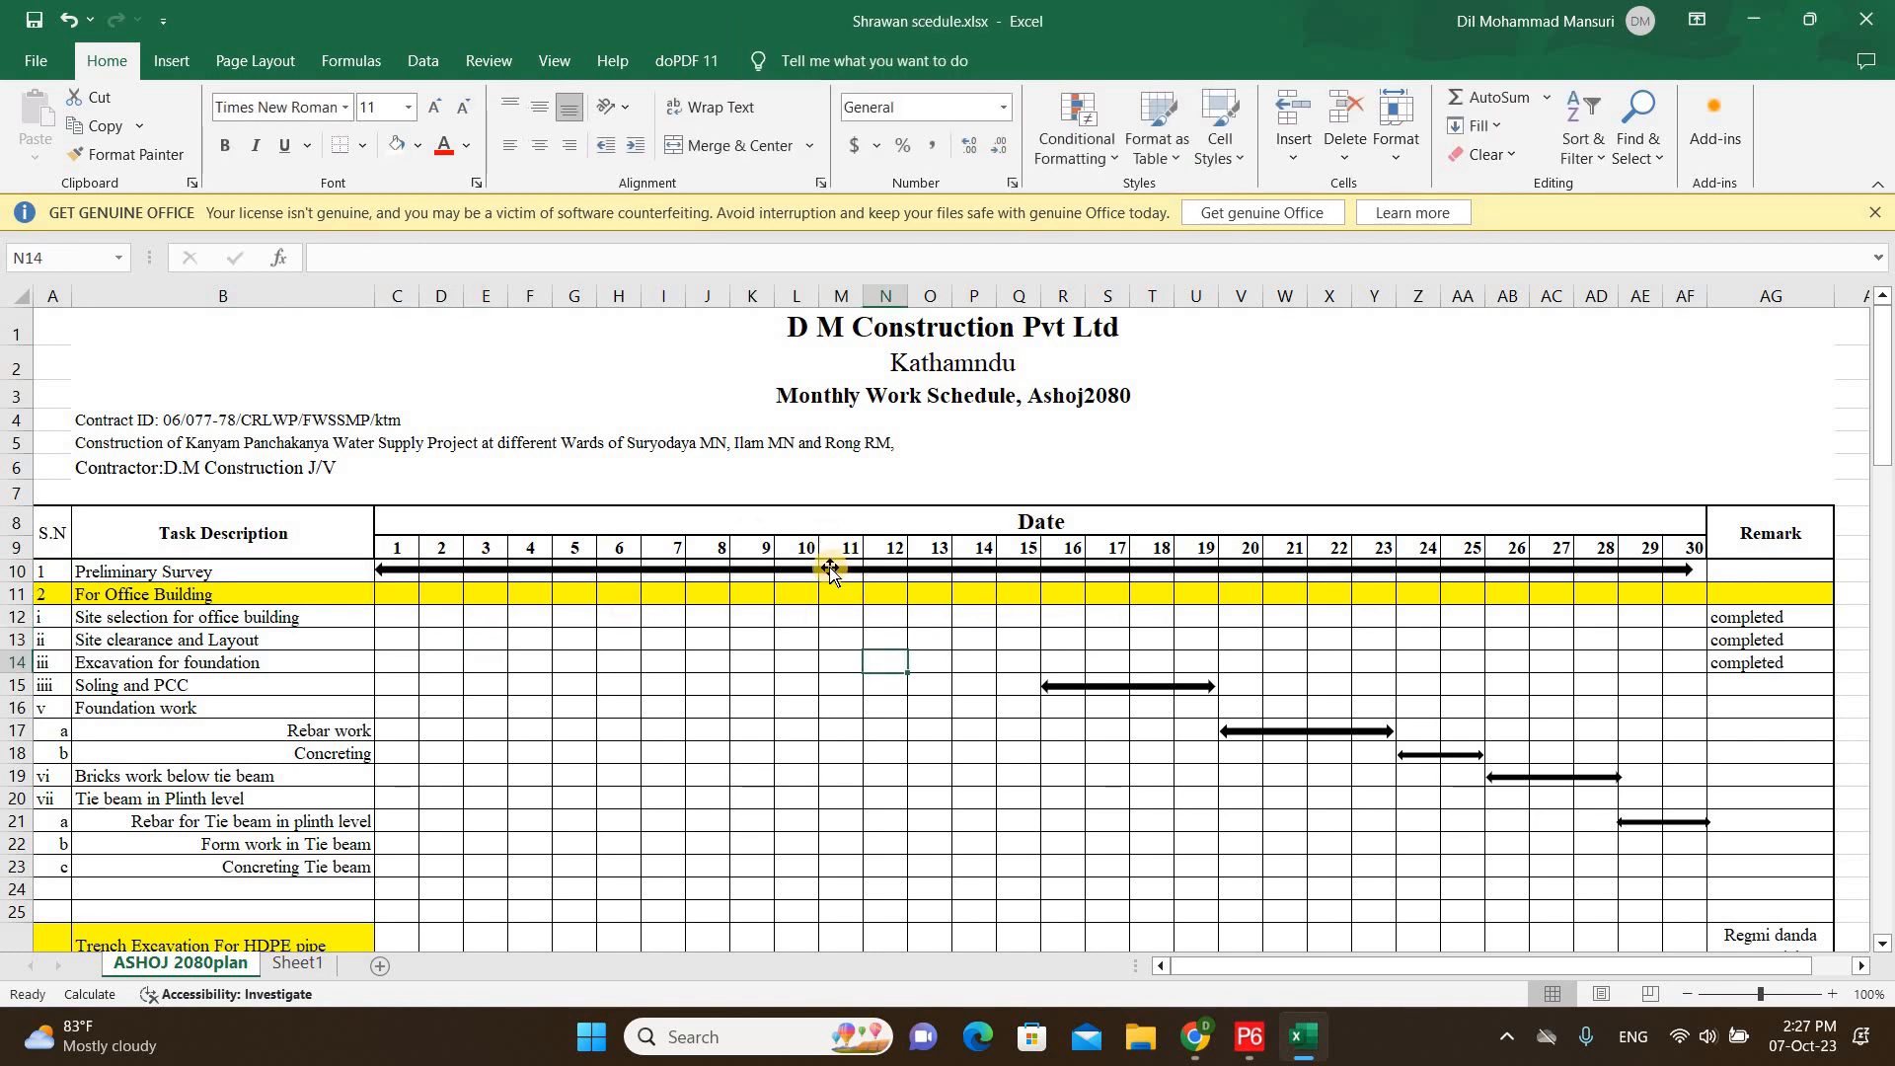
left_click(832, 570)
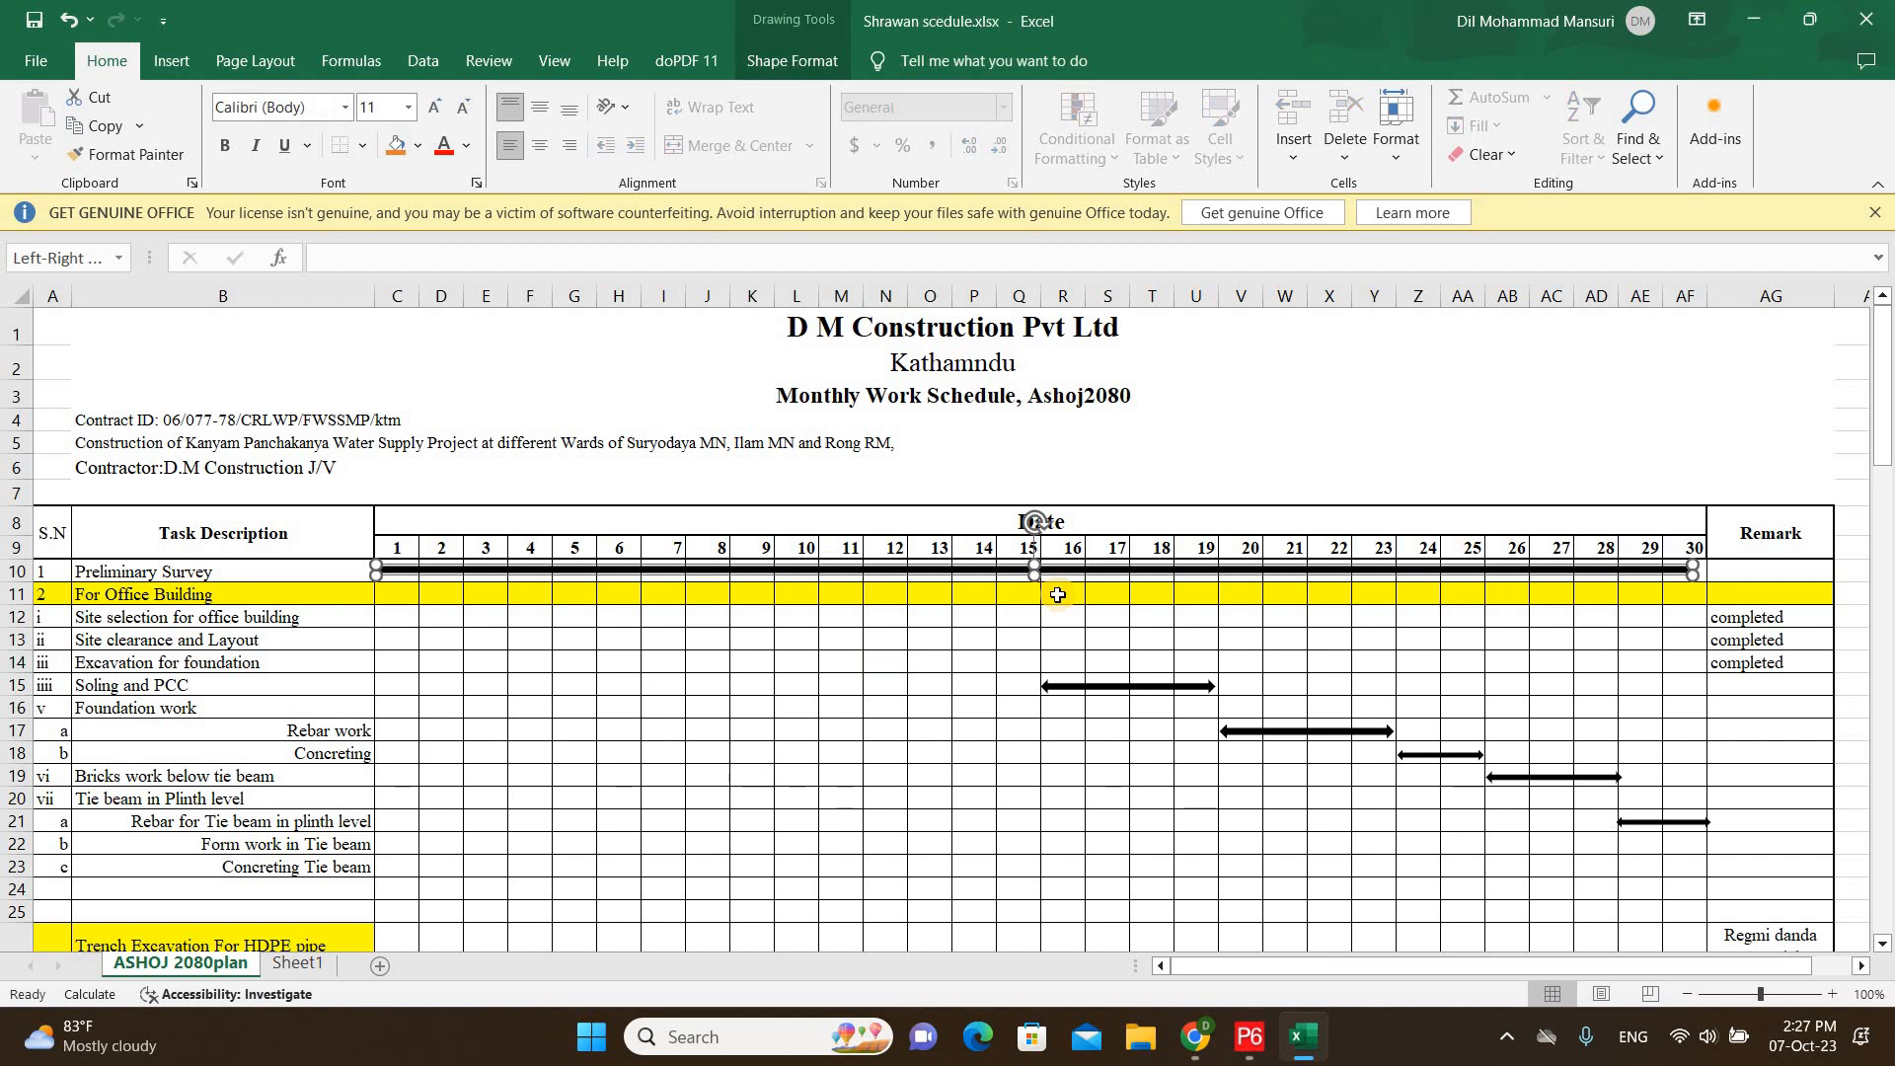
left_click(913, 661)
Review the Date header and the day numbers beneath it, from the first day of the month through day 30.
left_click(837, 524)
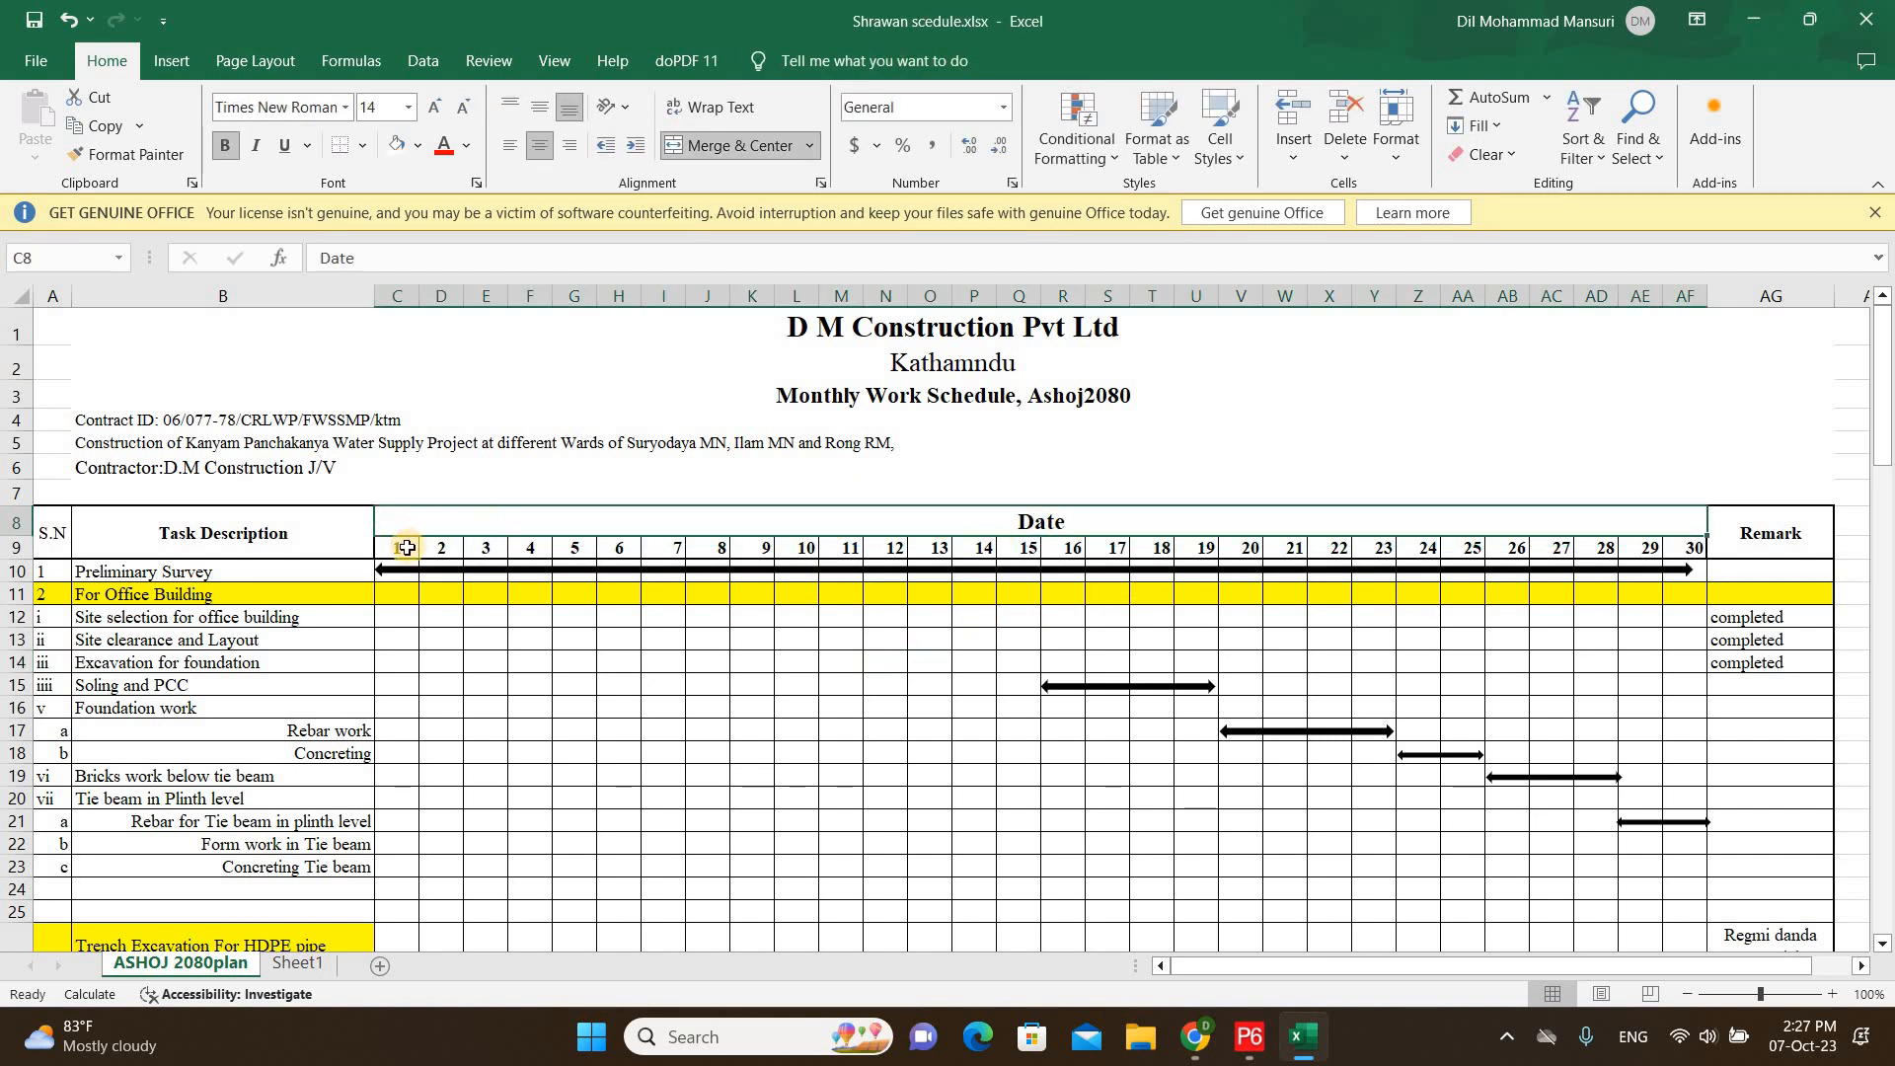
left_click(441, 548)
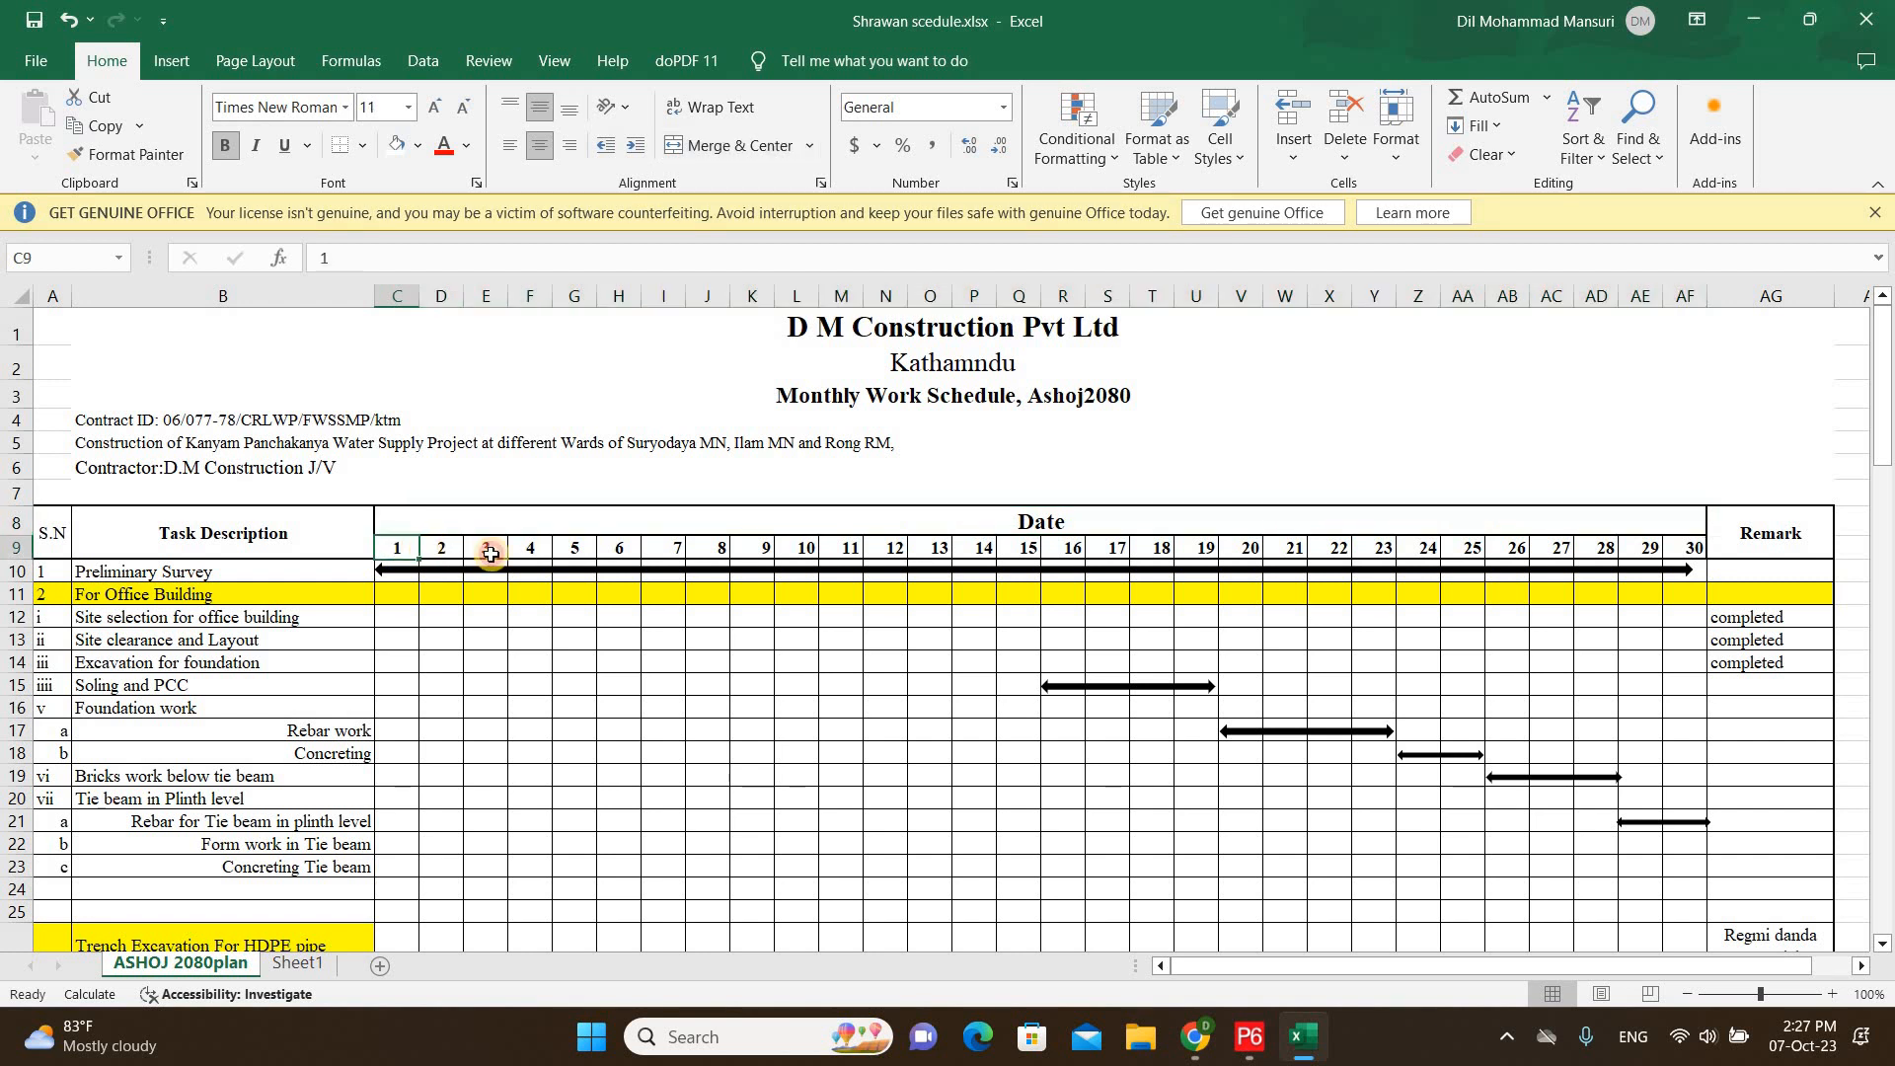
left_click(1696, 545)
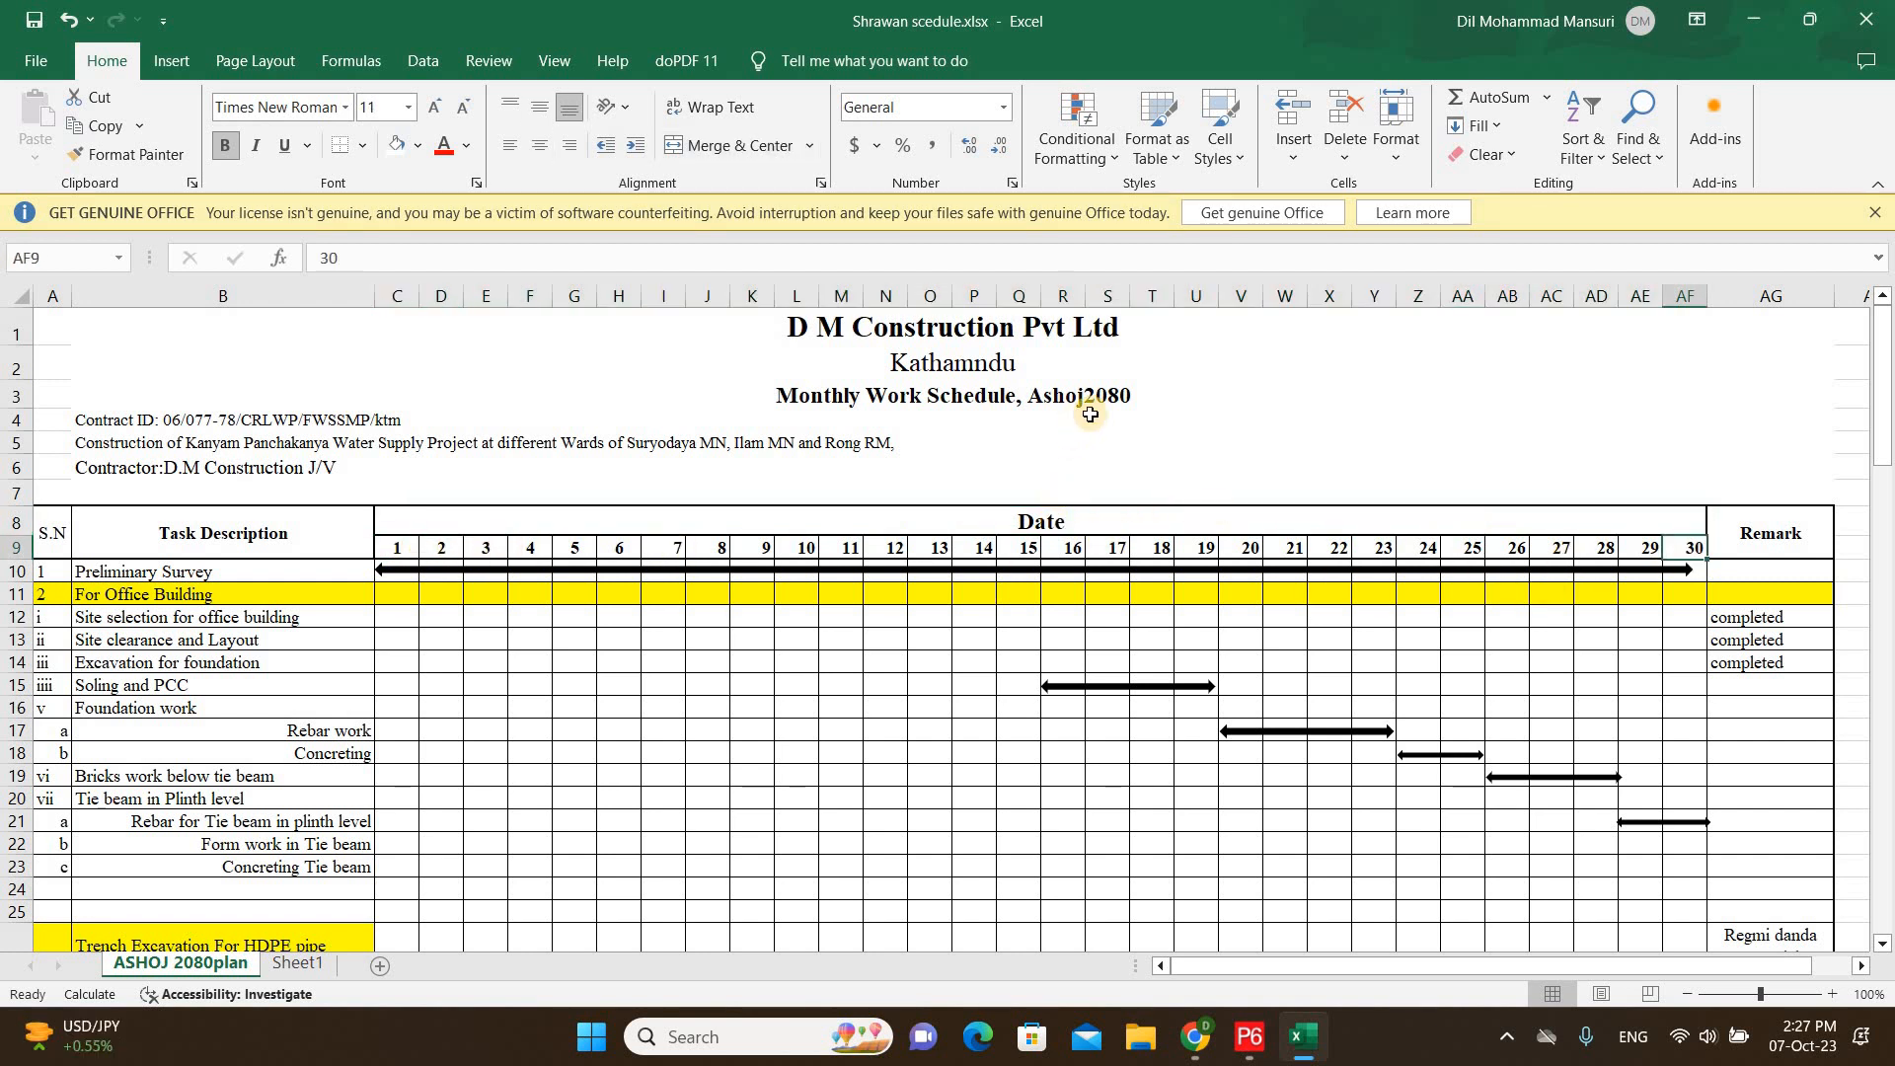
Examine the Preliminary Survey bar, the highlighted For Office Building heading and its first task, Site selection for office building.
left_click(841, 691)
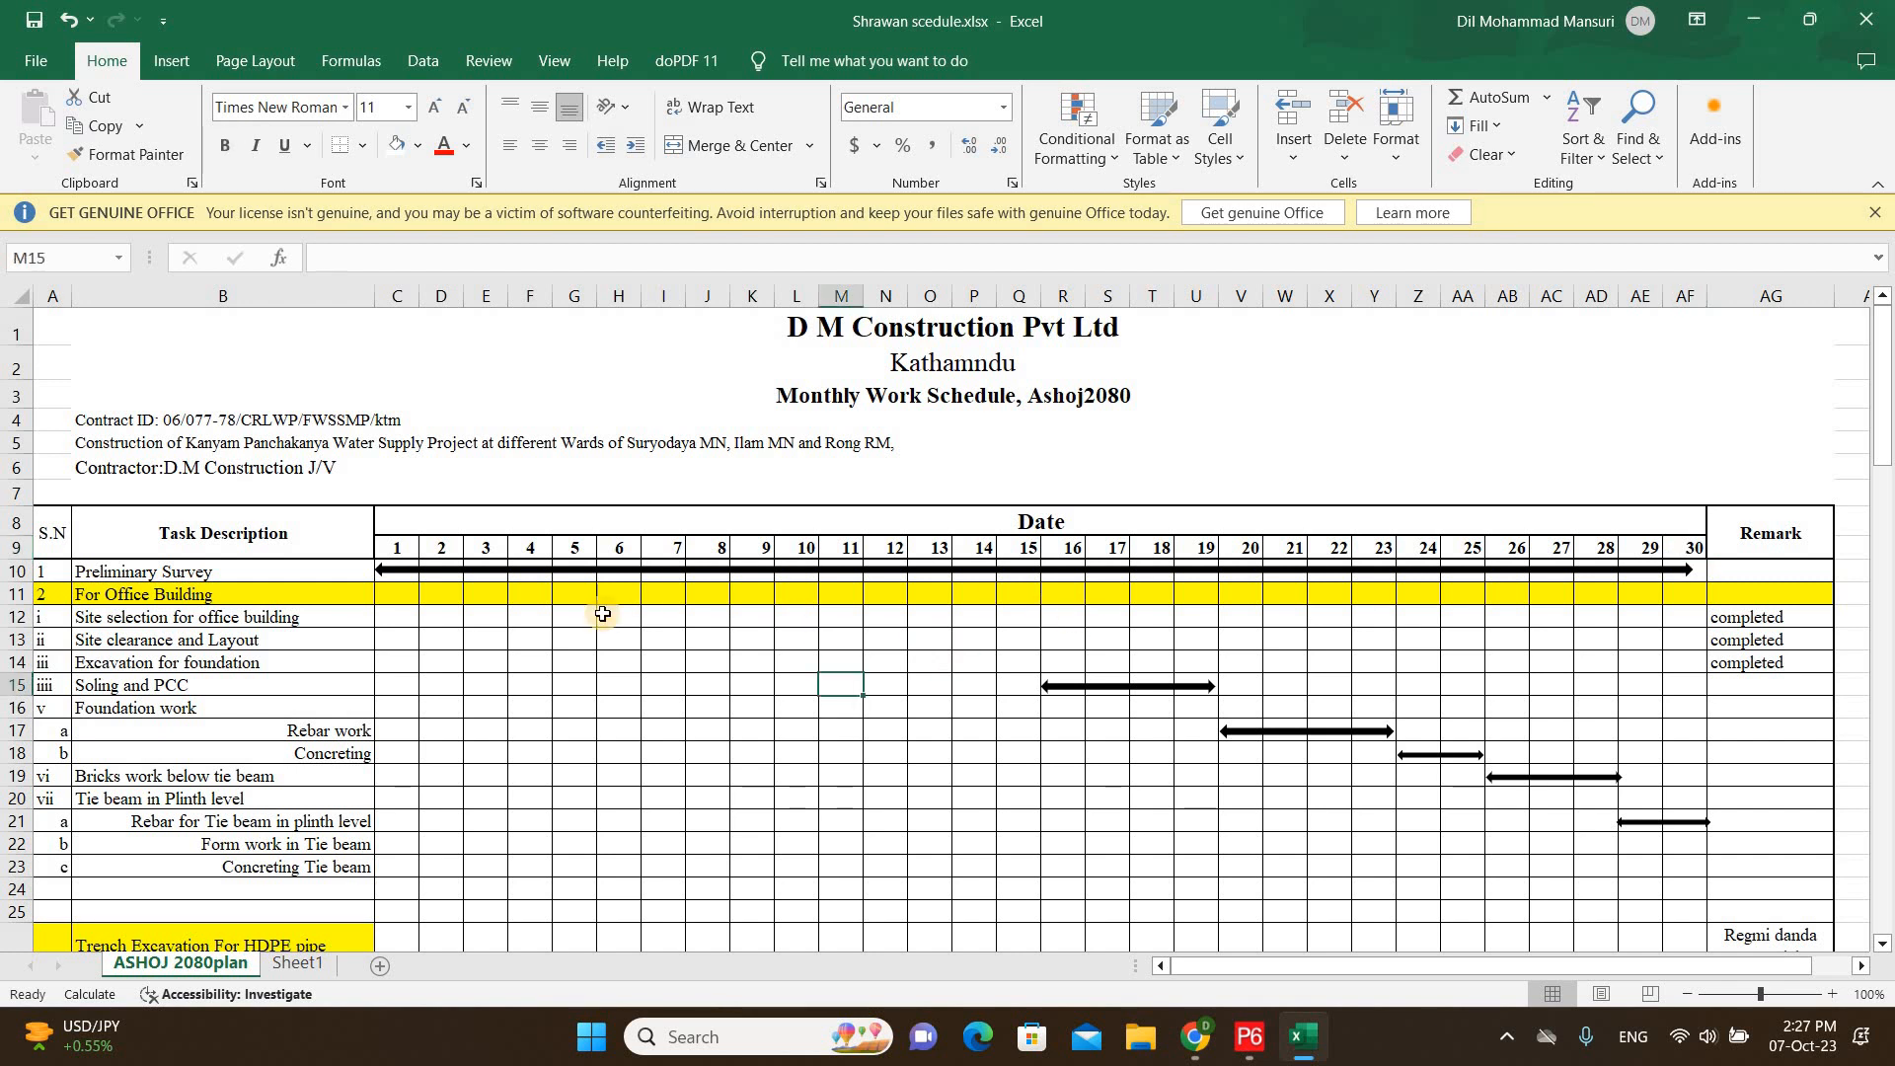
left_click(538, 640)
left_click(563, 571)
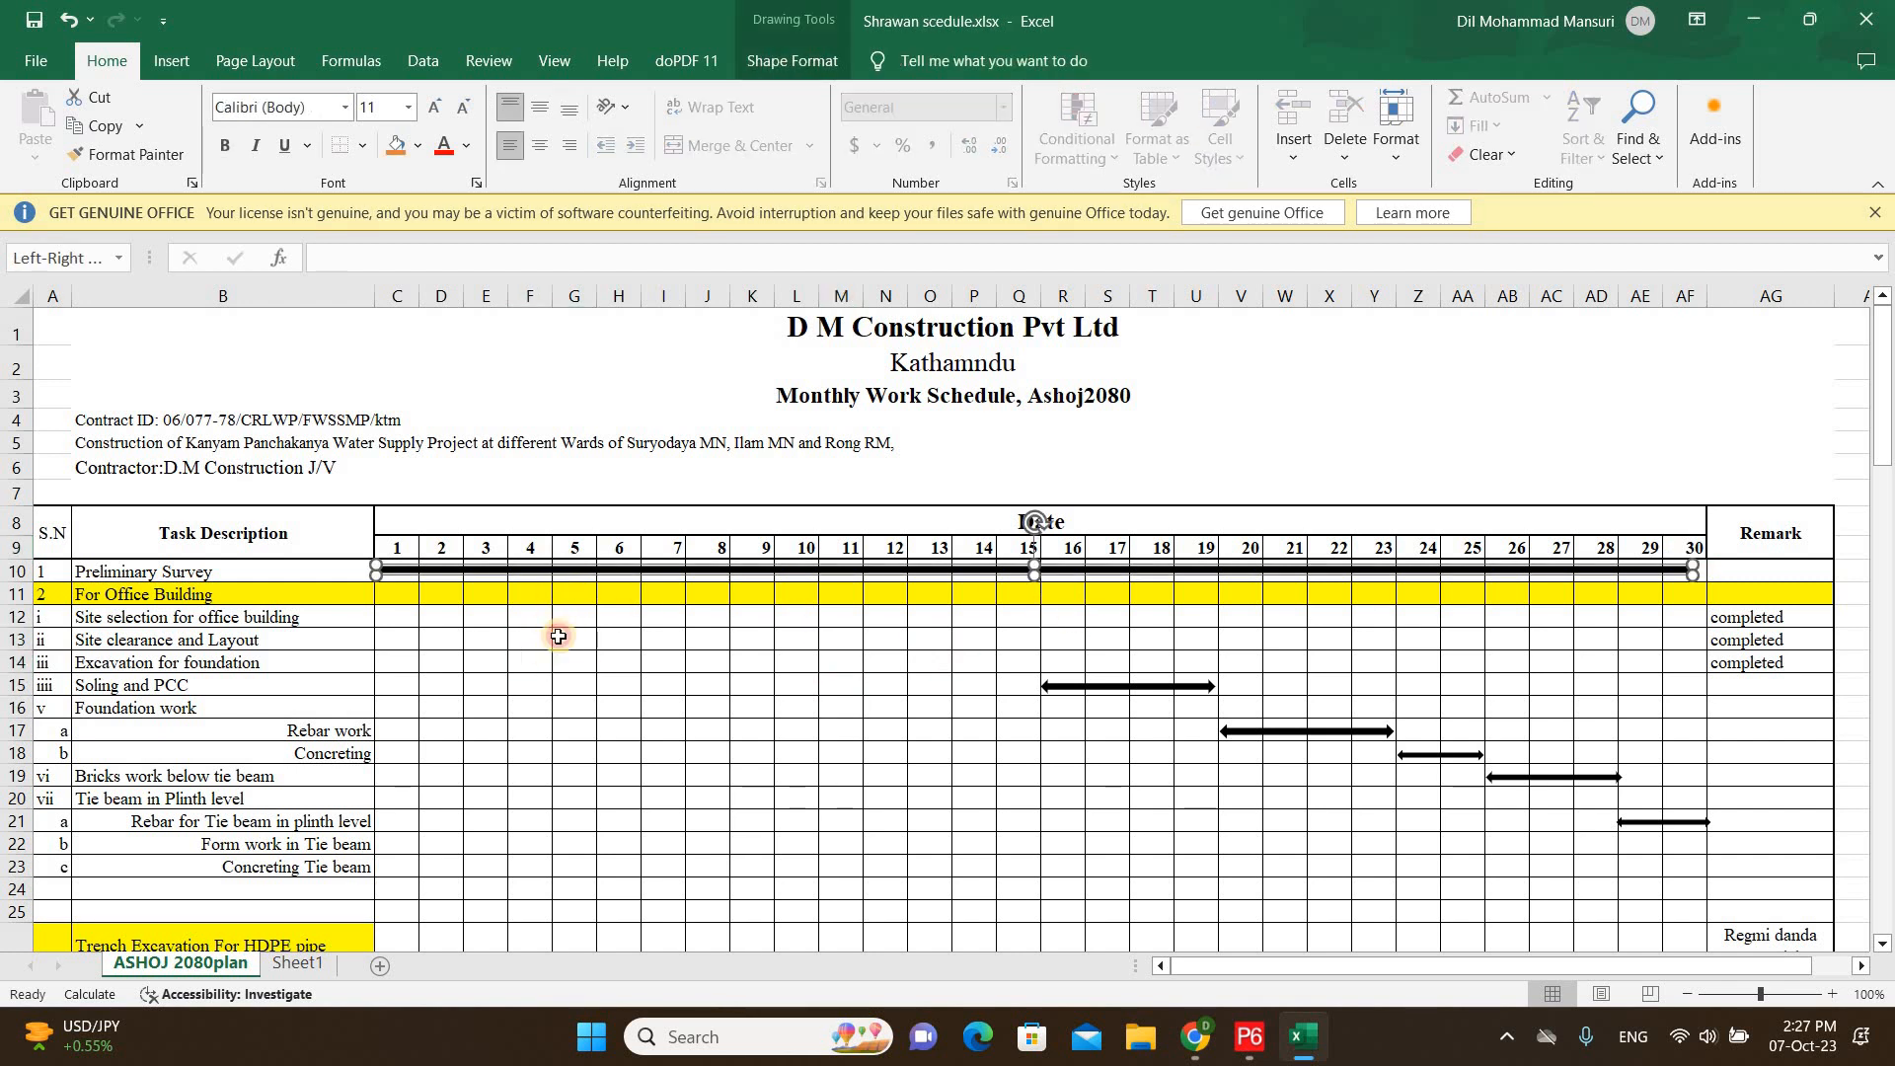
key("Escape")
left_click(255, 599)
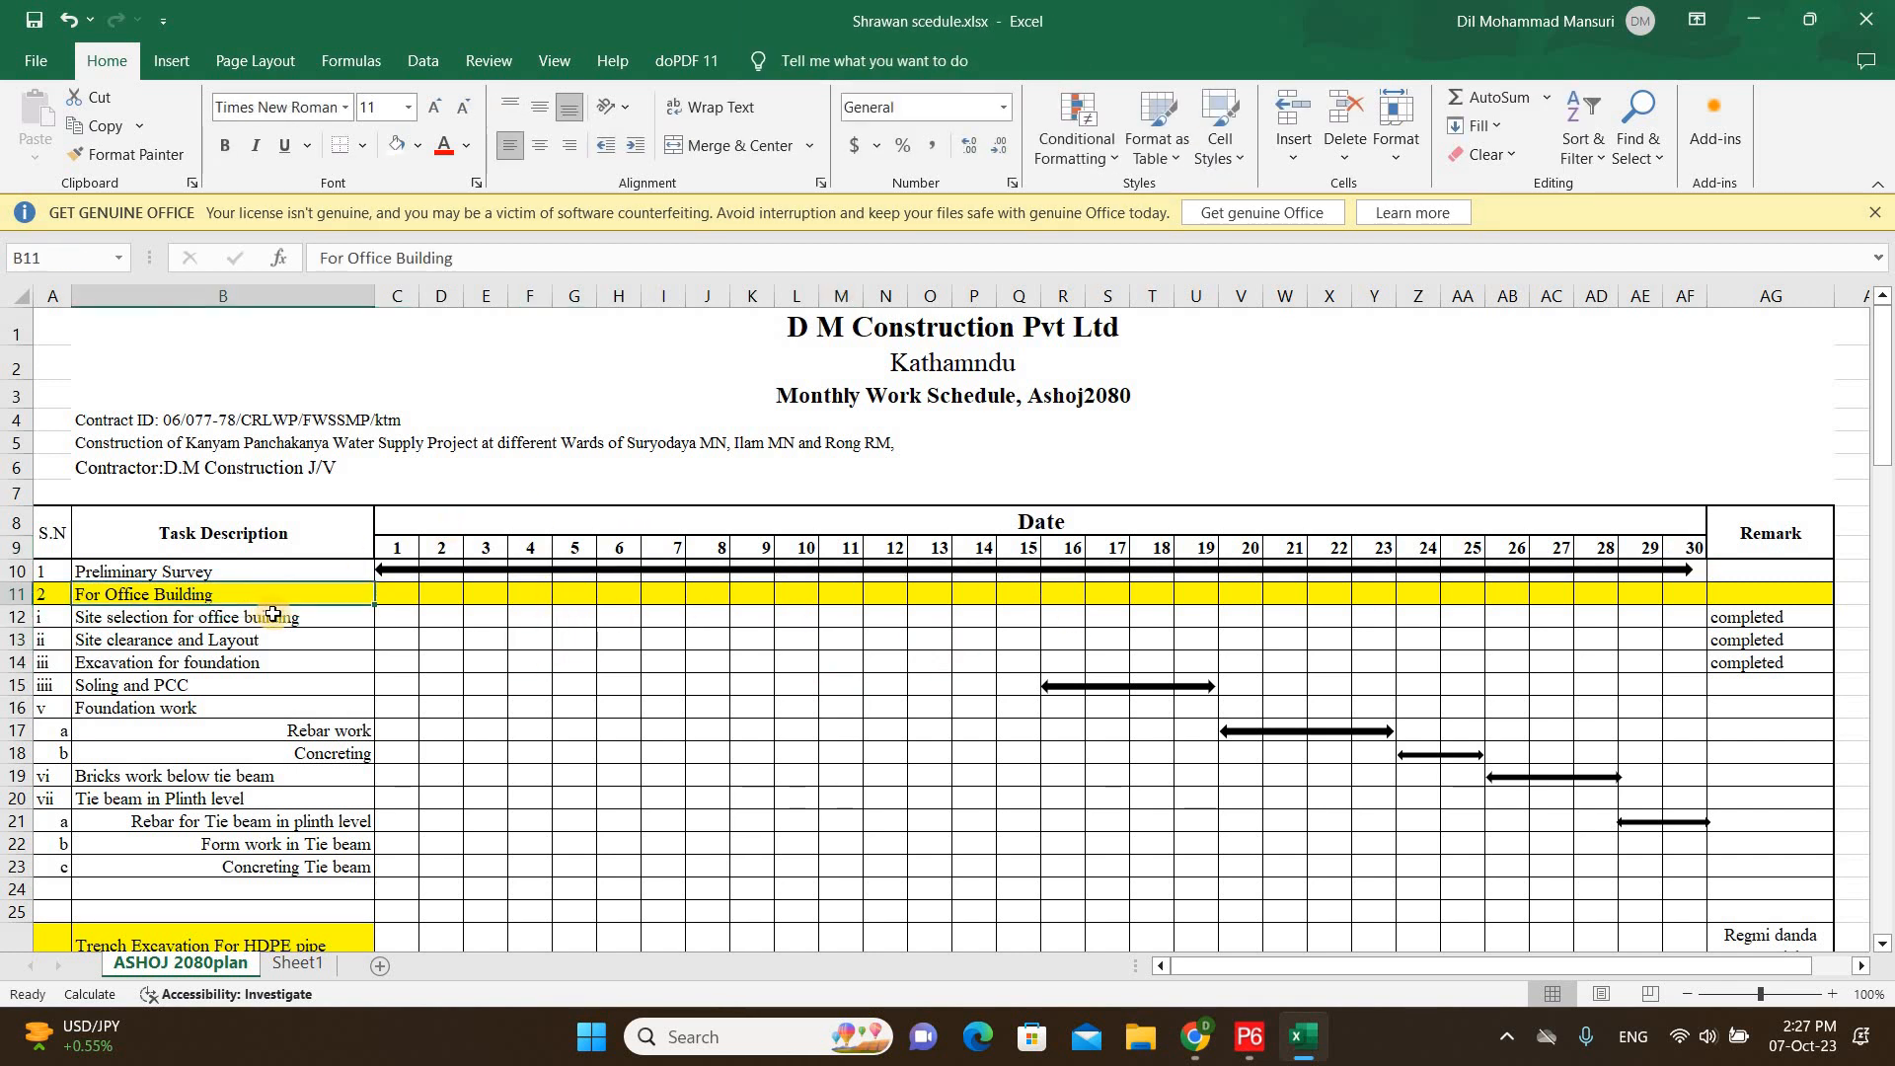
left_click(306, 620)
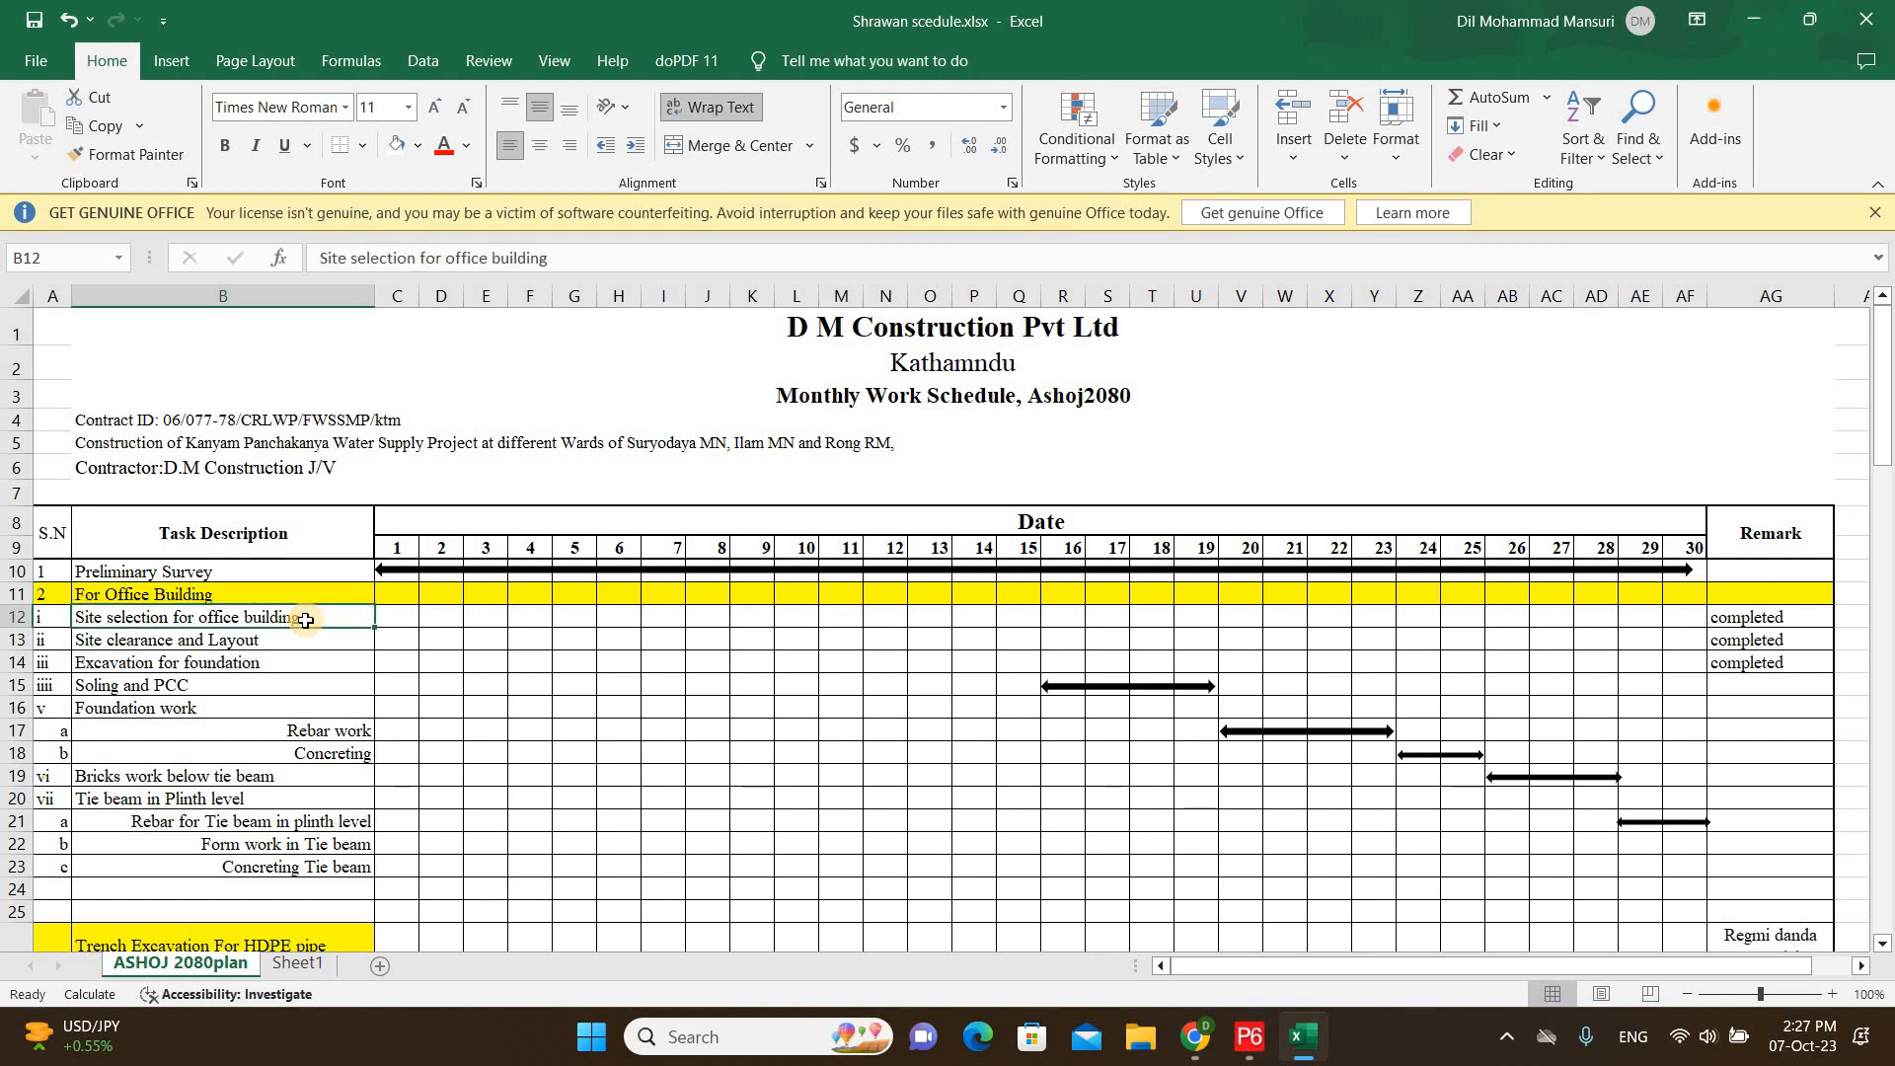
Review the Remark column header and the status entries for the site selection and site clearance tasks.
left_click(1767, 533)
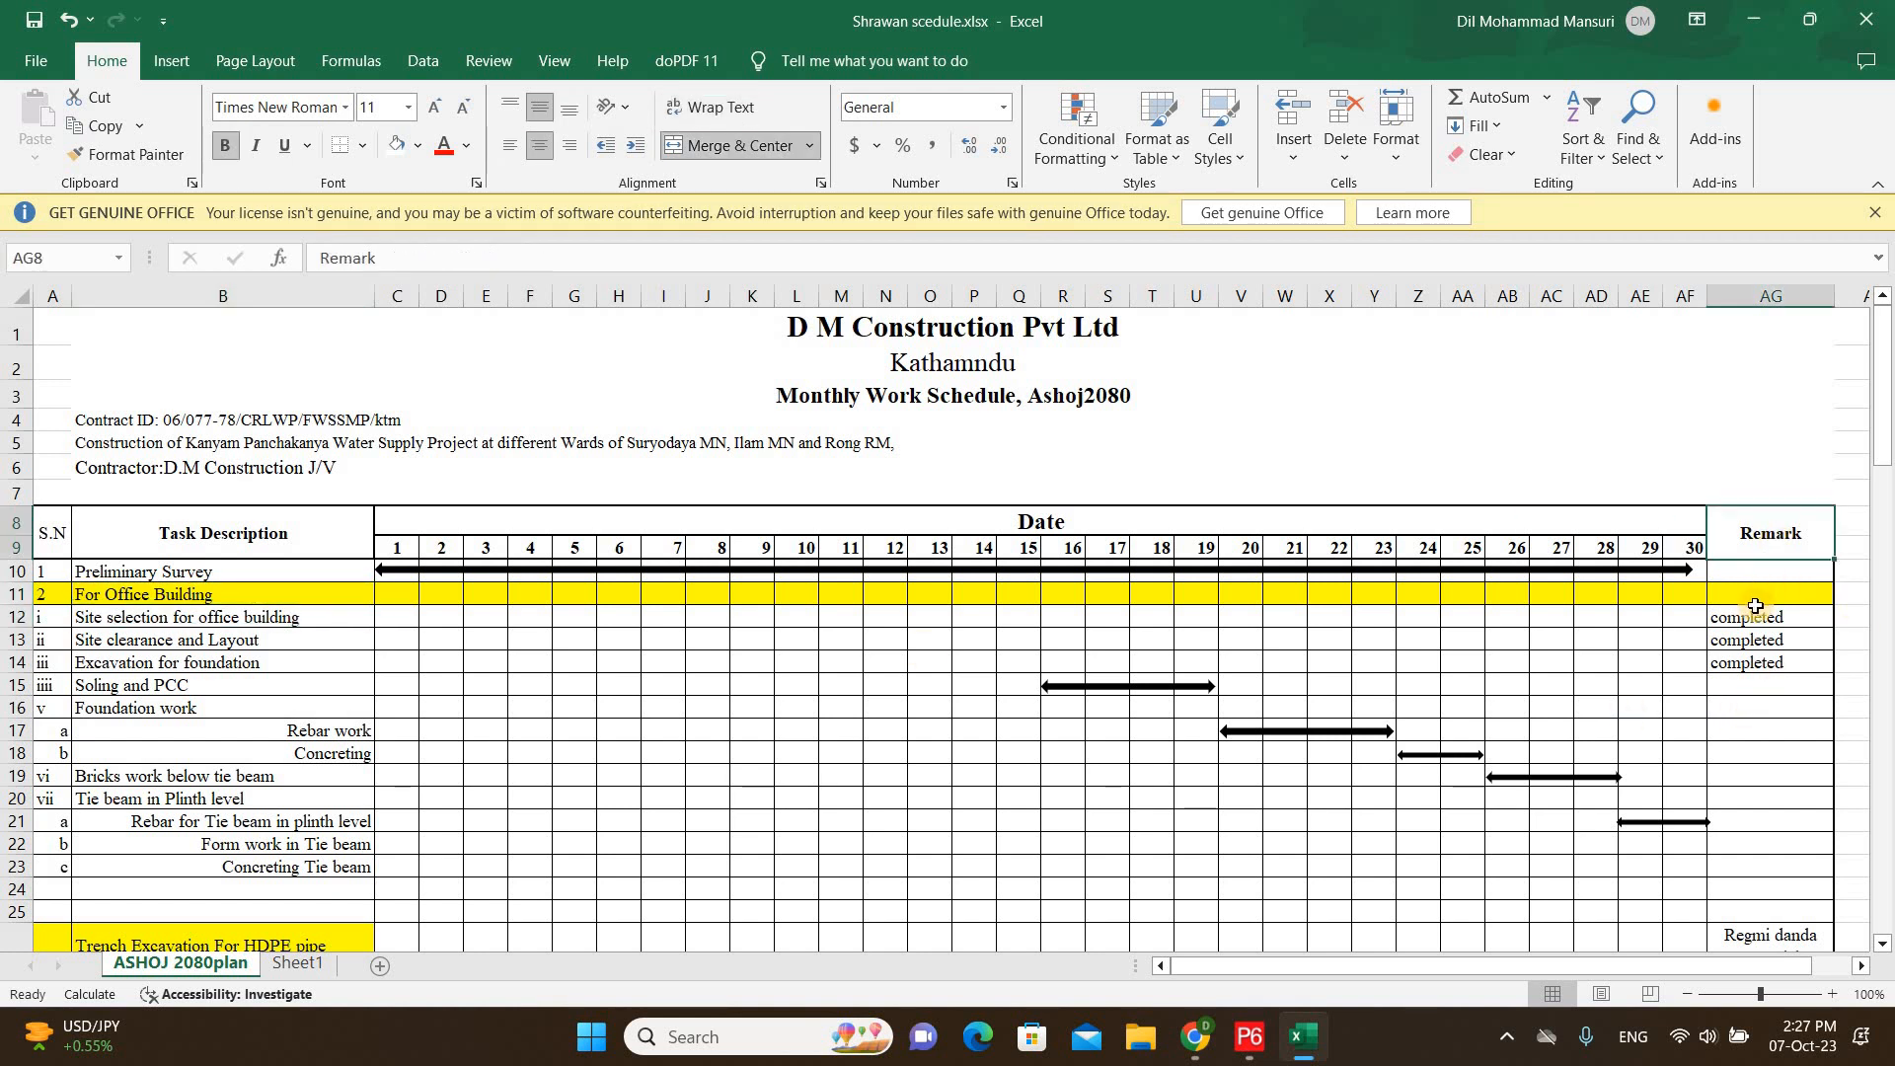
left_click(1755, 616)
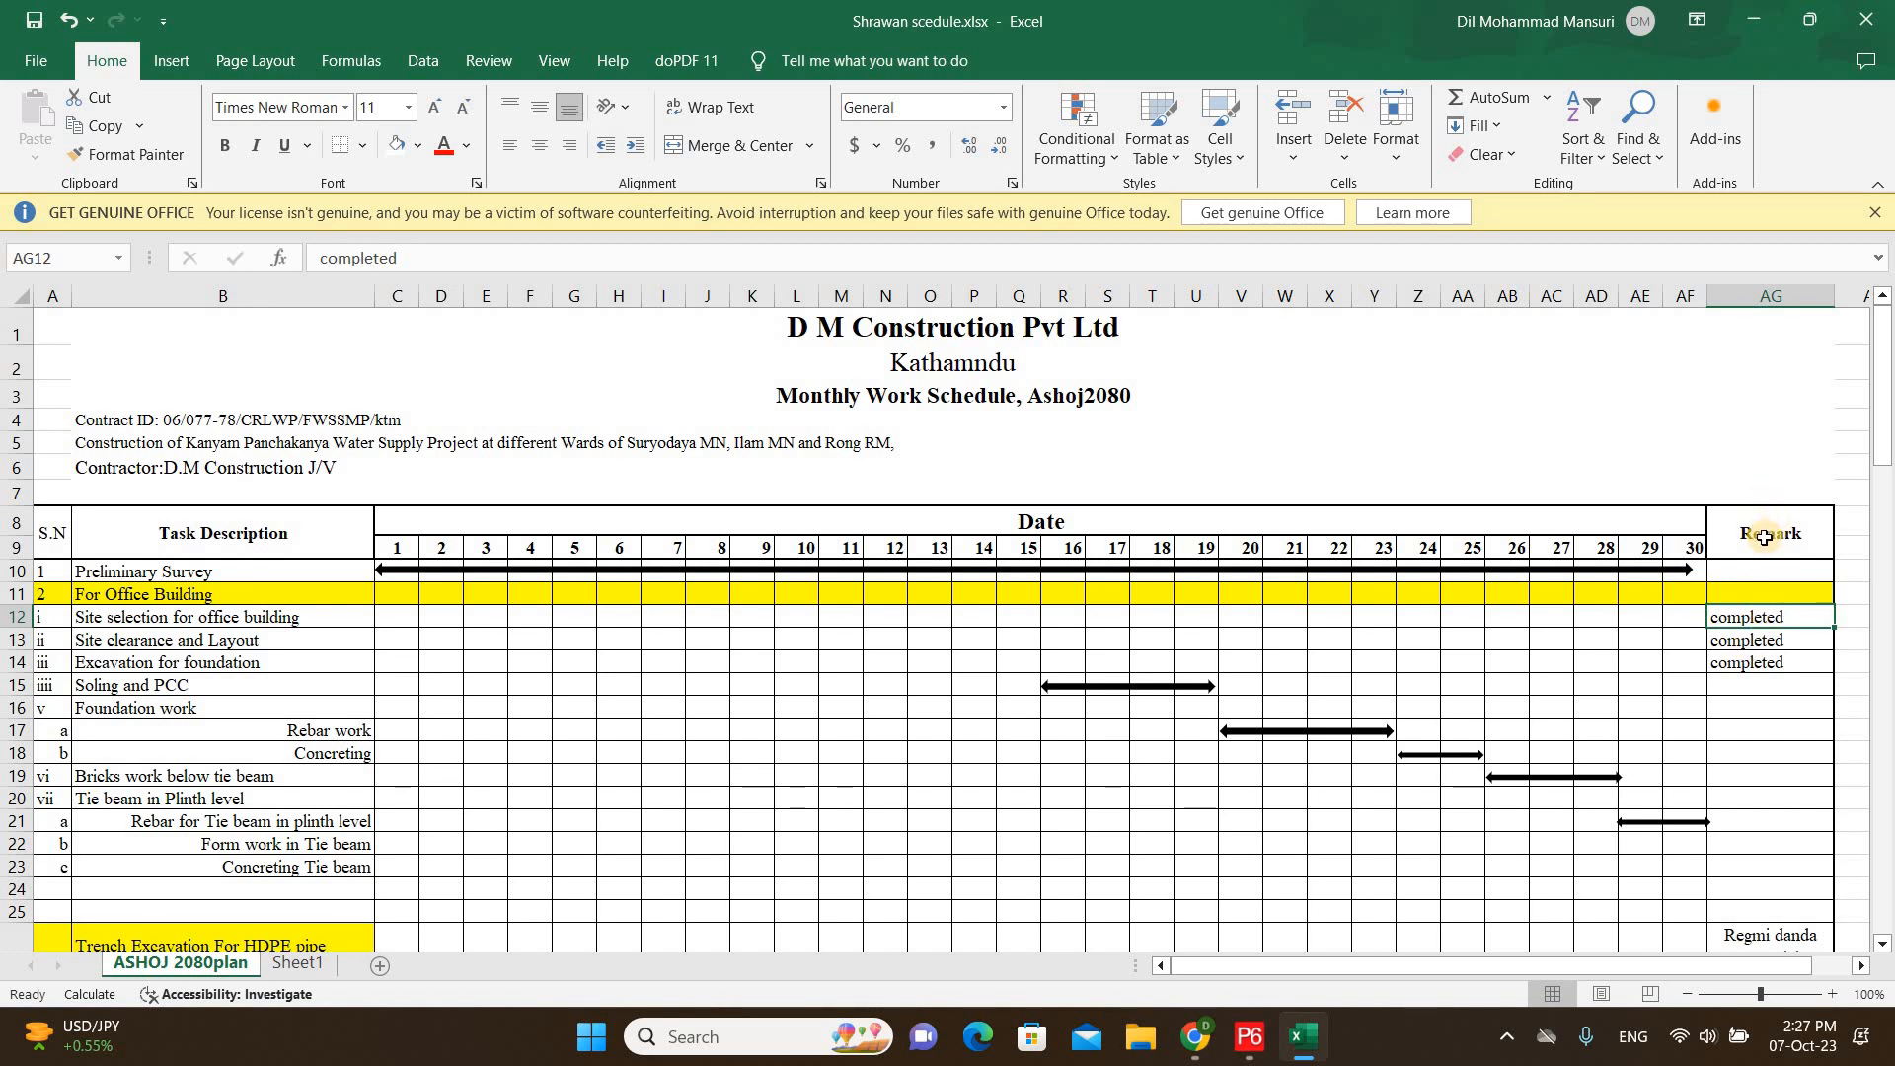
key("Down")
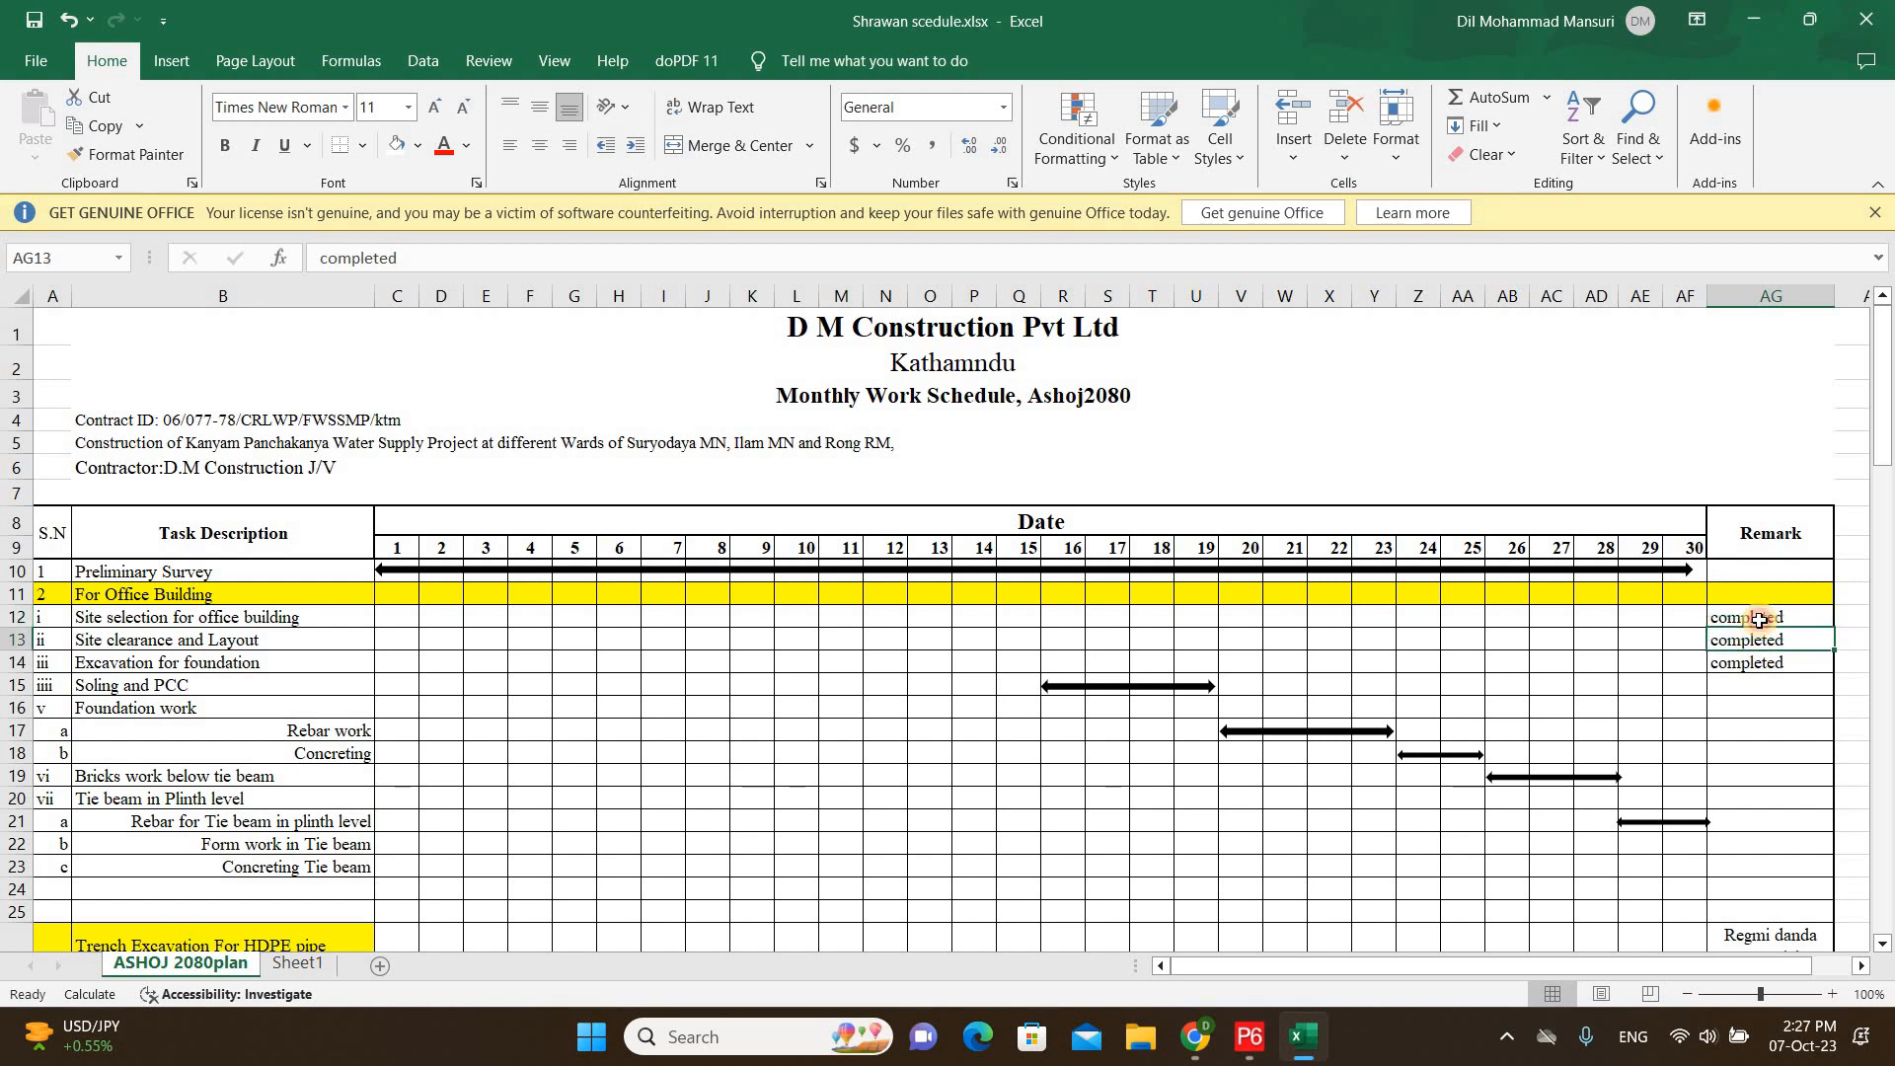
left_click(1759, 620)
left_click(1796, 638)
Examine the Site clearance and Layout task and the empty date cells in its row.
left_click(250, 646)
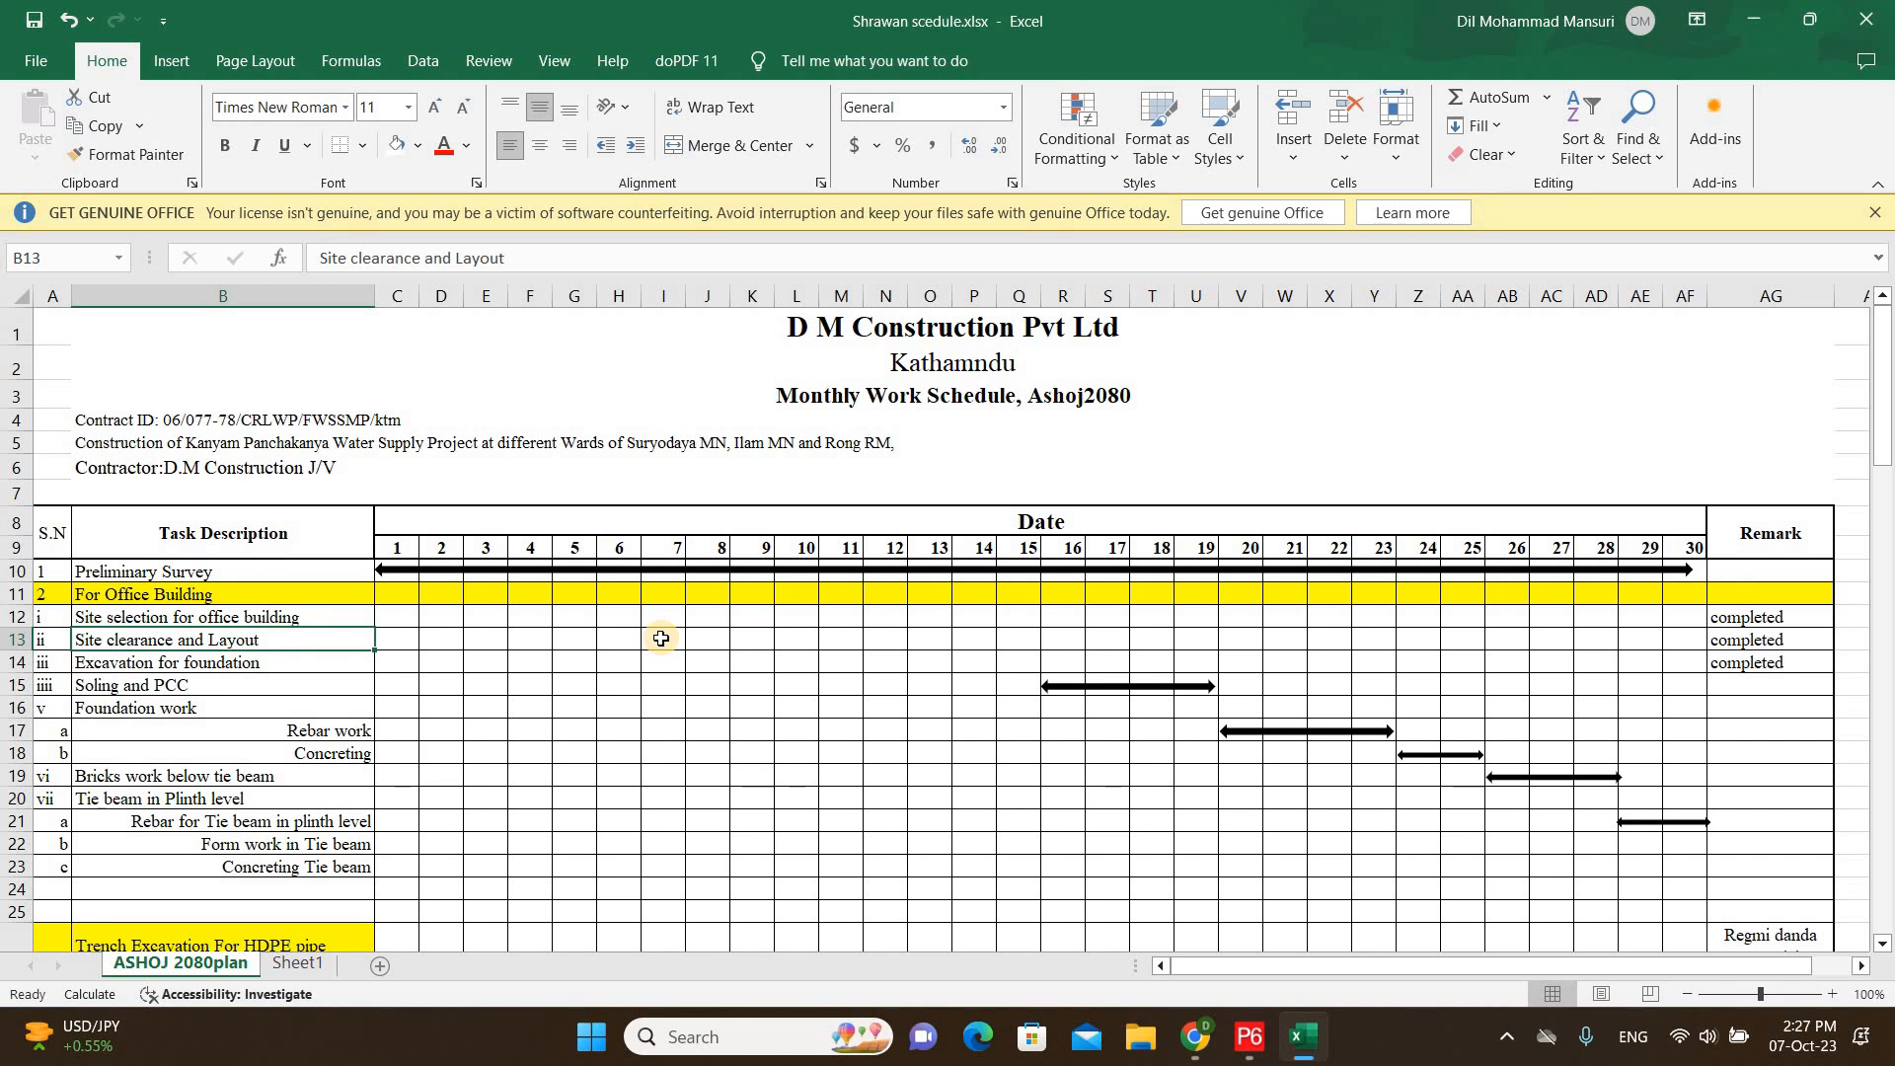
left_click(663, 681)
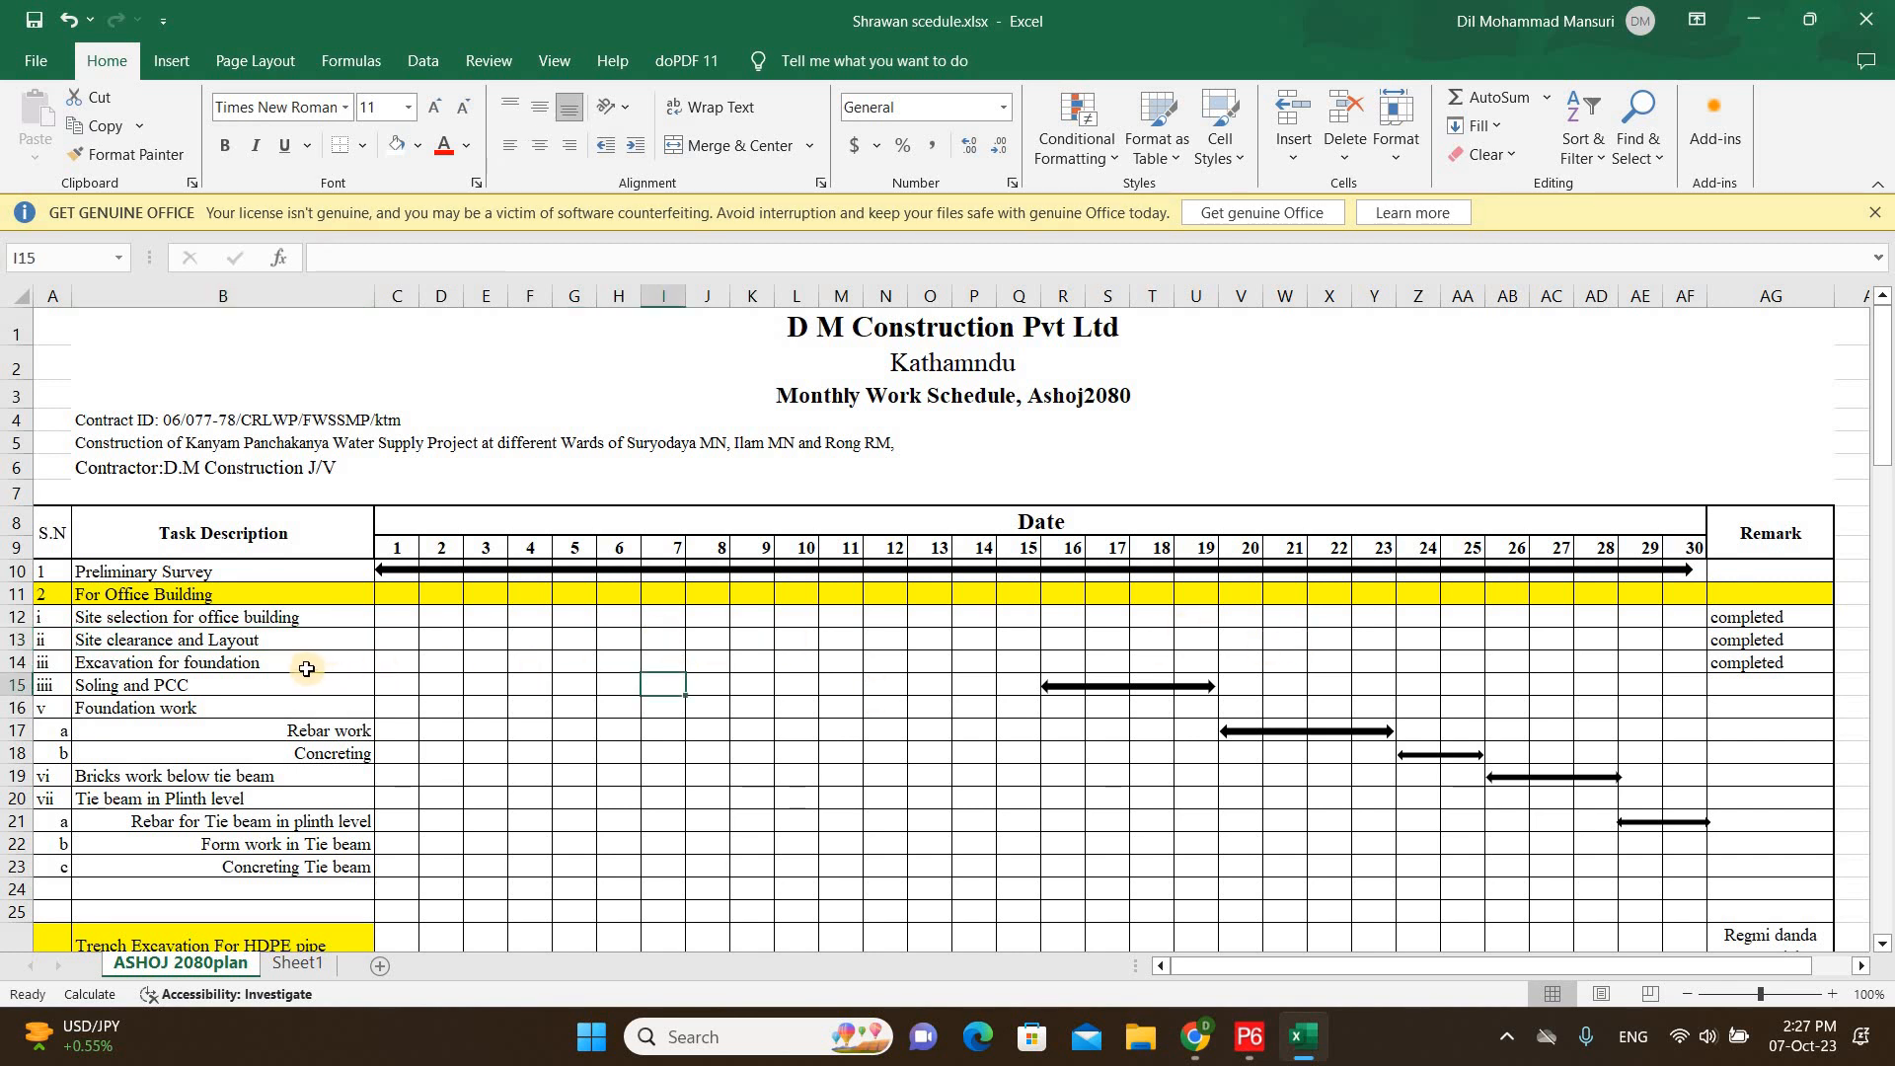
left_click(297, 643)
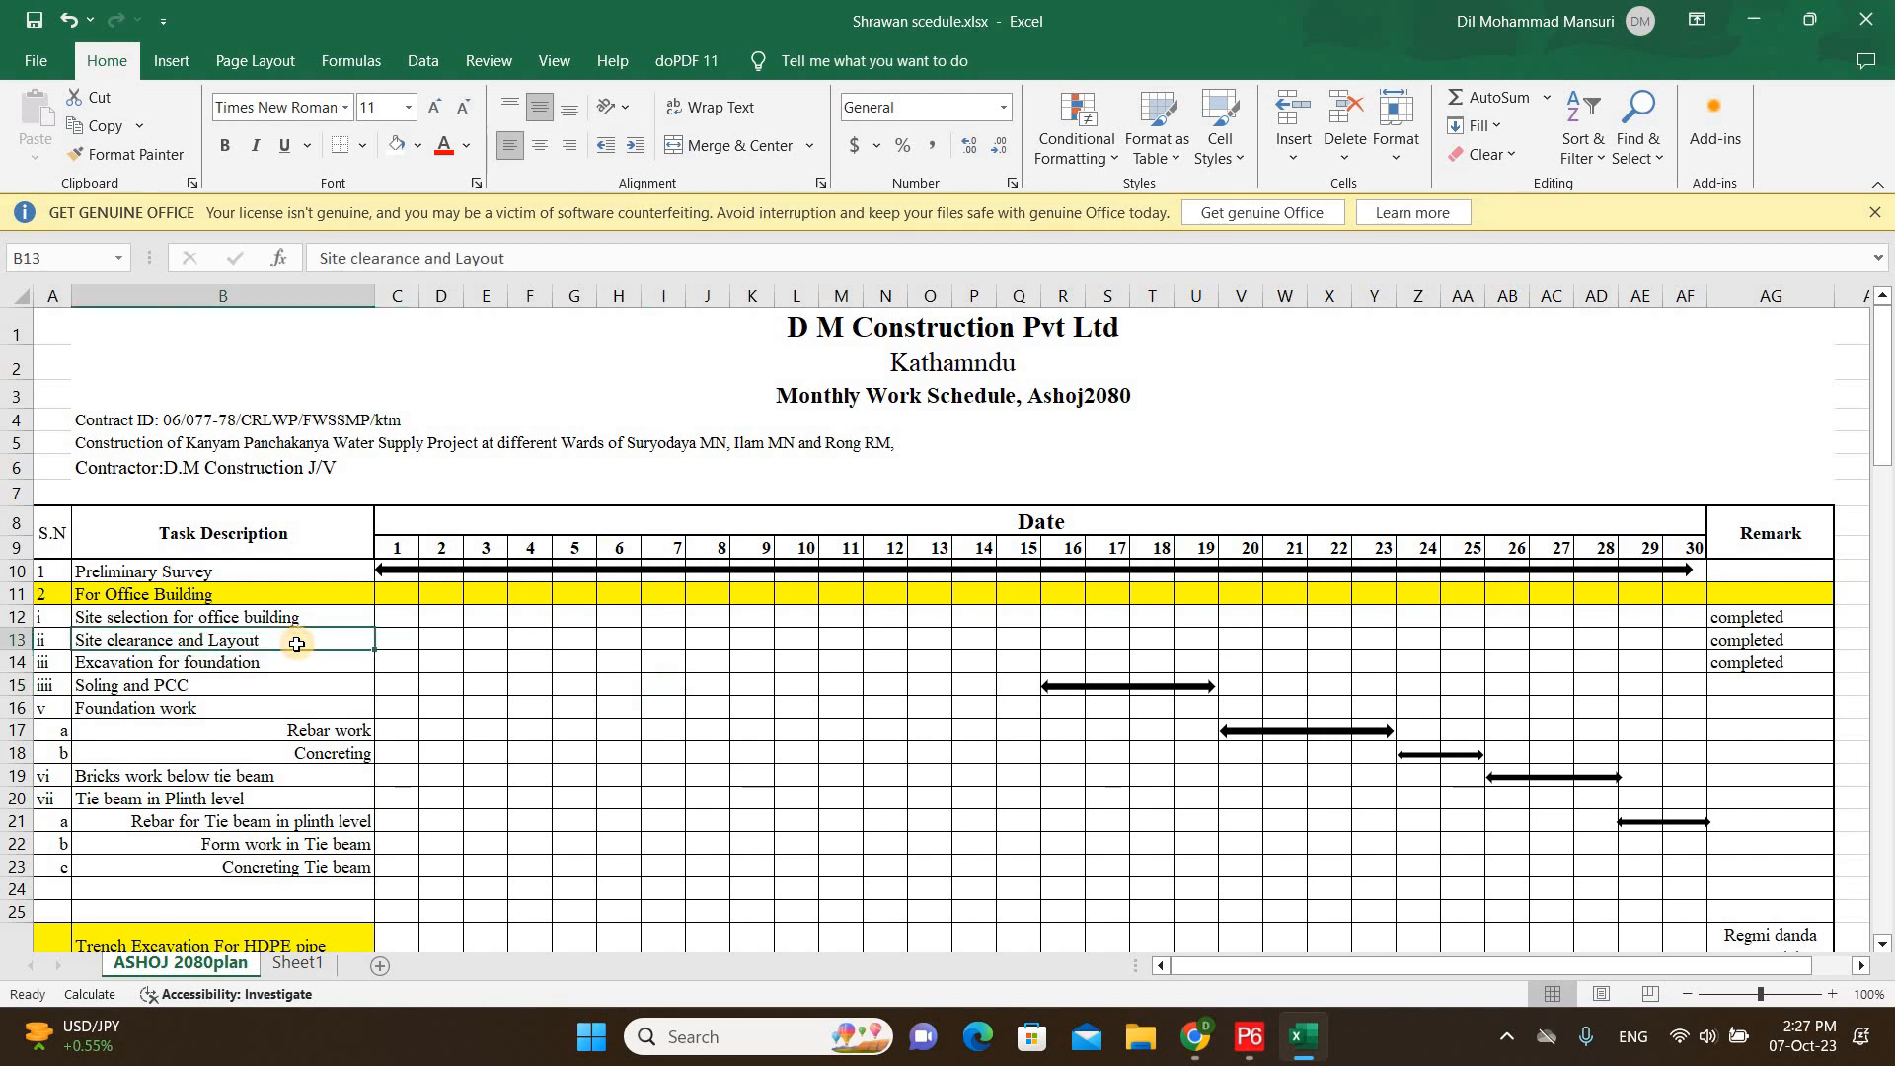
left_click(516, 649)
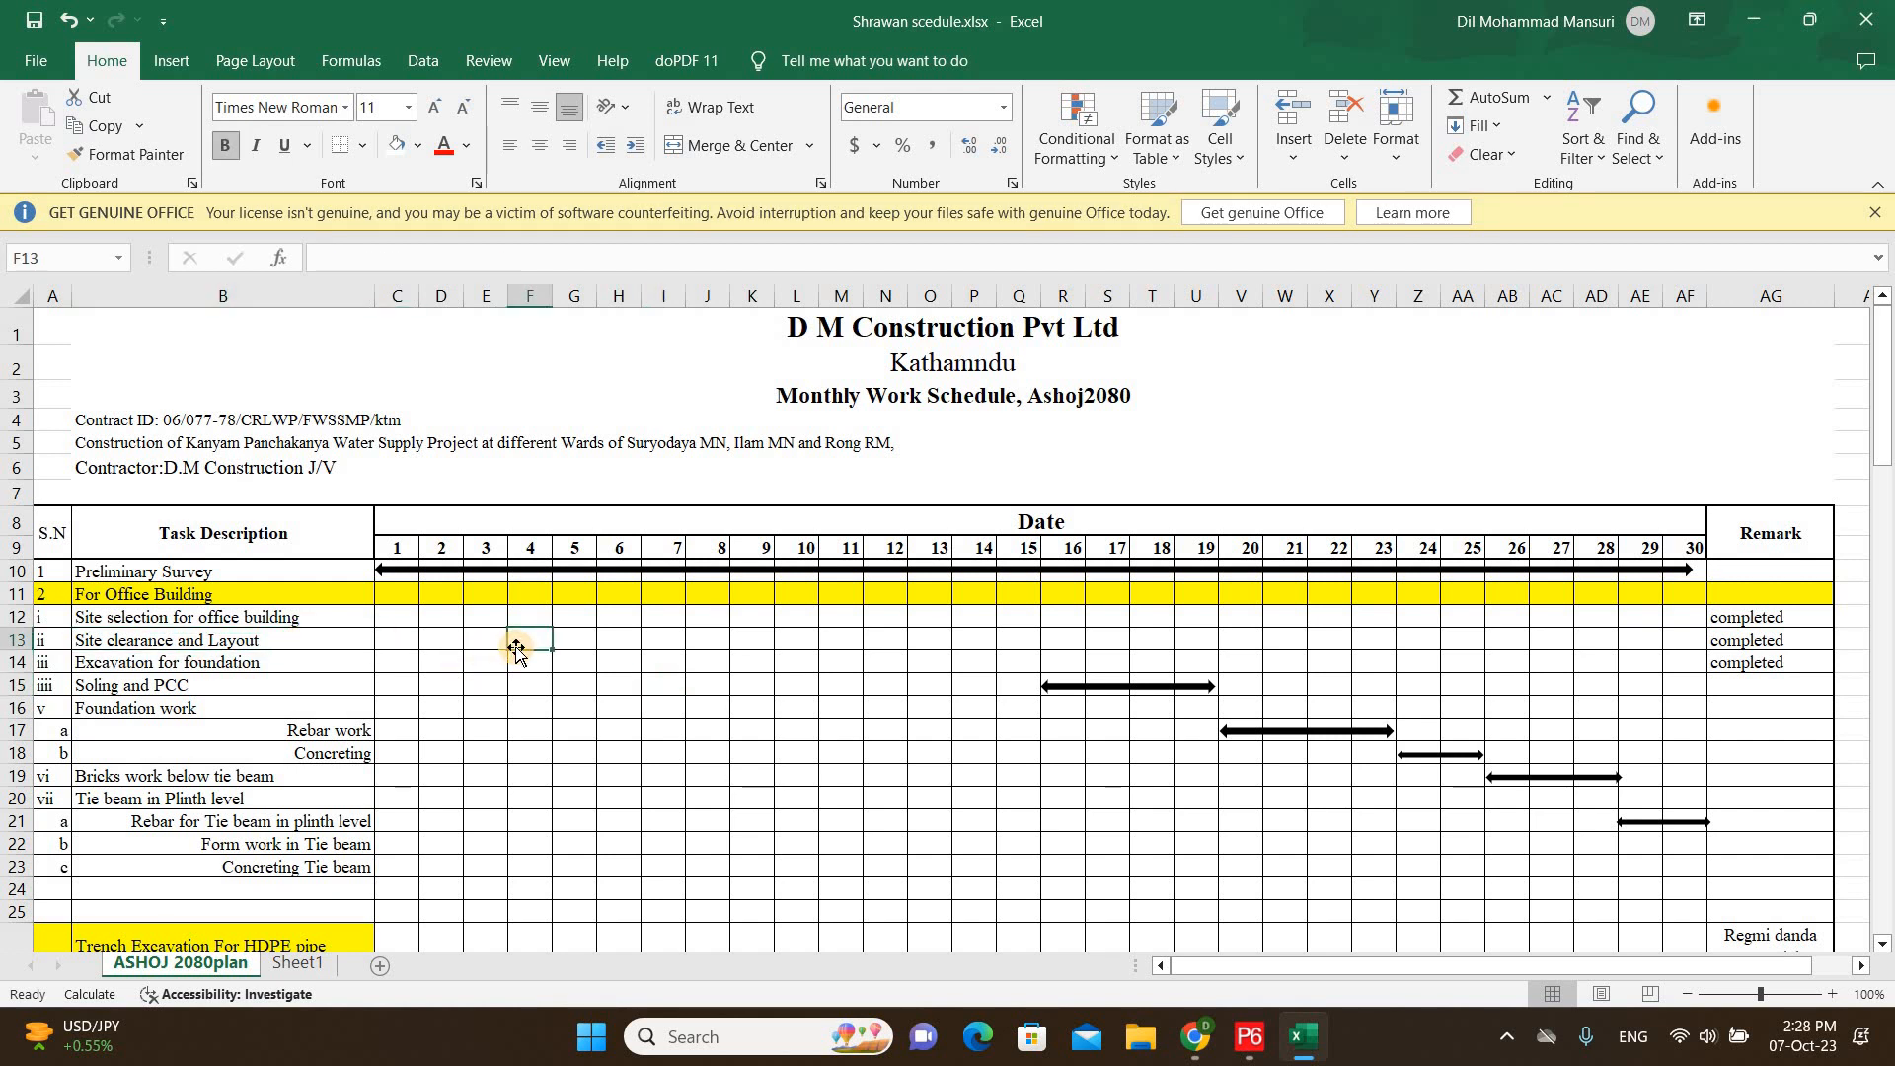
left_click(621, 643)
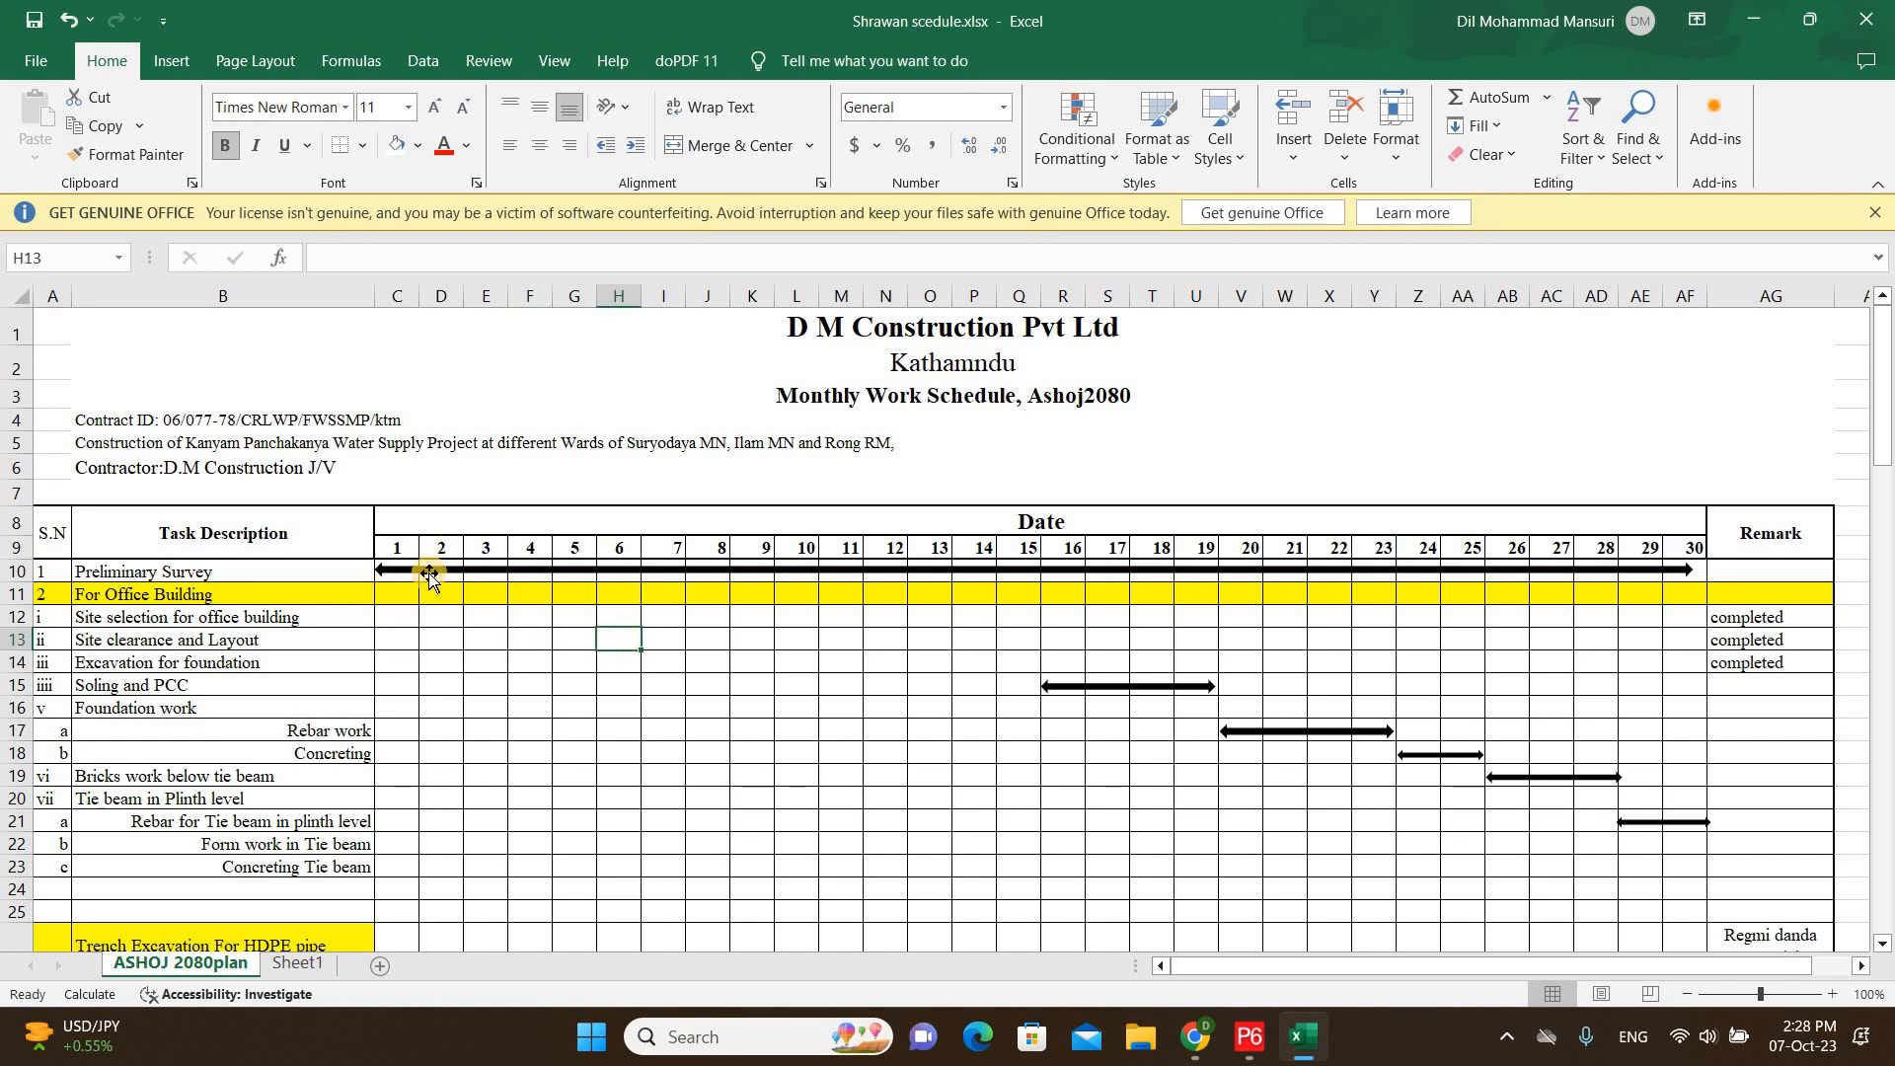
Draw a double-headed arrow line about 0.74" long across days 1 and 2 in the Site clearance and Layout row.
left_click(396, 659)
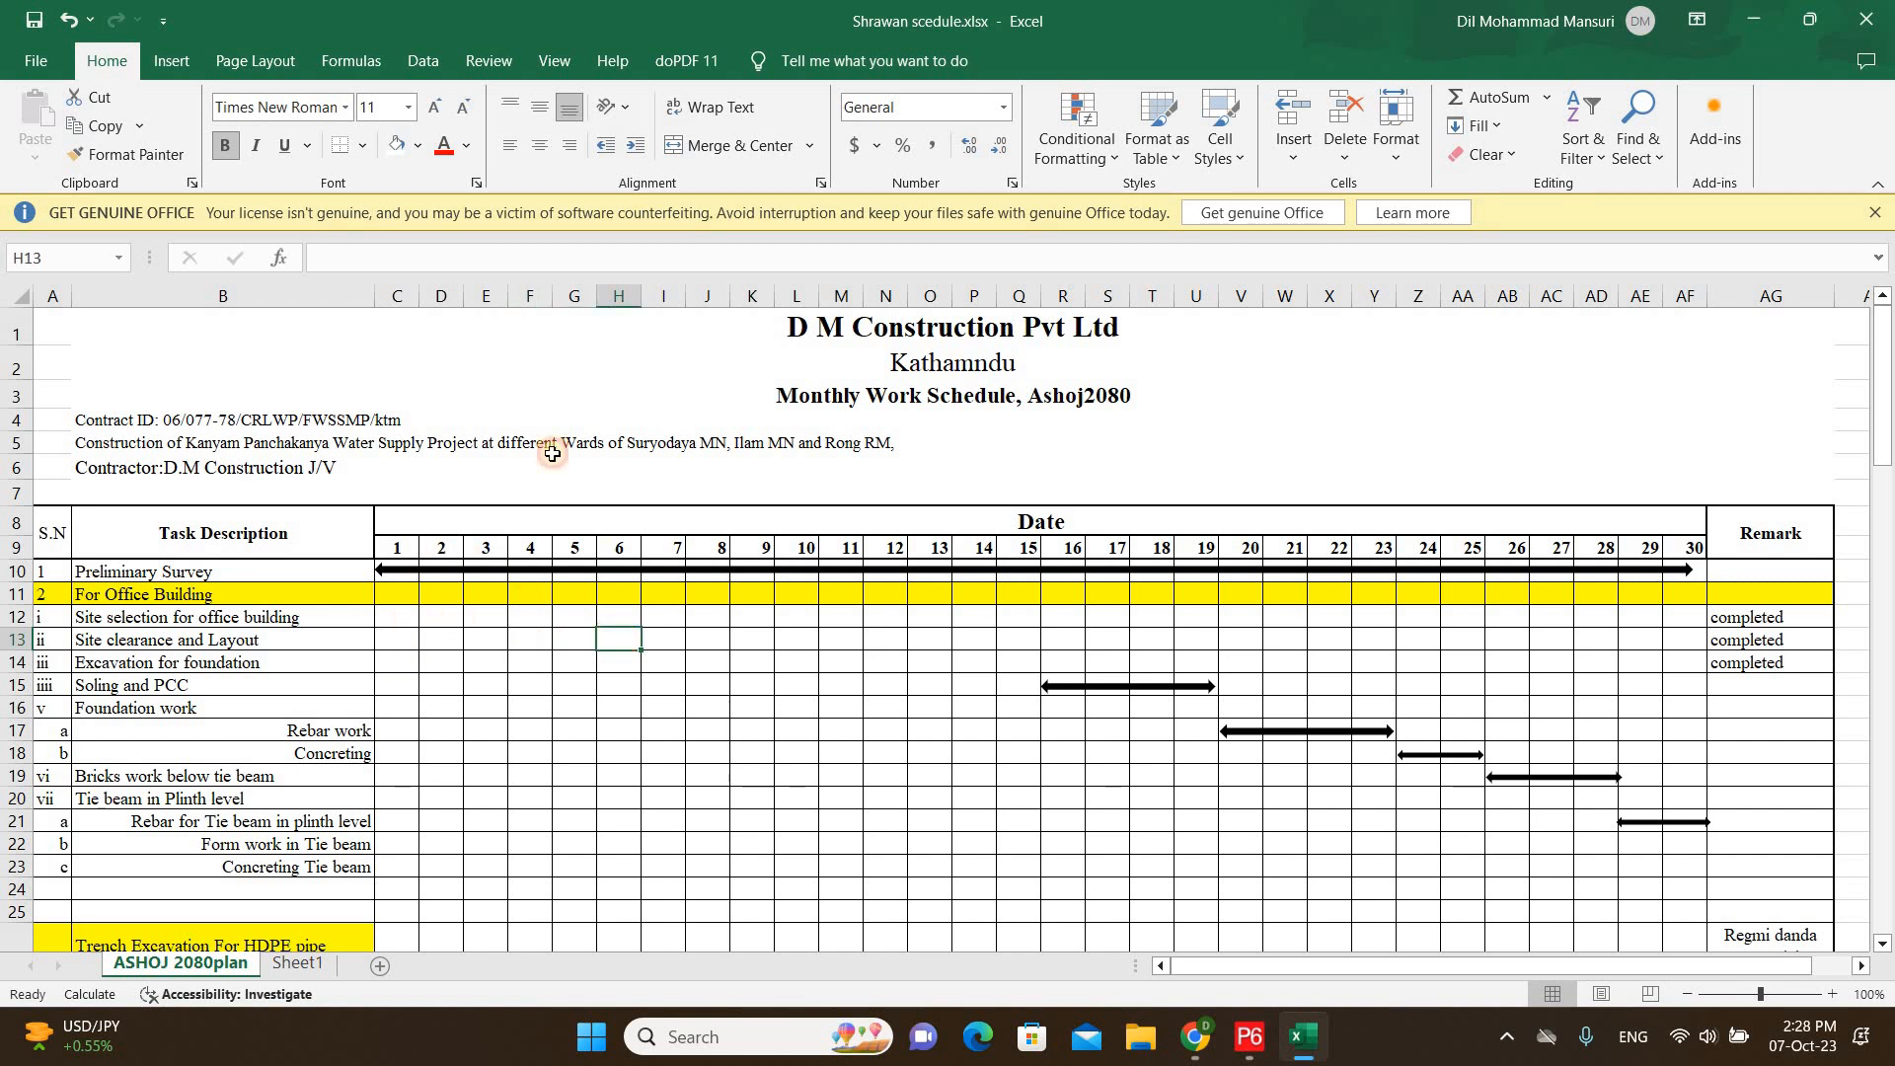
left_click(175, 60)
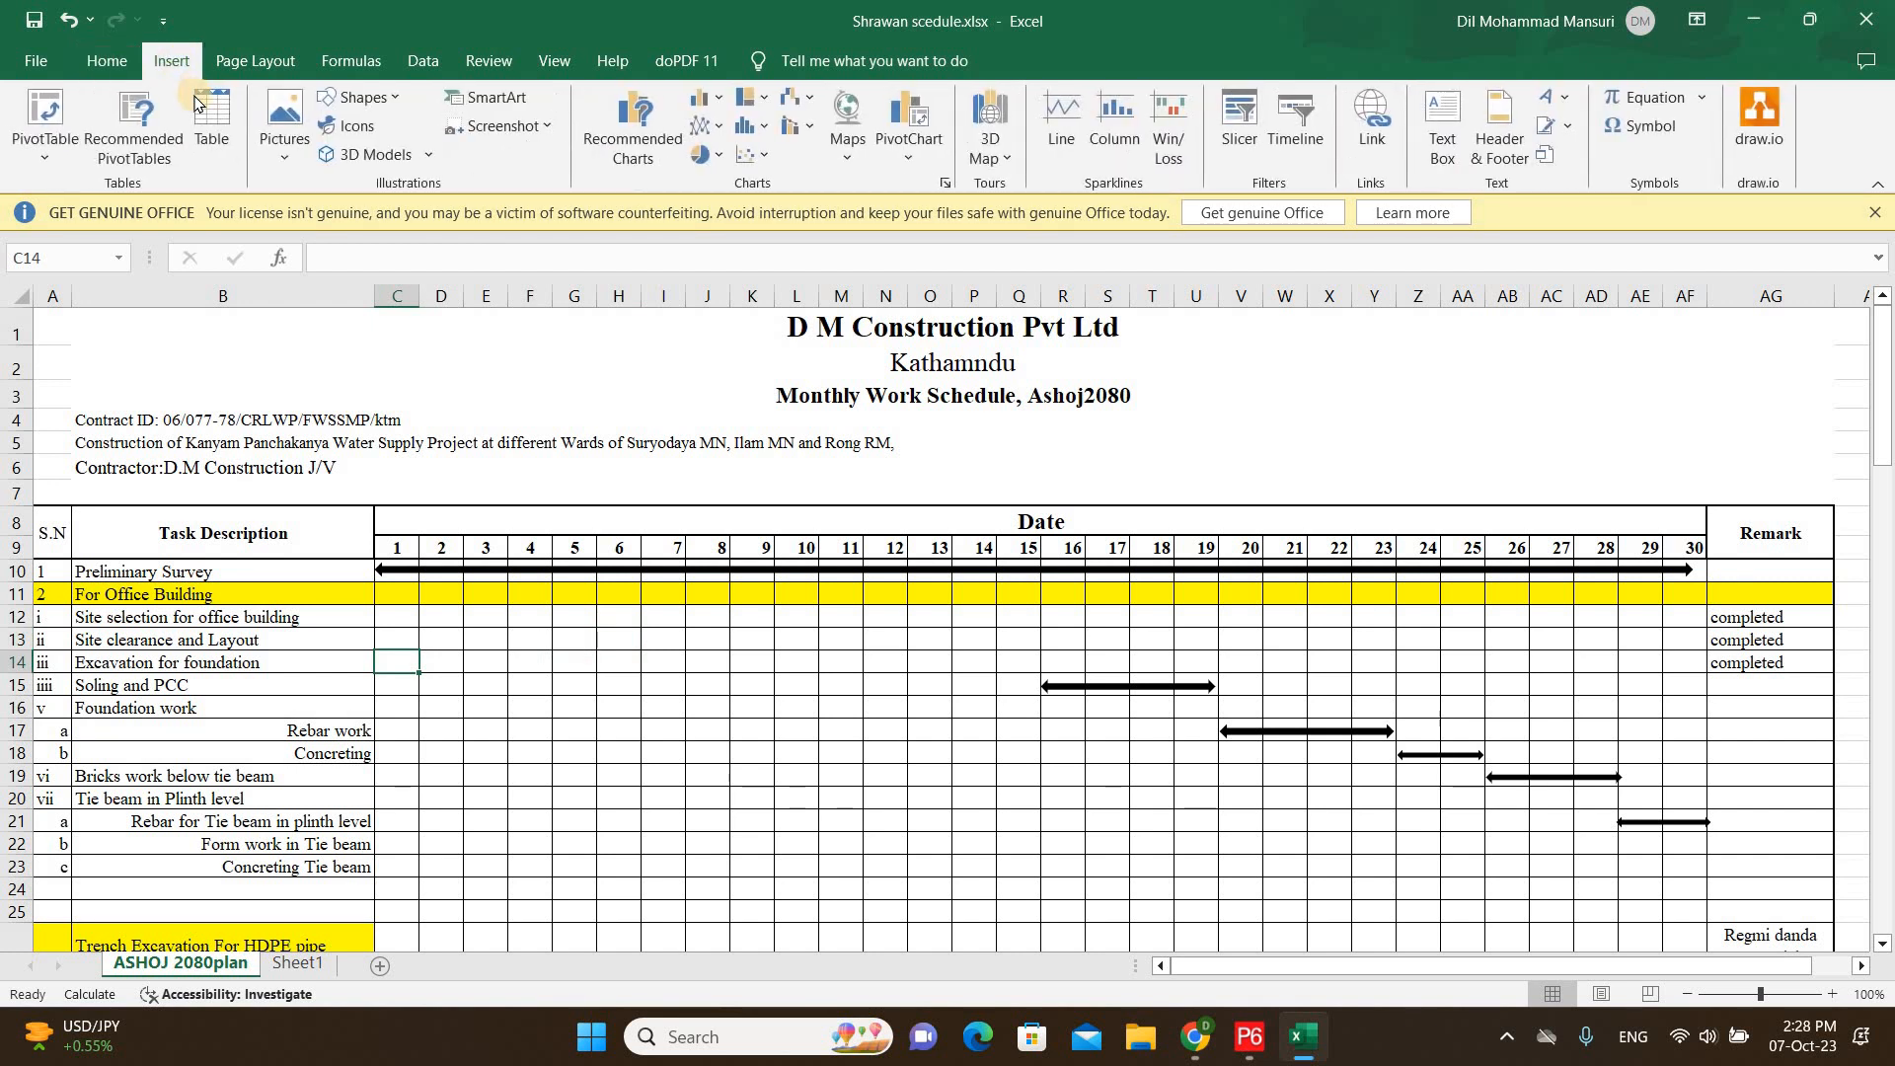
left_click(397, 98)
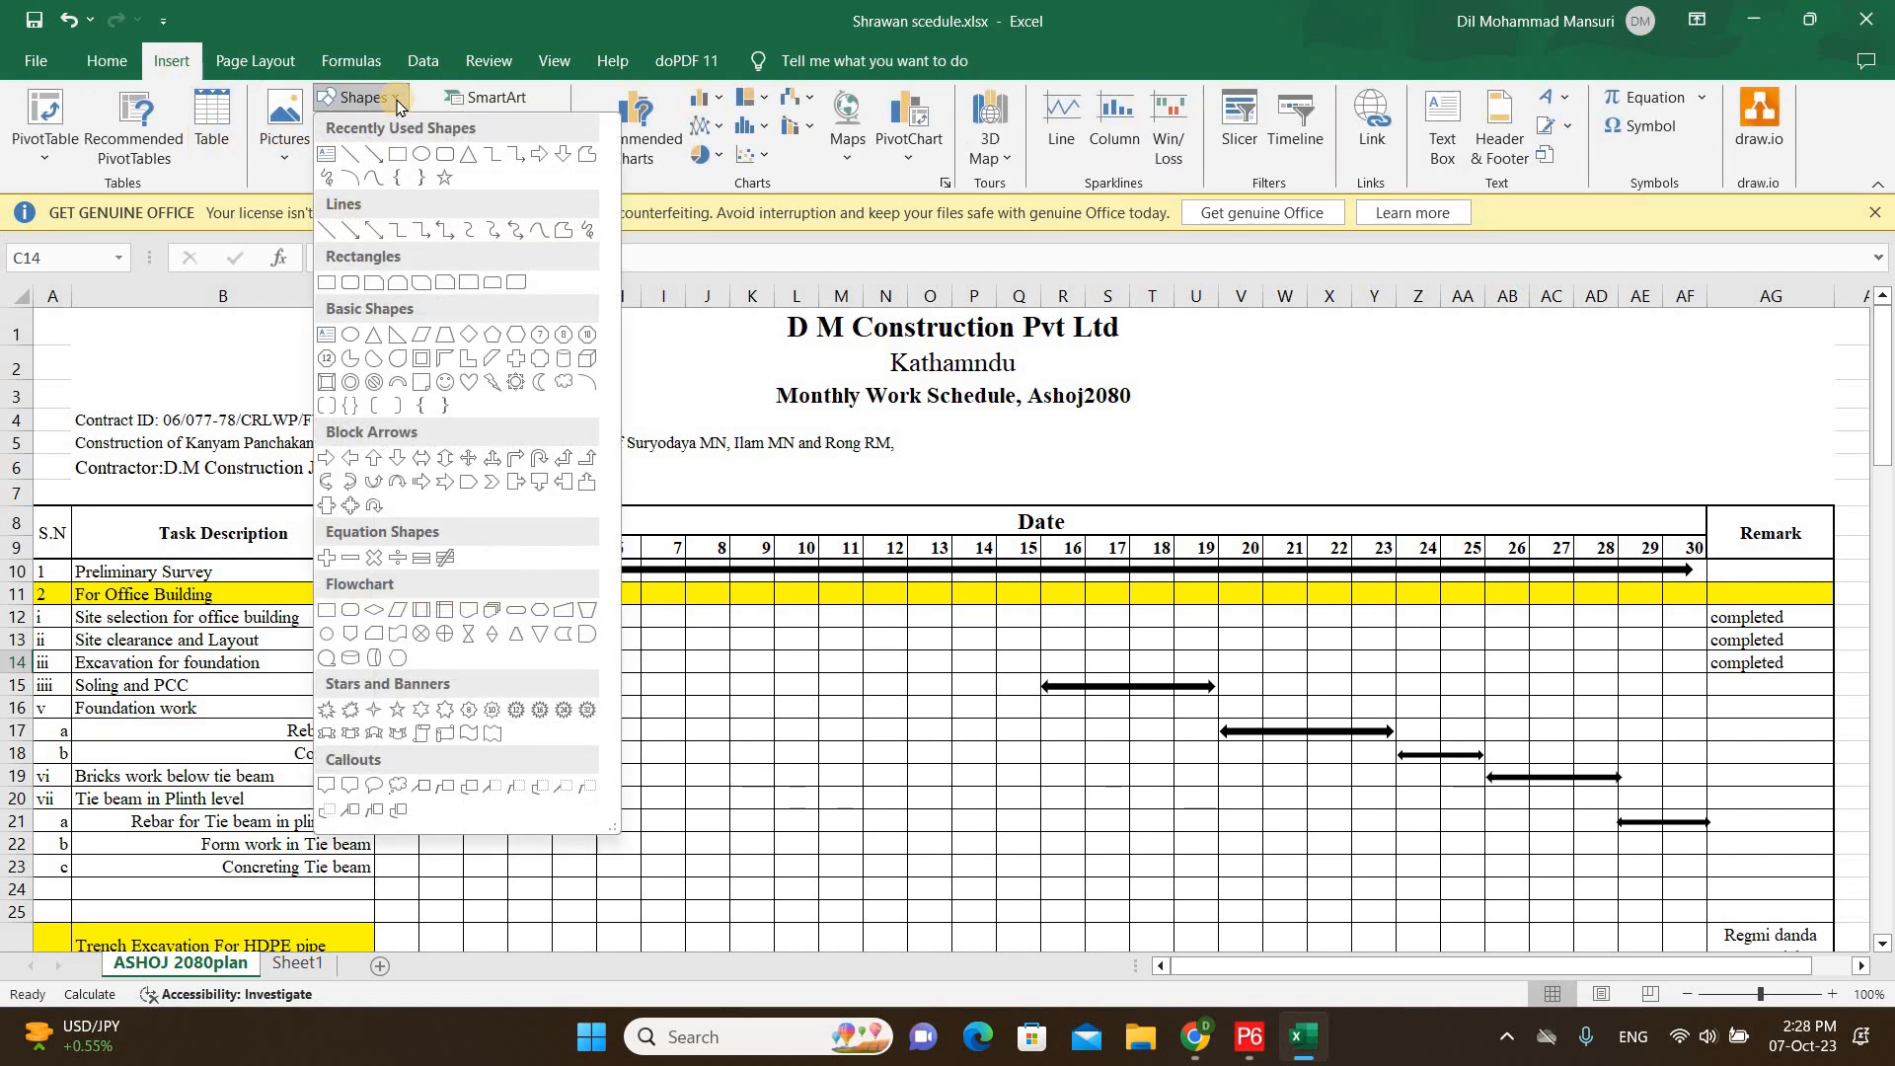
left_click(375, 232)
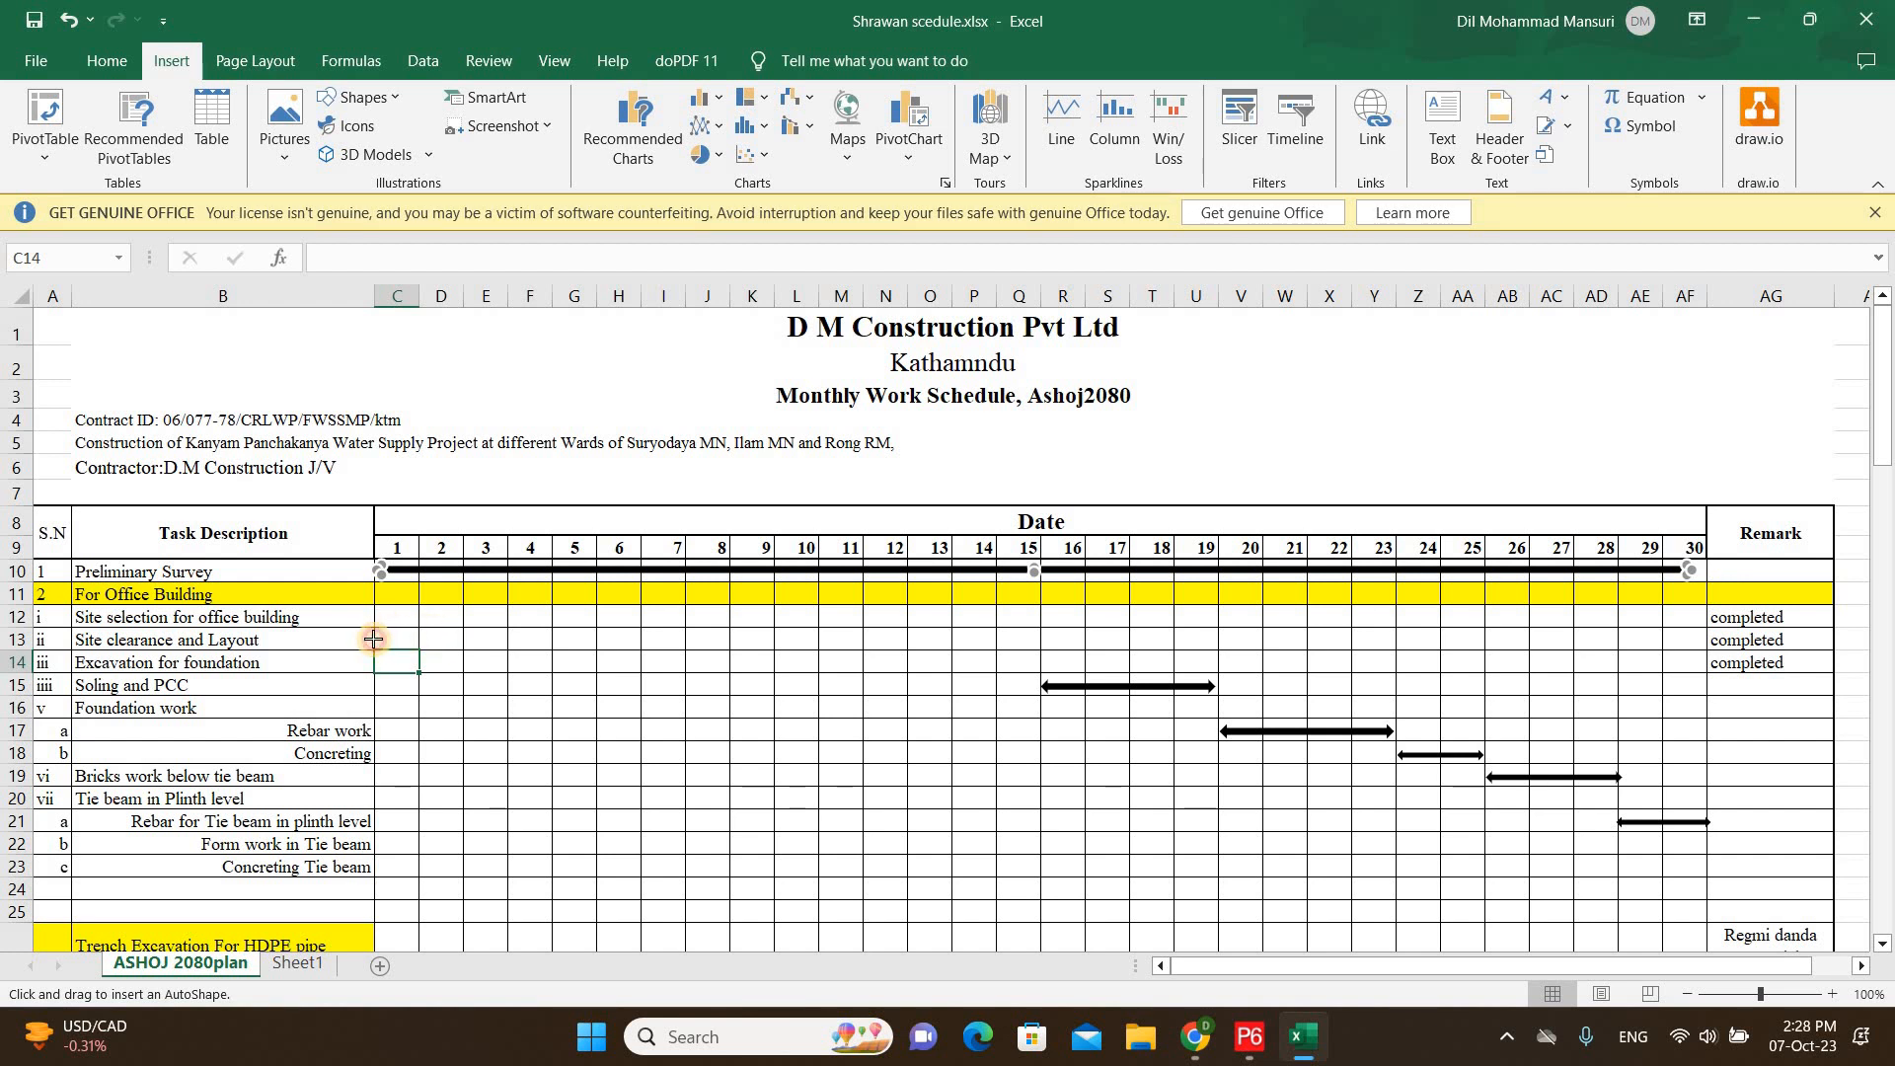
left_click_drag(508, 641, 462, 642)
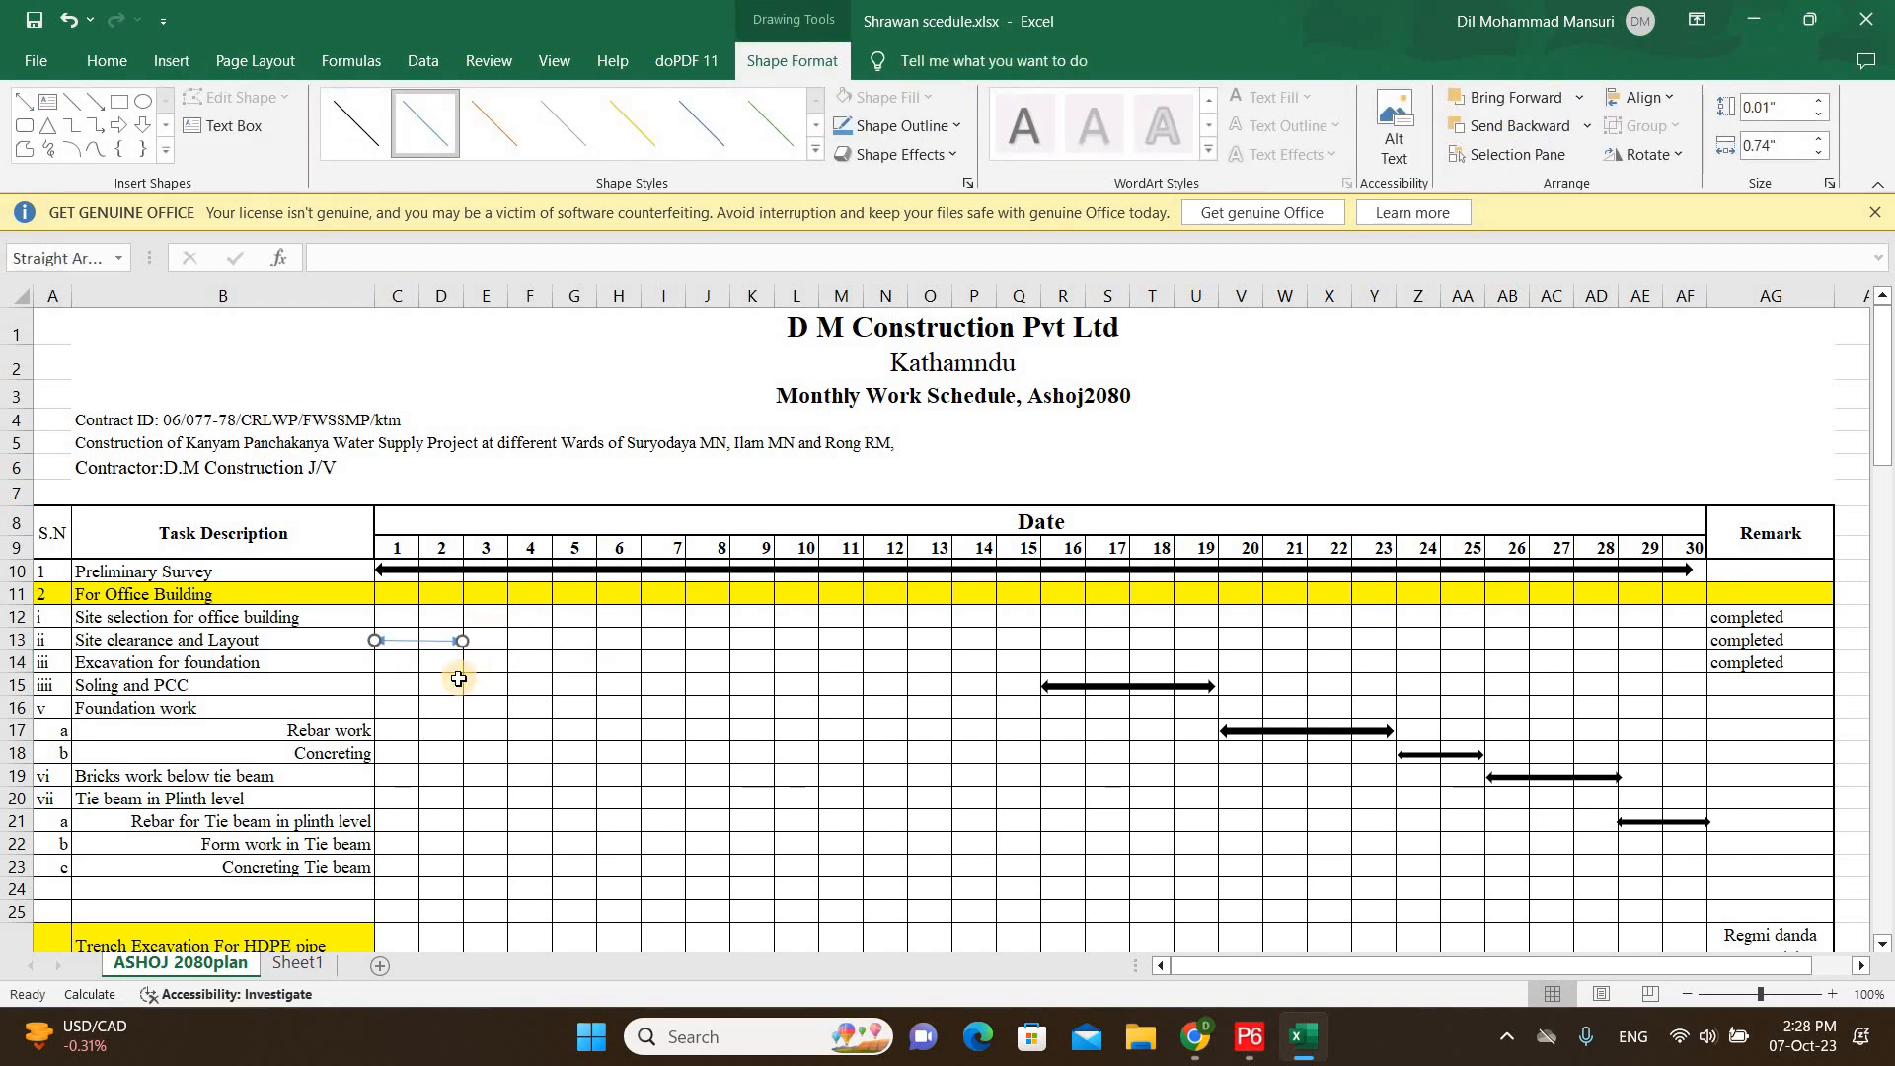
key("Escape")
left_click(437, 642)
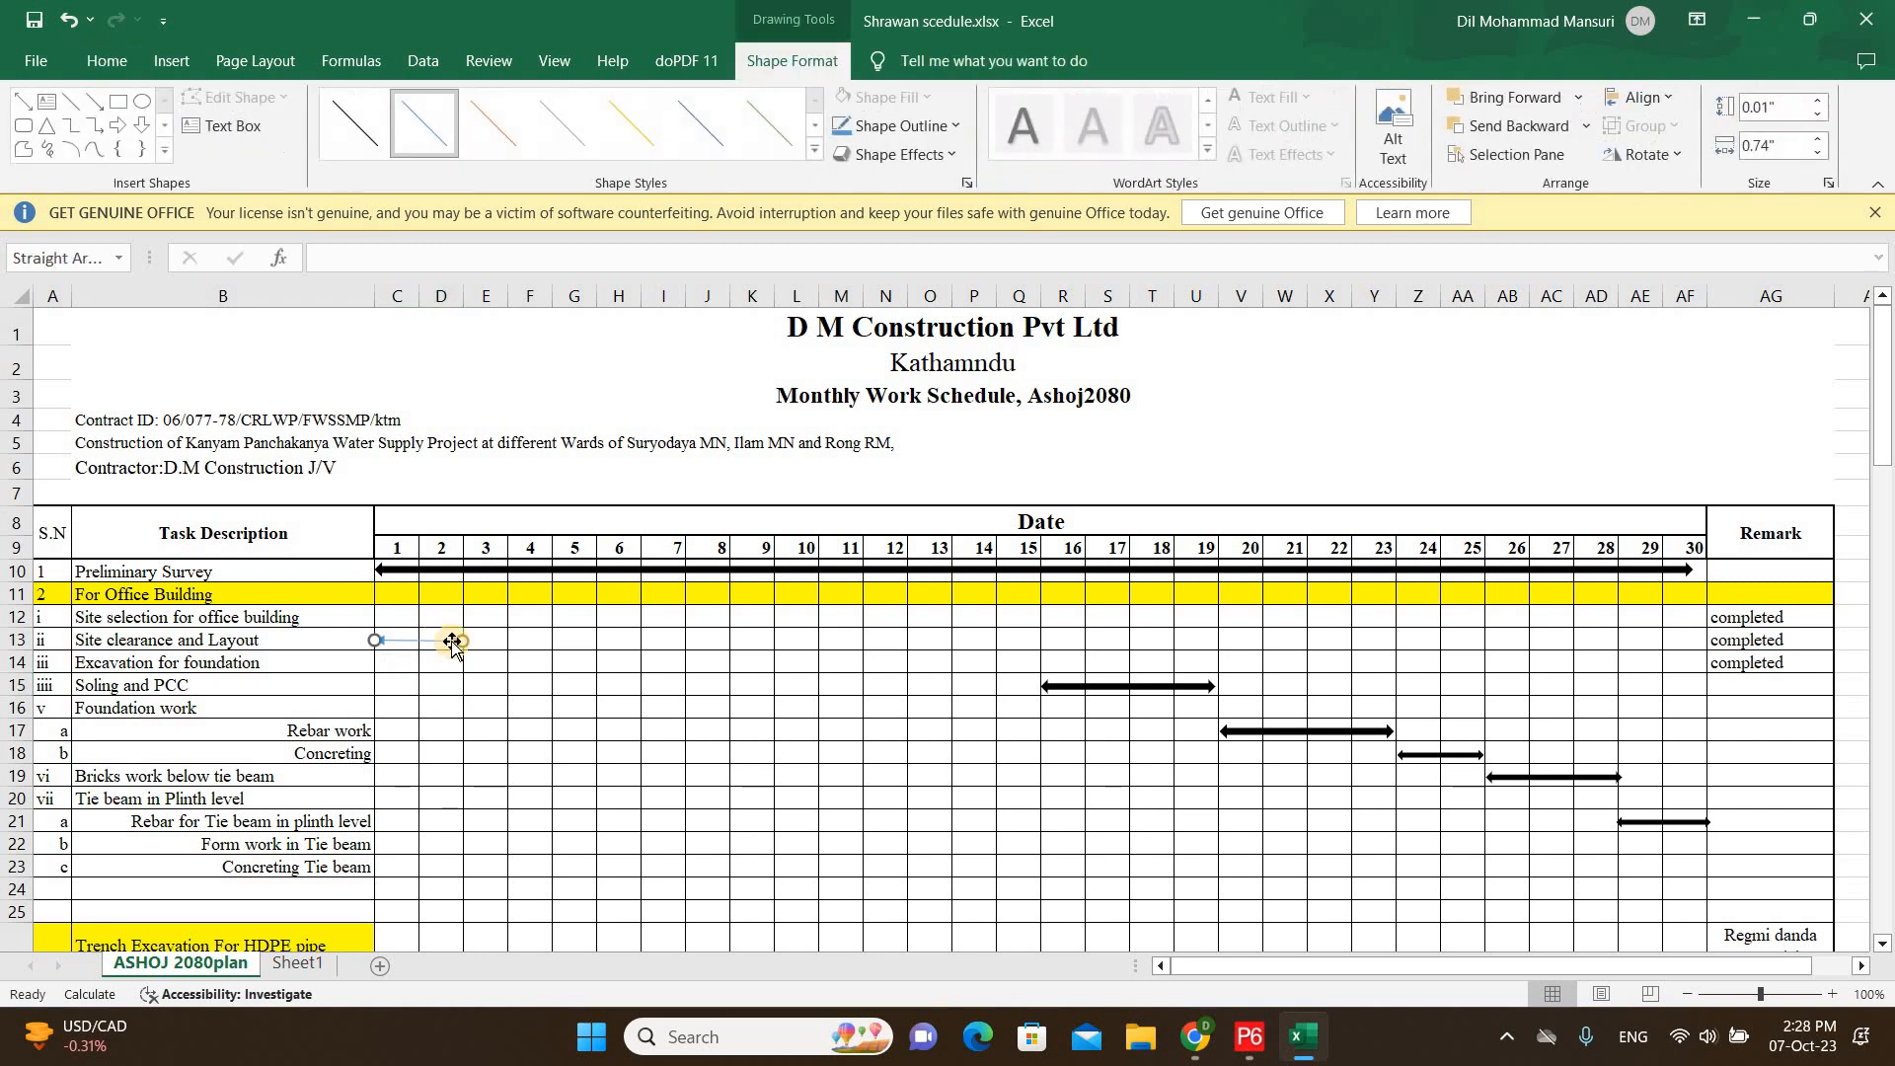
key("Escape")
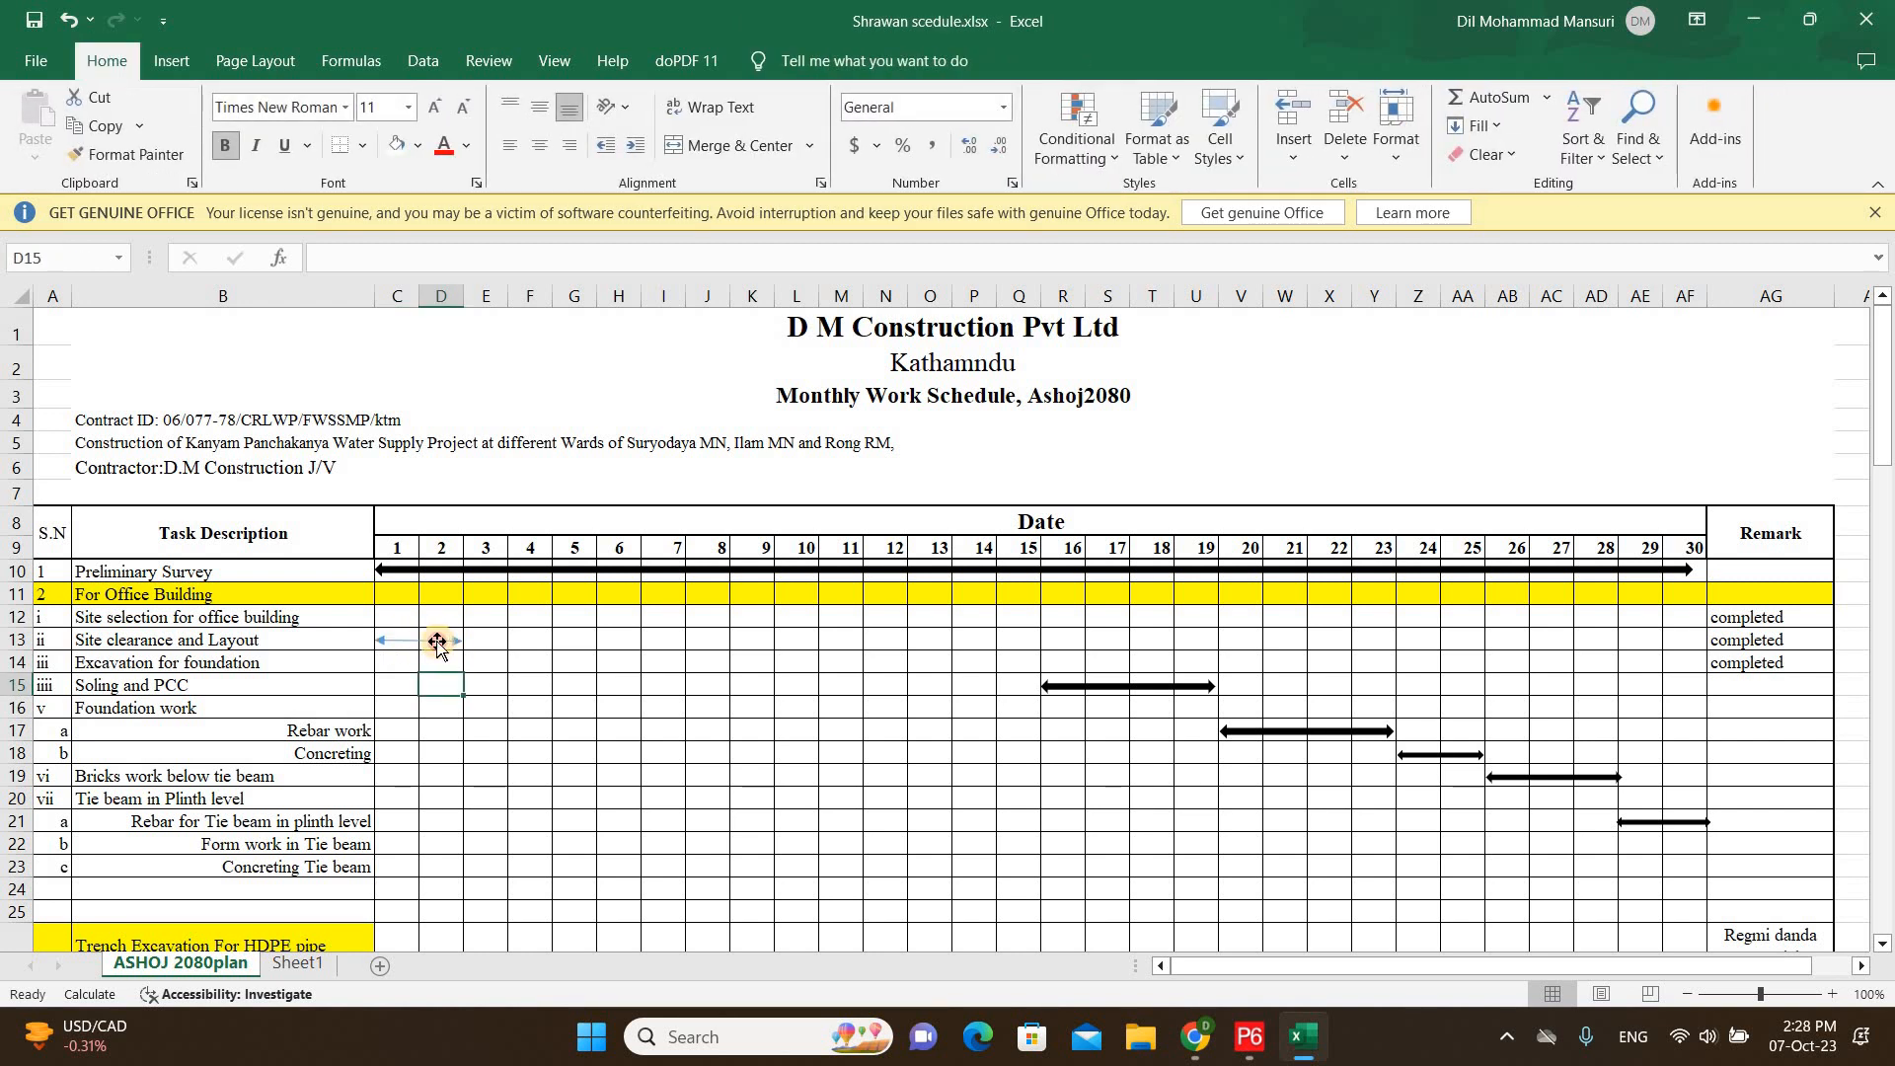
Format the Site clearance and Layout arrow with the black line style, a black outline and a heavier line weight.
left_click(434, 642)
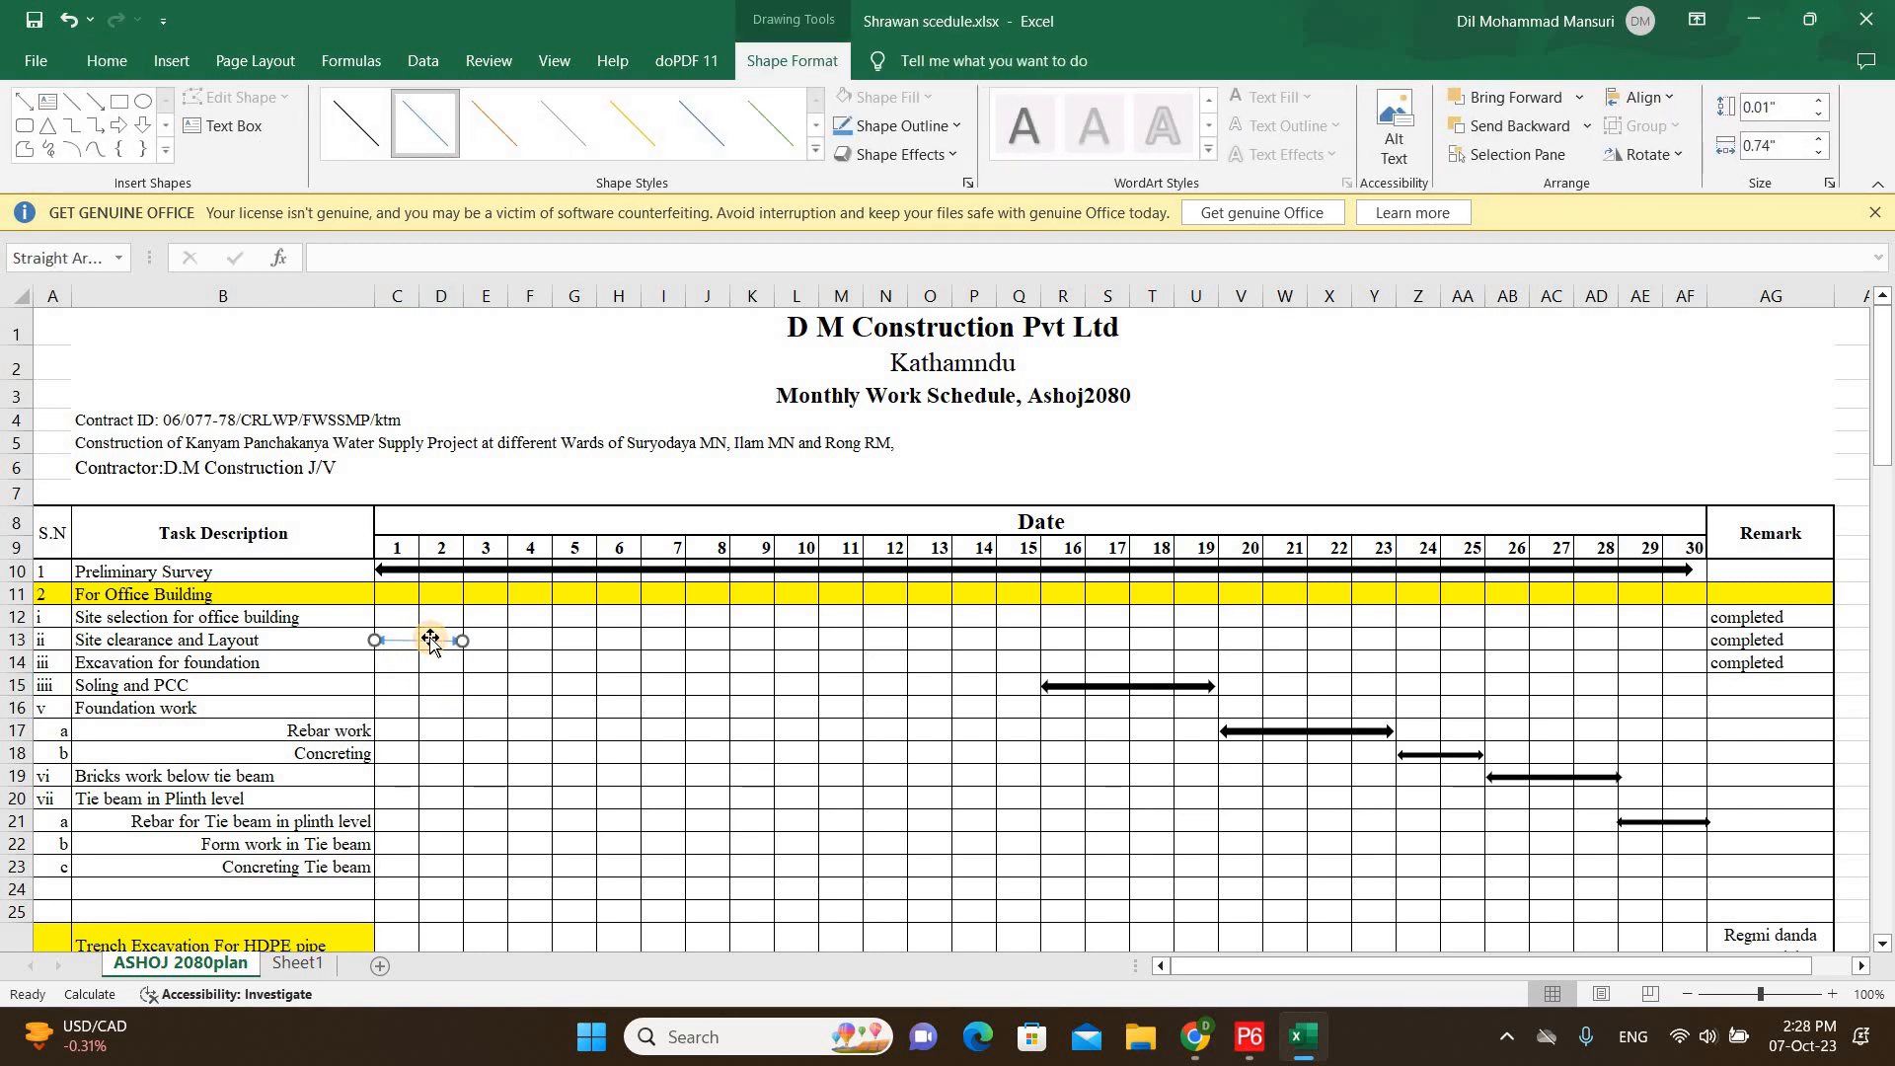
left_click(356, 123)
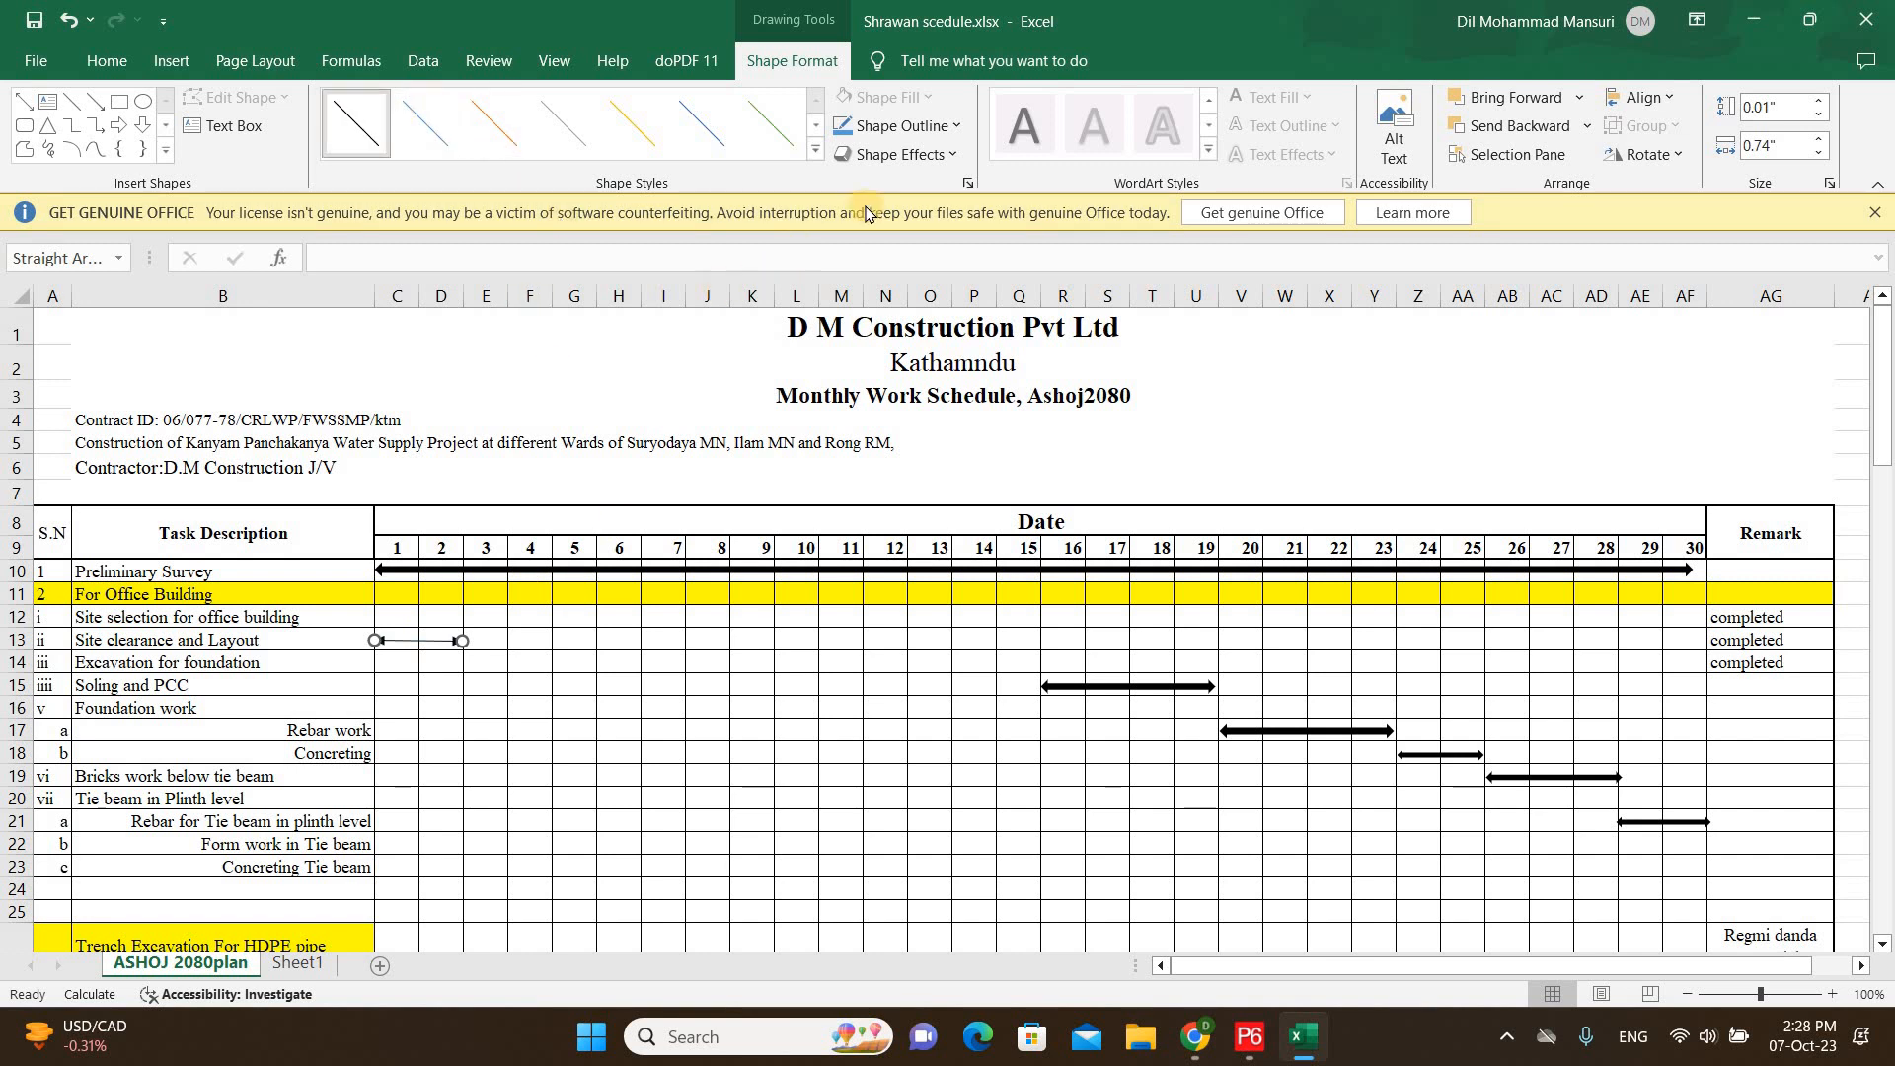
left_click(954, 127)
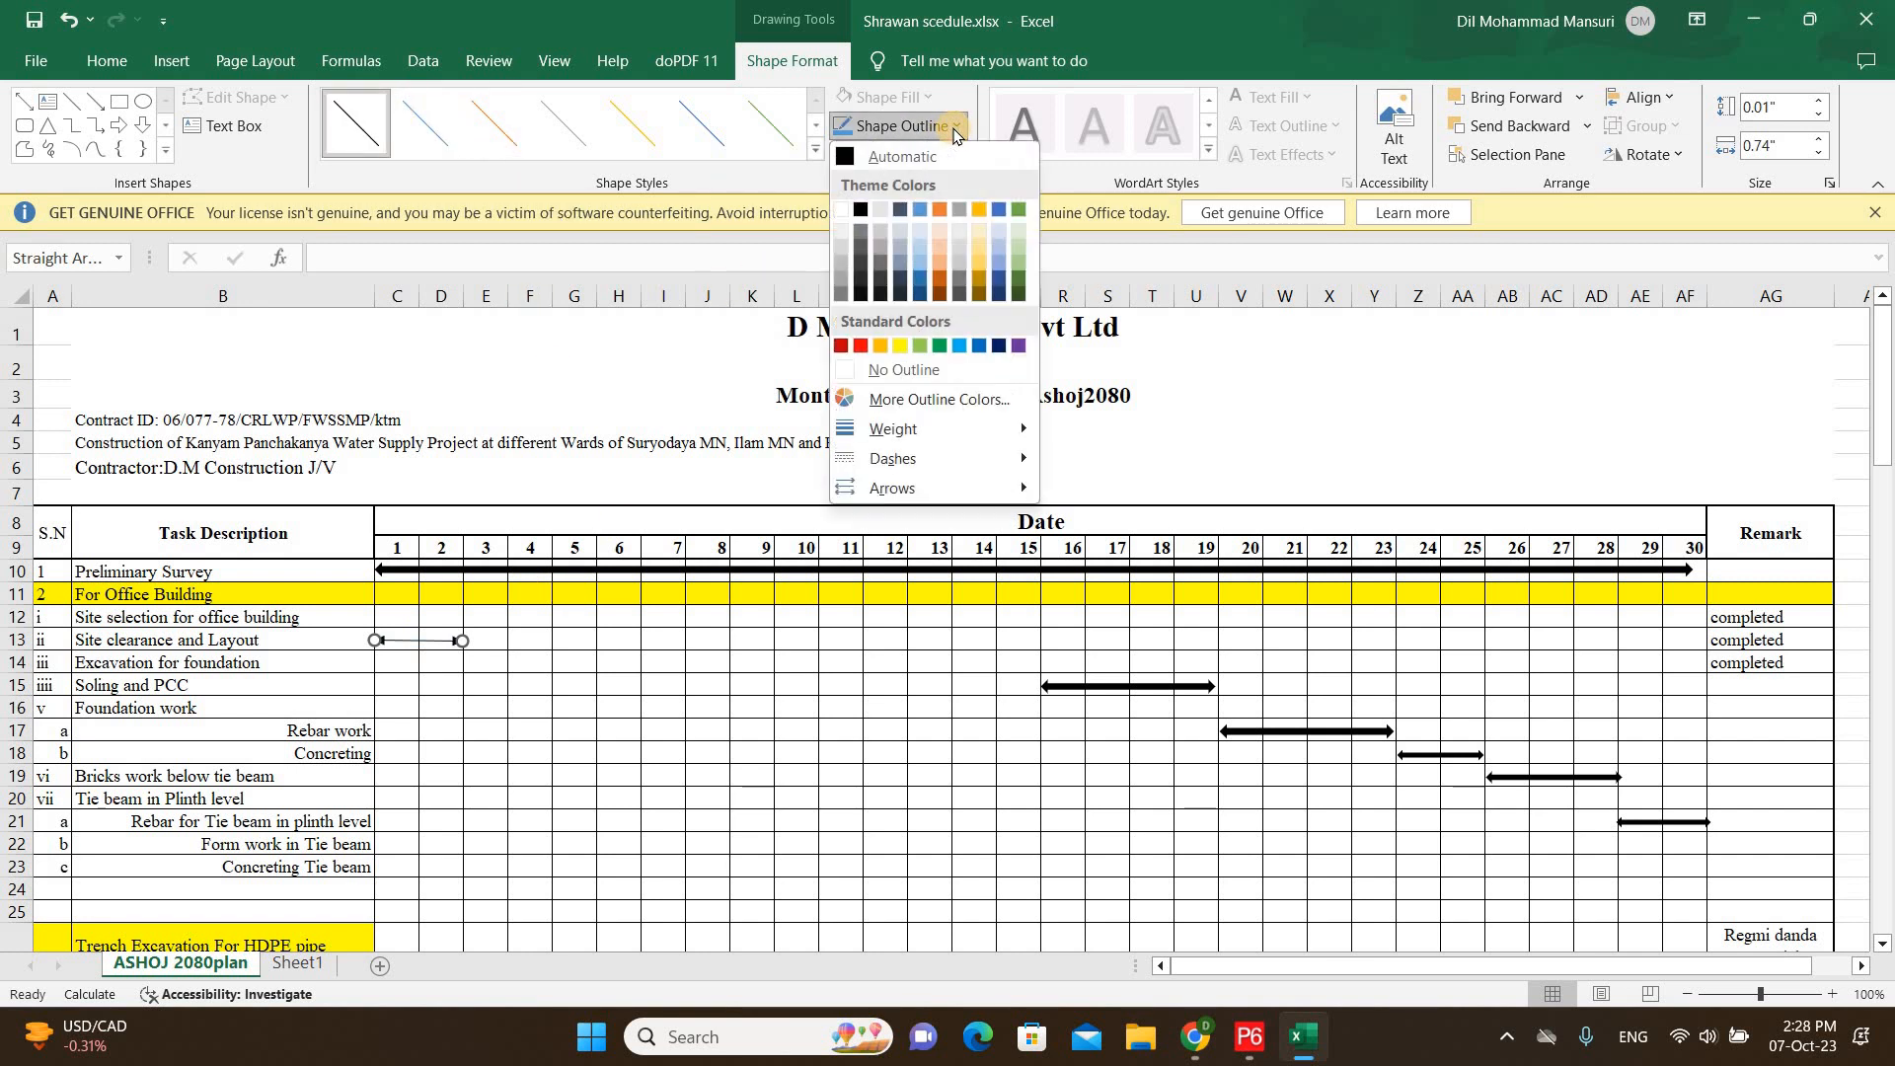
left_click(861, 209)
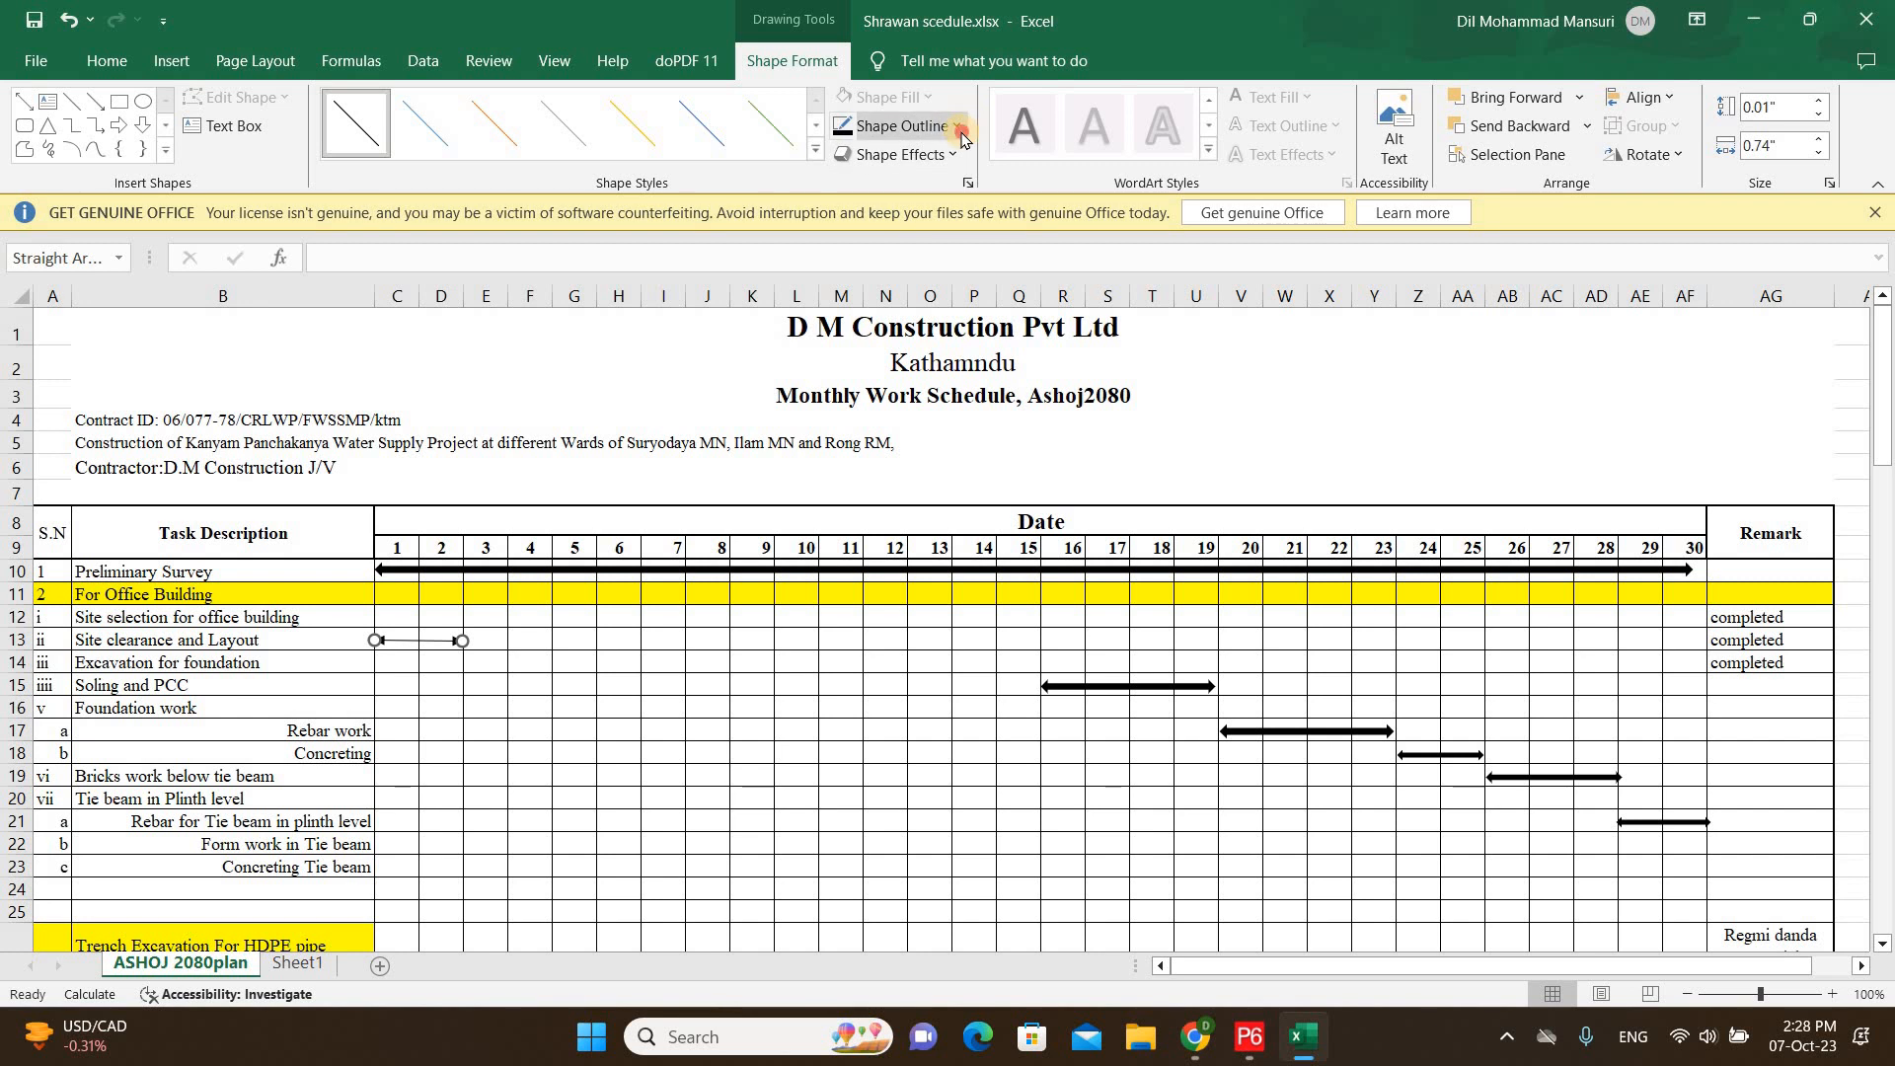
left_click(960, 128)
mouse_move(968, 443)
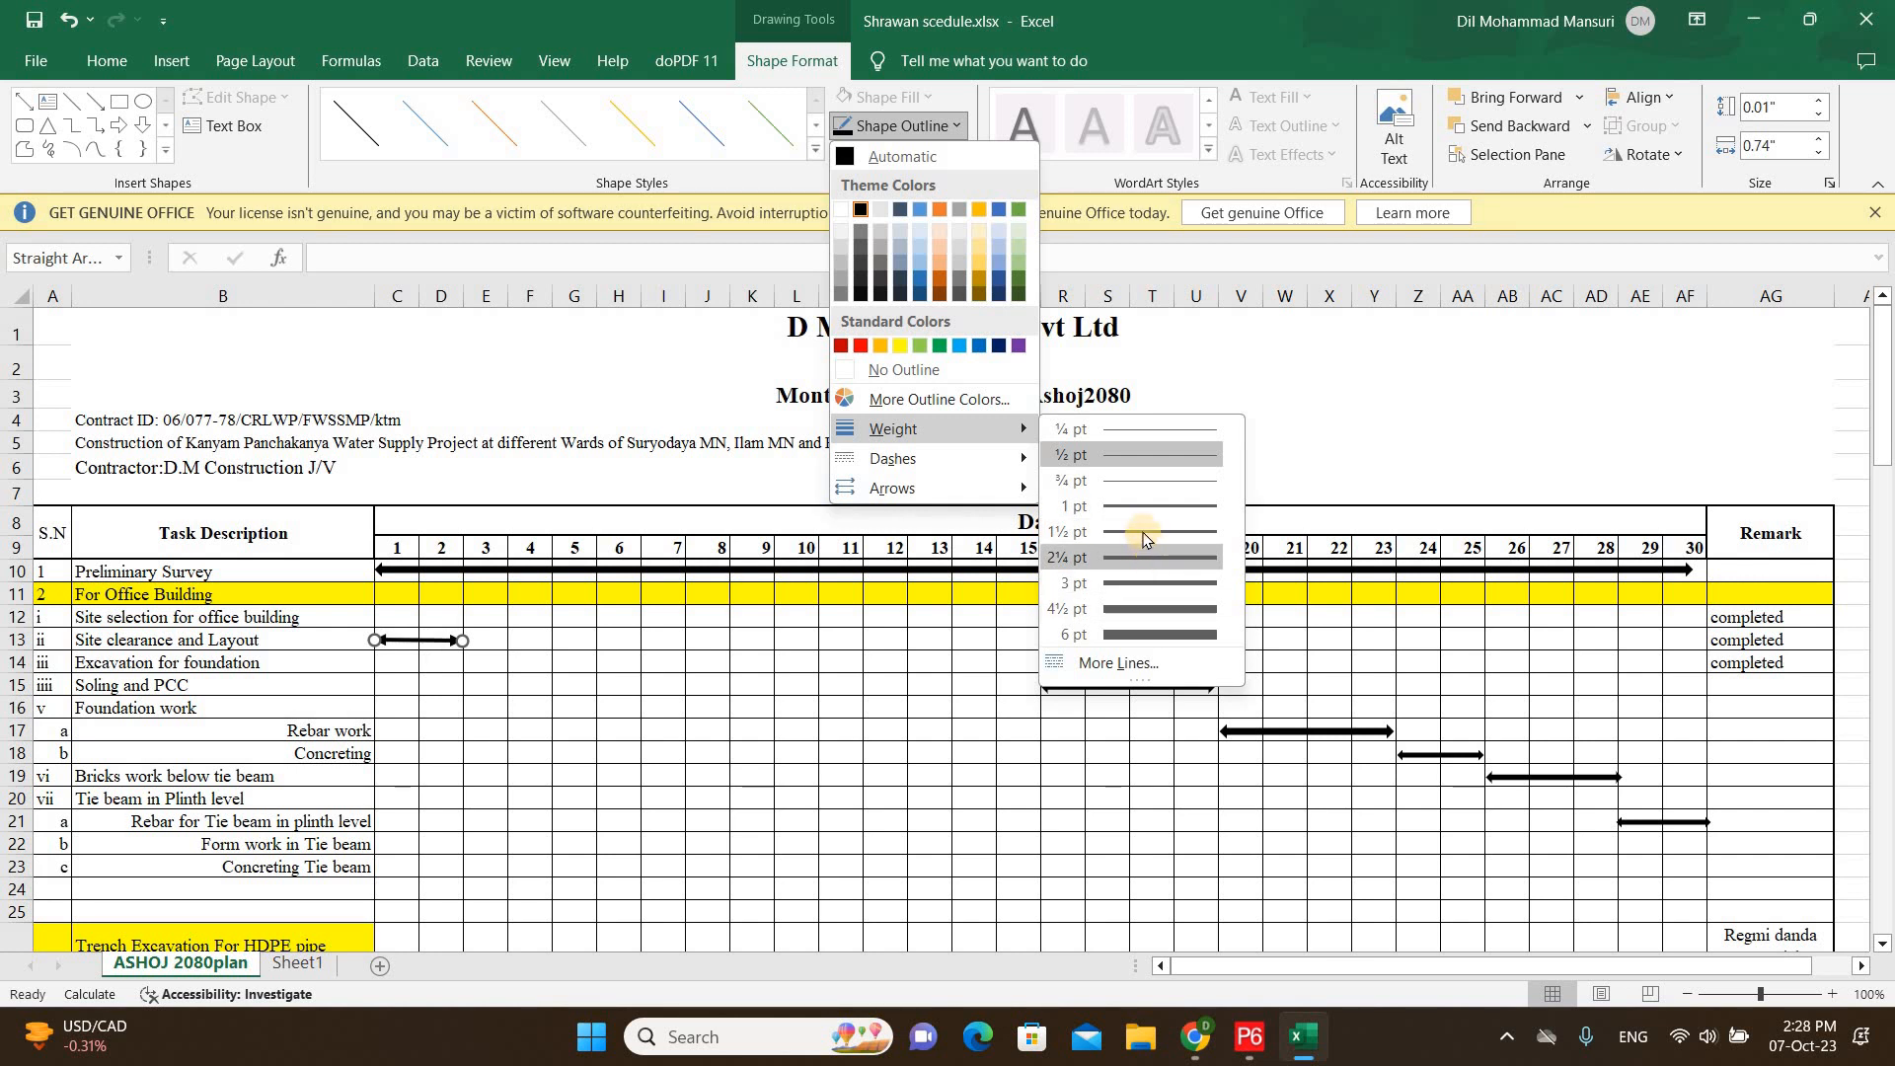
left_click(666, 704)
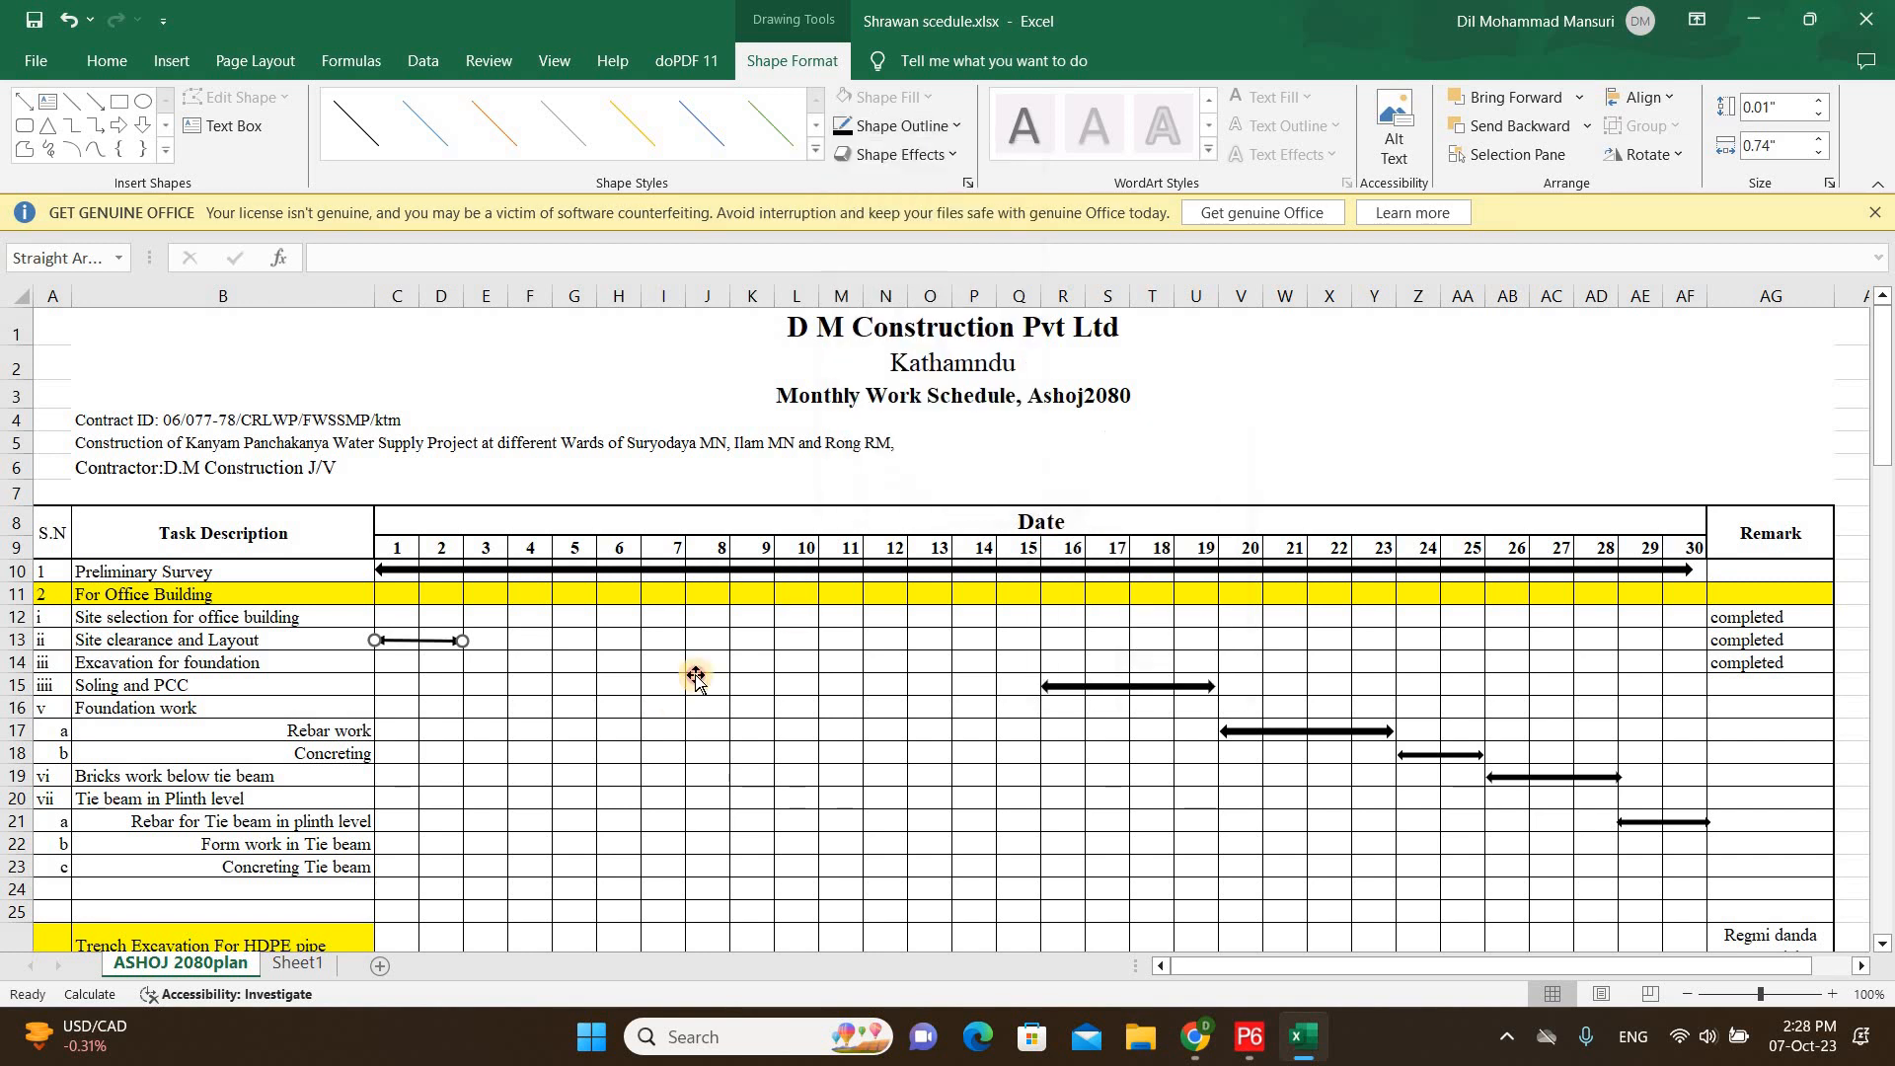
left_click(457, 683)
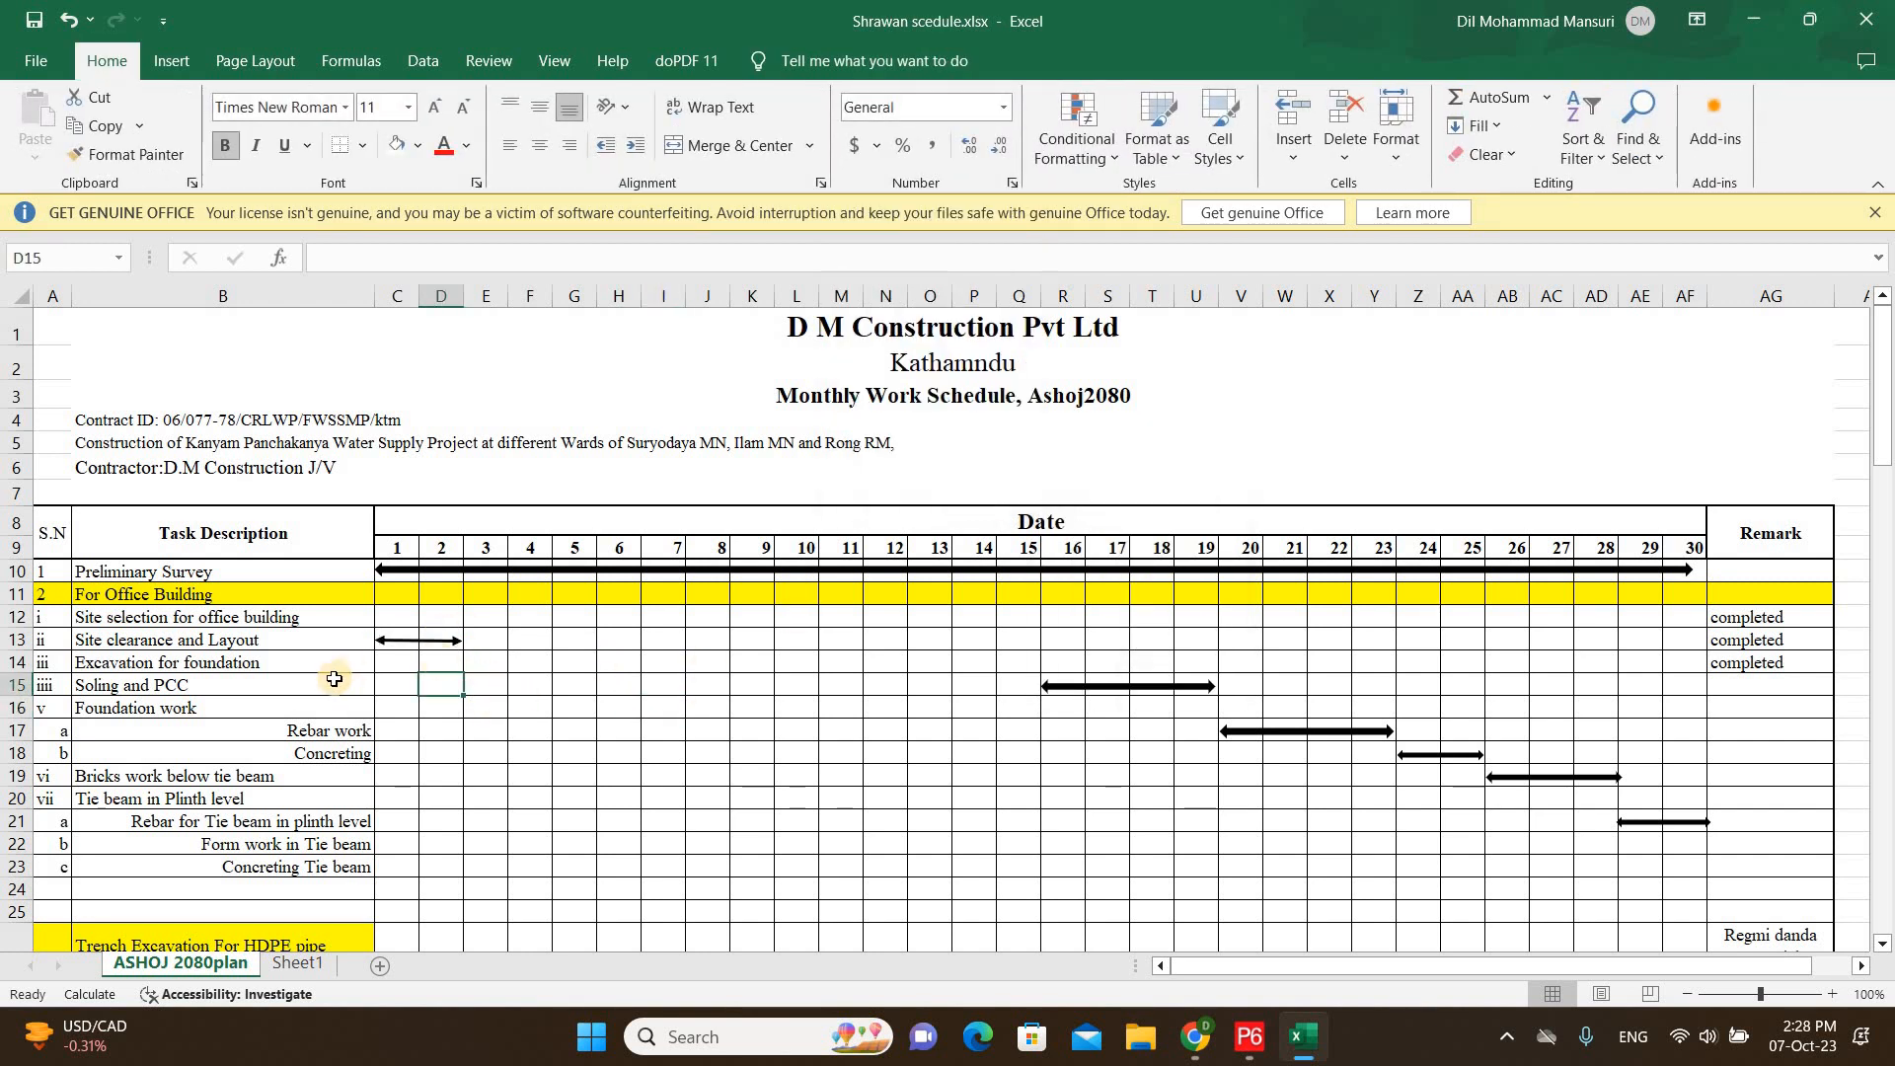
Review the site selection, site clearance and foundation excavation tasks, including the excavation's remark.
scroll(297, 641, "down", 1)
left_click(293, 565)
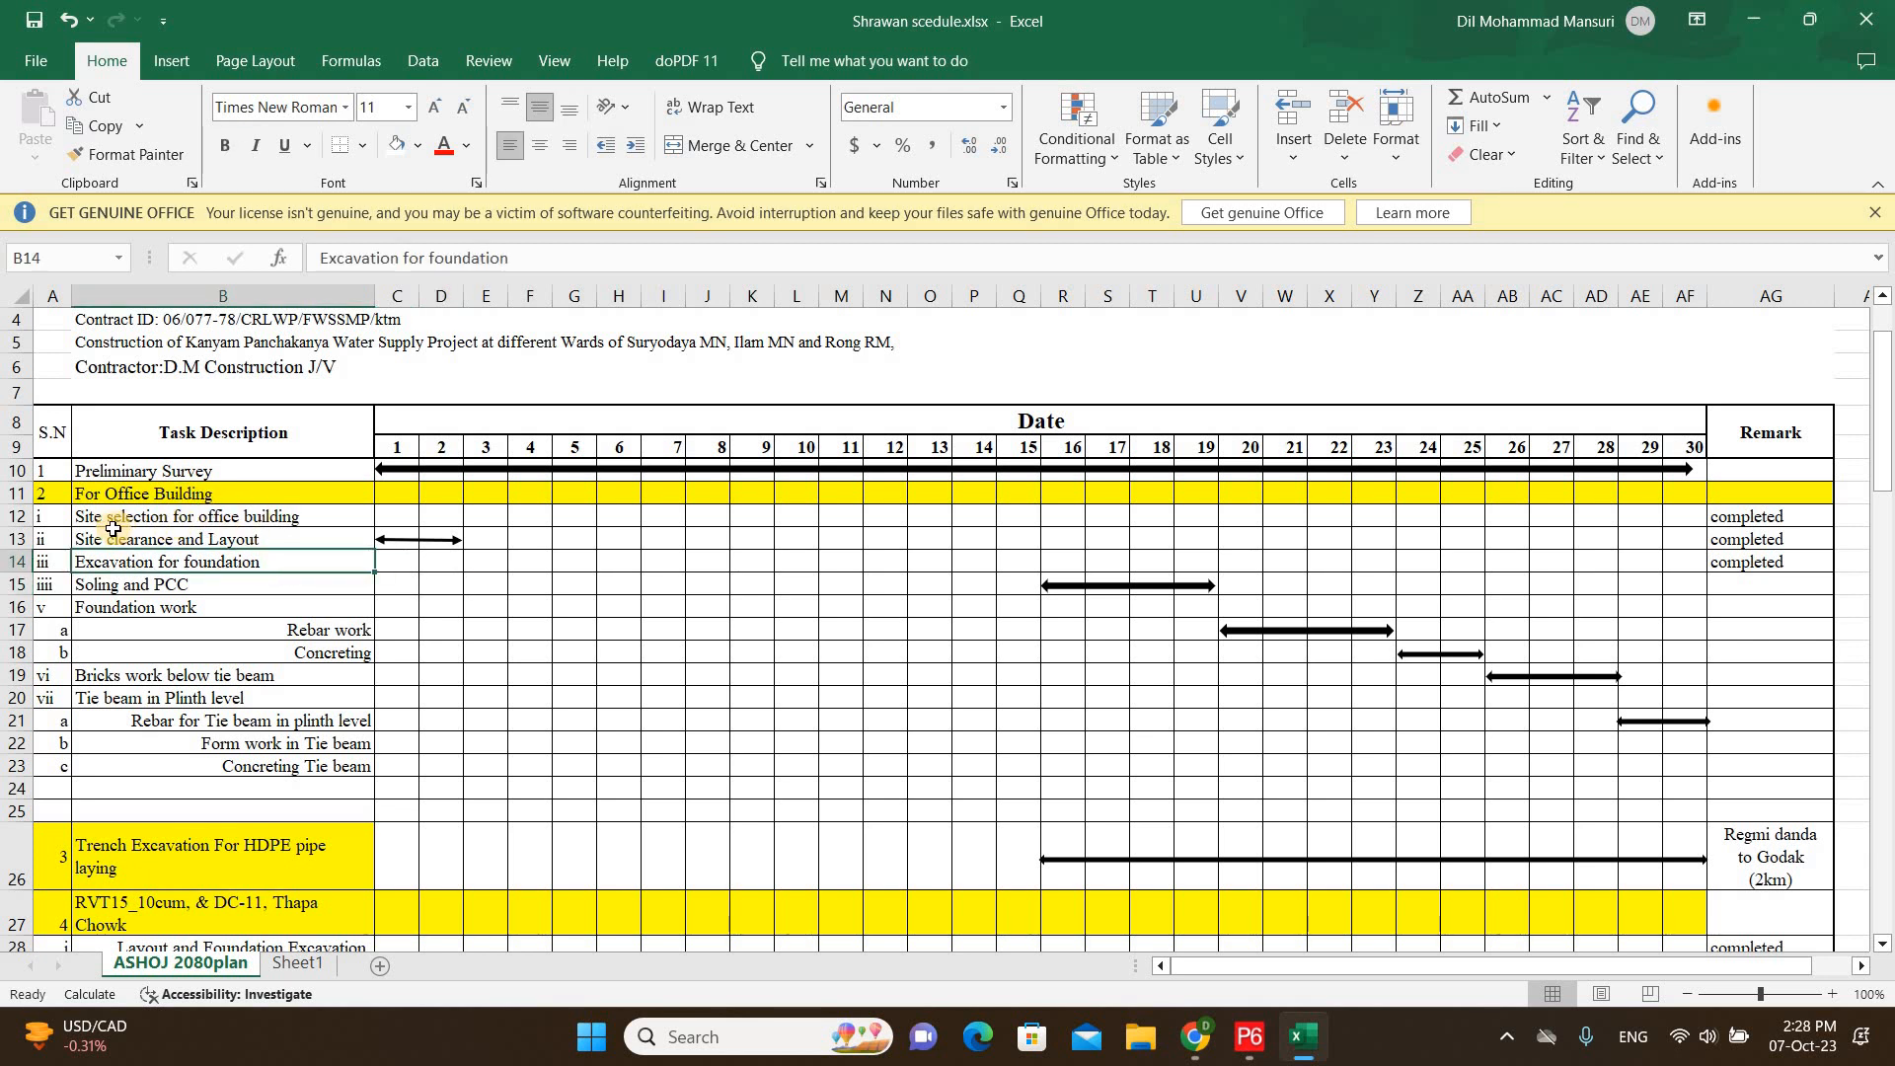
left_click(286, 520)
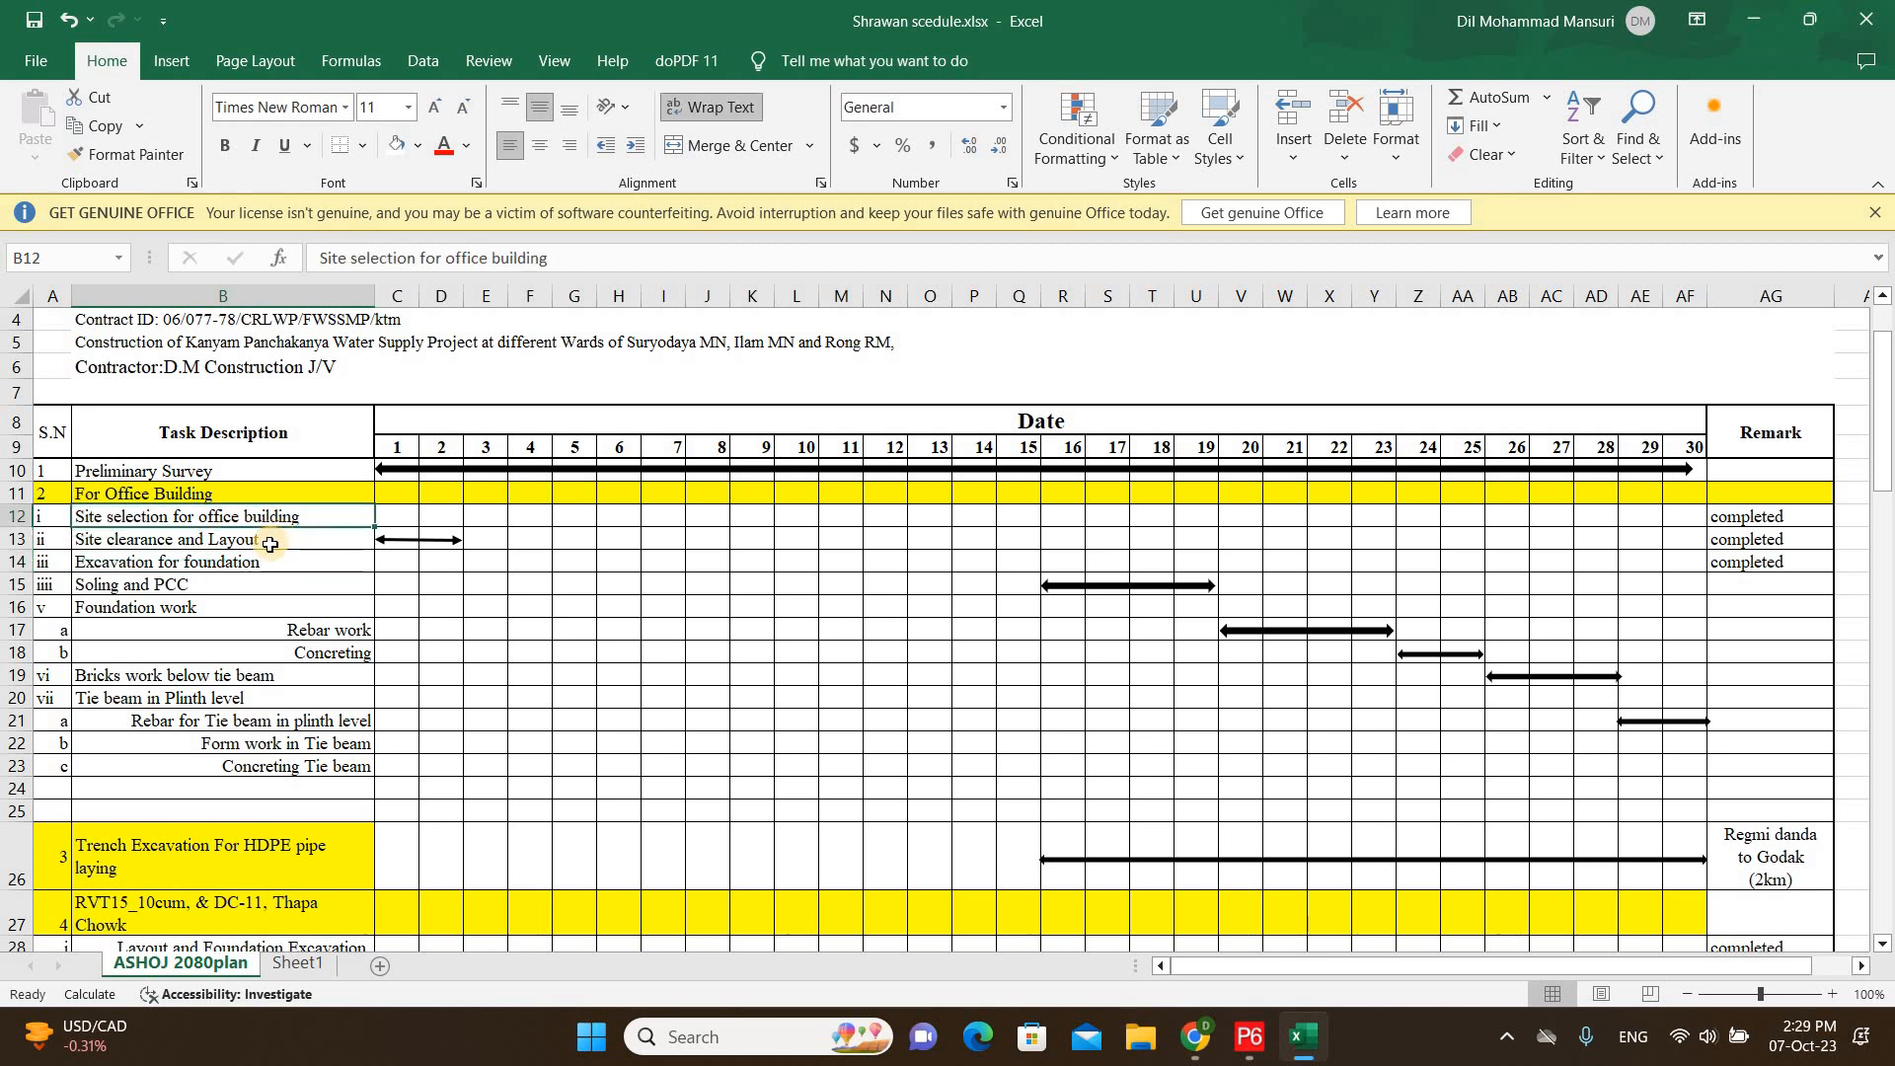
left_click(269, 544)
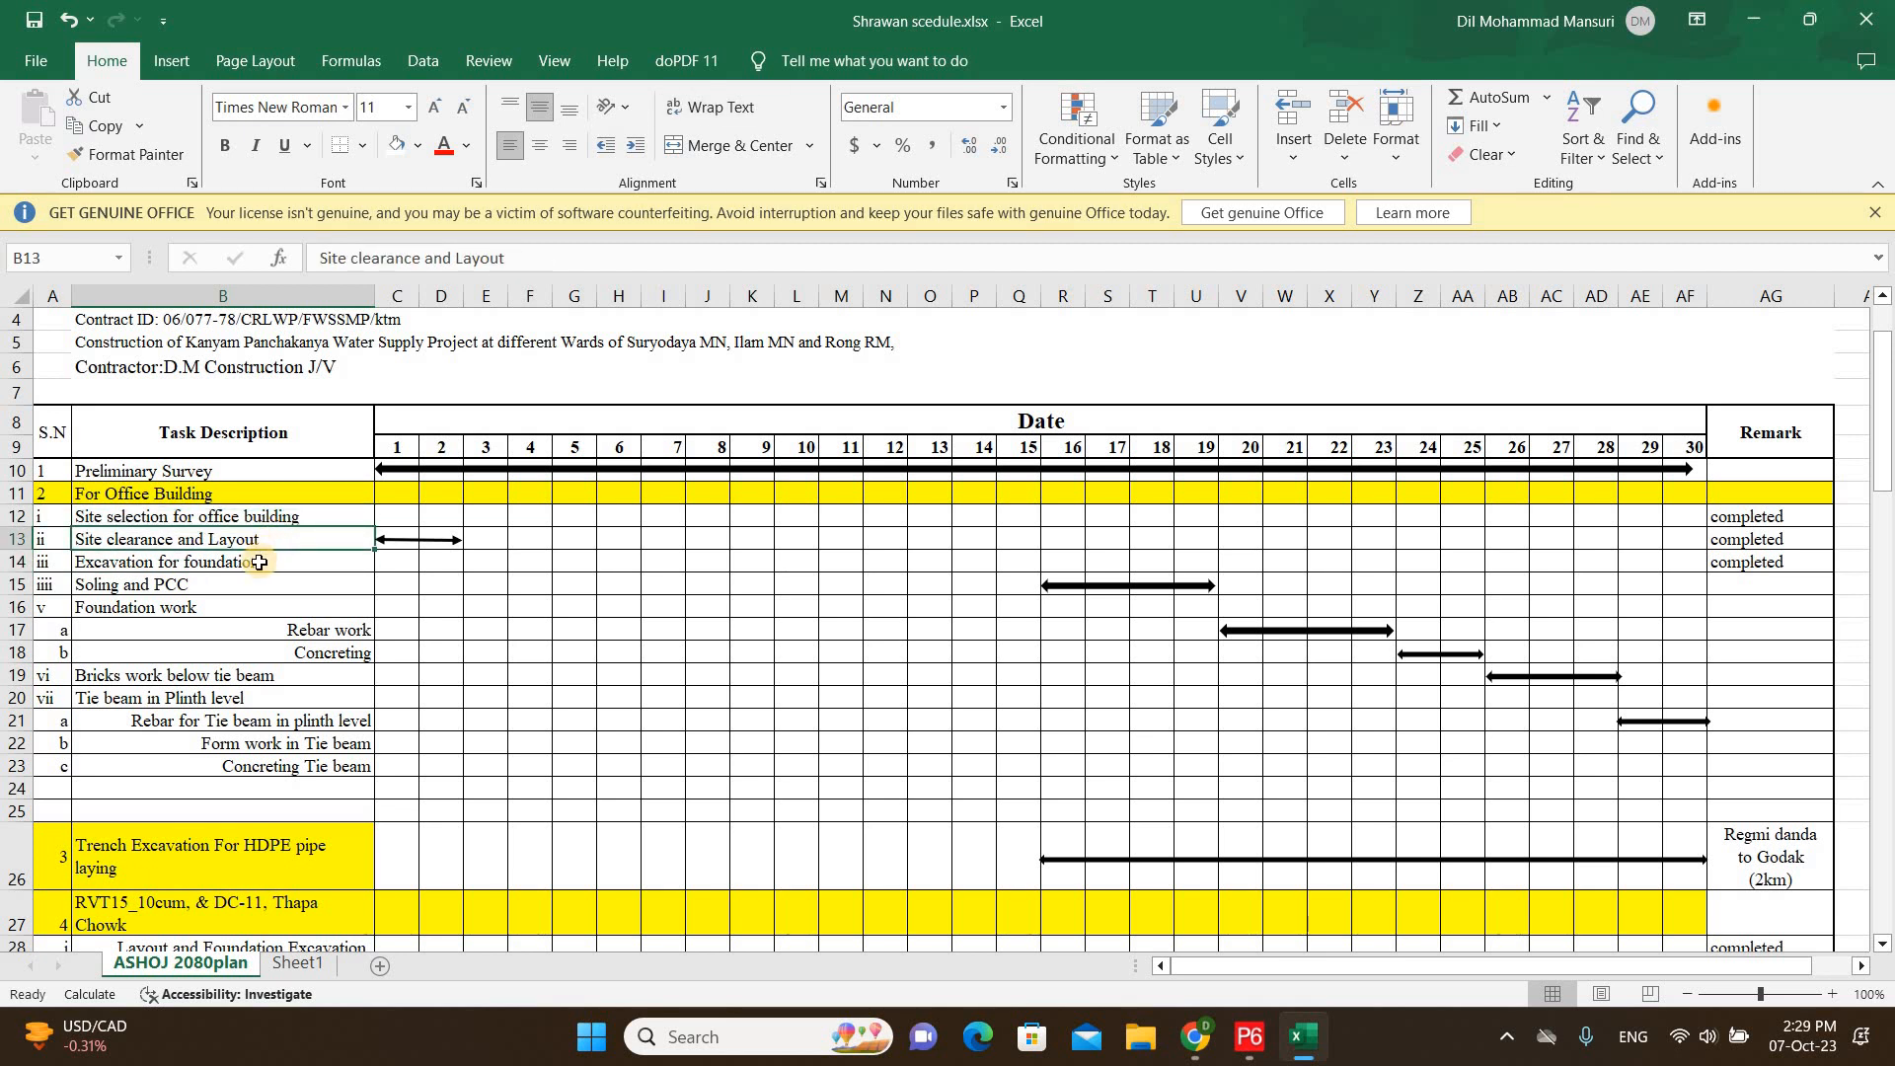
left_click(259, 563)
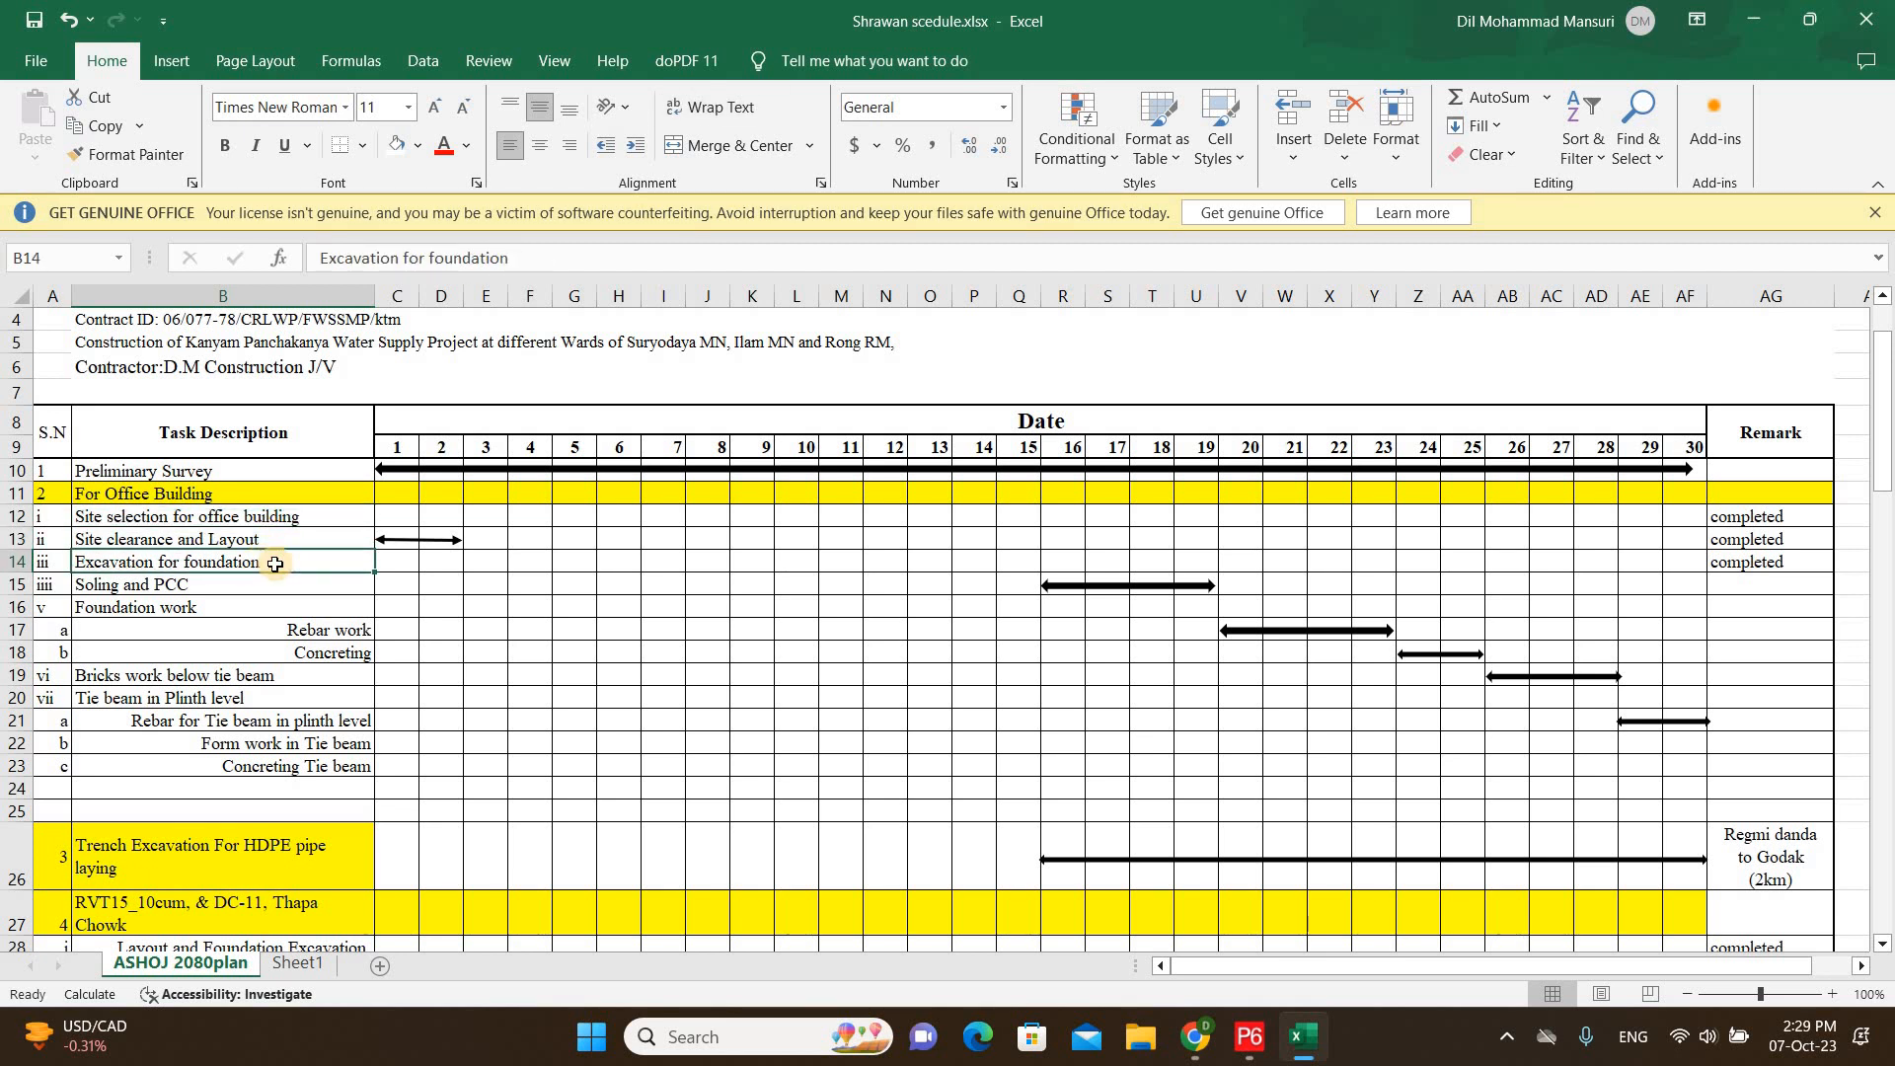
left_click(1768, 558)
left_click(1014, 659)
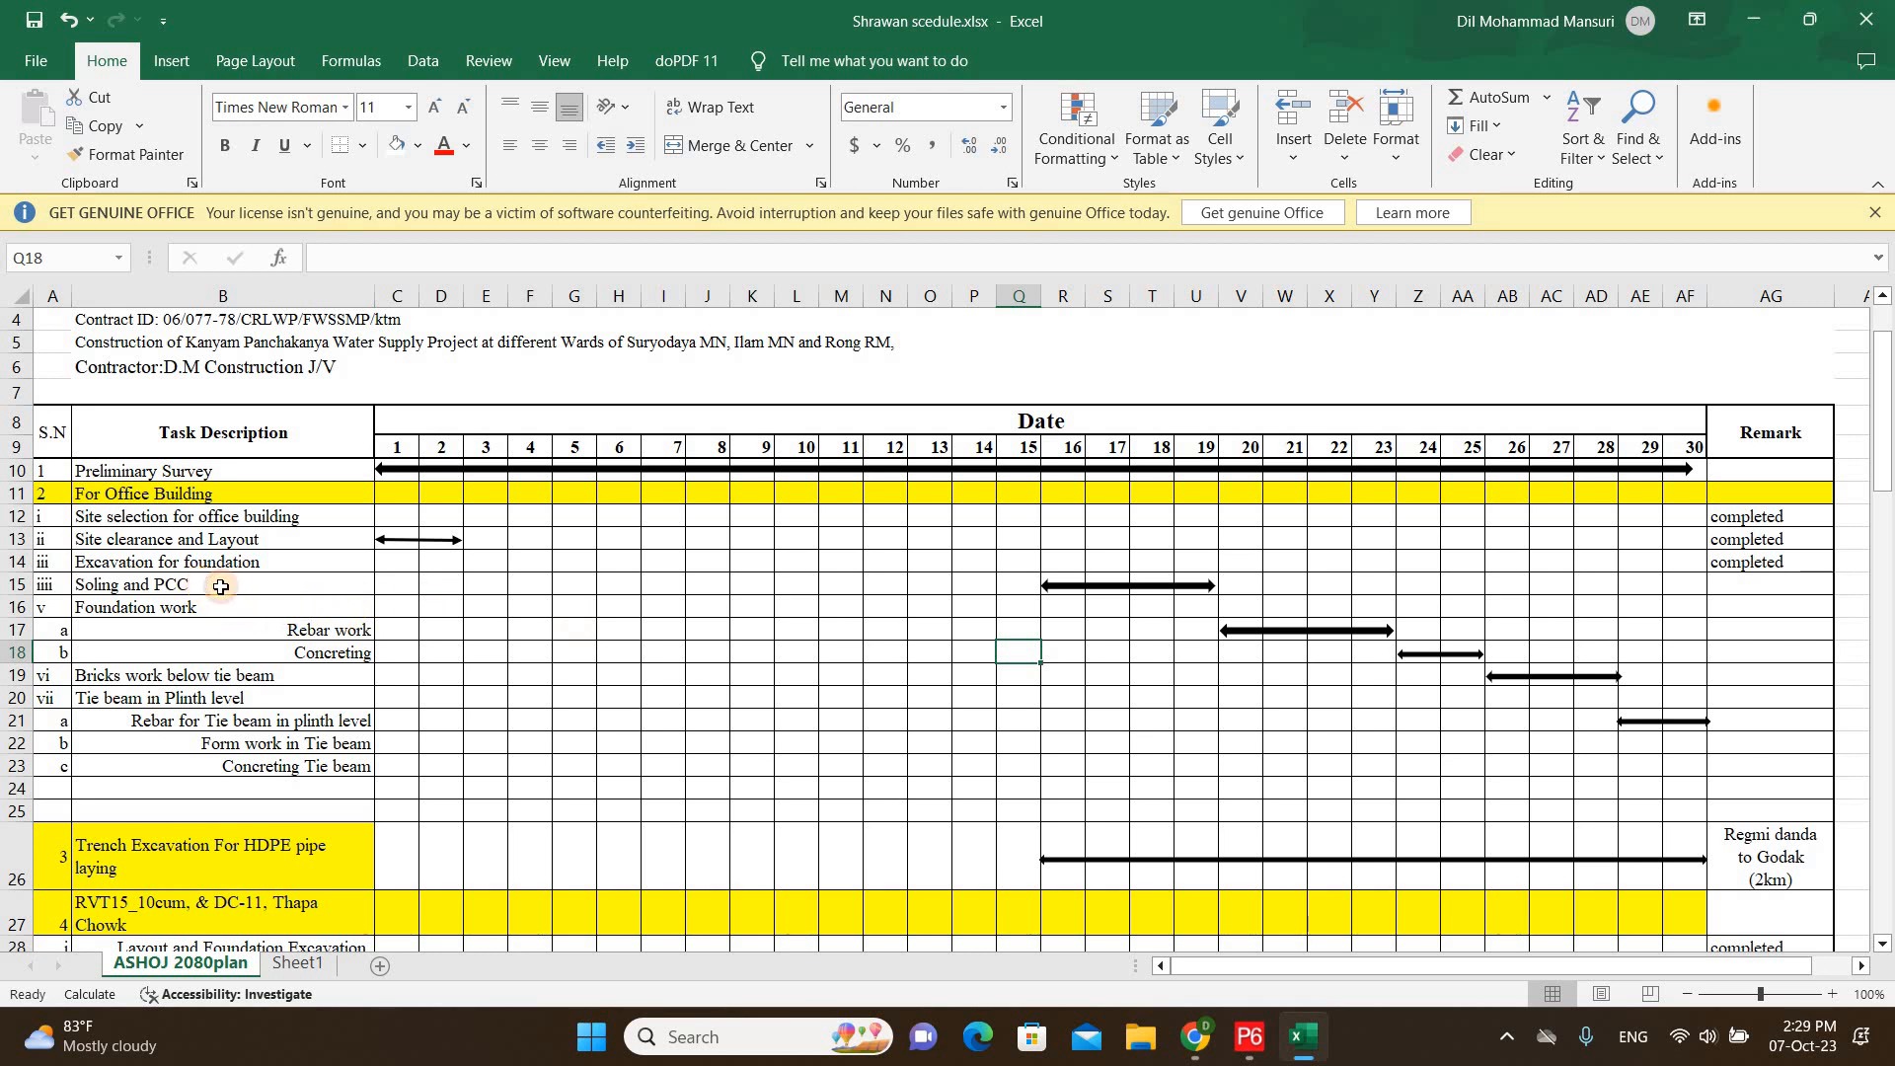
Examine the Soling and PCC task and its arrow bar across the scheduled dates.
left_click(198, 584)
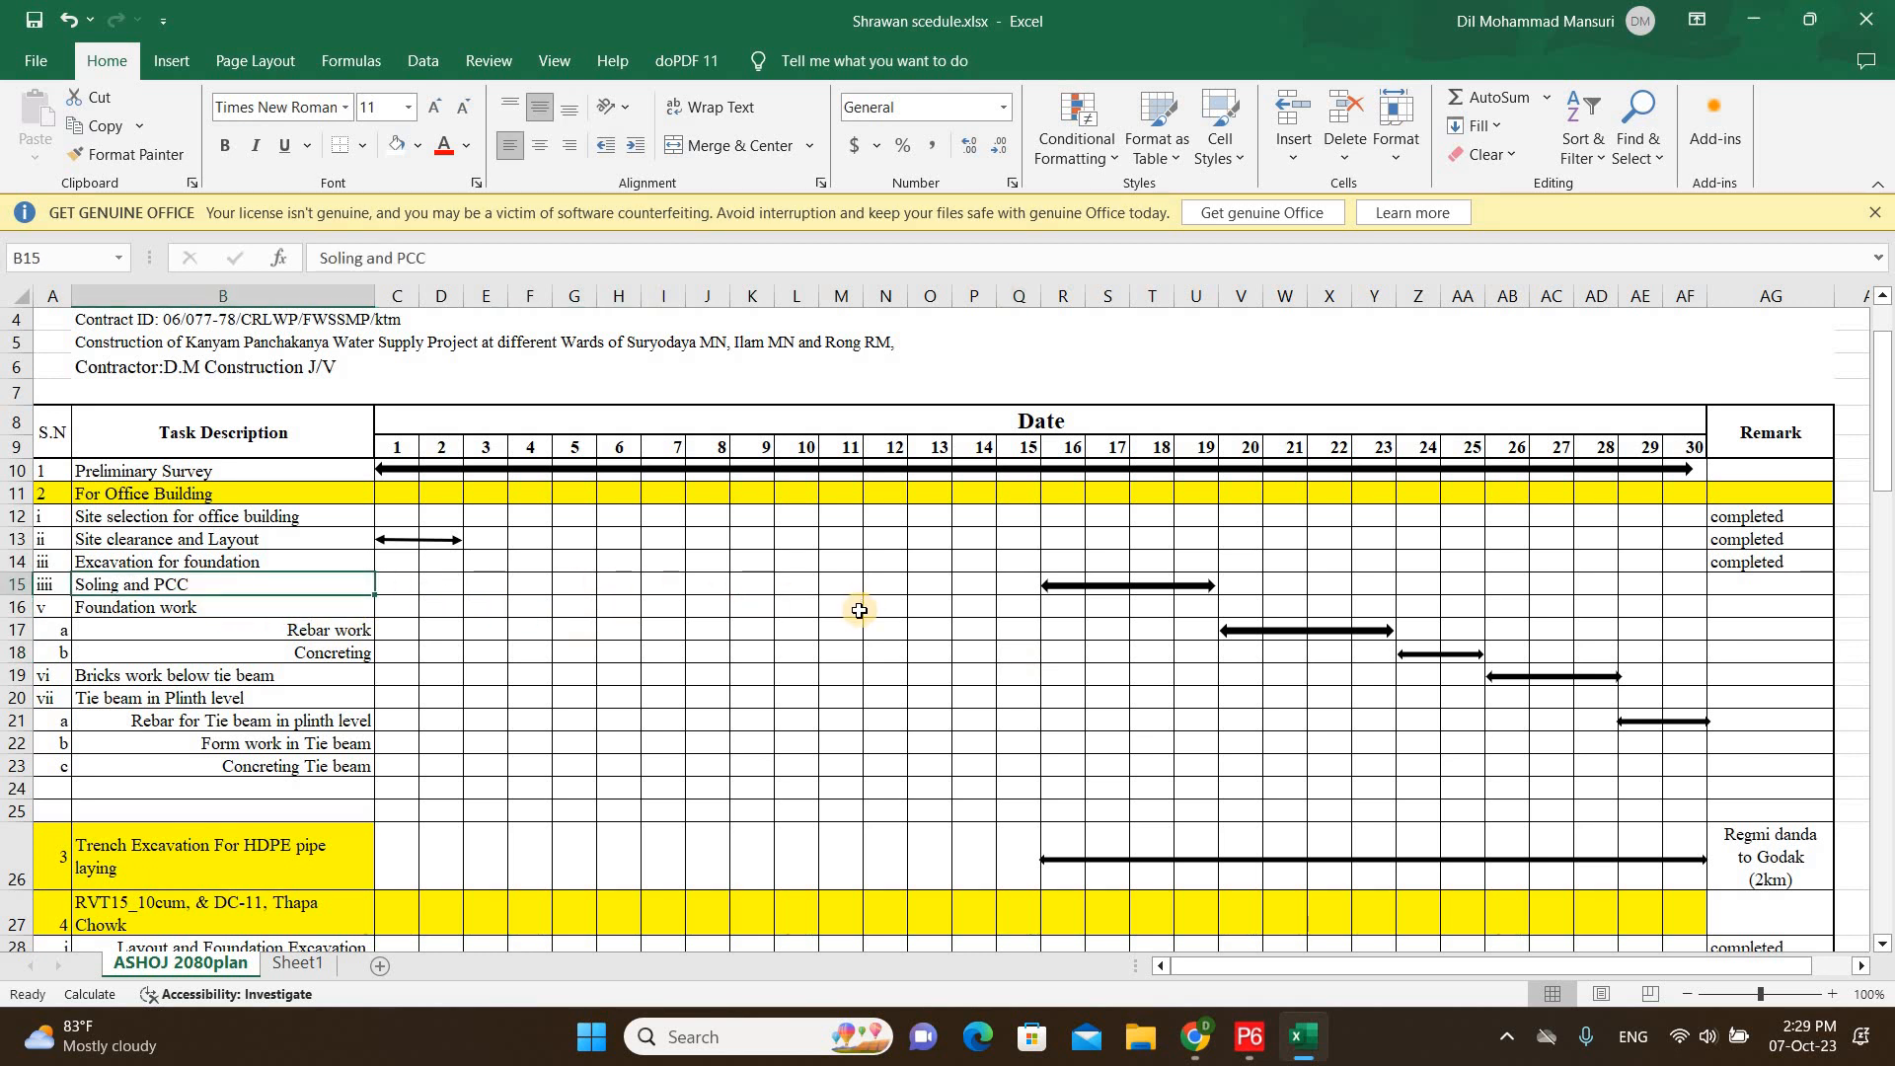
left_click(1176, 588)
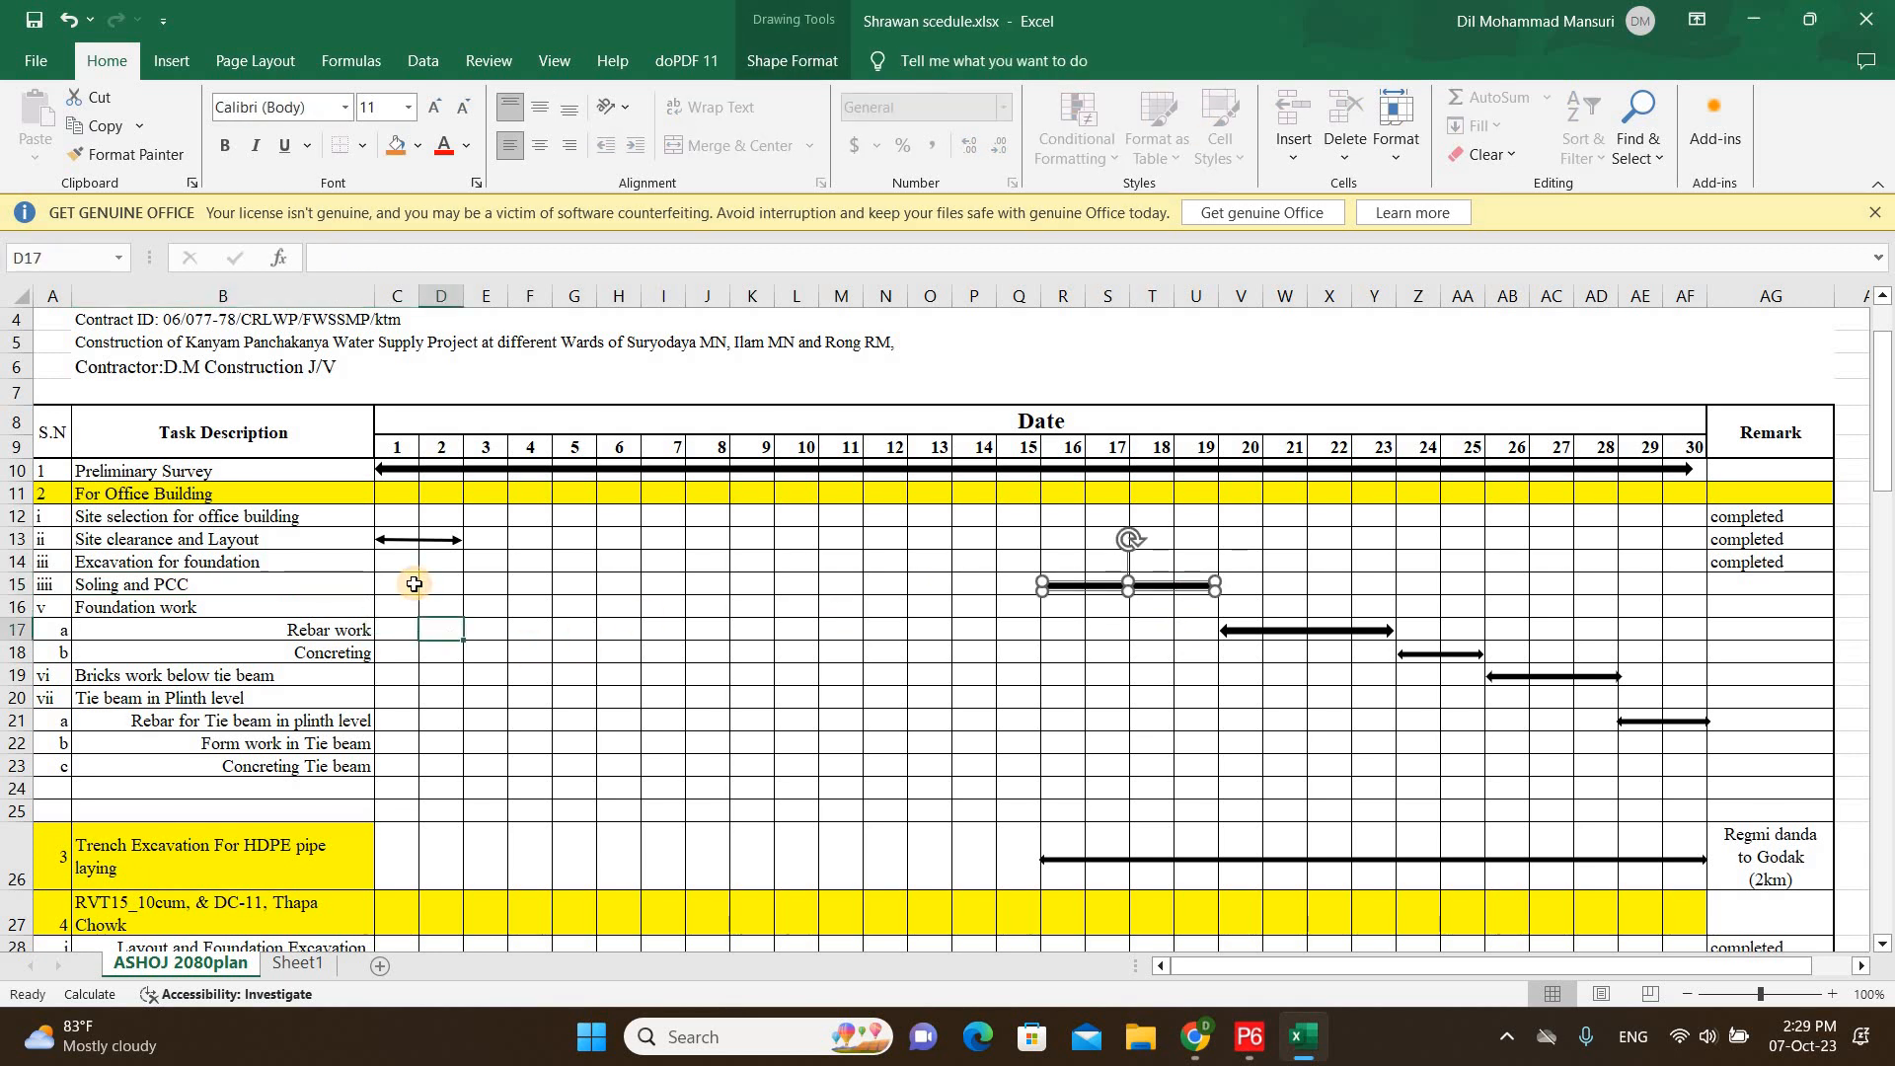
key("Escape")
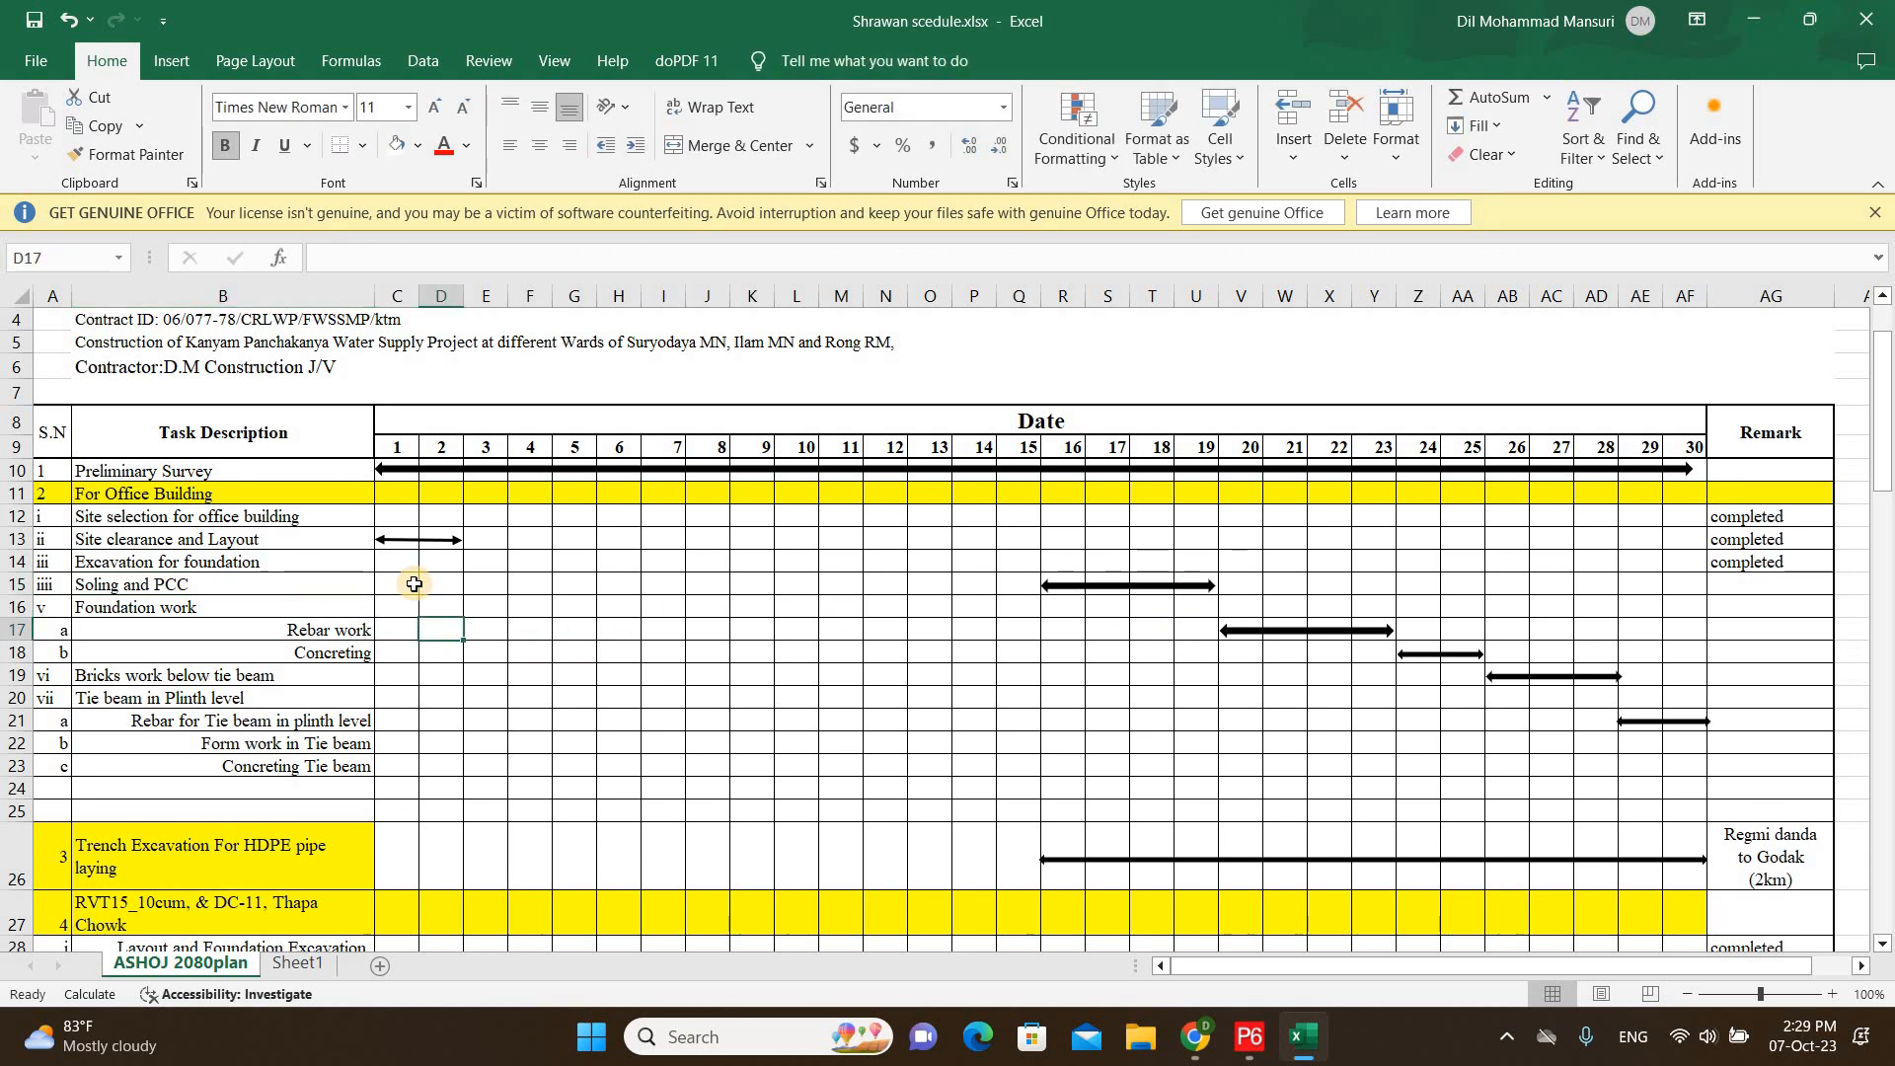
left_click(538, 652)
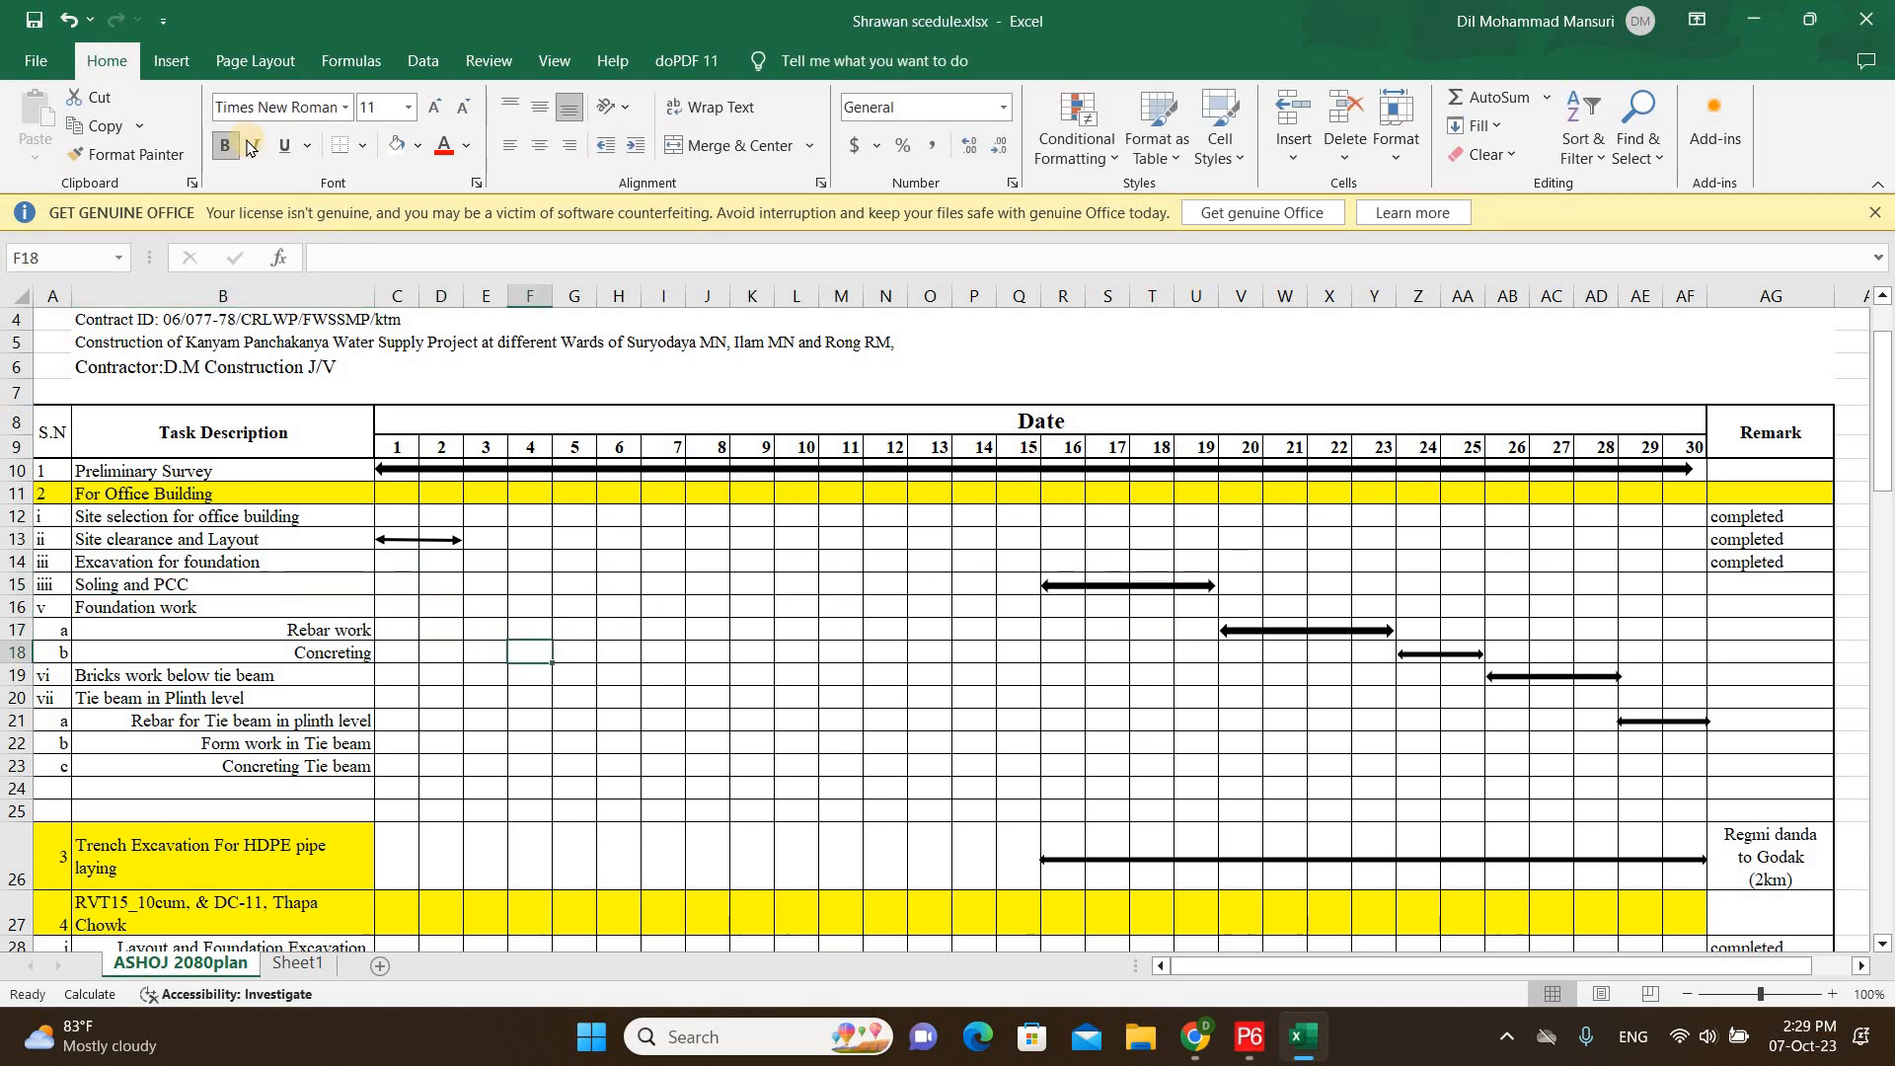
Draw a double-headed arrow line about 2.99" long across days 23 to 30 in the empty row 24.
left_click(164, 60)
left_click(387, 99)
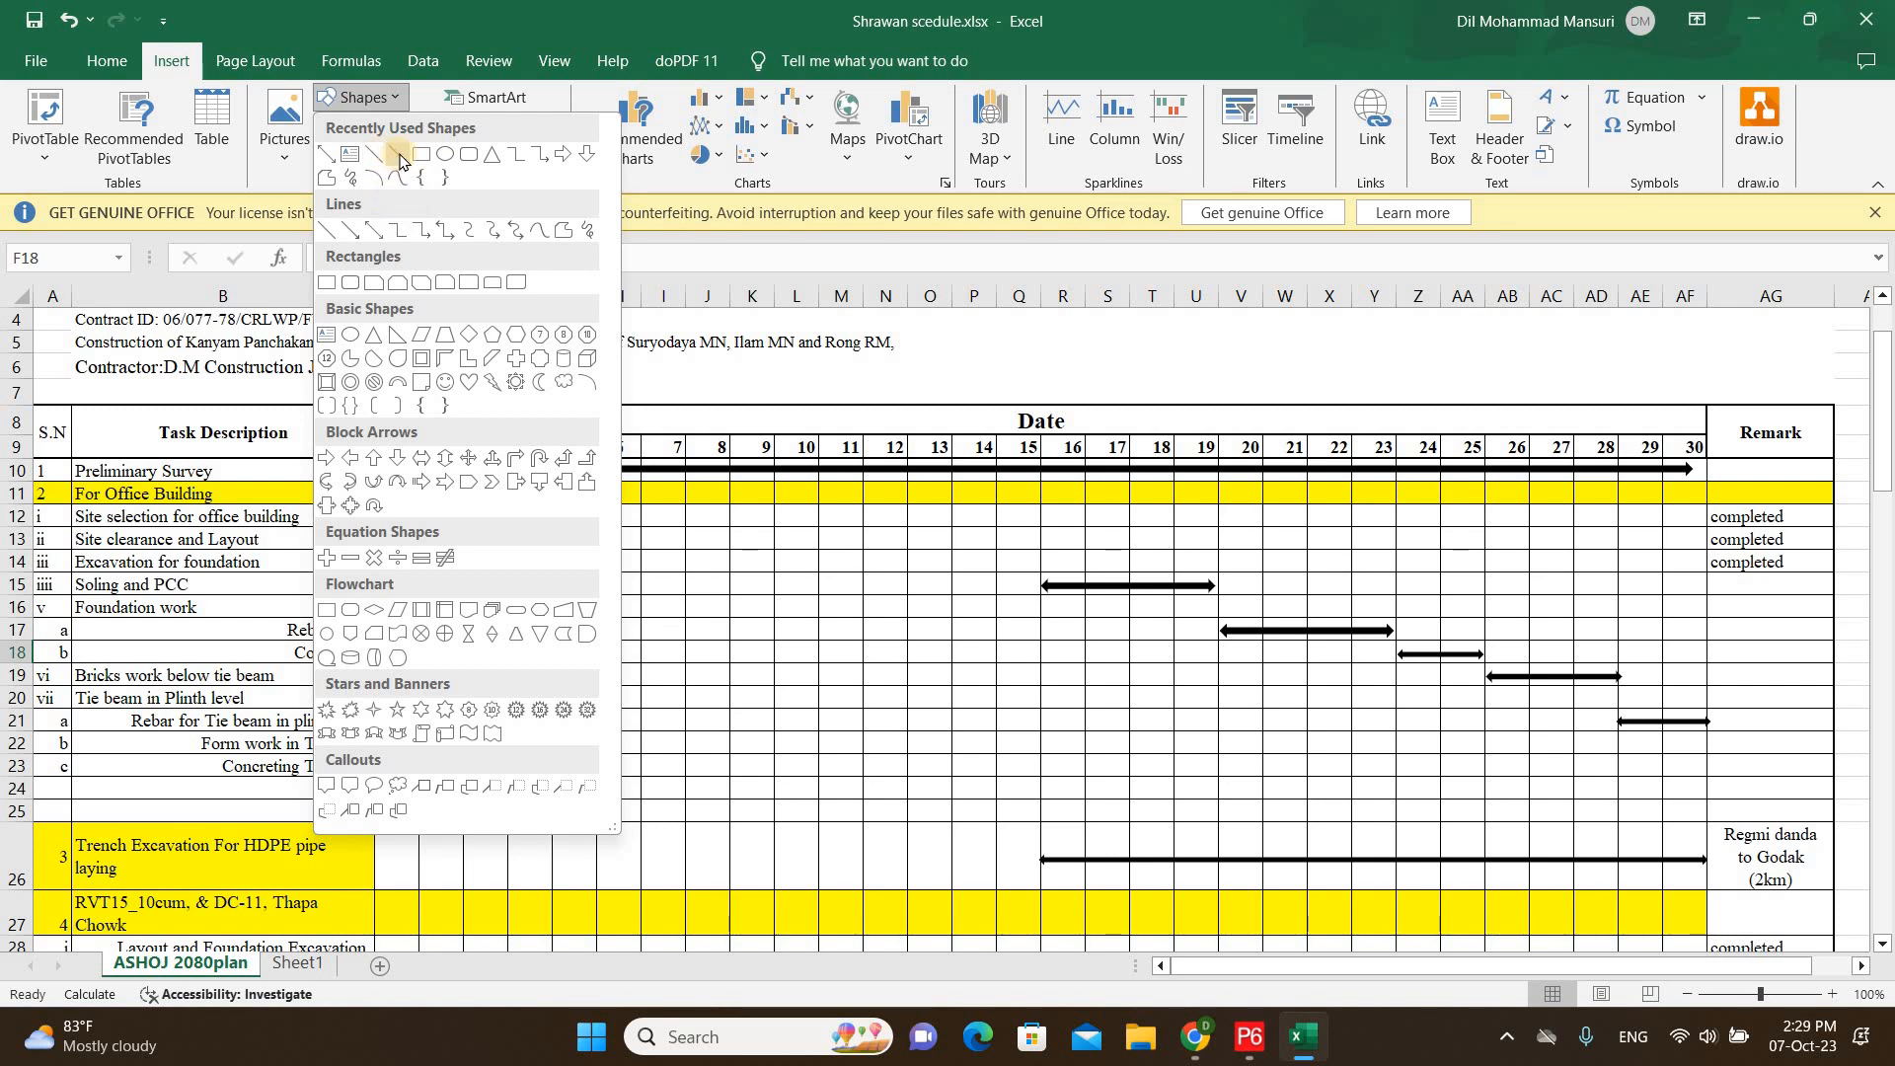
left_click(375, 237)
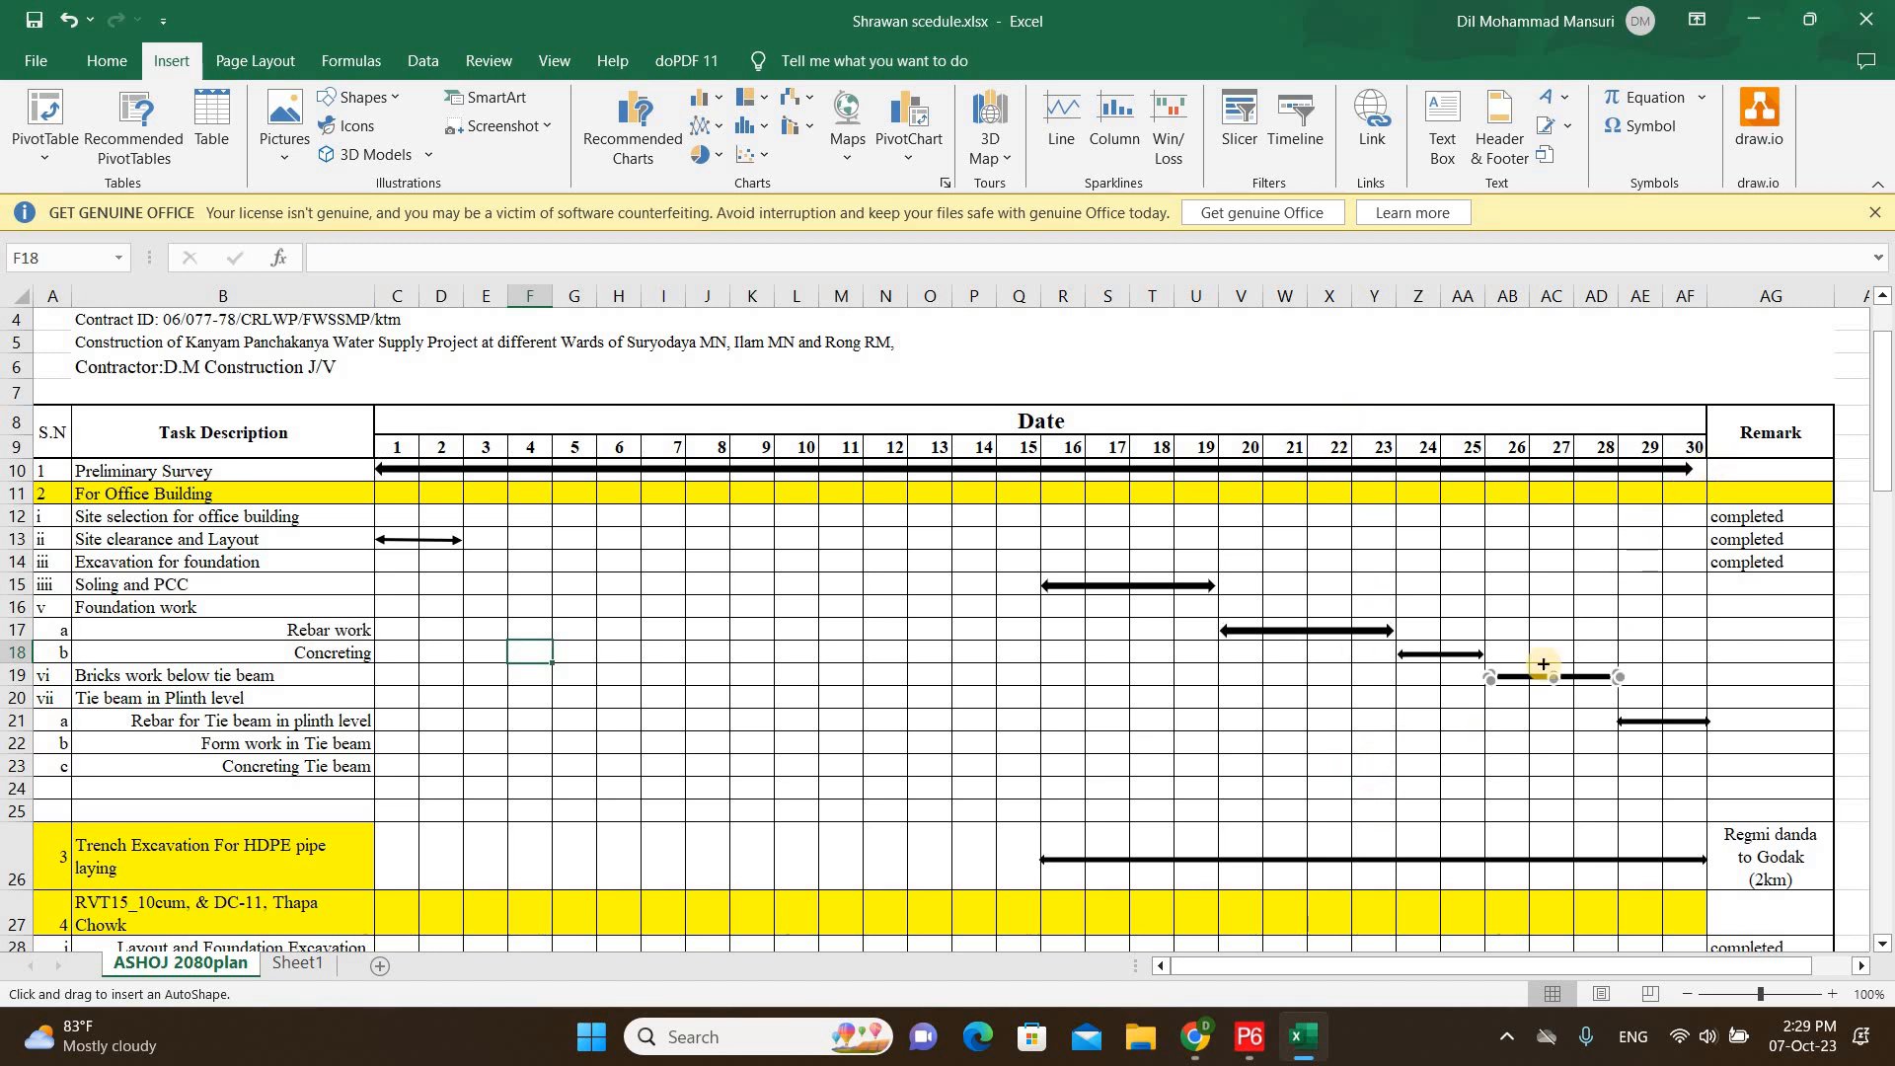
left_click_drag(1352, 791, 1707, 791)
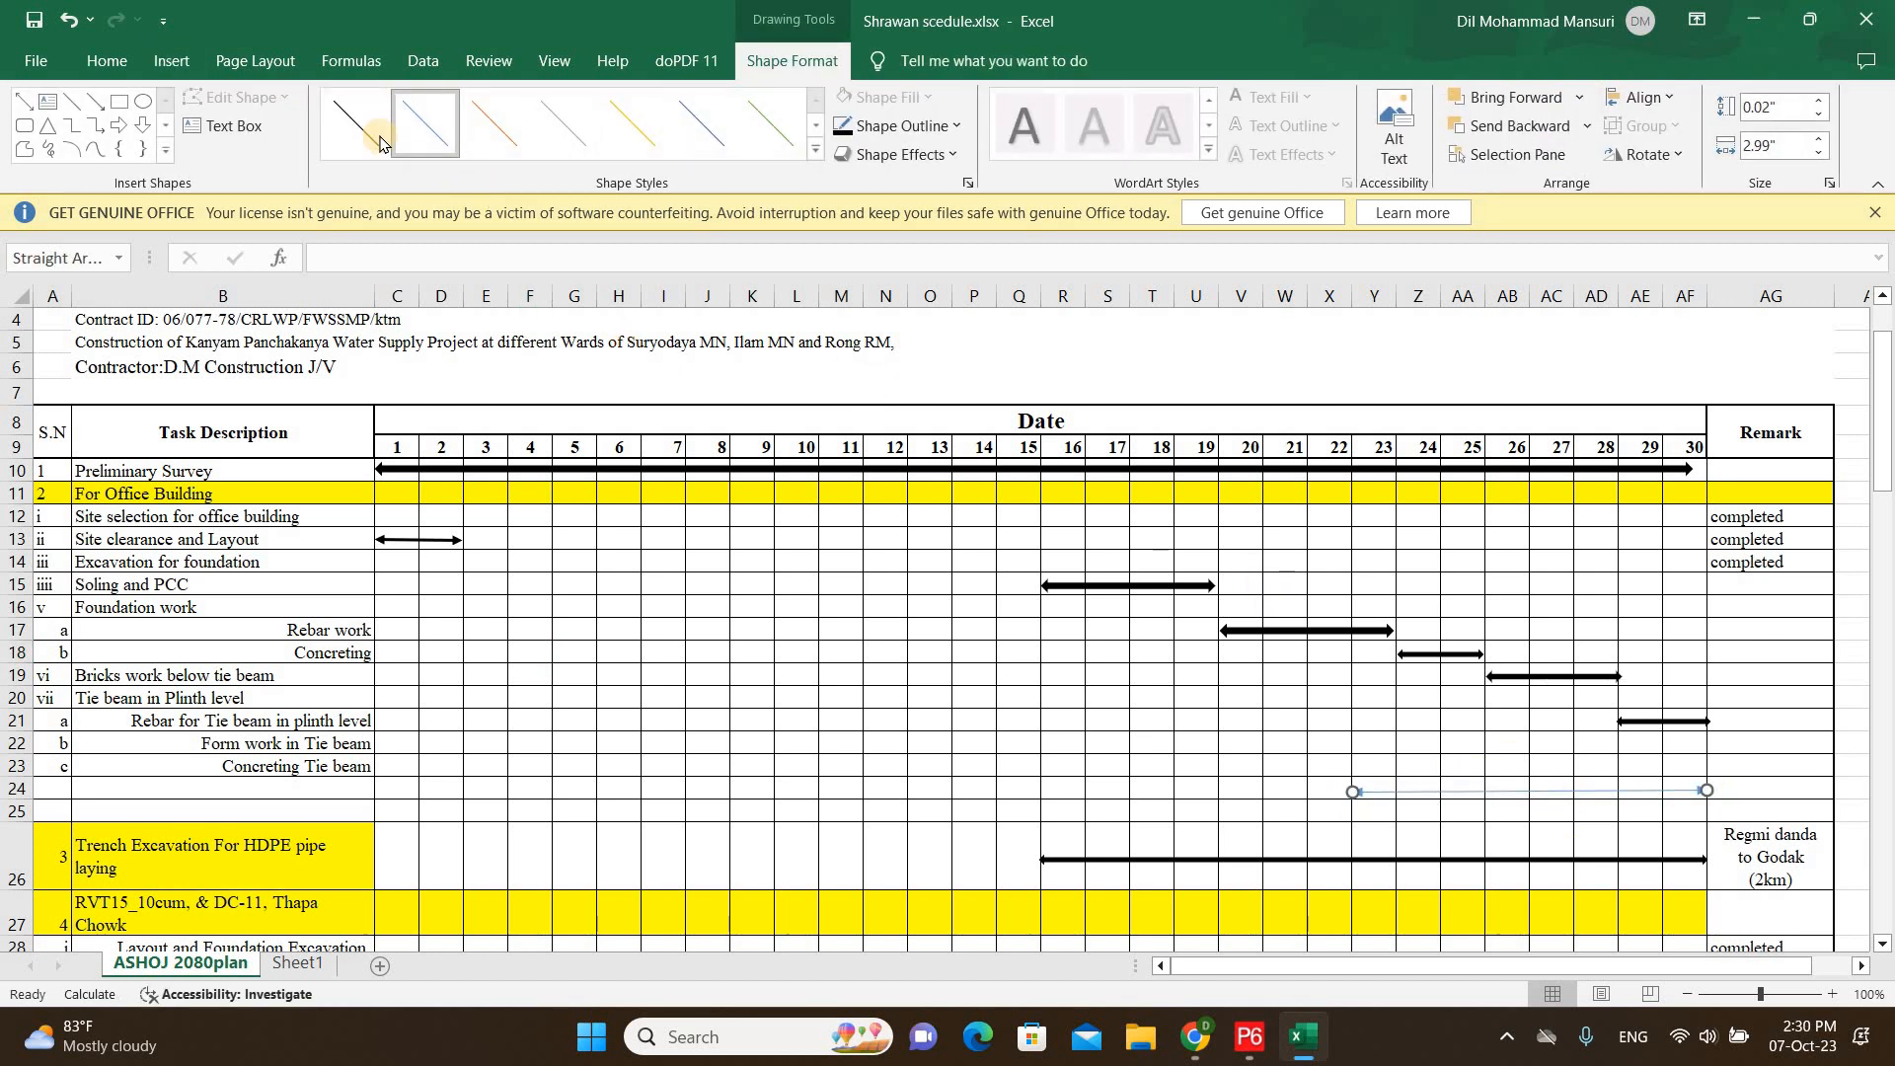
Format the row 24 arrow with a black outline and a 1½ pt line weight.
left_click(961, 134)
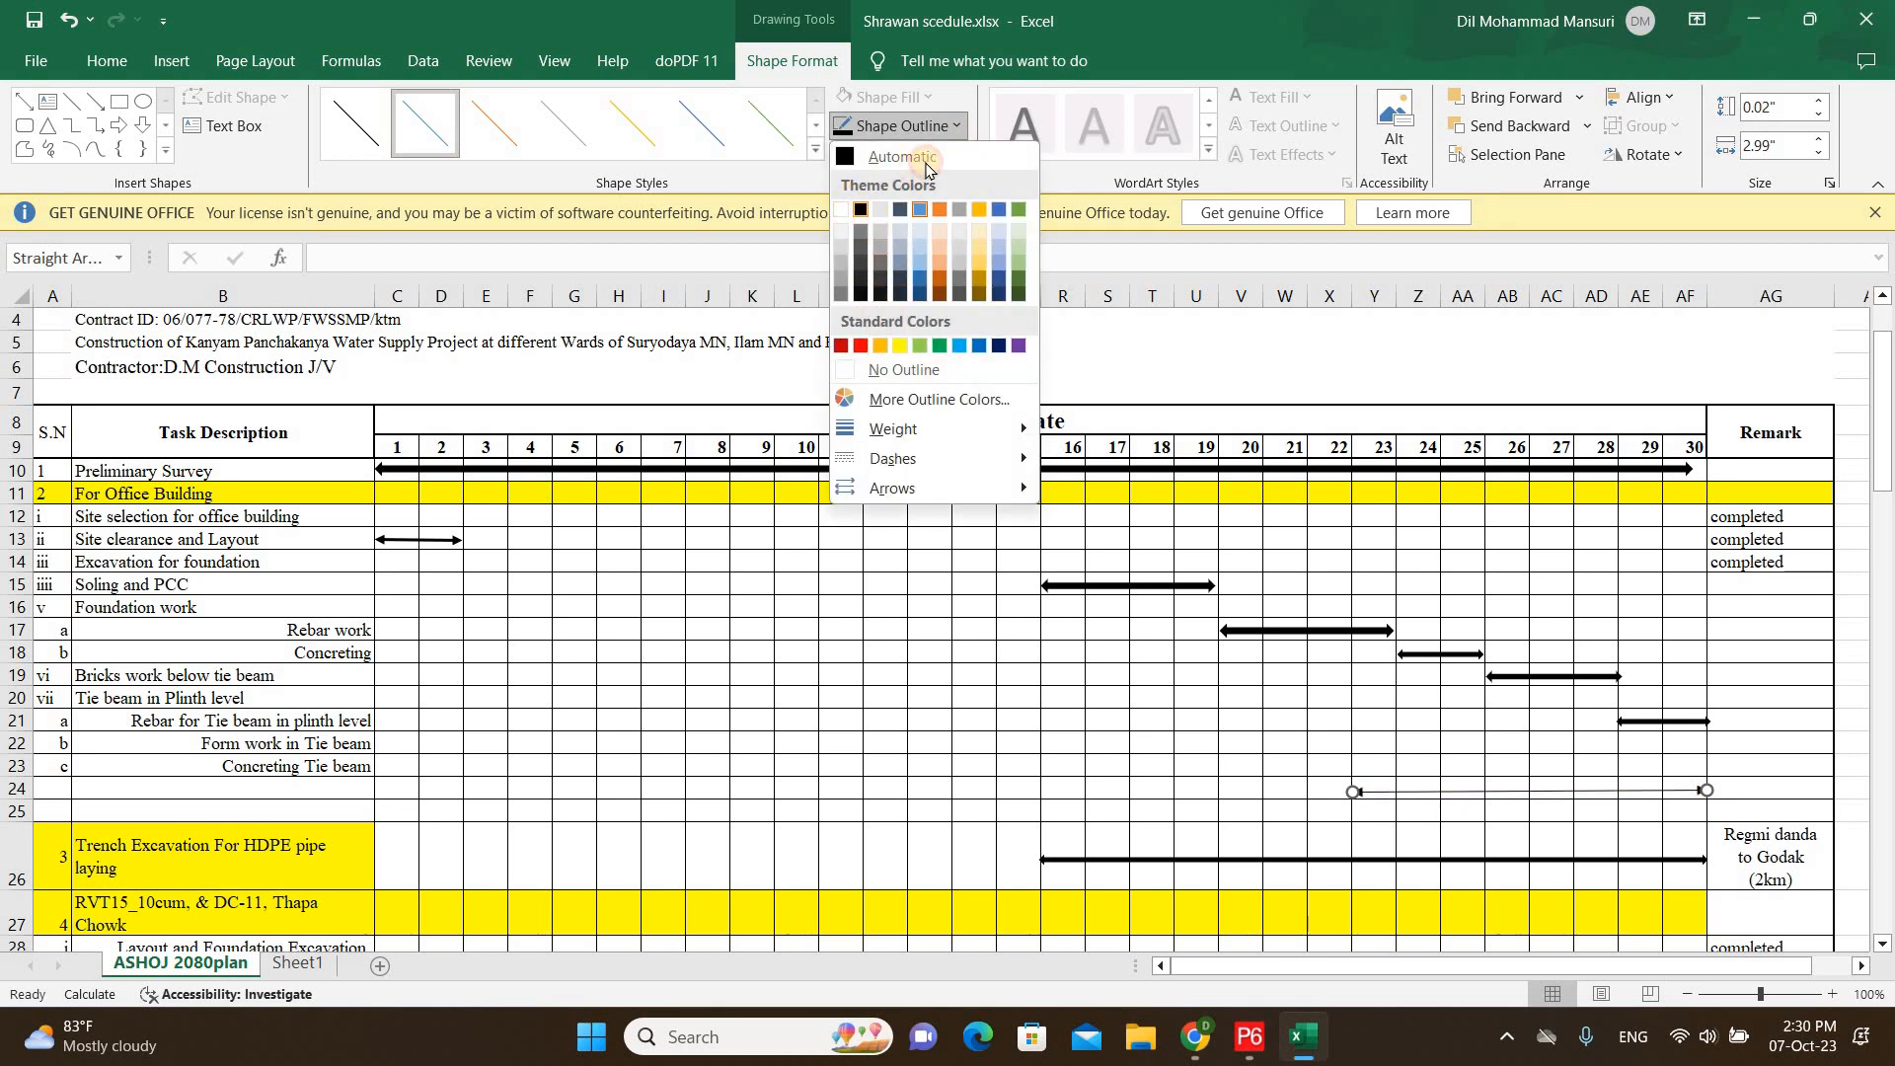
left_click(863, 212)
left_click(958, 126)
mouse_move(982, 428)
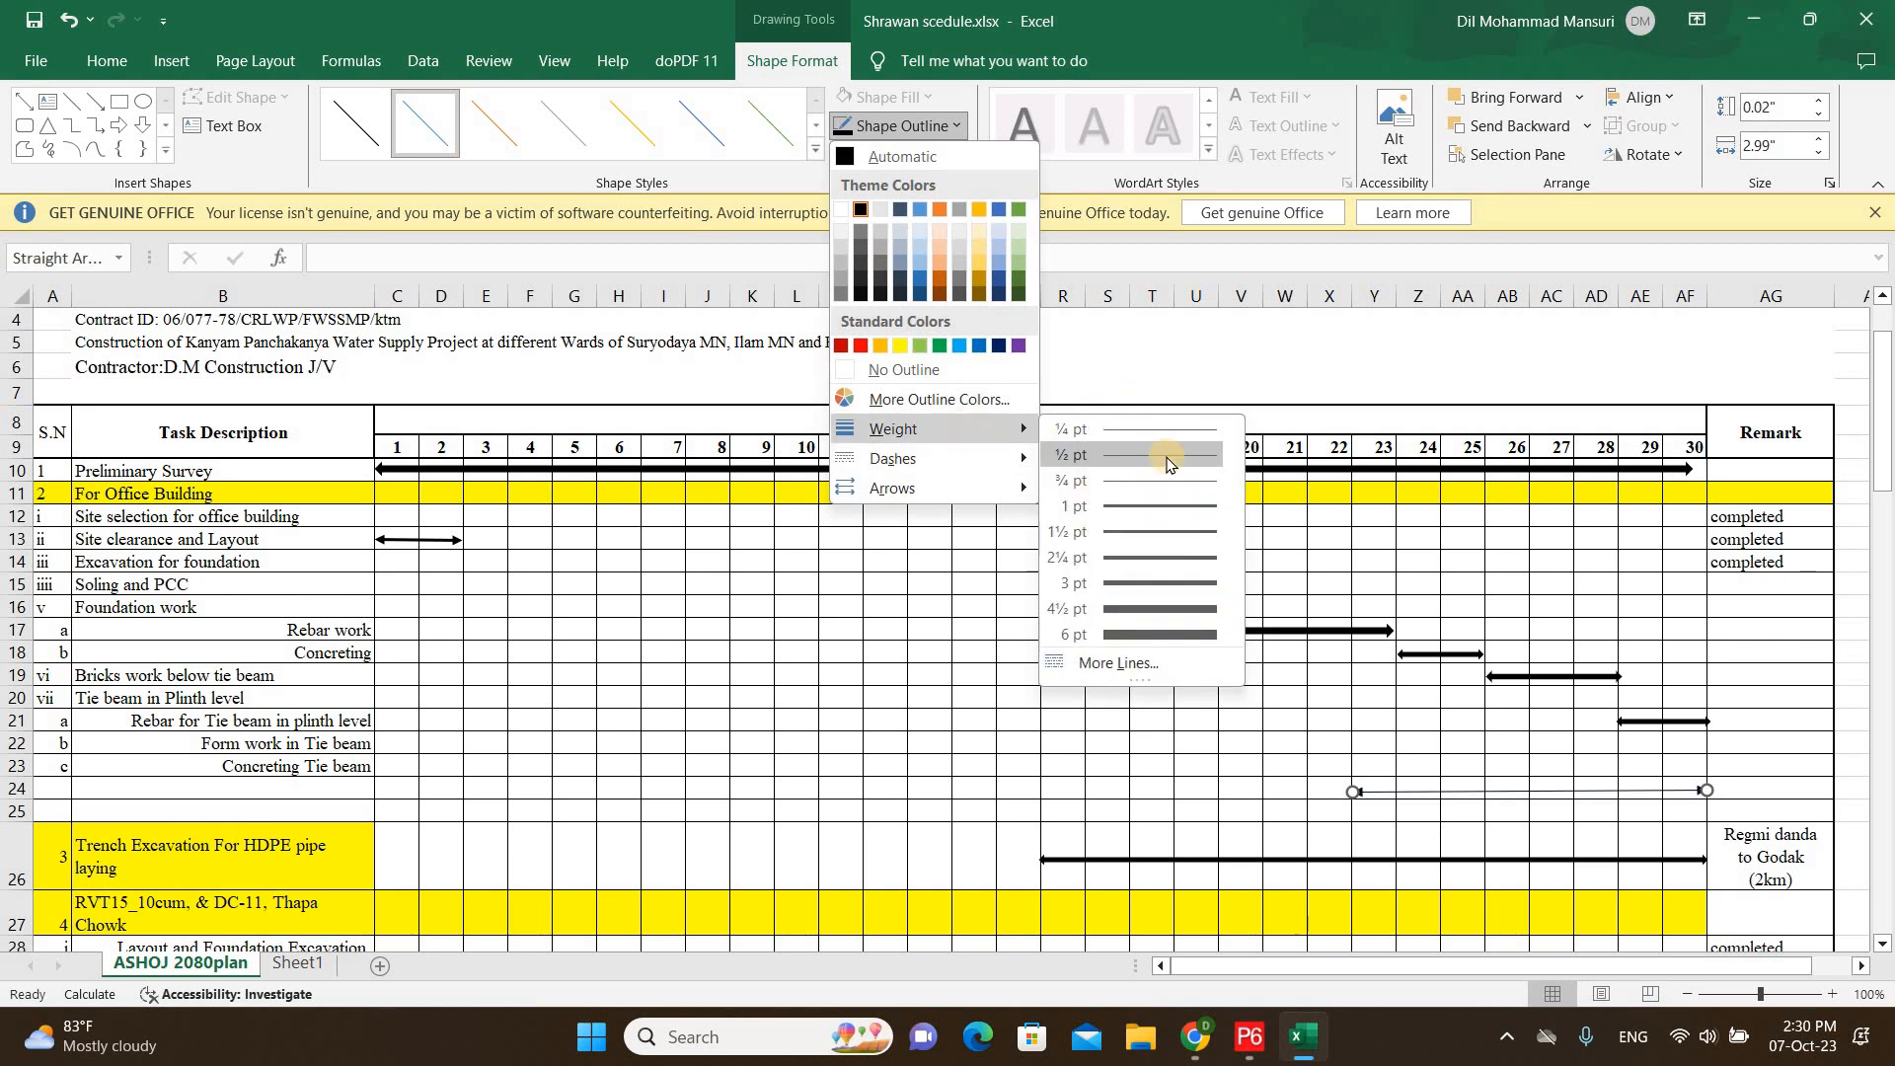
left_click(1151, 533)
left_click(1155, 720)
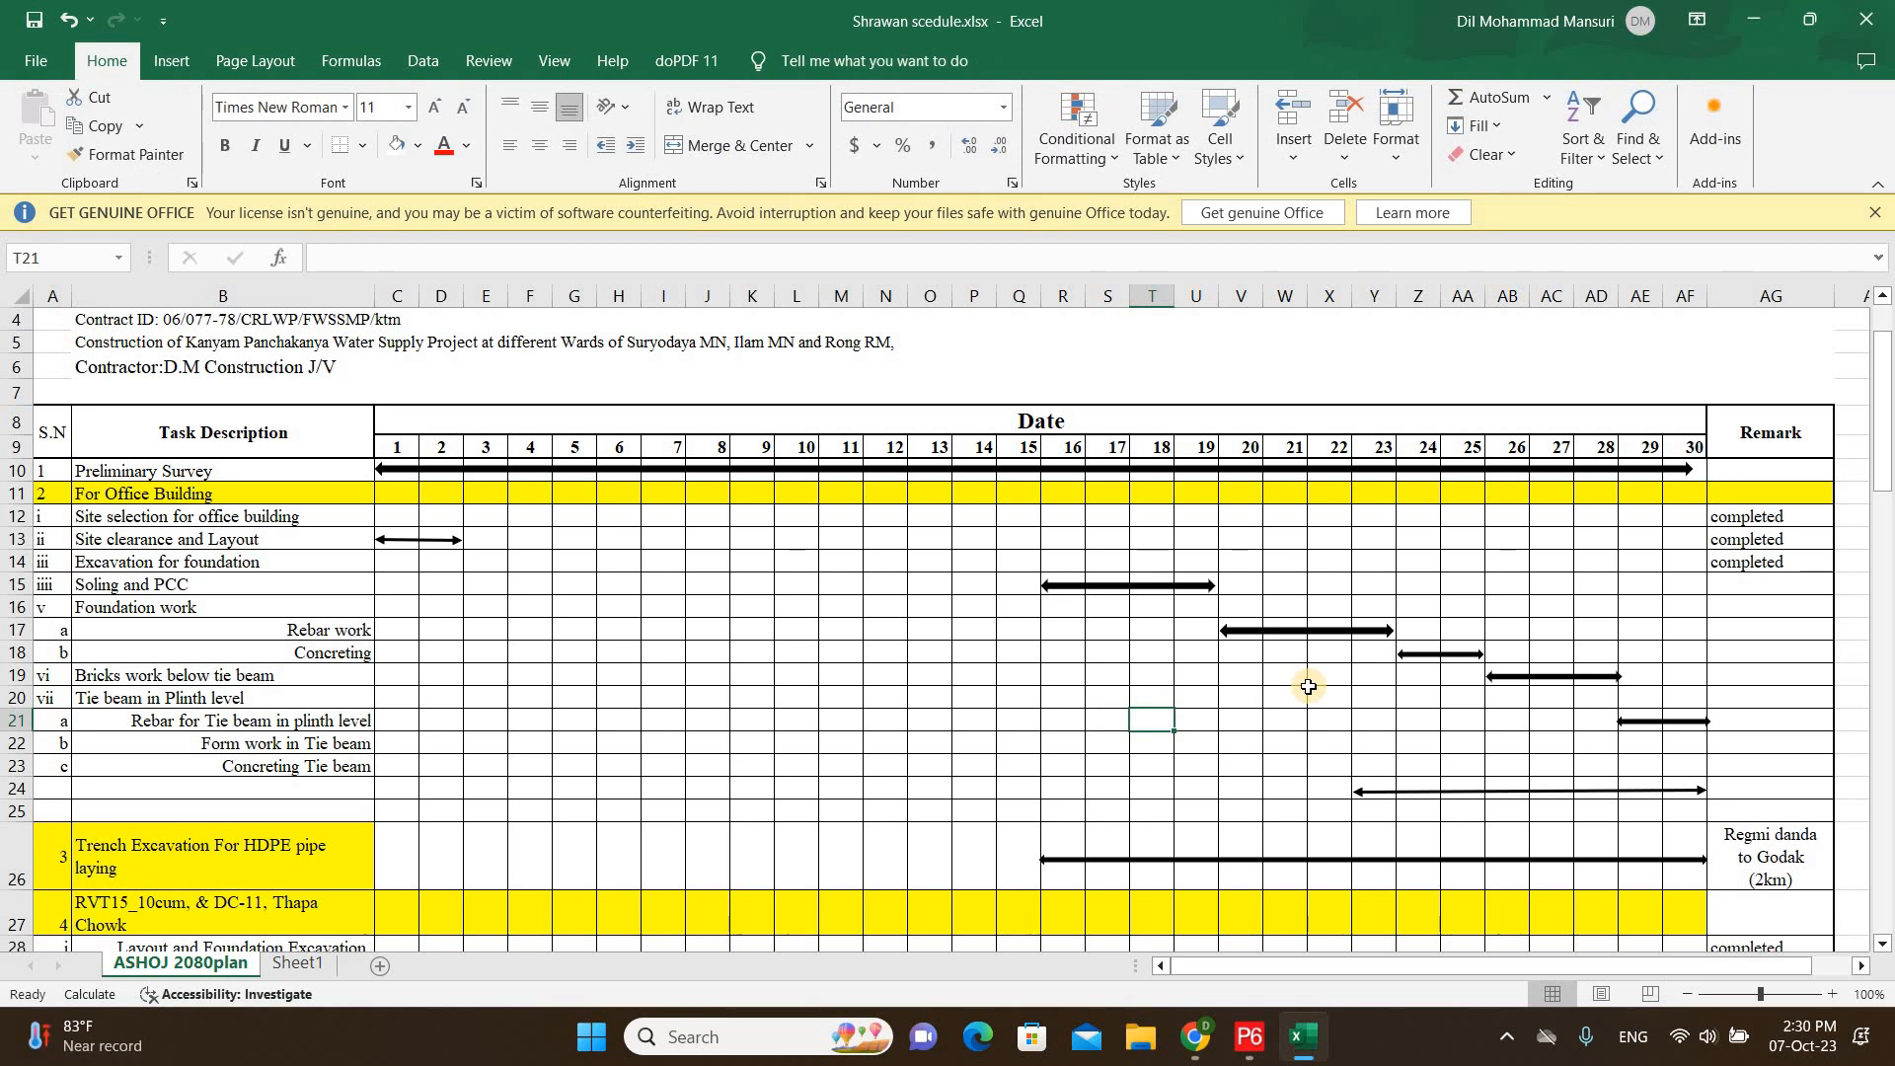
Examine the Trench Excavation For HDPE pipe laying task, its arrow bar across the dates and its location remark.
scroll(1309, 687, "down", 3)
scroll(861, 614, "up", 1)
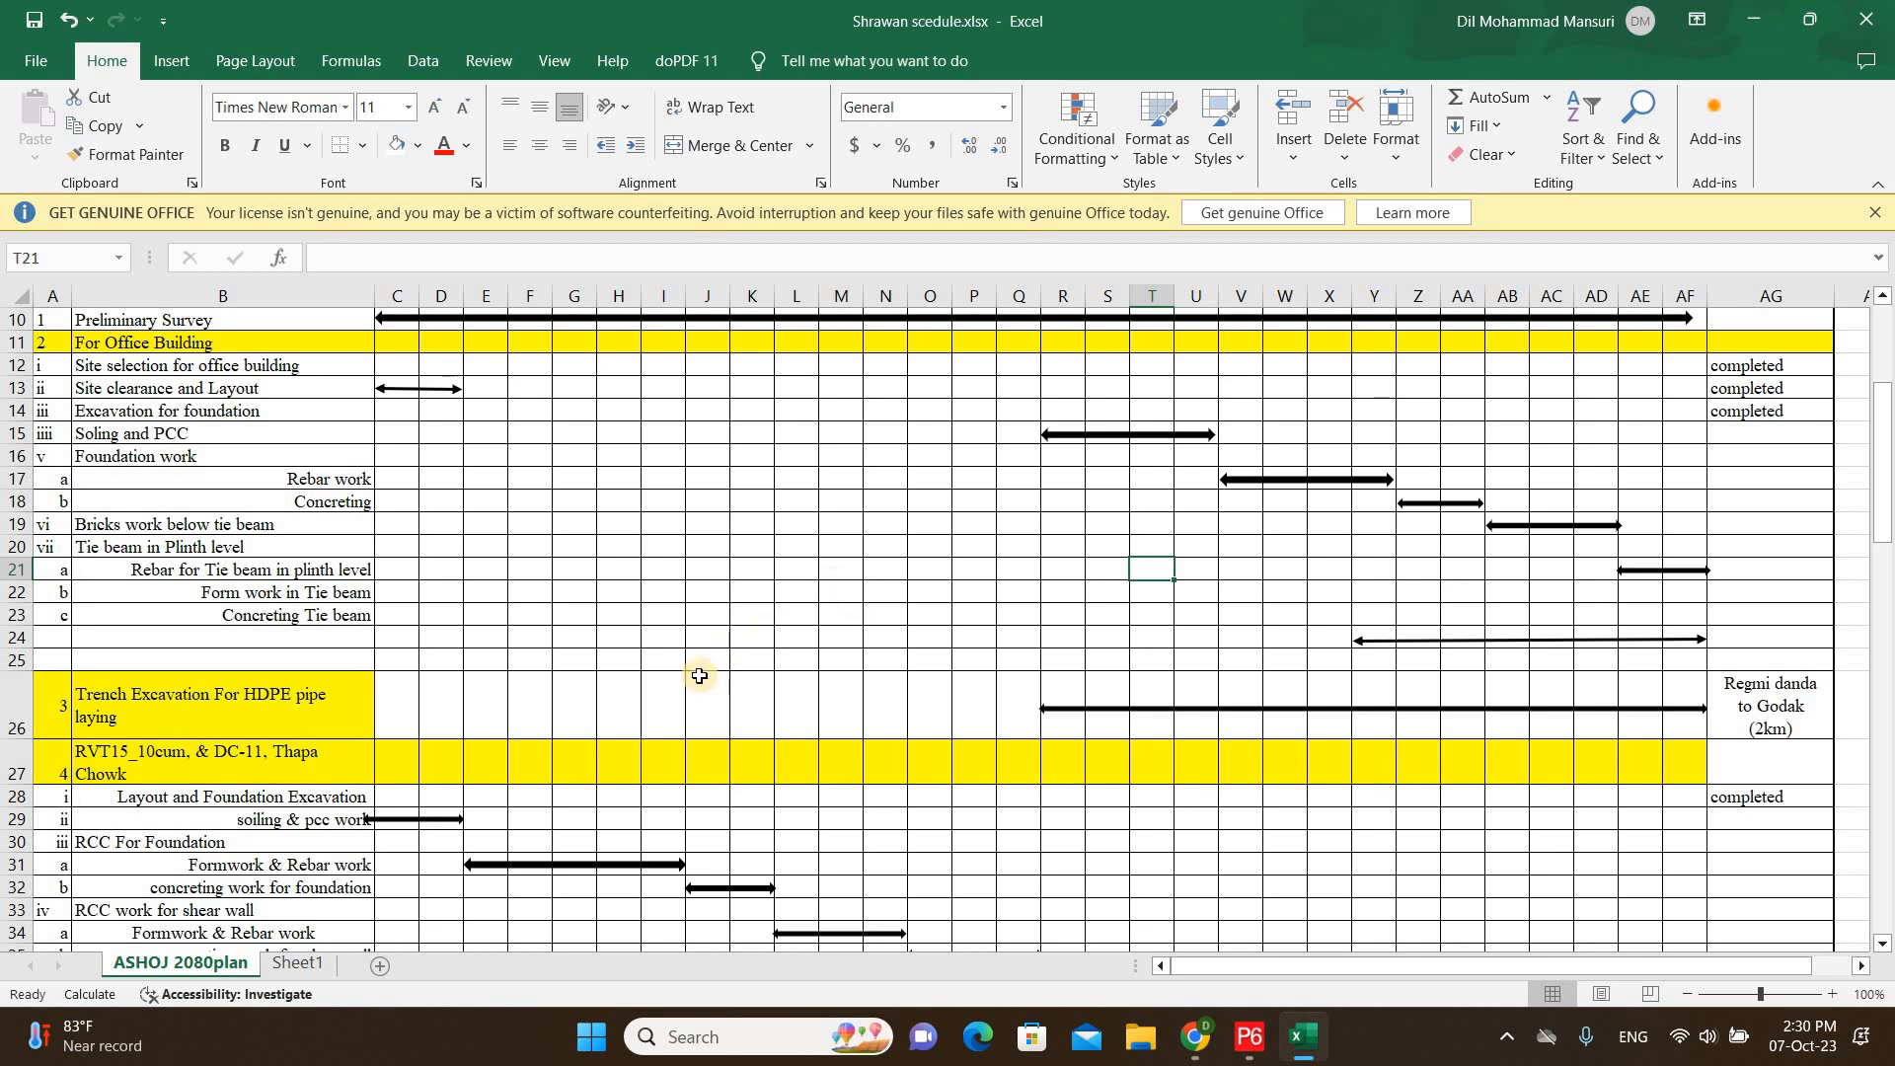
scroll(648, 677, "up", 3)
scroll(649, 677, "down", 2)
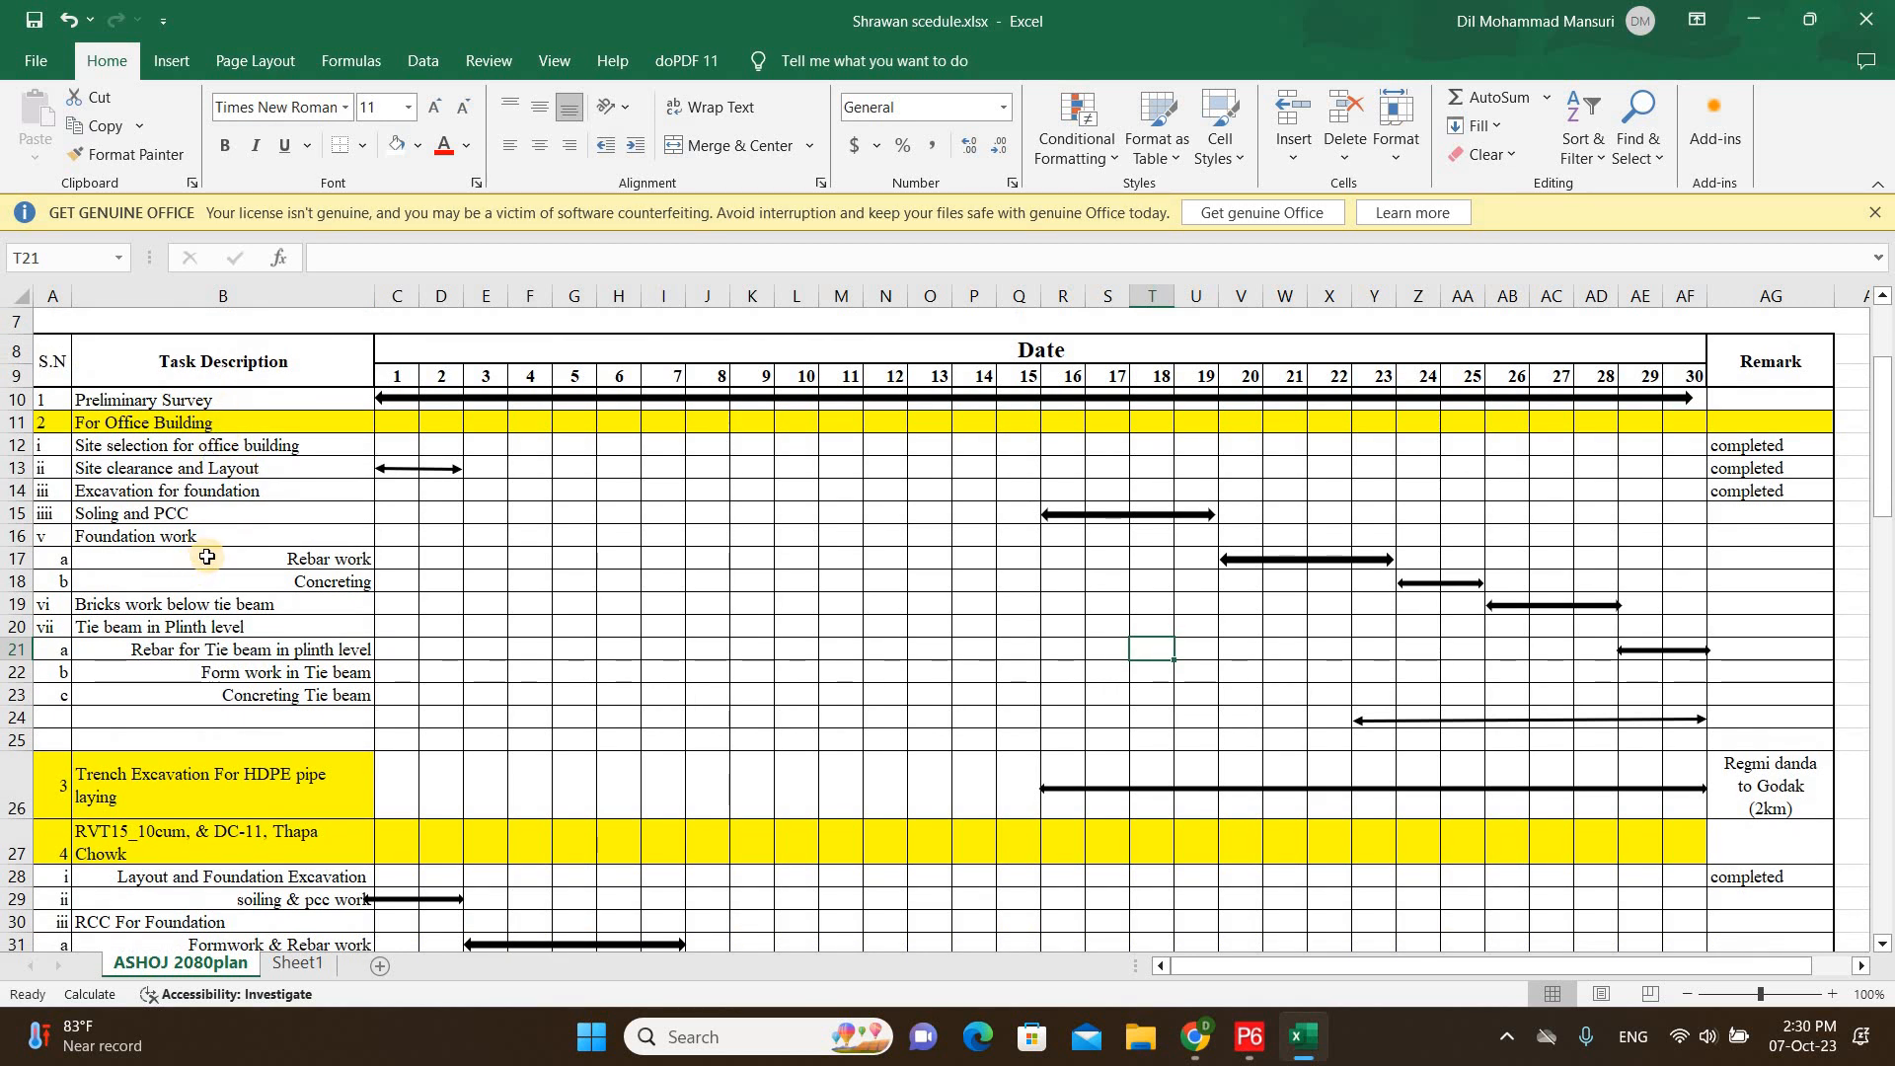
scroll(217, 555, "down", 2)
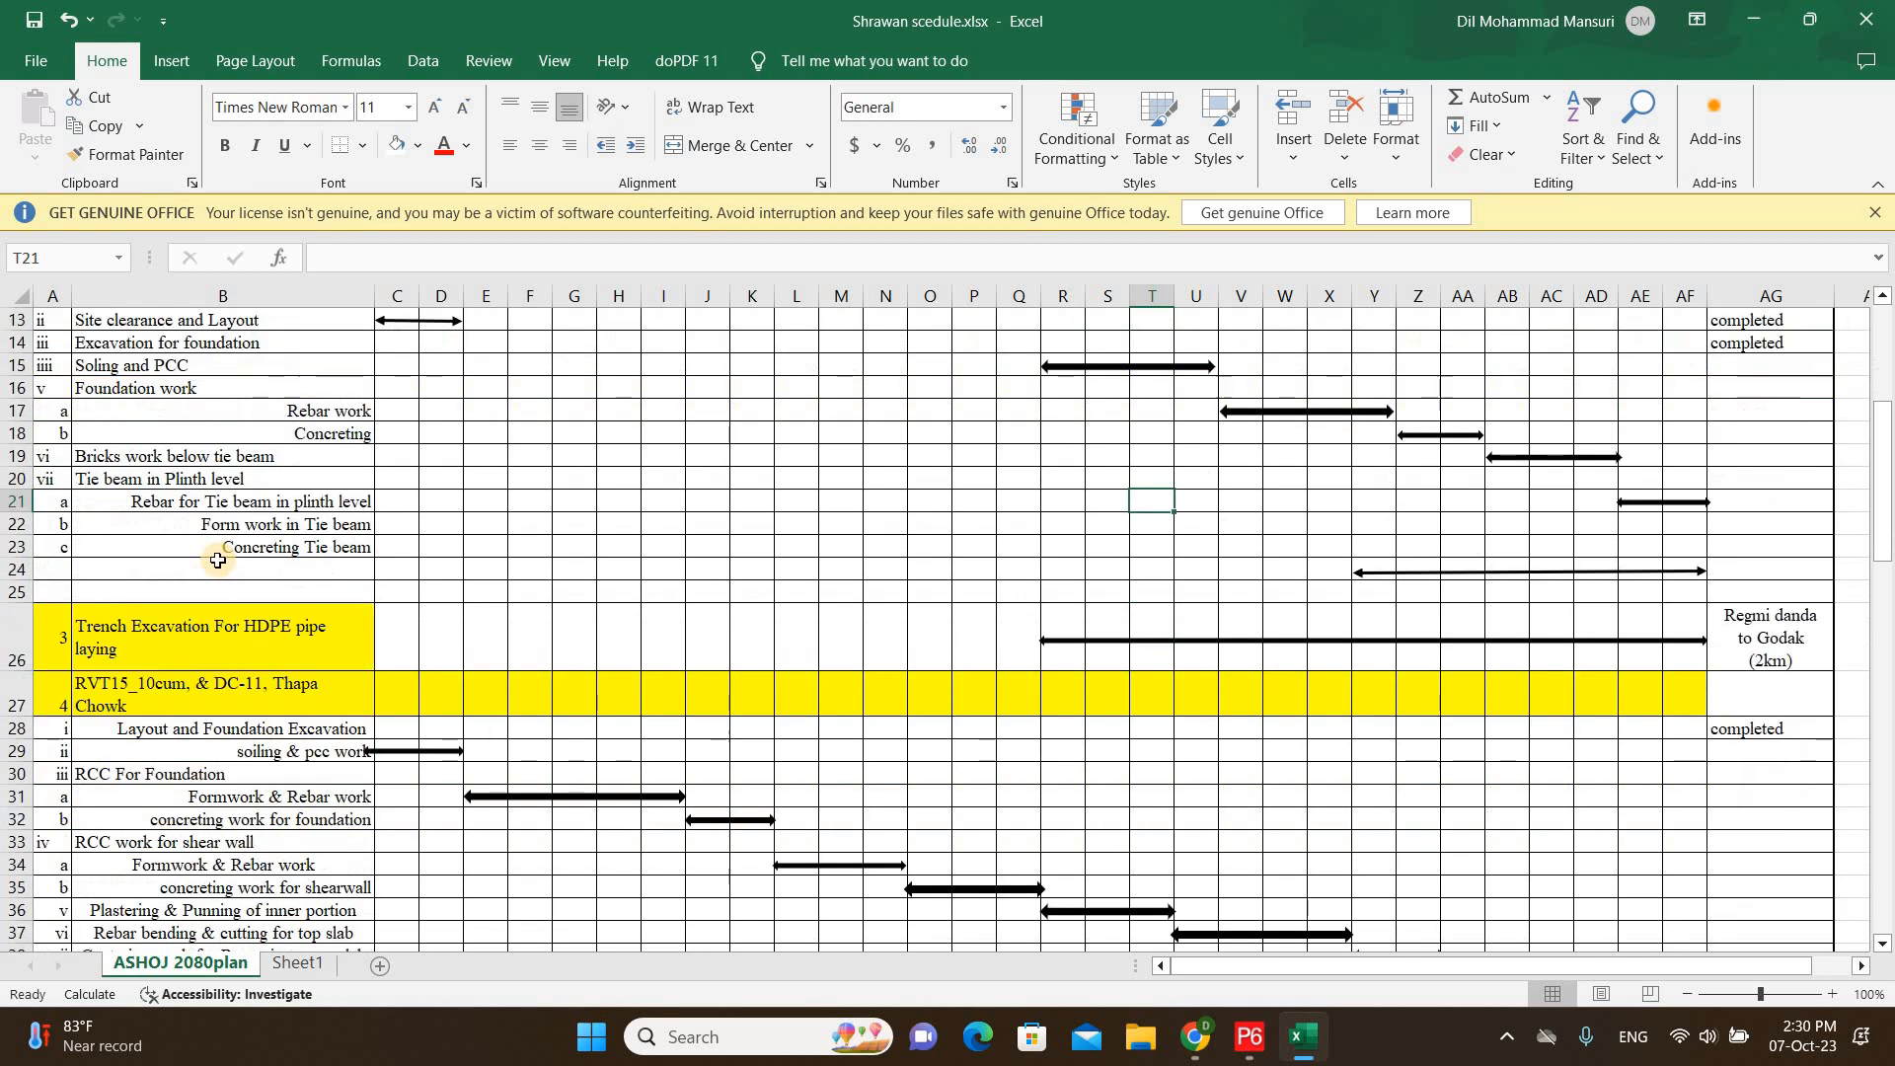
left_click(178, 647)
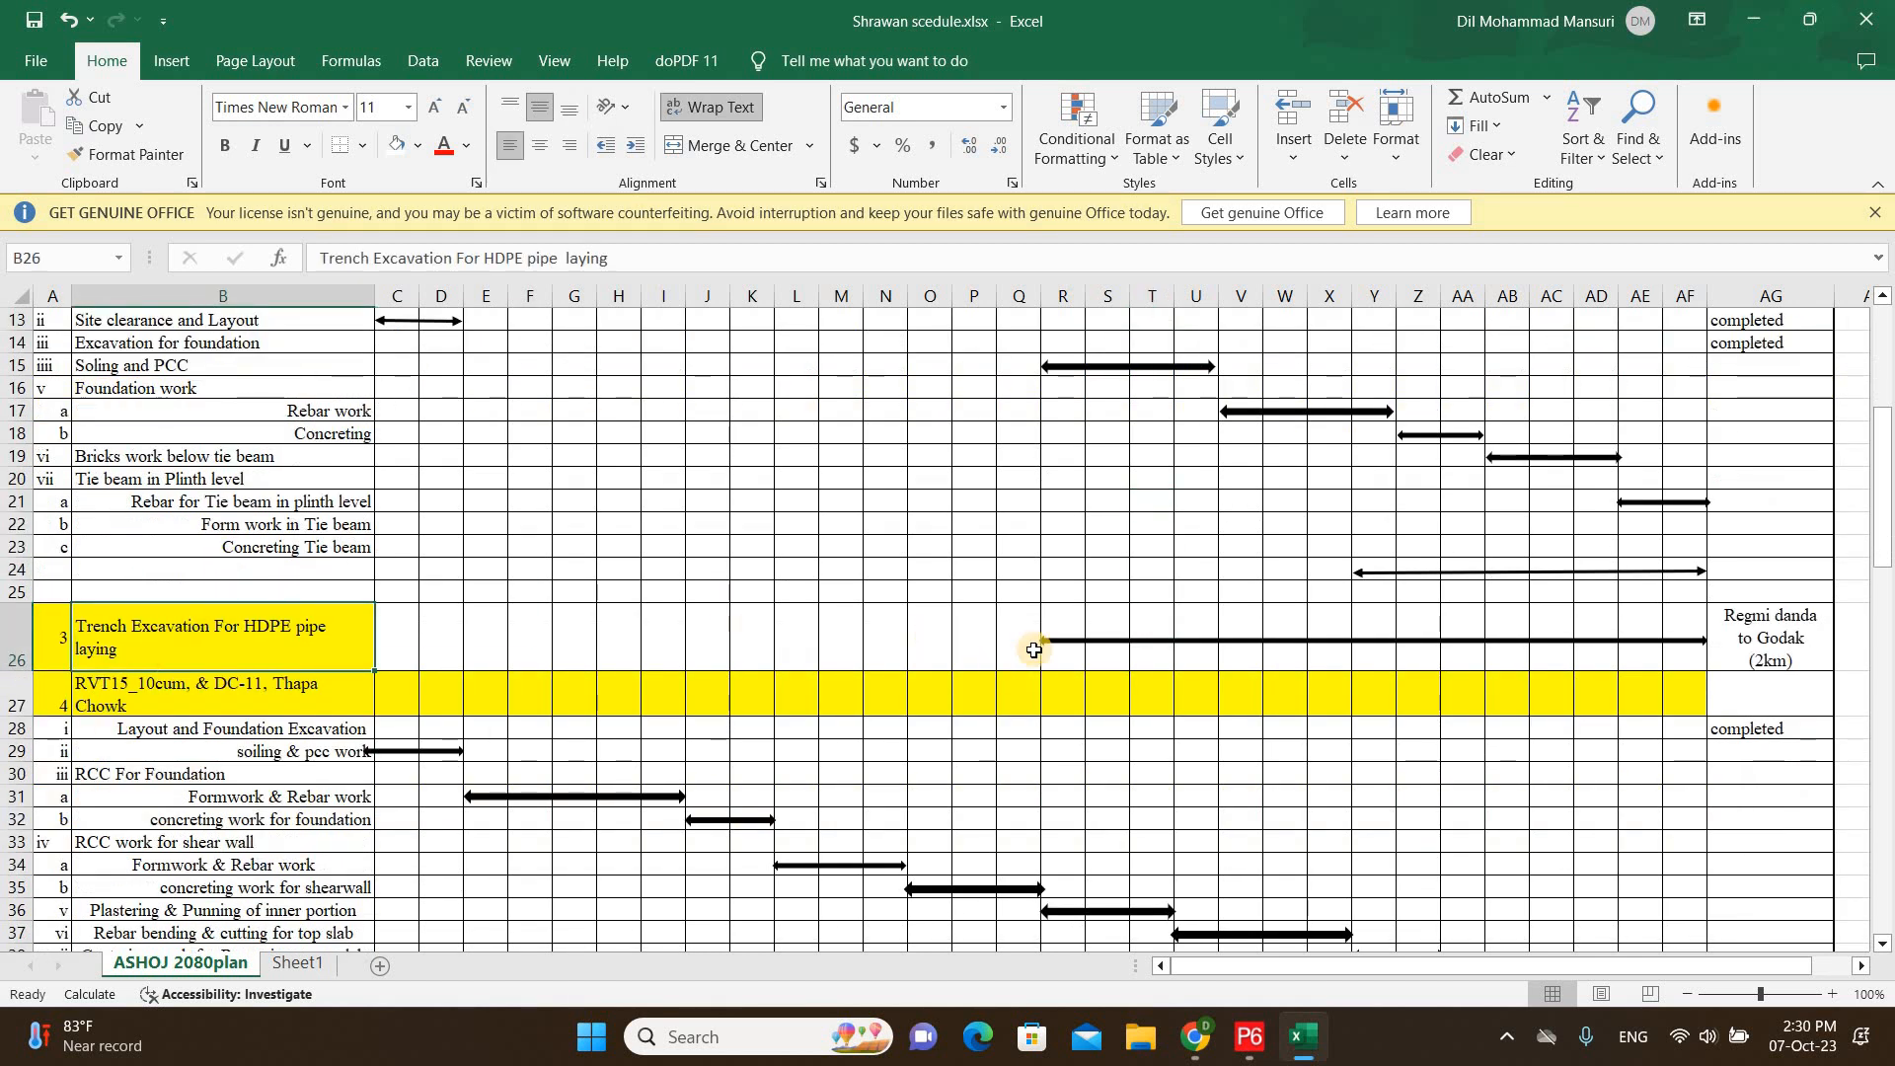
scroll(1052, 643, "up", 4)
scroll(1052, 643, "down", 2)
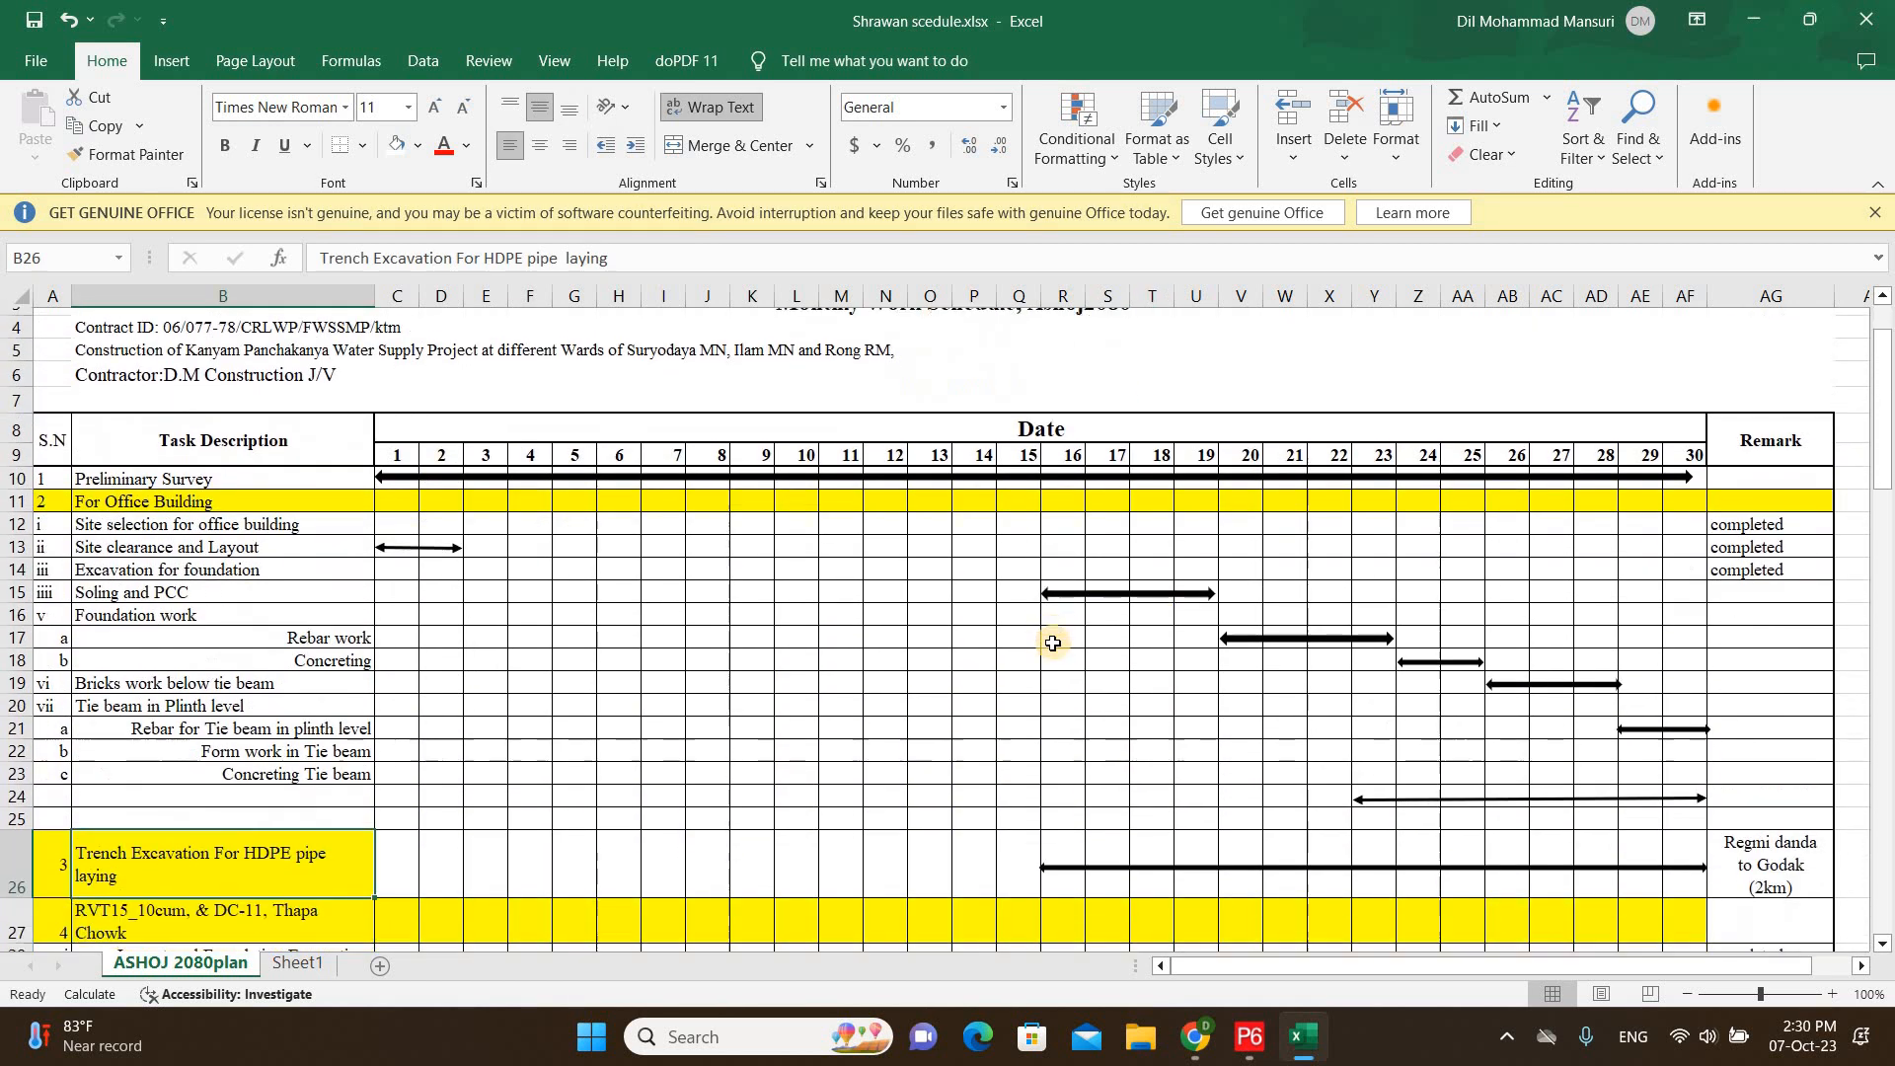
scroll(1046, 839, "up", 1)
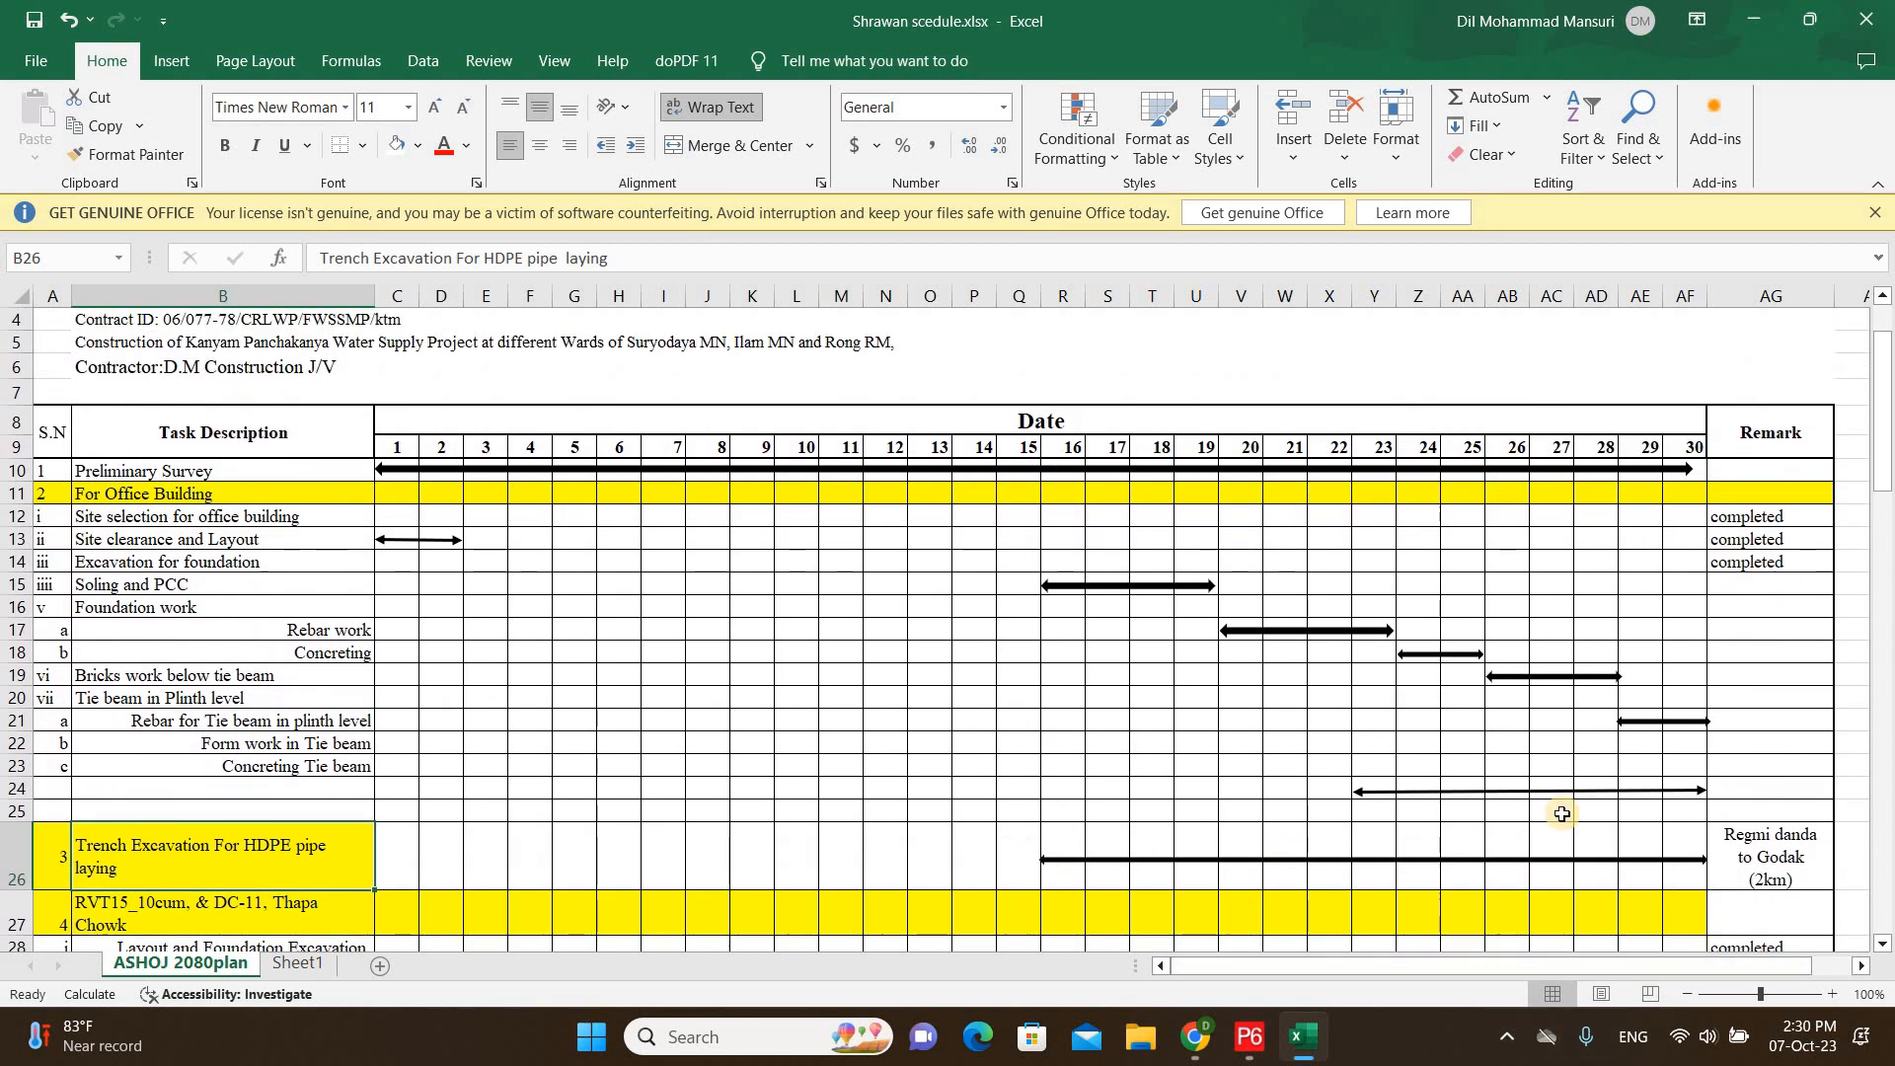
left_click(1746, 855)
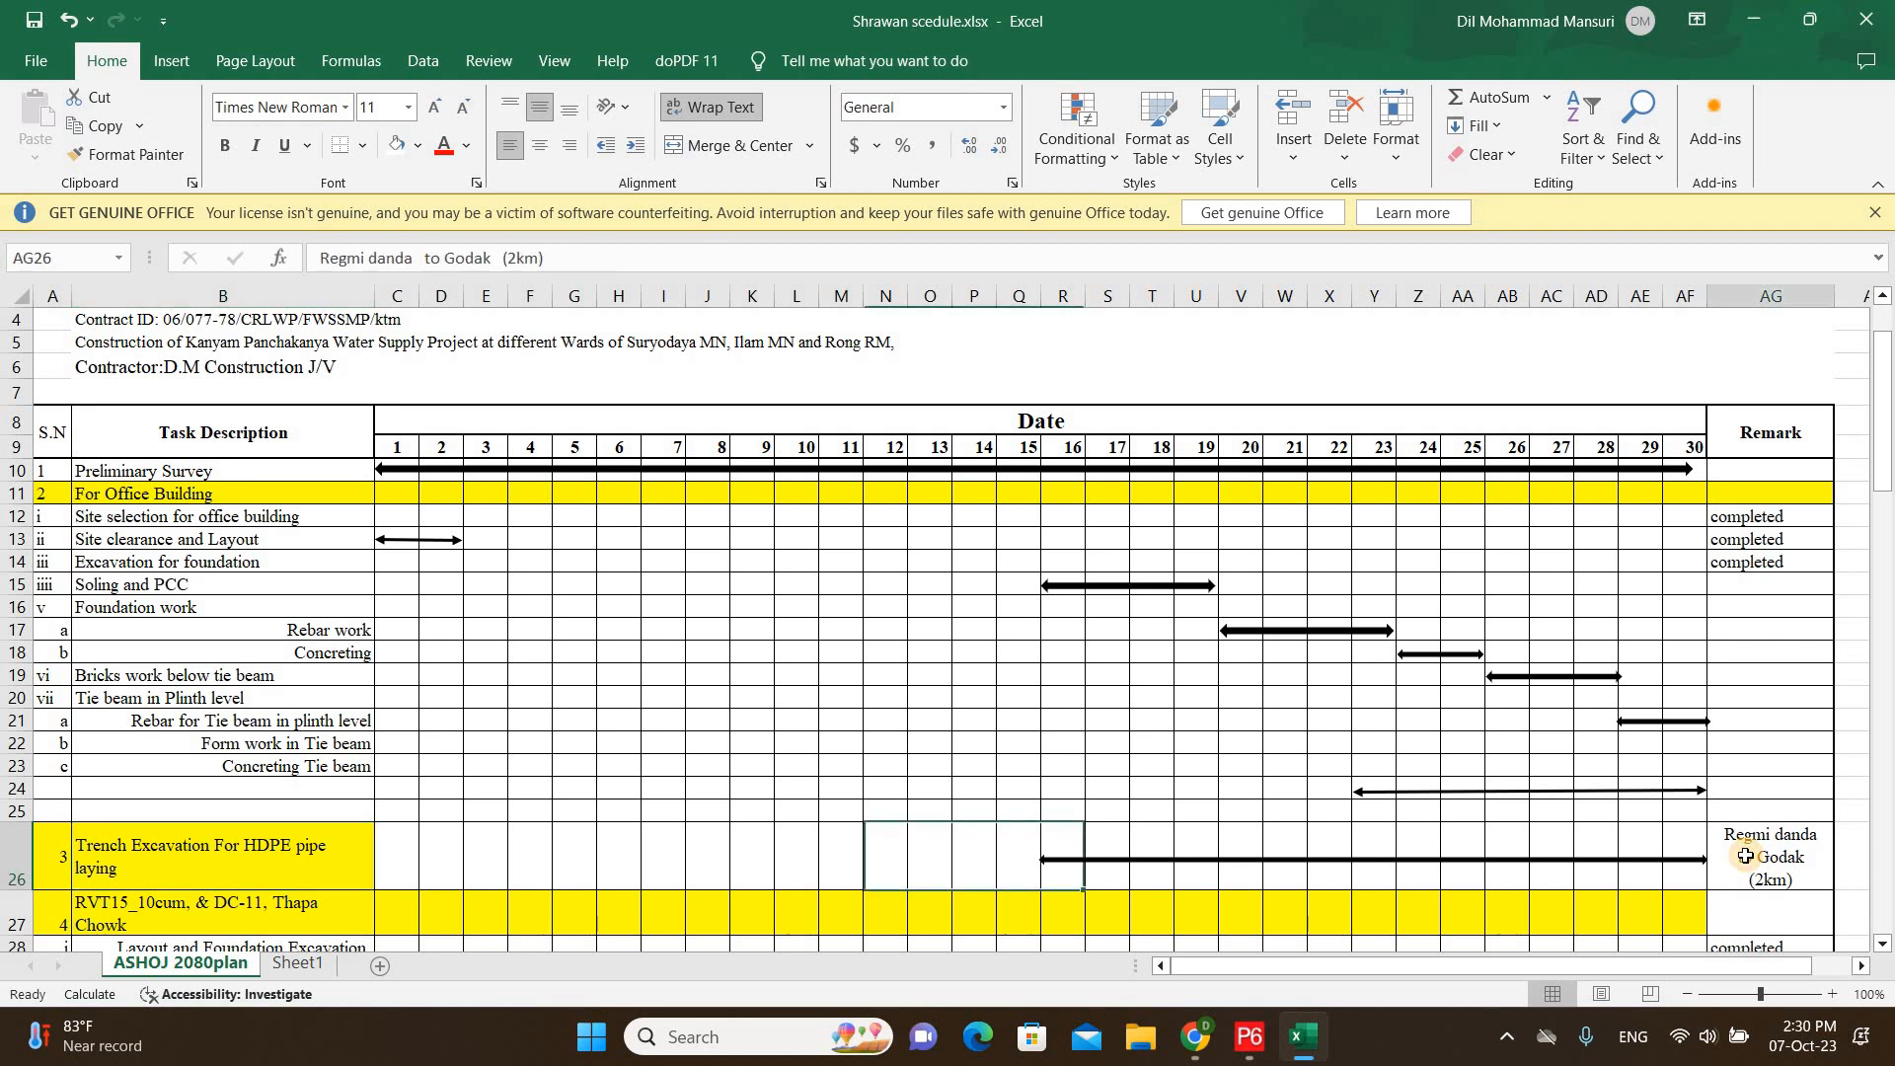
mouse_move(1746, 855)
left_mouse_down()
mouse_move(1586, 847)
mouse_move(1601, 830)
mouse_move(1772, 839)
left_mouse_up()
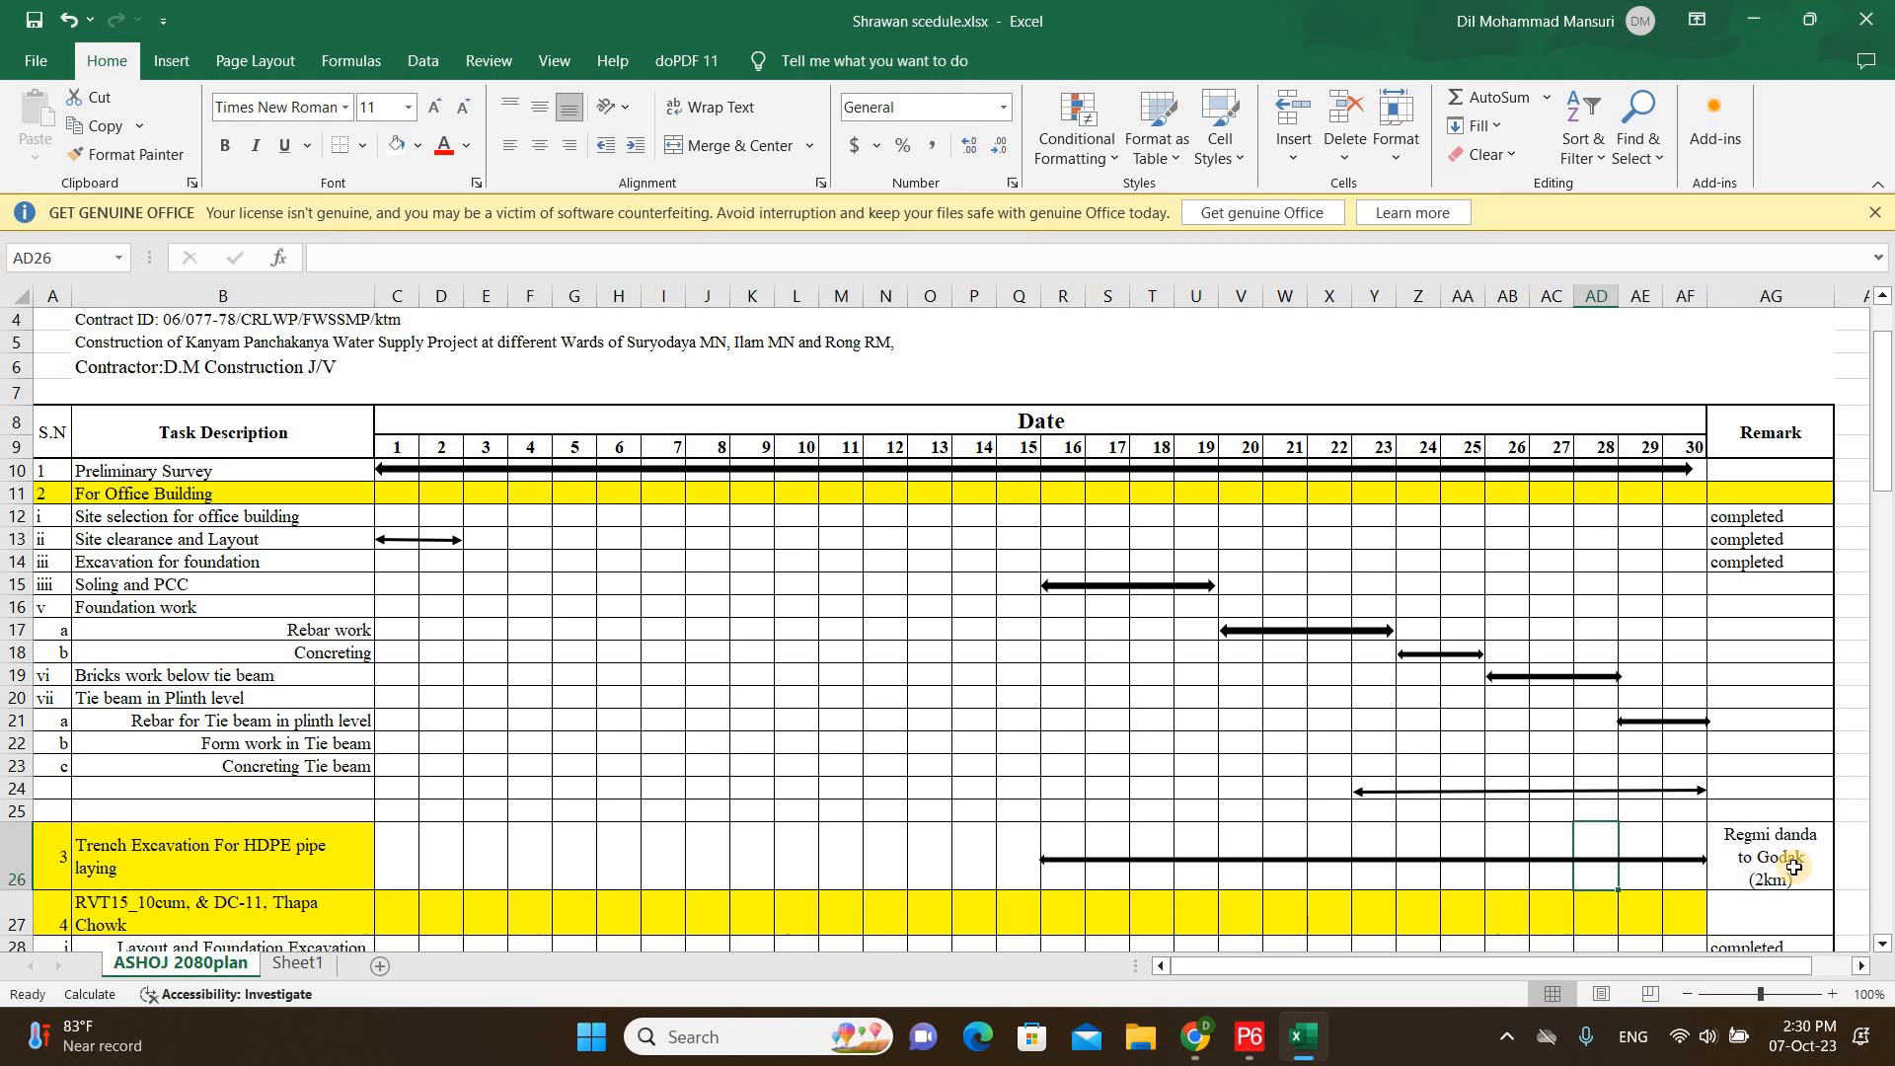
Examine the RVT15_10cum & DC-11 subtasks and their arrow bars, down to the HDPE pipe joining task's remark.
scroll(640, 650, "down", 1)
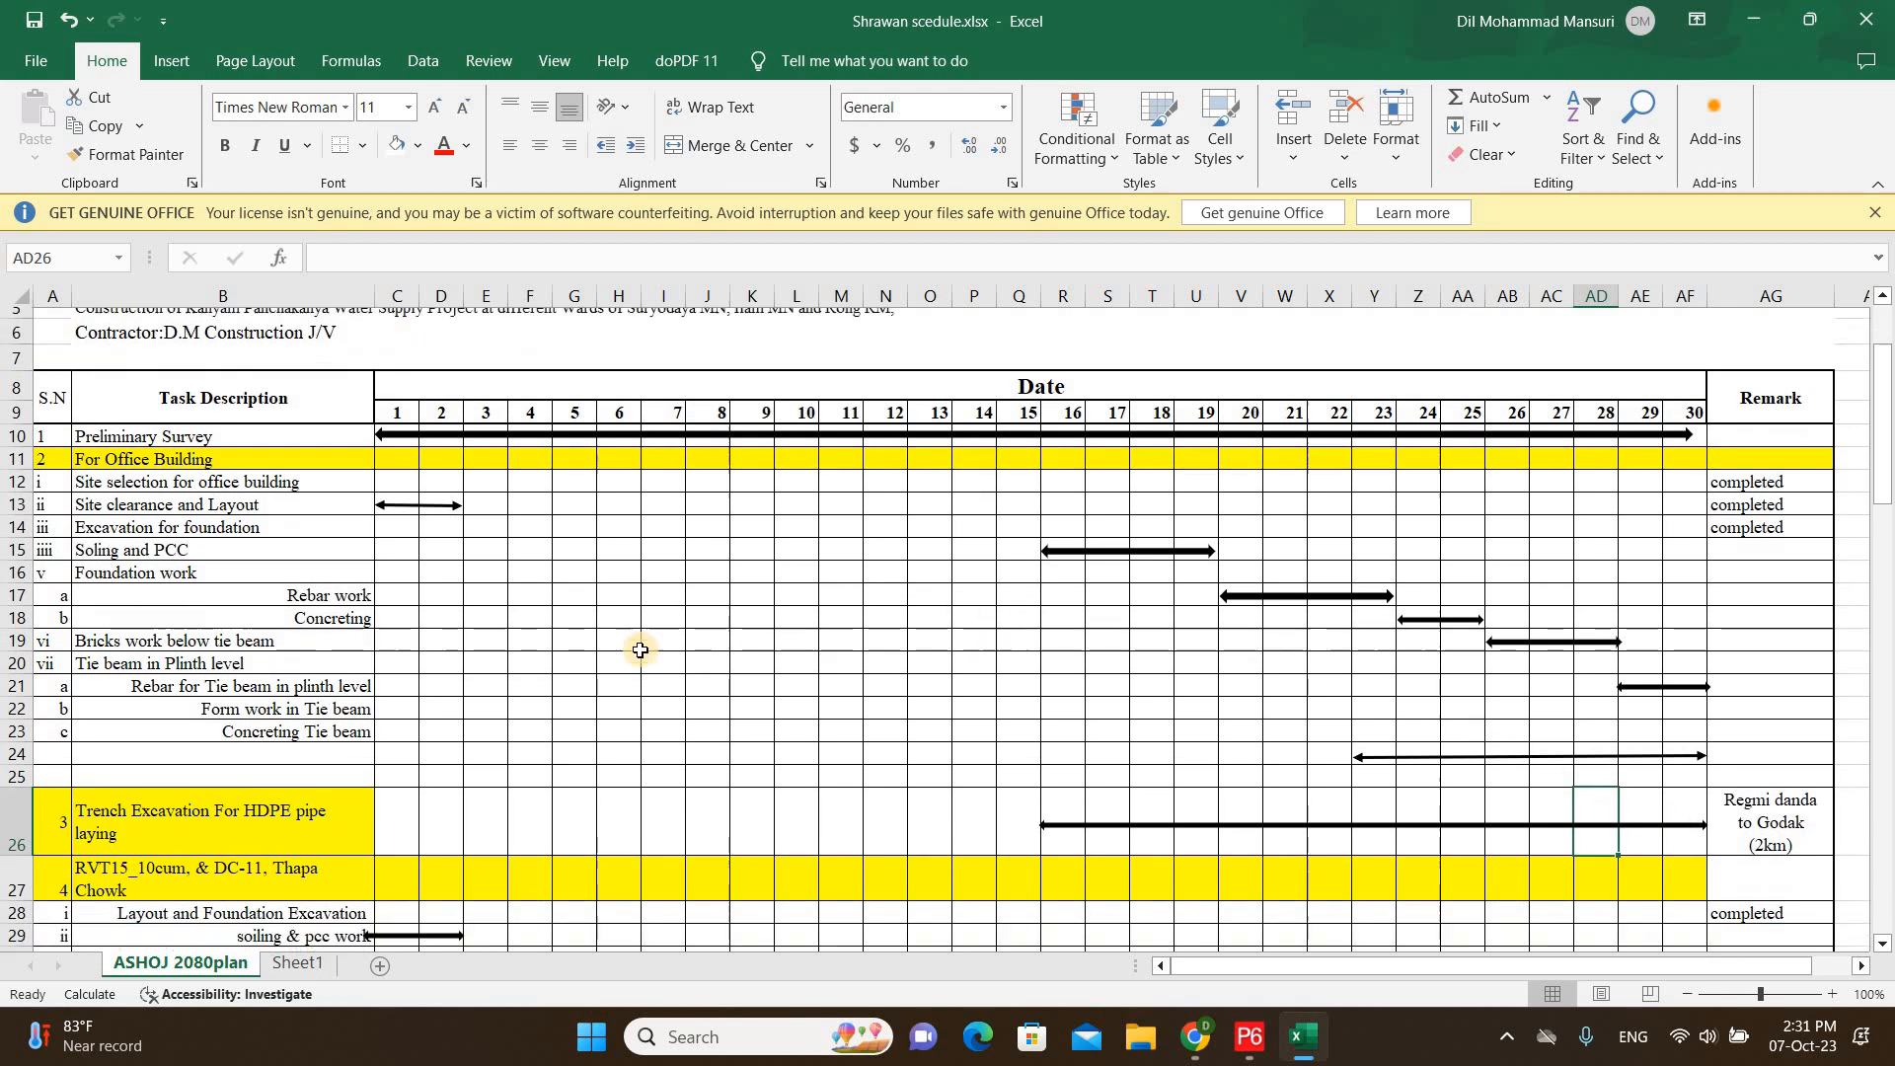
scroll(640, 650, "down", 5)
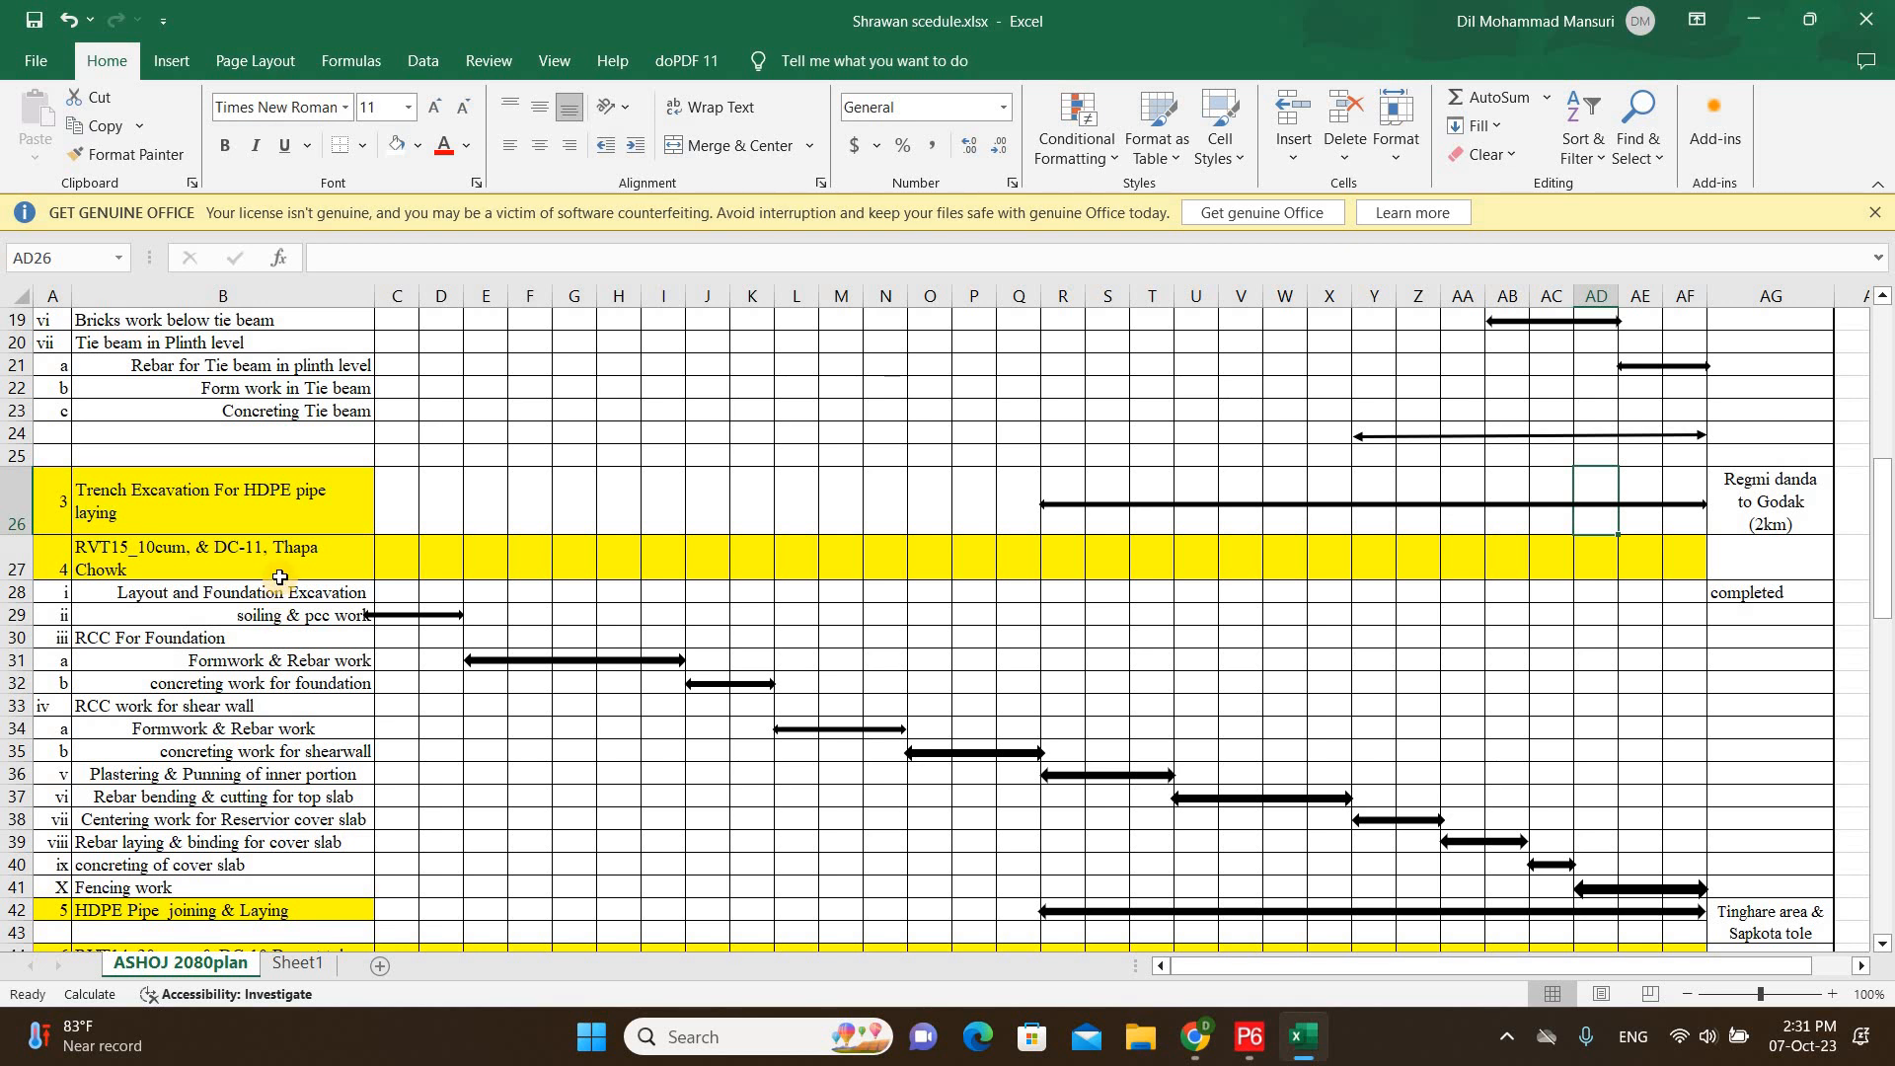
left_click(619, 748)
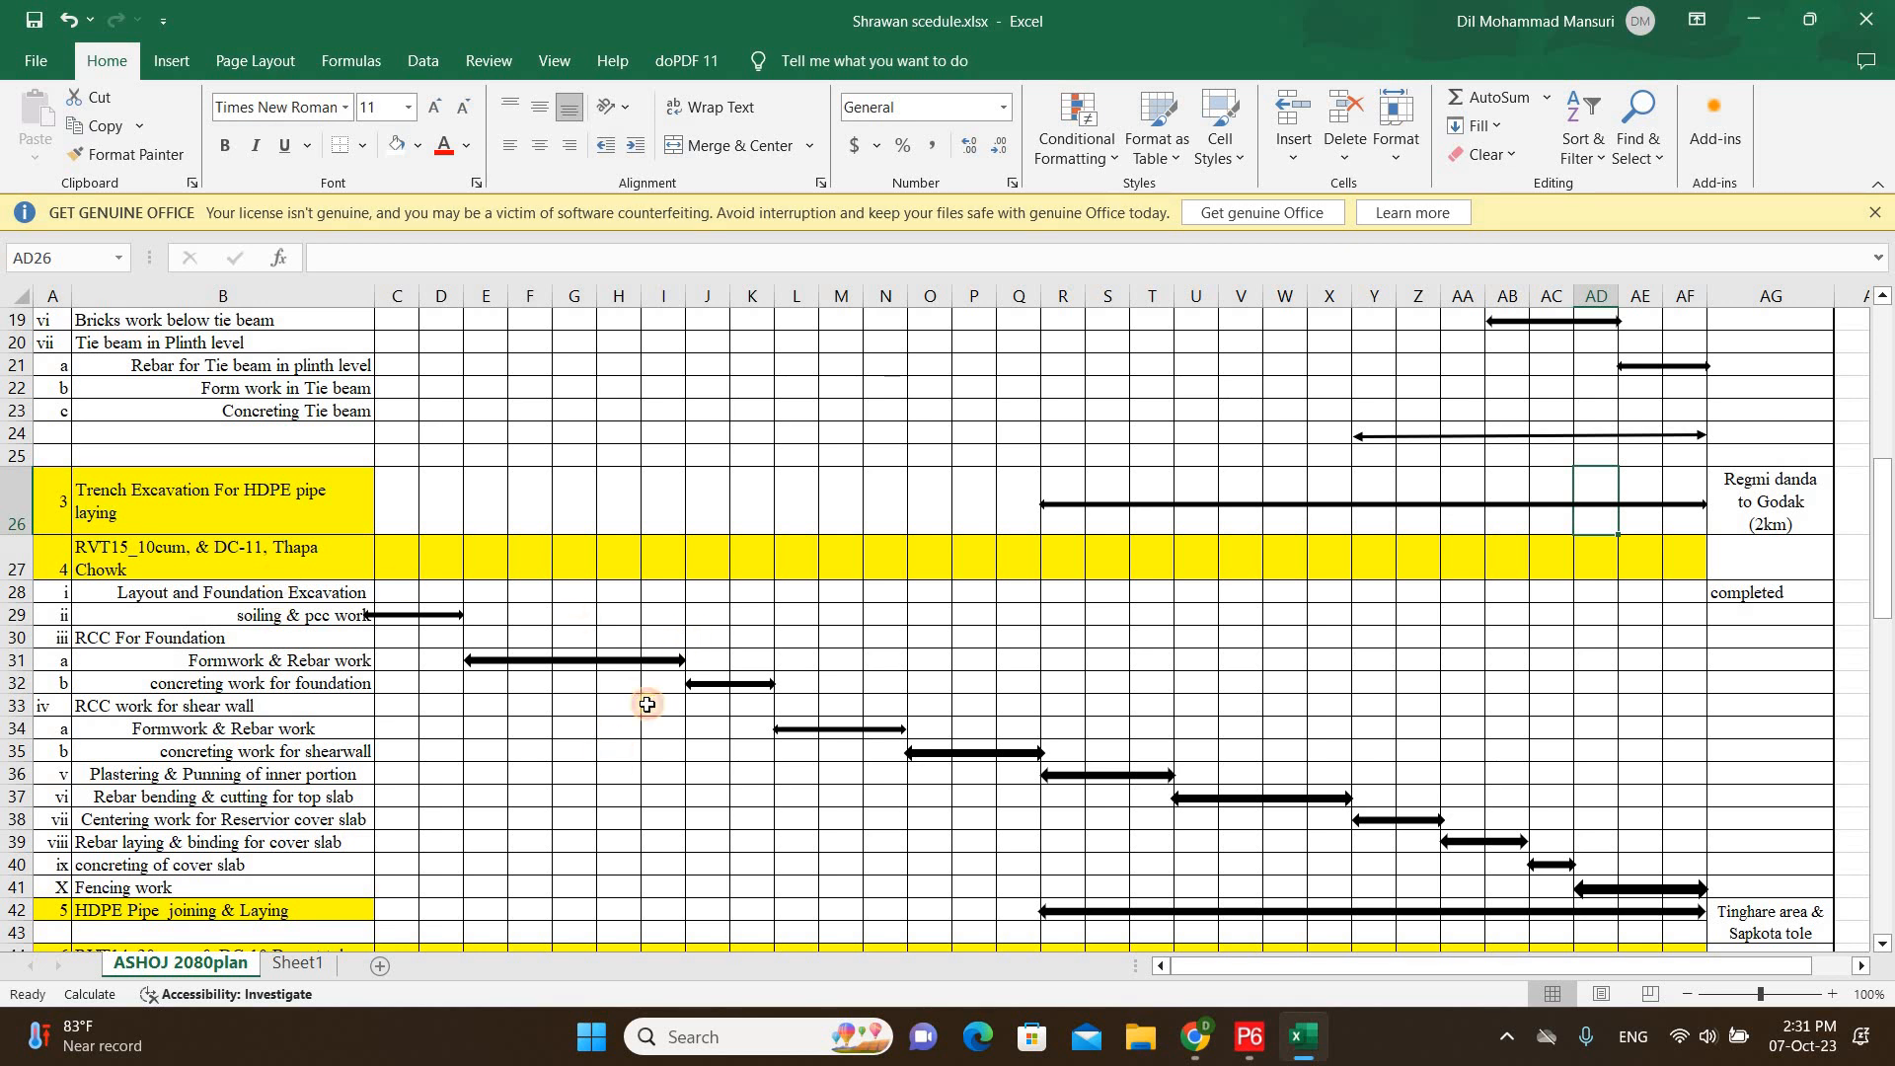
left_click(882, 656)
left_click(1151, 660)
left_click(1355, 659)
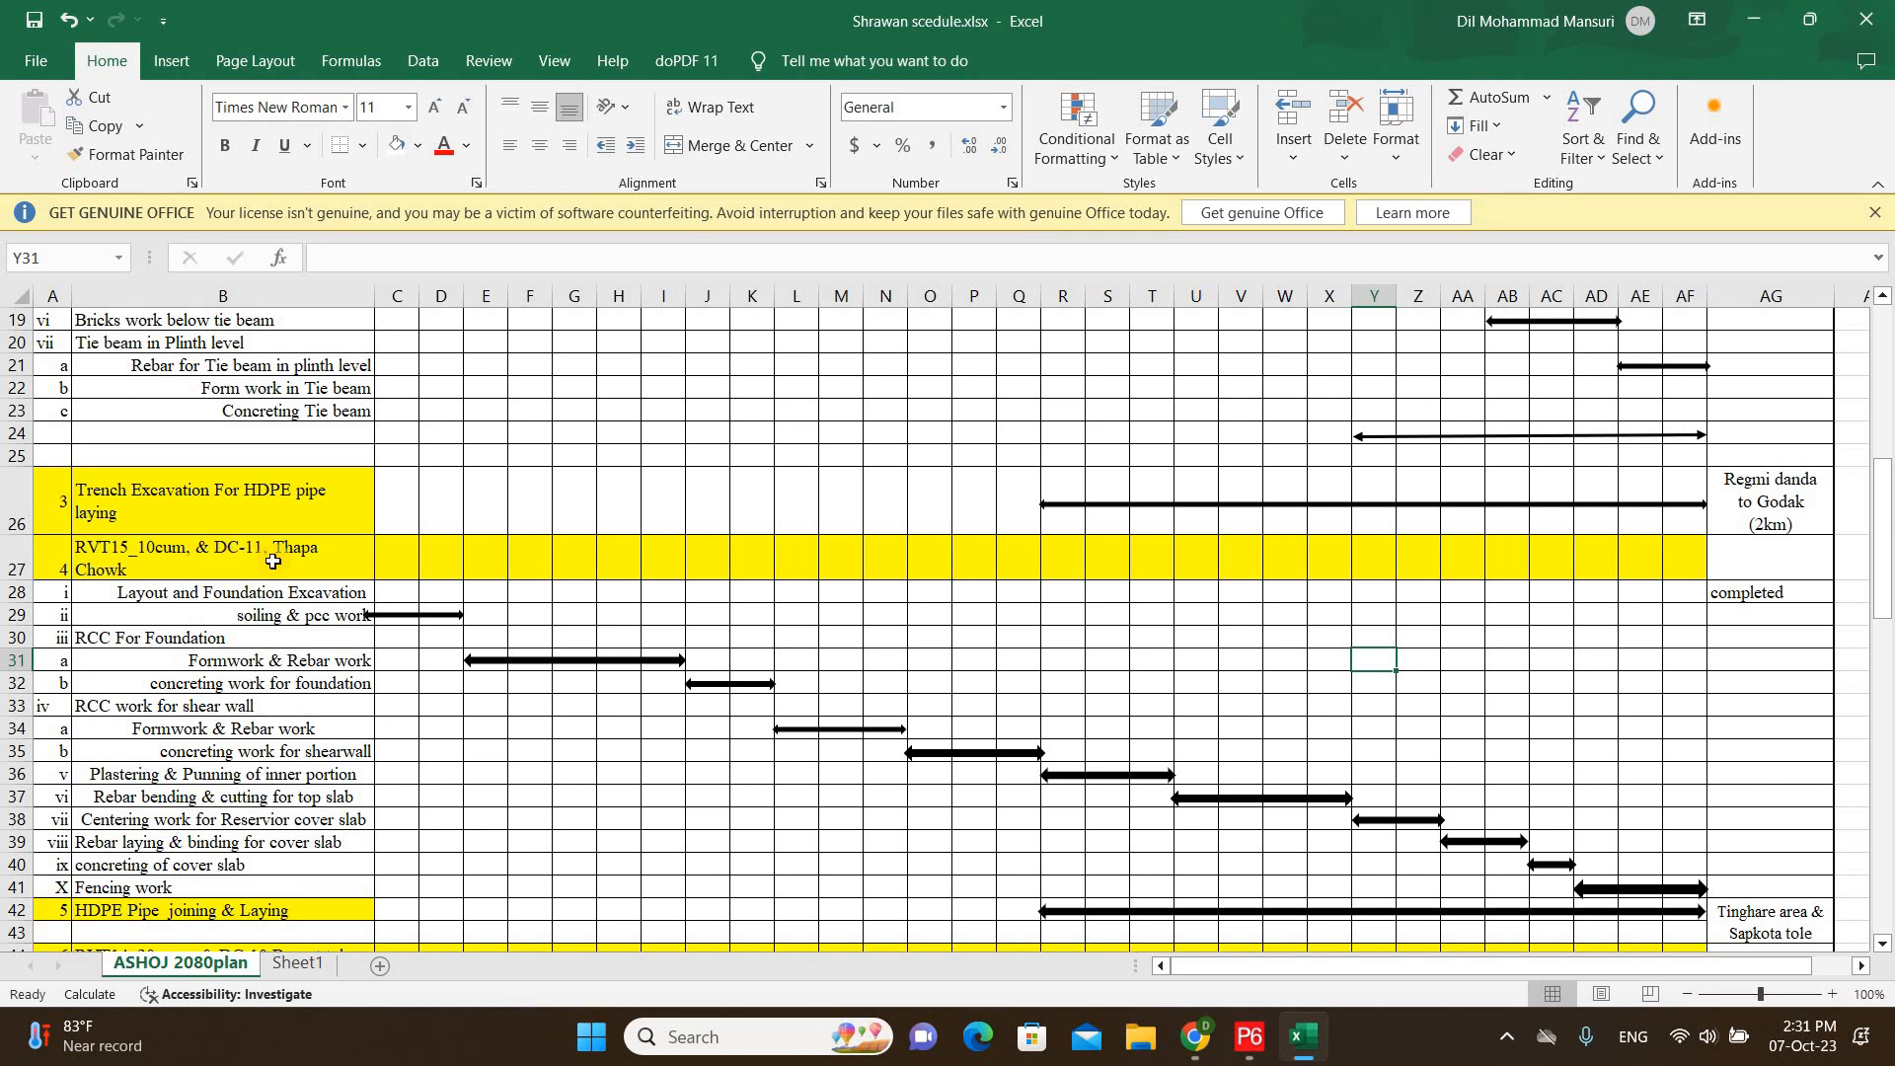
left_click(312, 593)
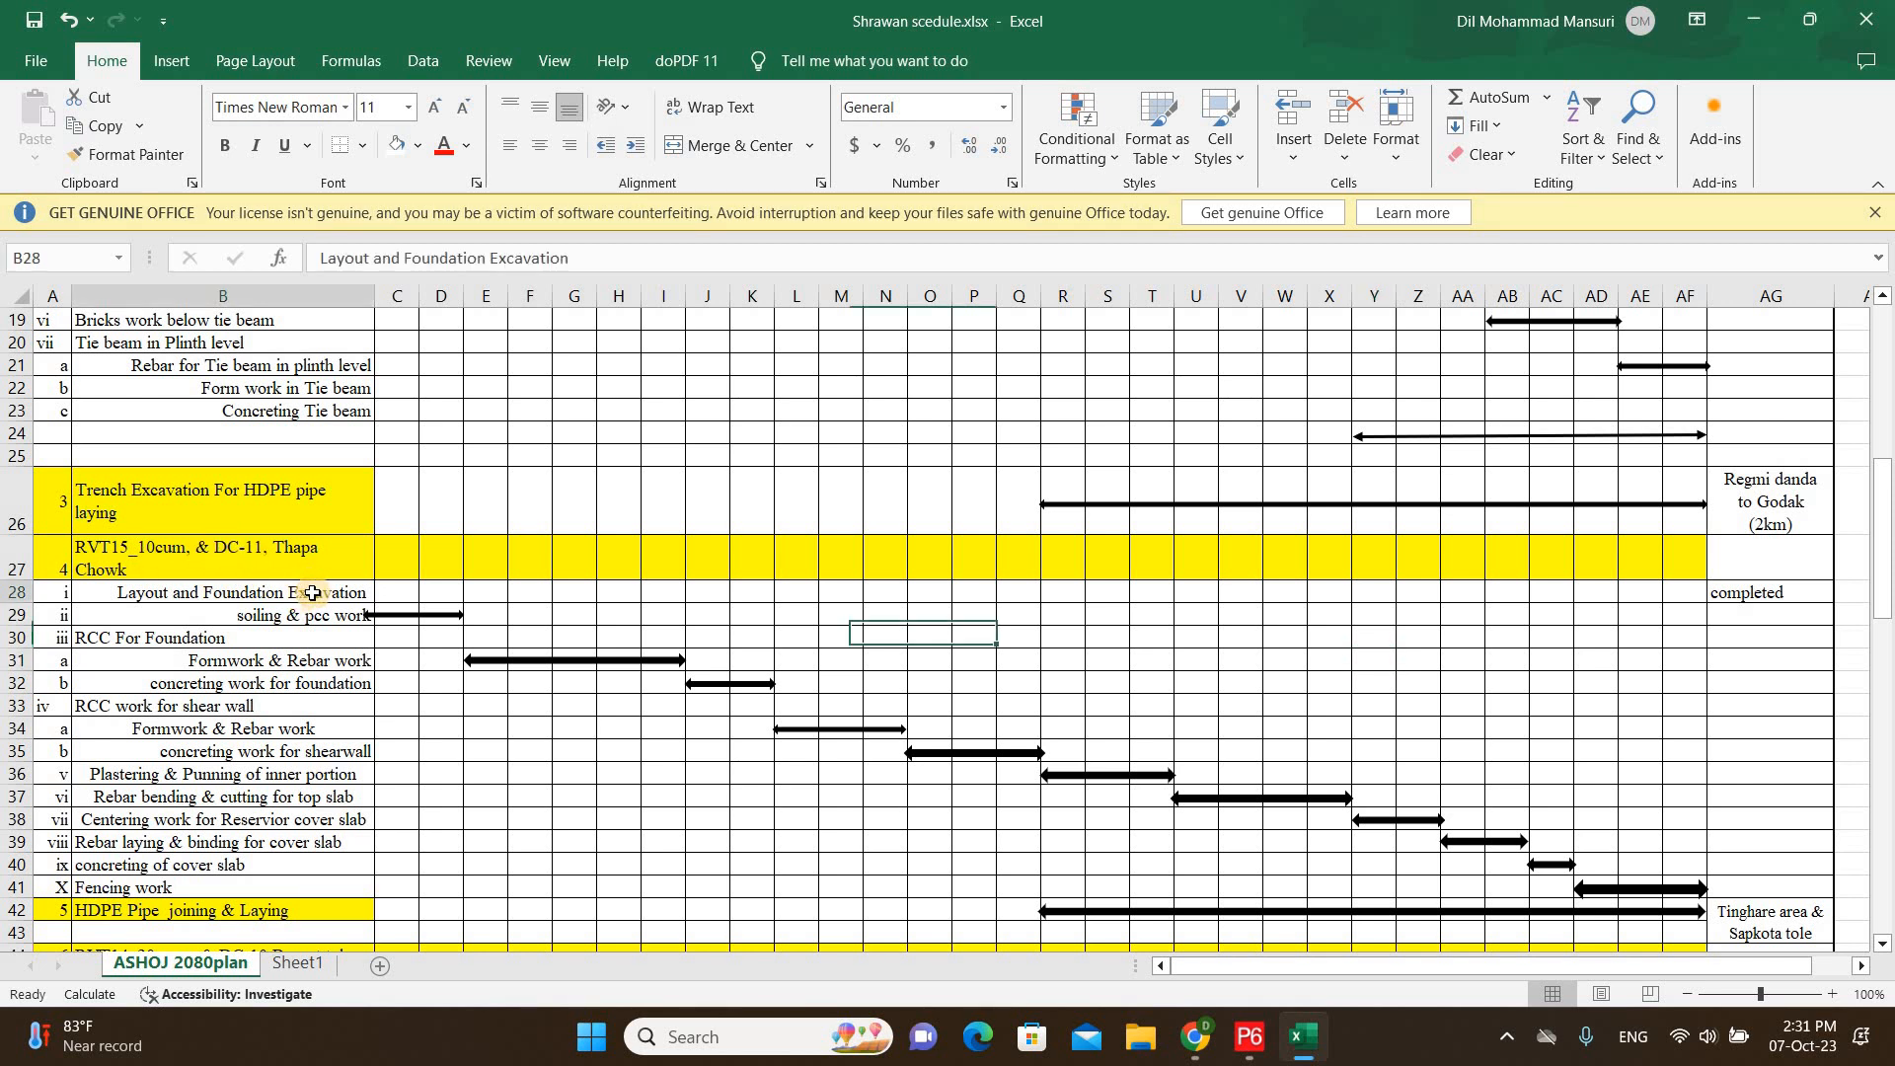
scroll(188, 661, "down", 1)
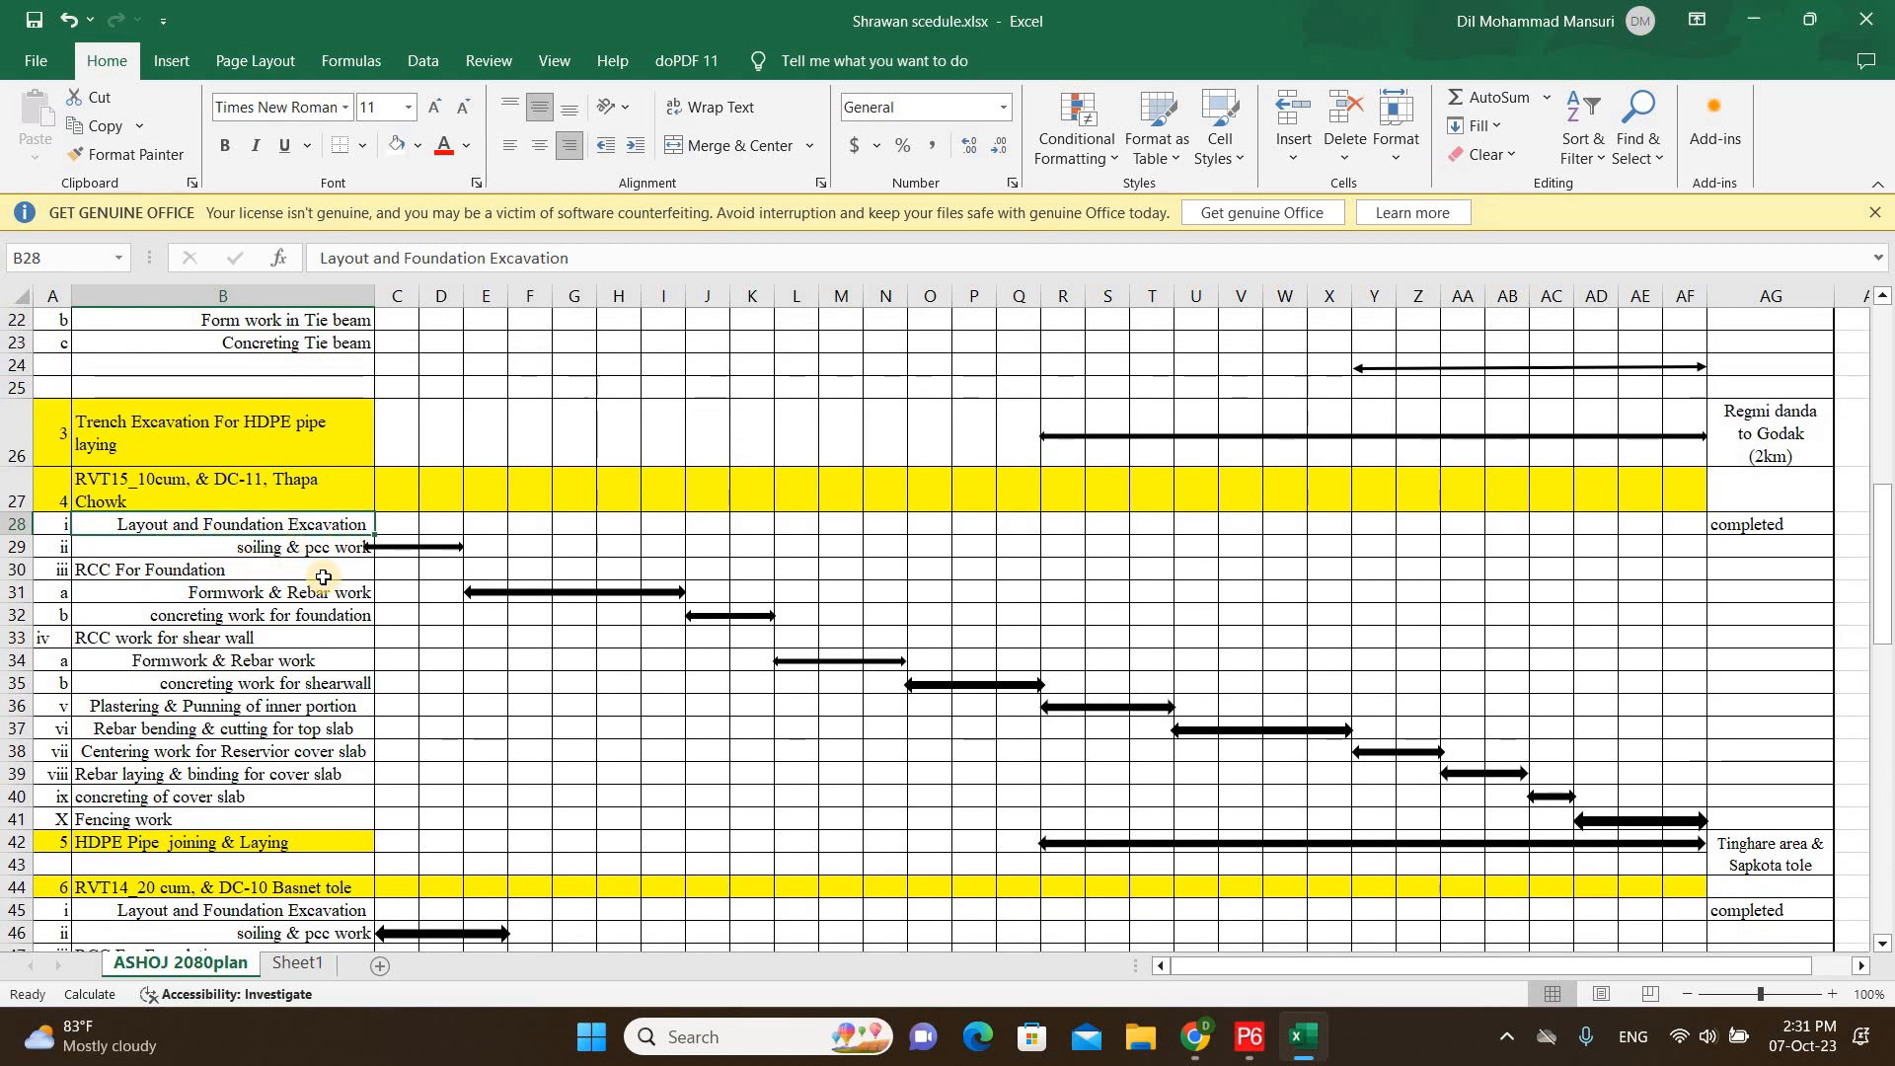
scroll(296, 637, "down", 1)
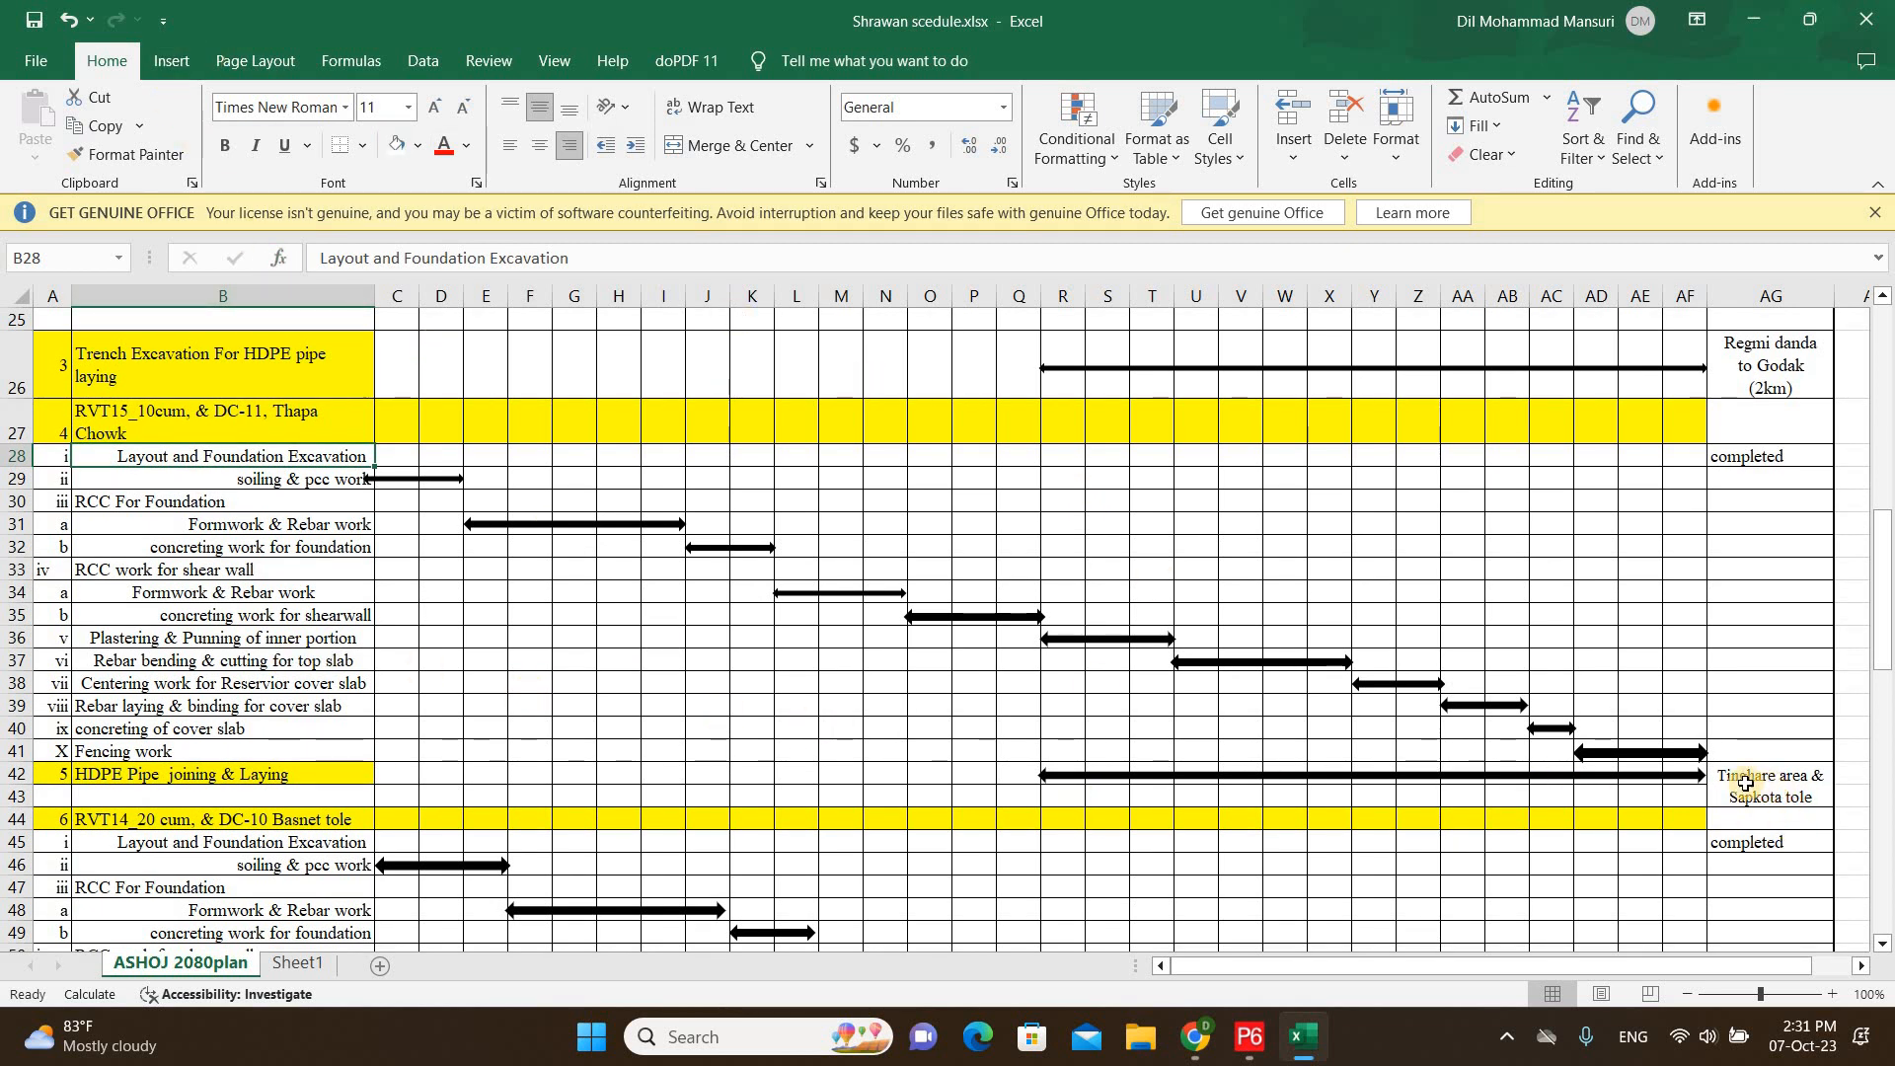
Review the RVT14 and RVT06 reservoir tasks and the final pipe excavation and laying tasks with their location remarks.
scroll(741, 622, "down", 5)
scroll(482, 629, "down", 2)
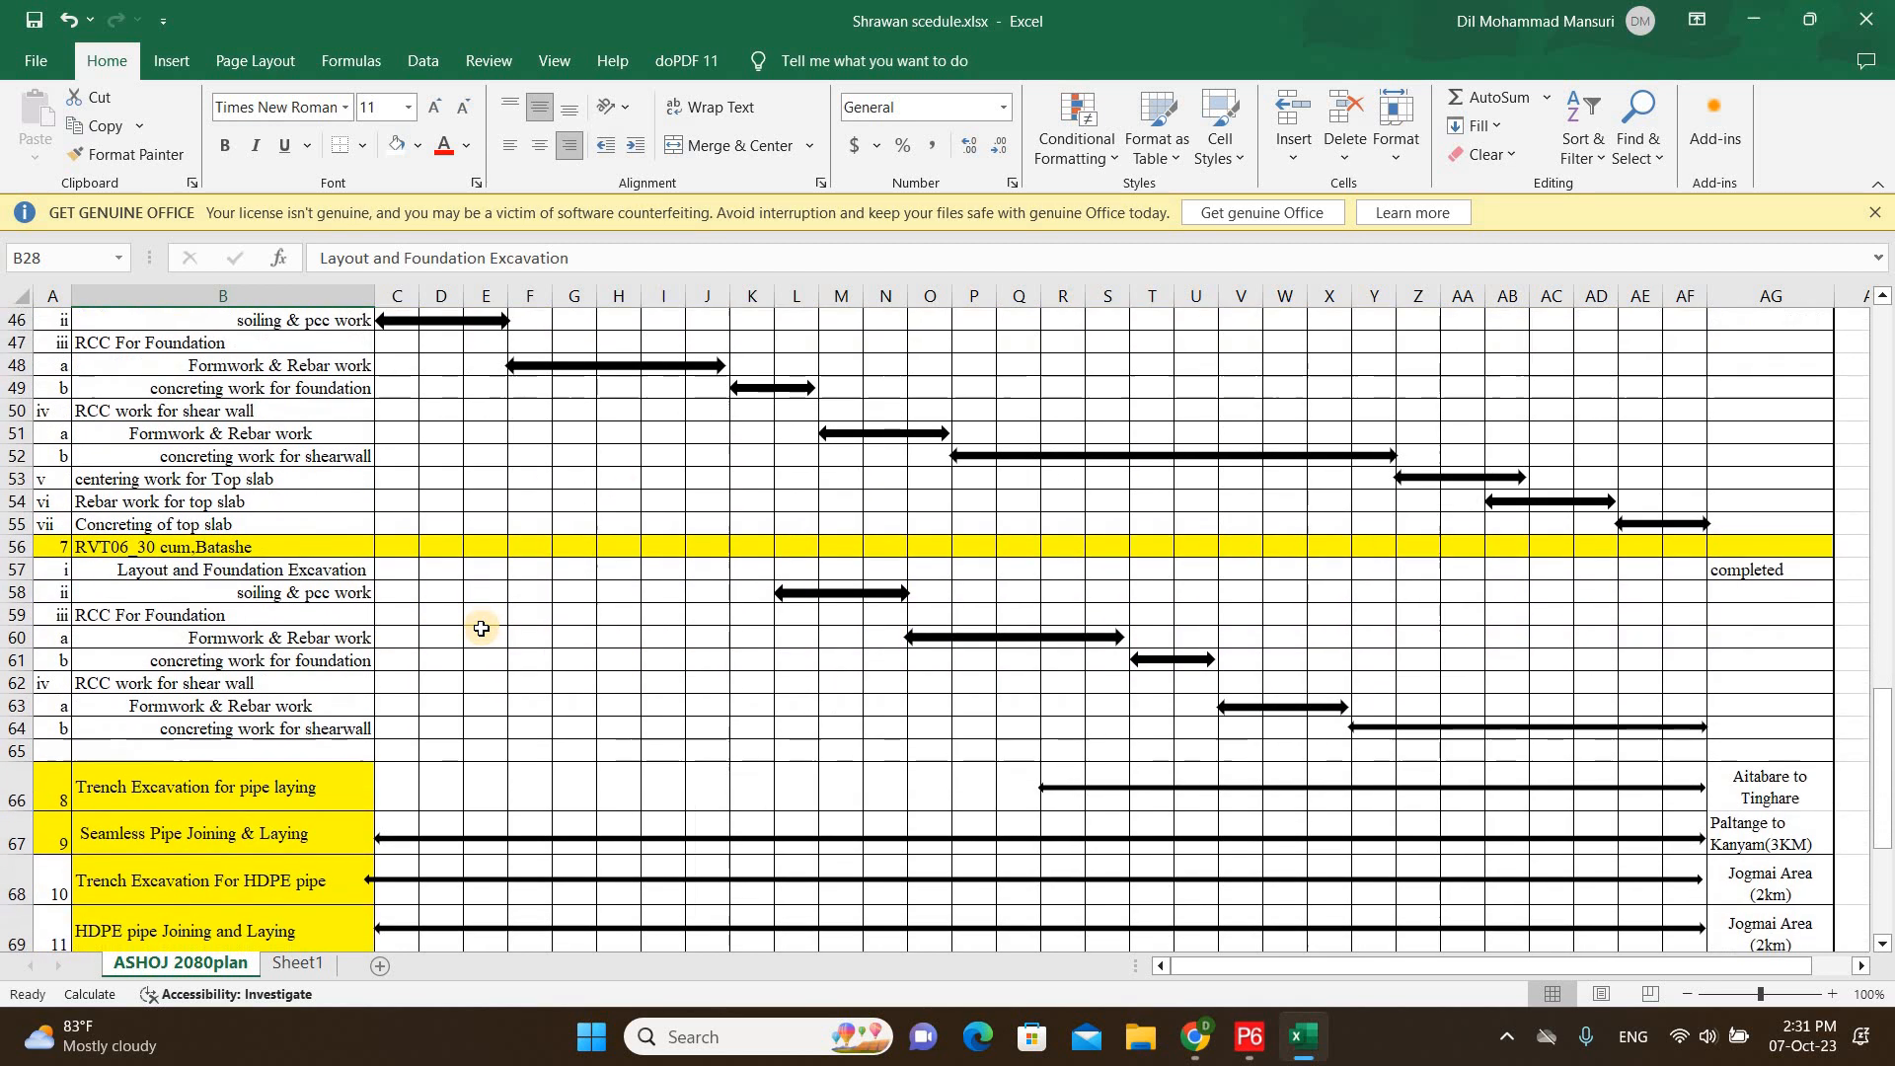
scroll(482, 629, "down", 3)
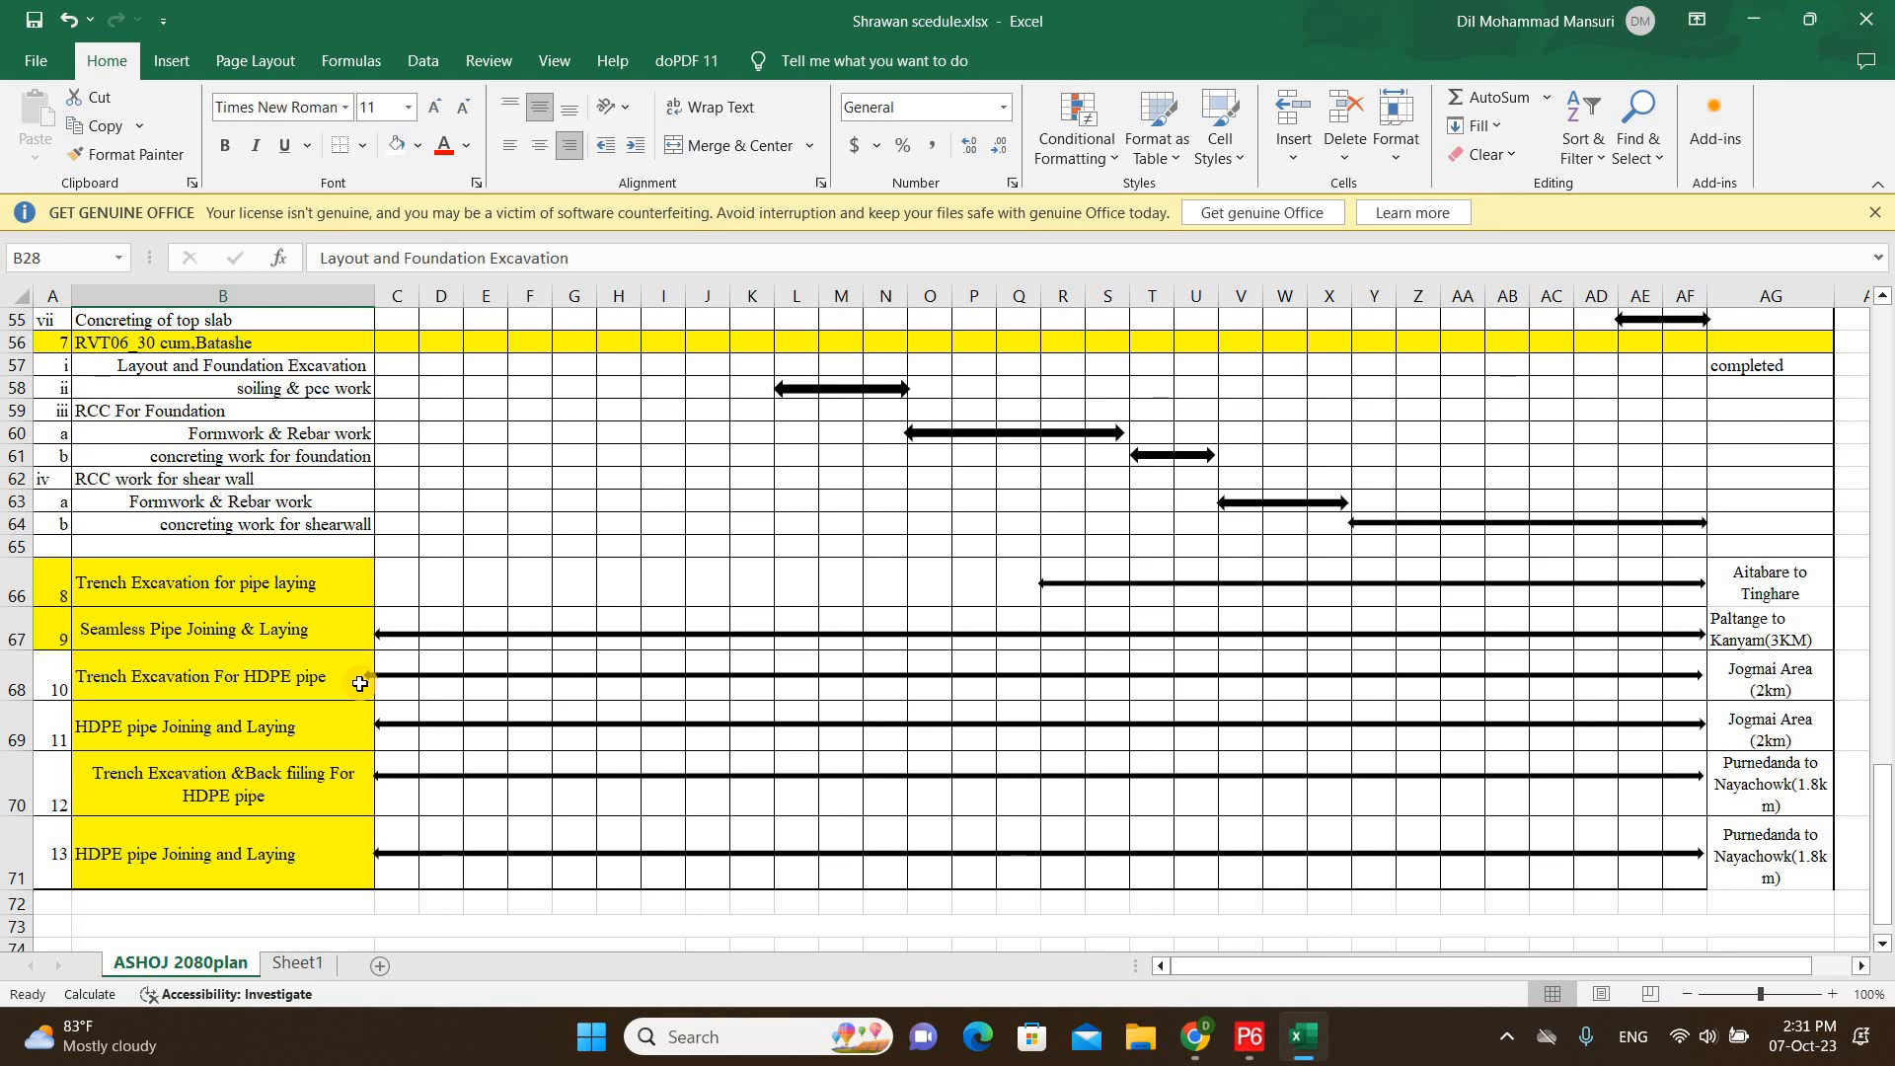
left_click(1762, 681)
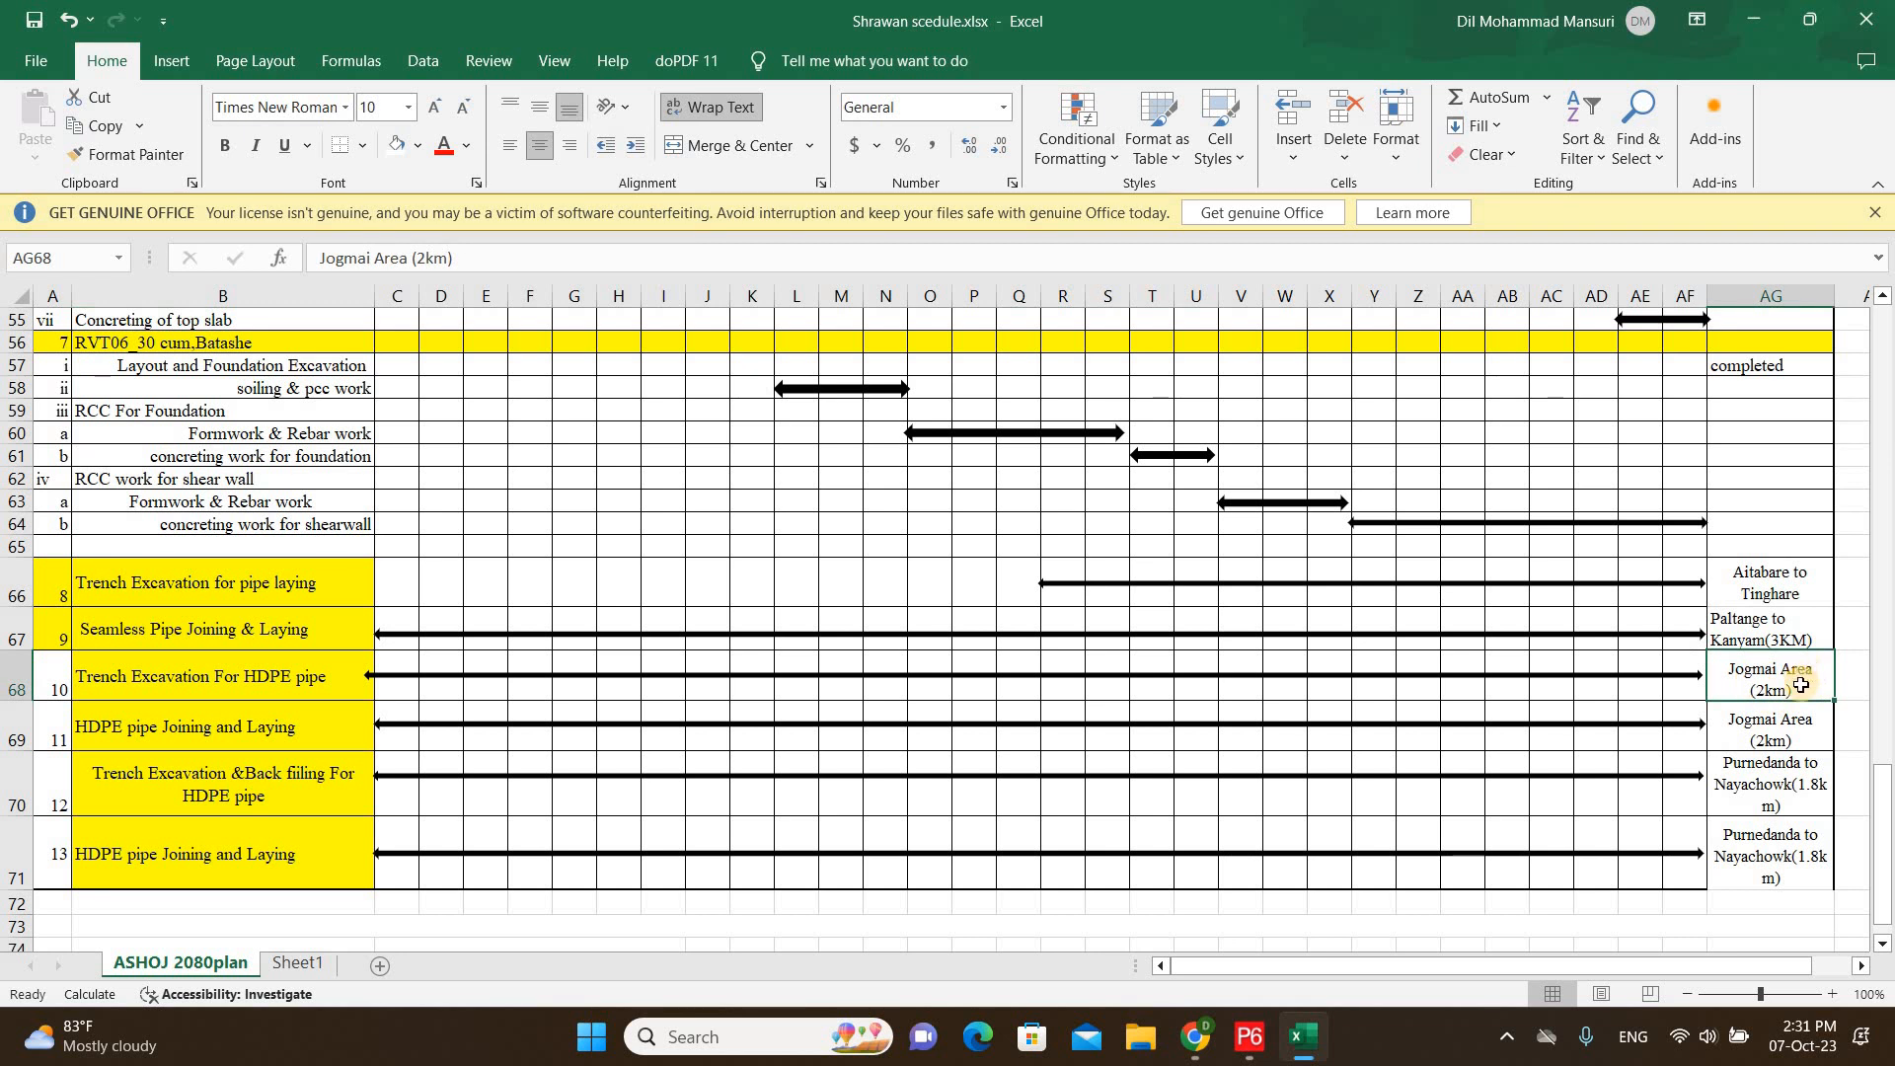
left_click(1773, 762)
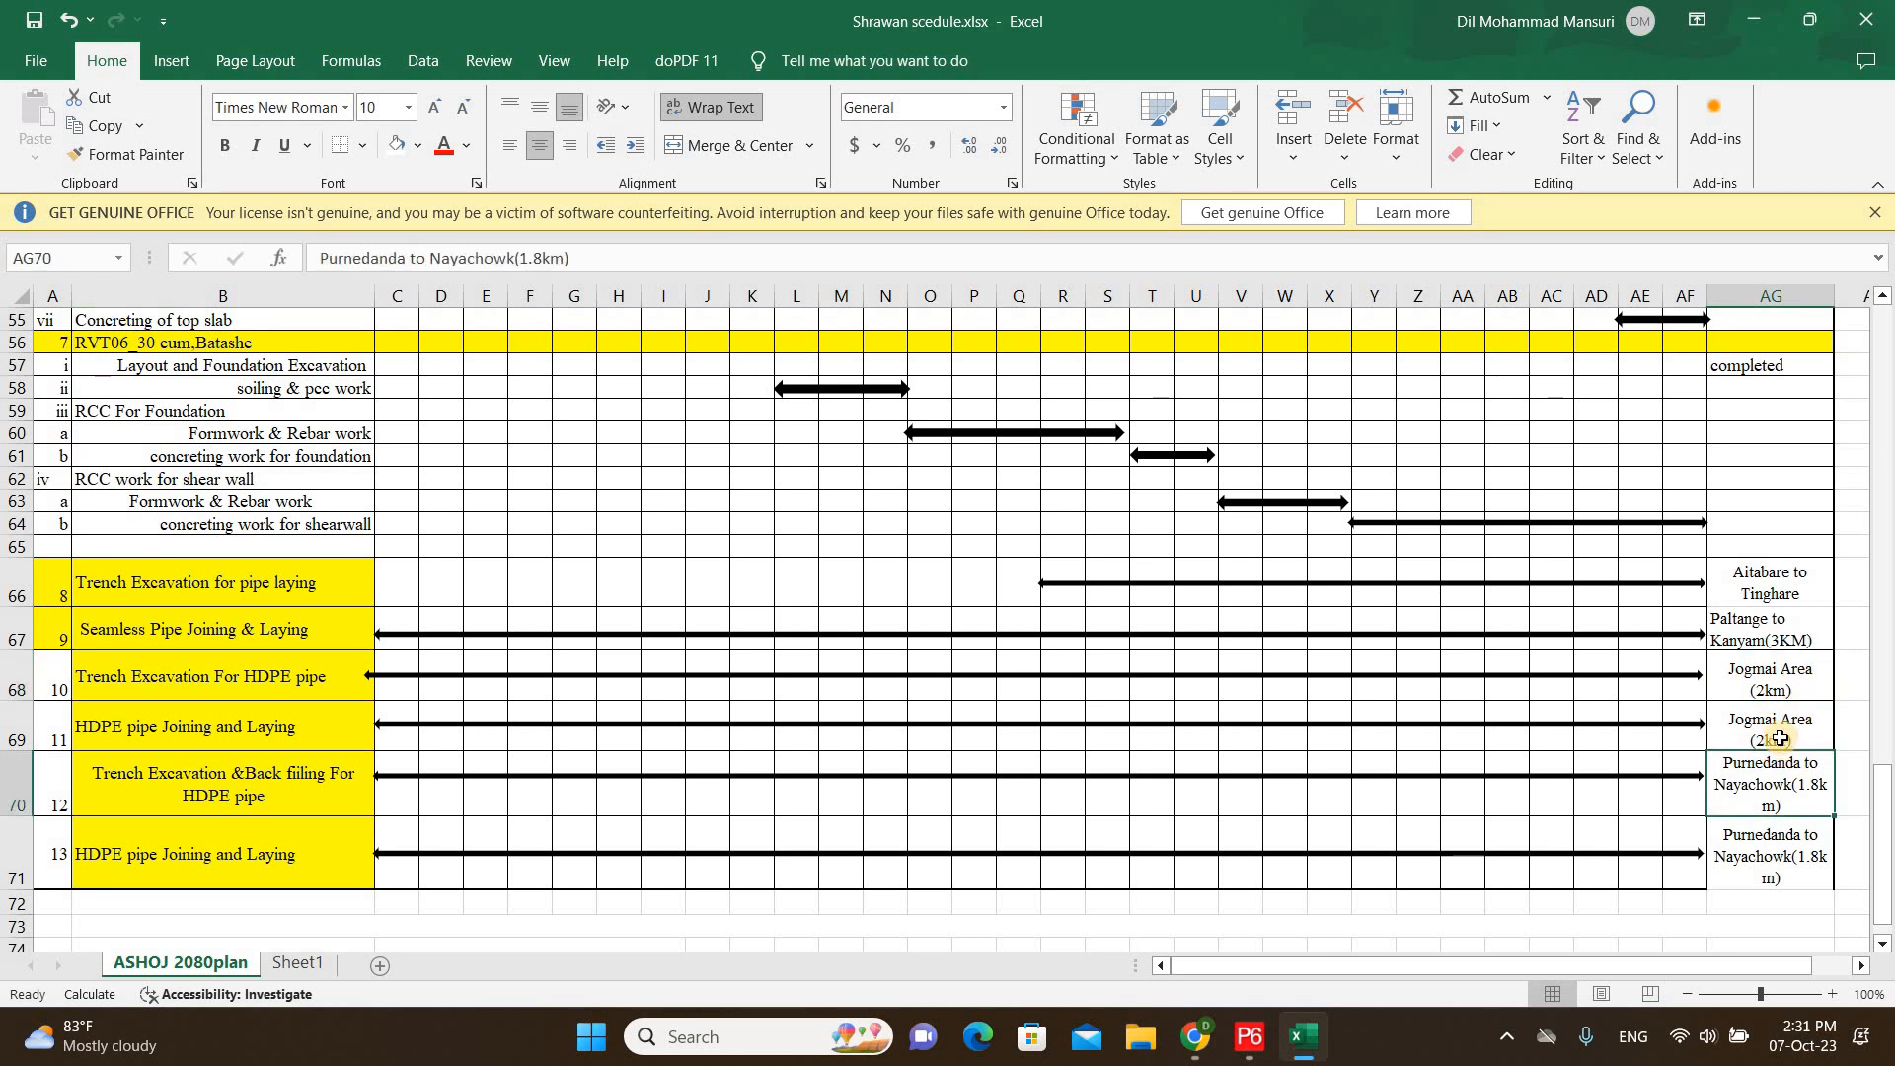
key("Up")
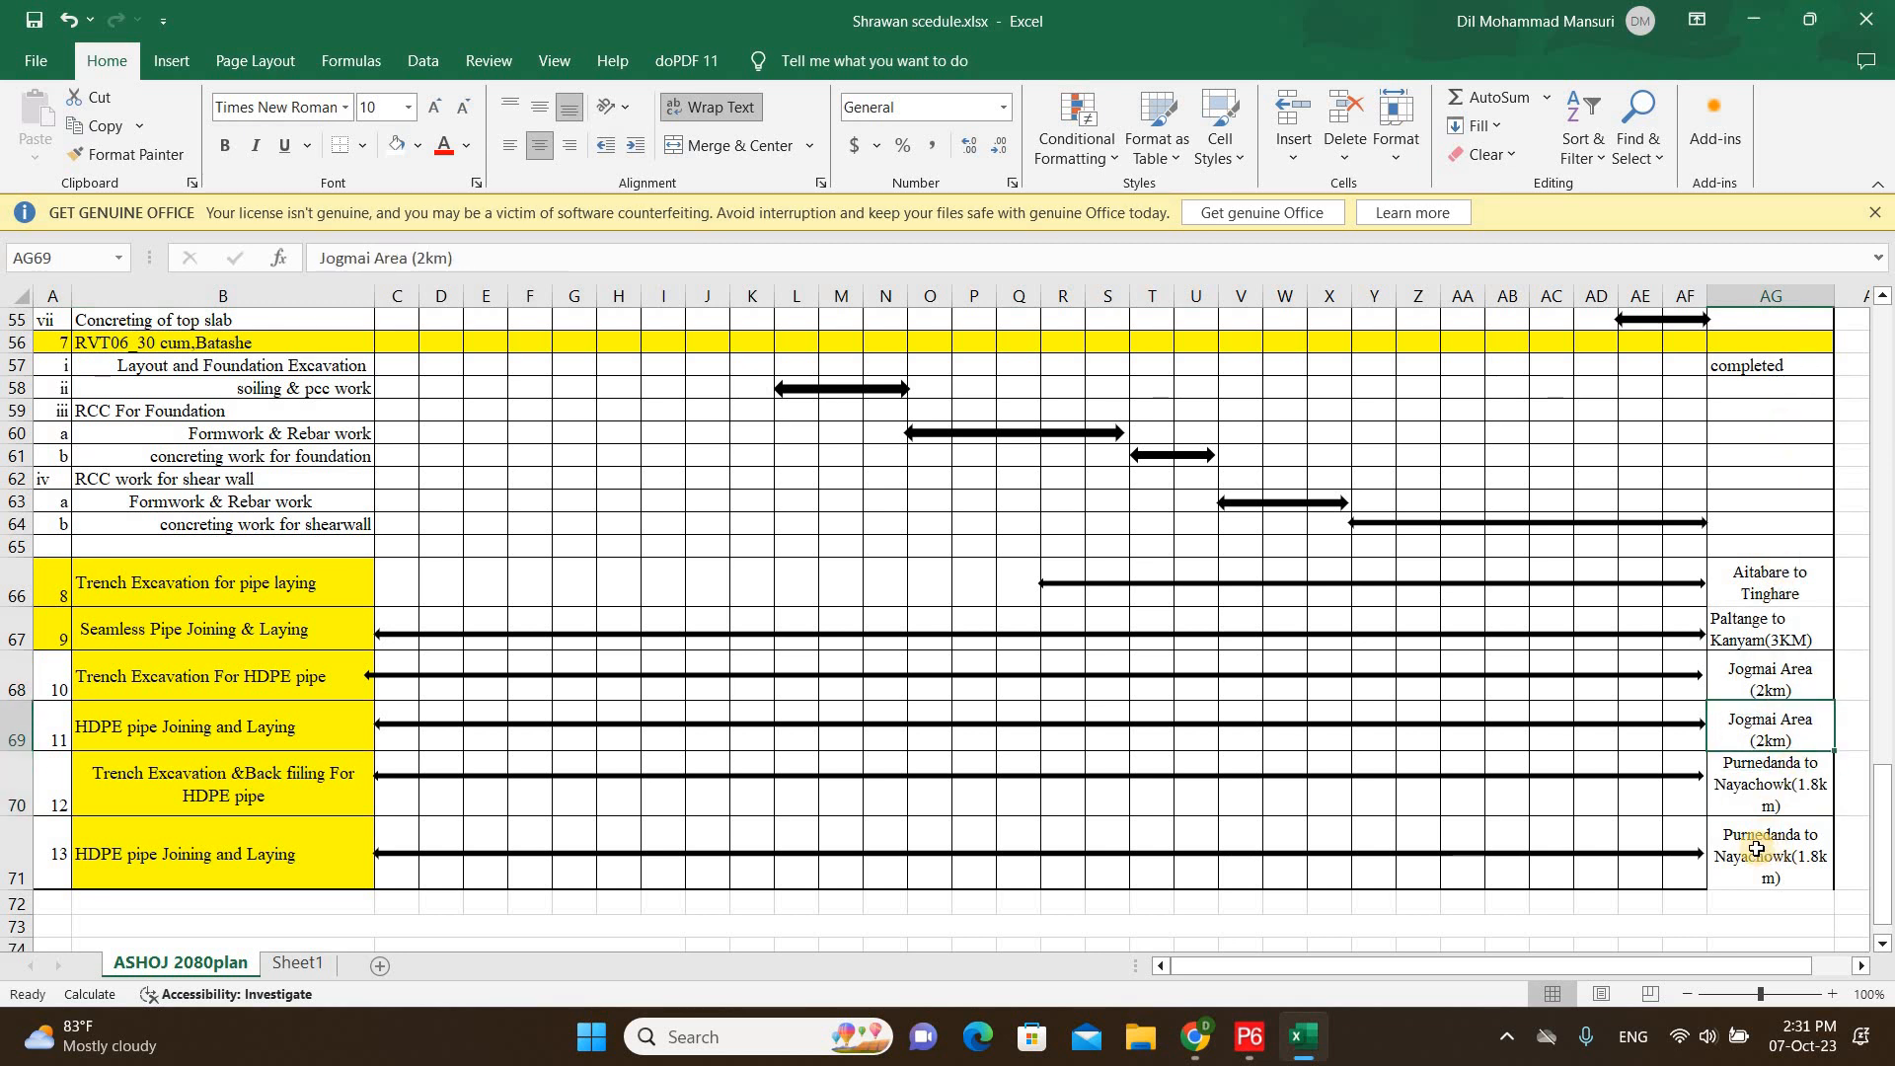
left_click(274, 866)
left_click(281, 798)
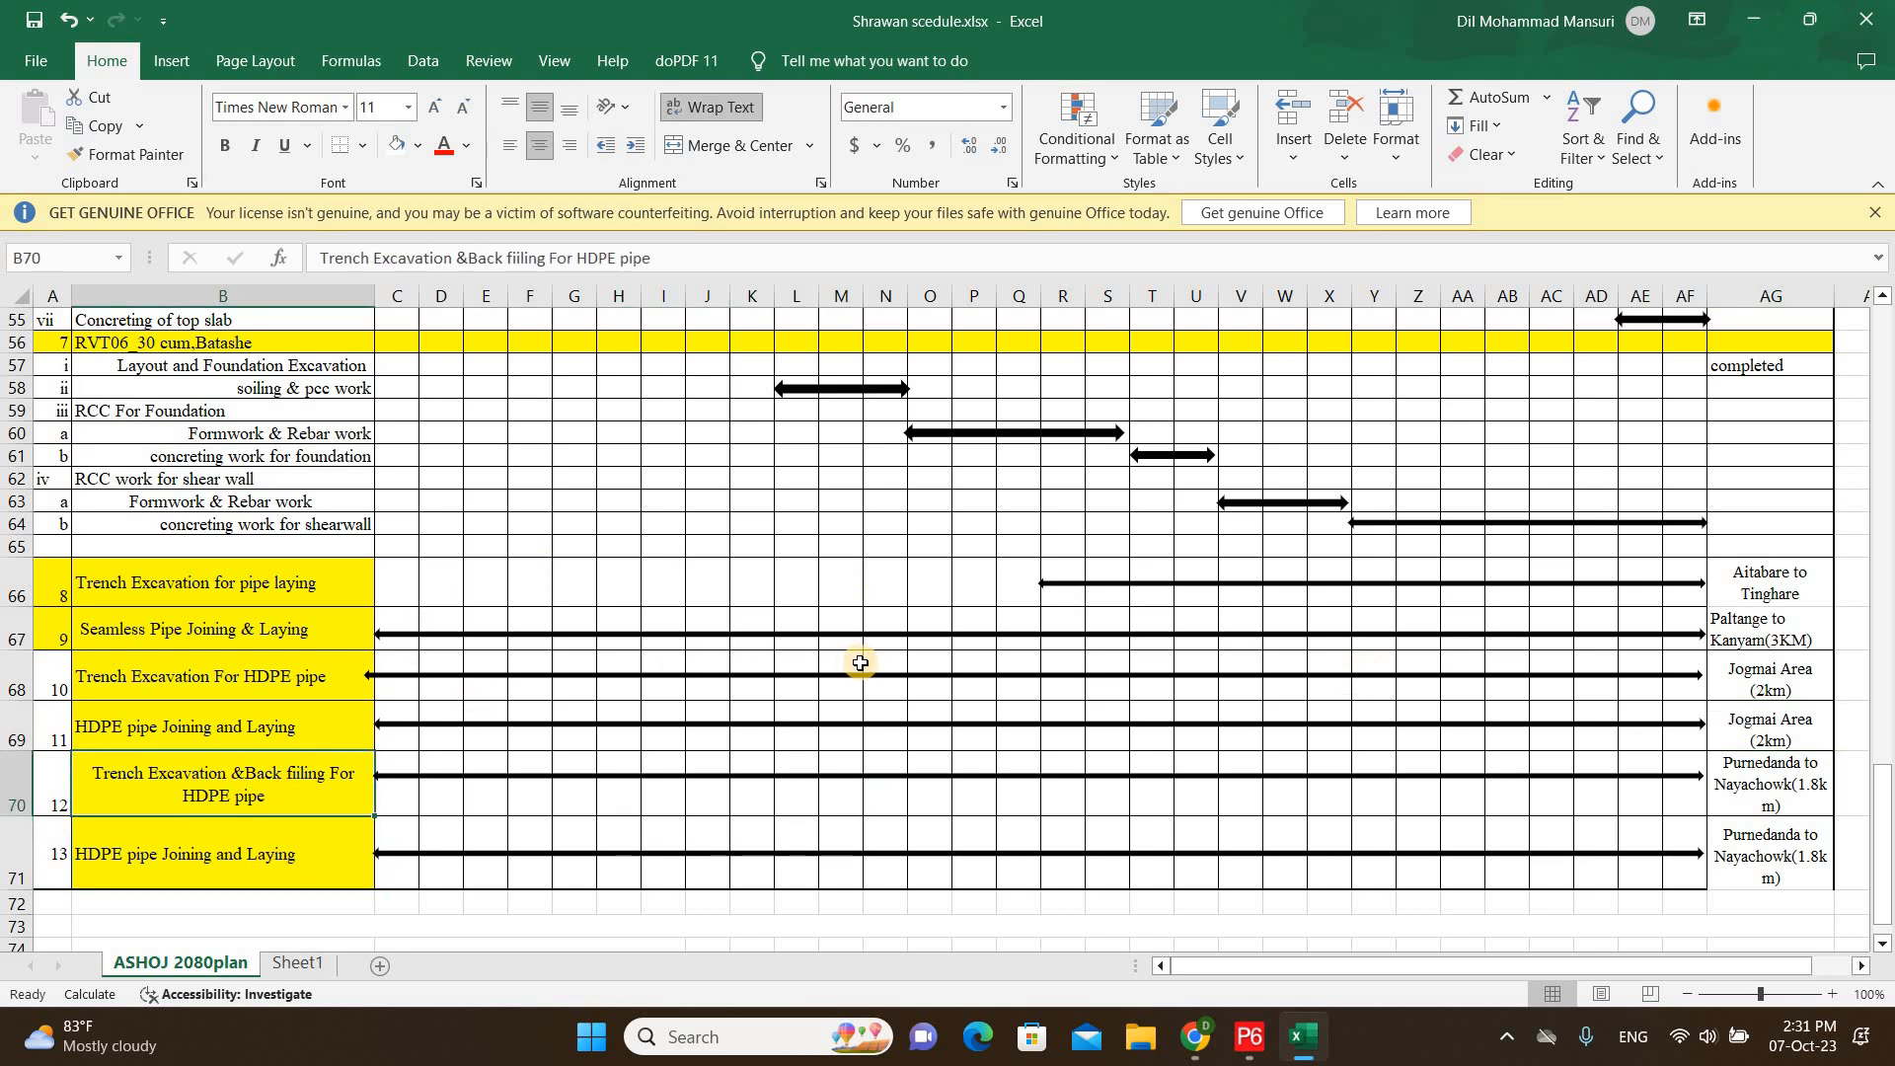
Look over the whole monthly schedule again, from the project header through the reservoir and pipe-laying tasks.
scroll(860, 663, "up", 8)
scroll(860, 662, "up", 10)
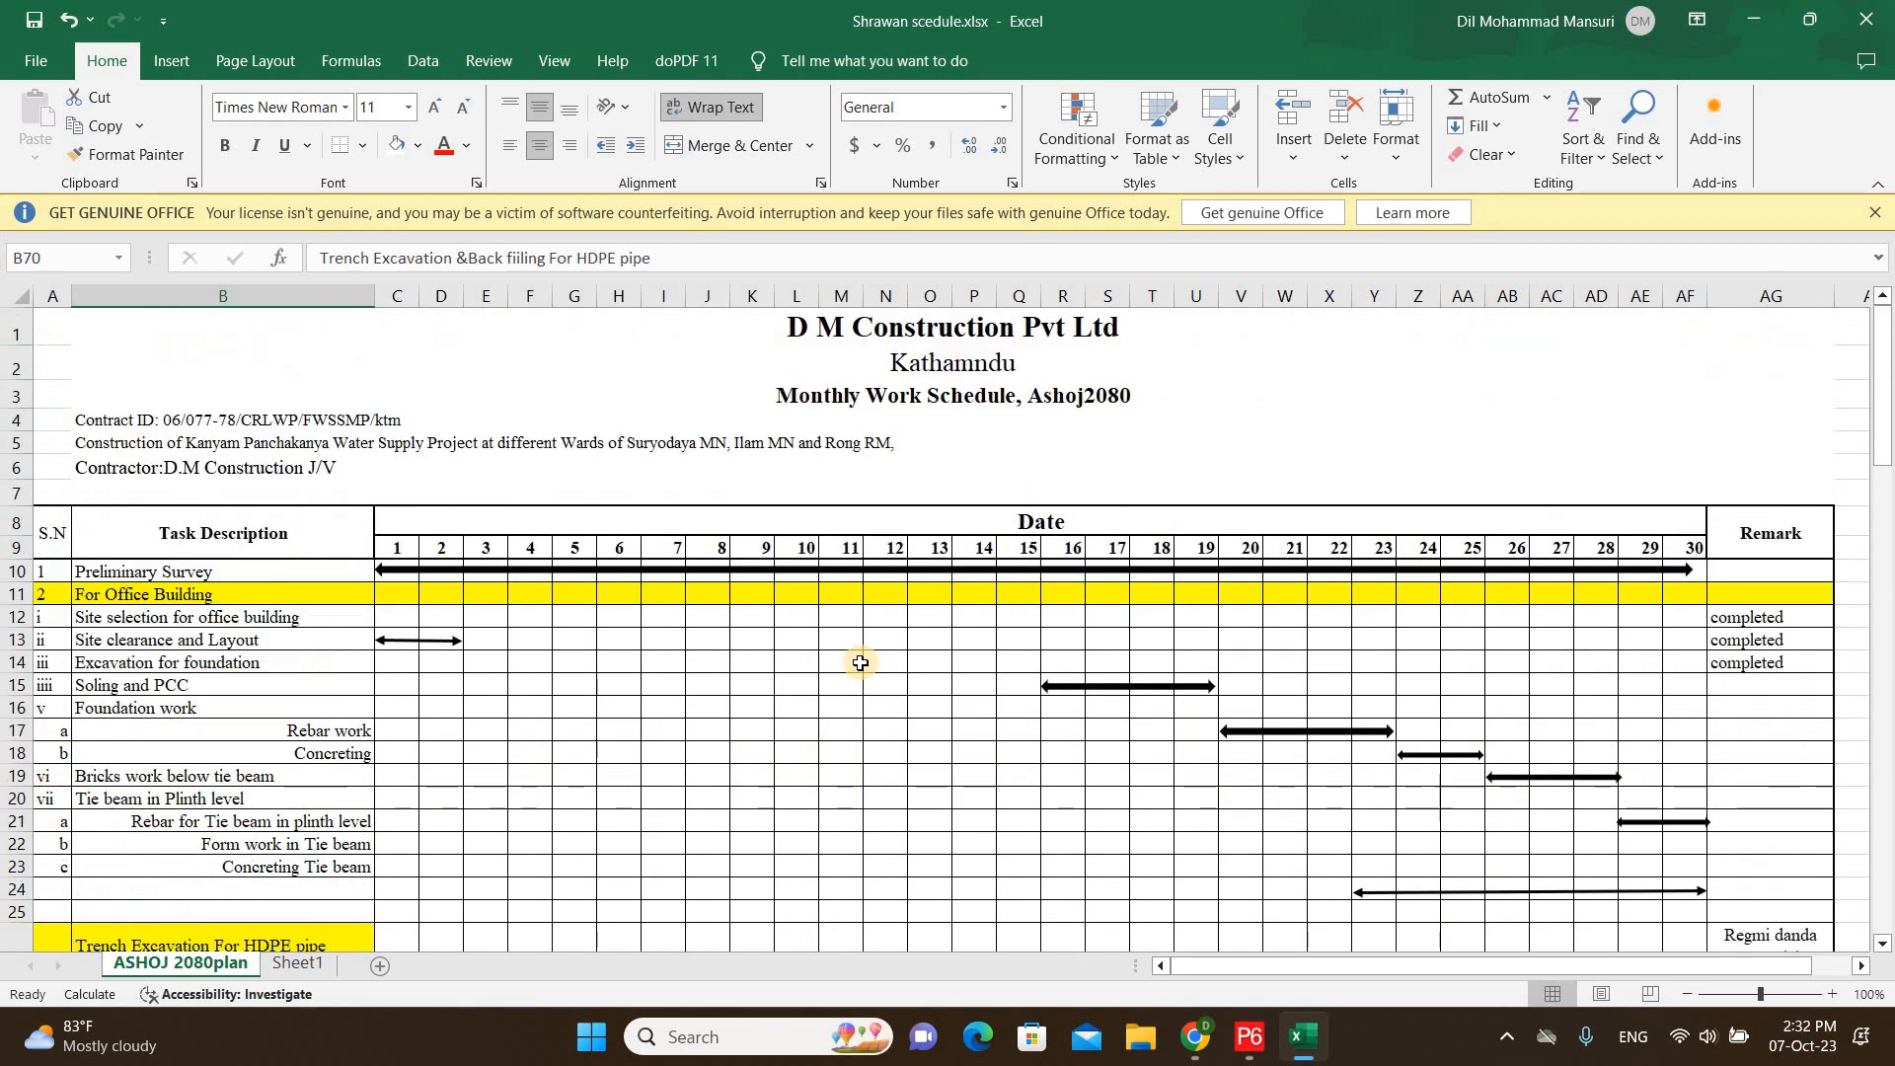
scroll(735, 657, "down", 2)
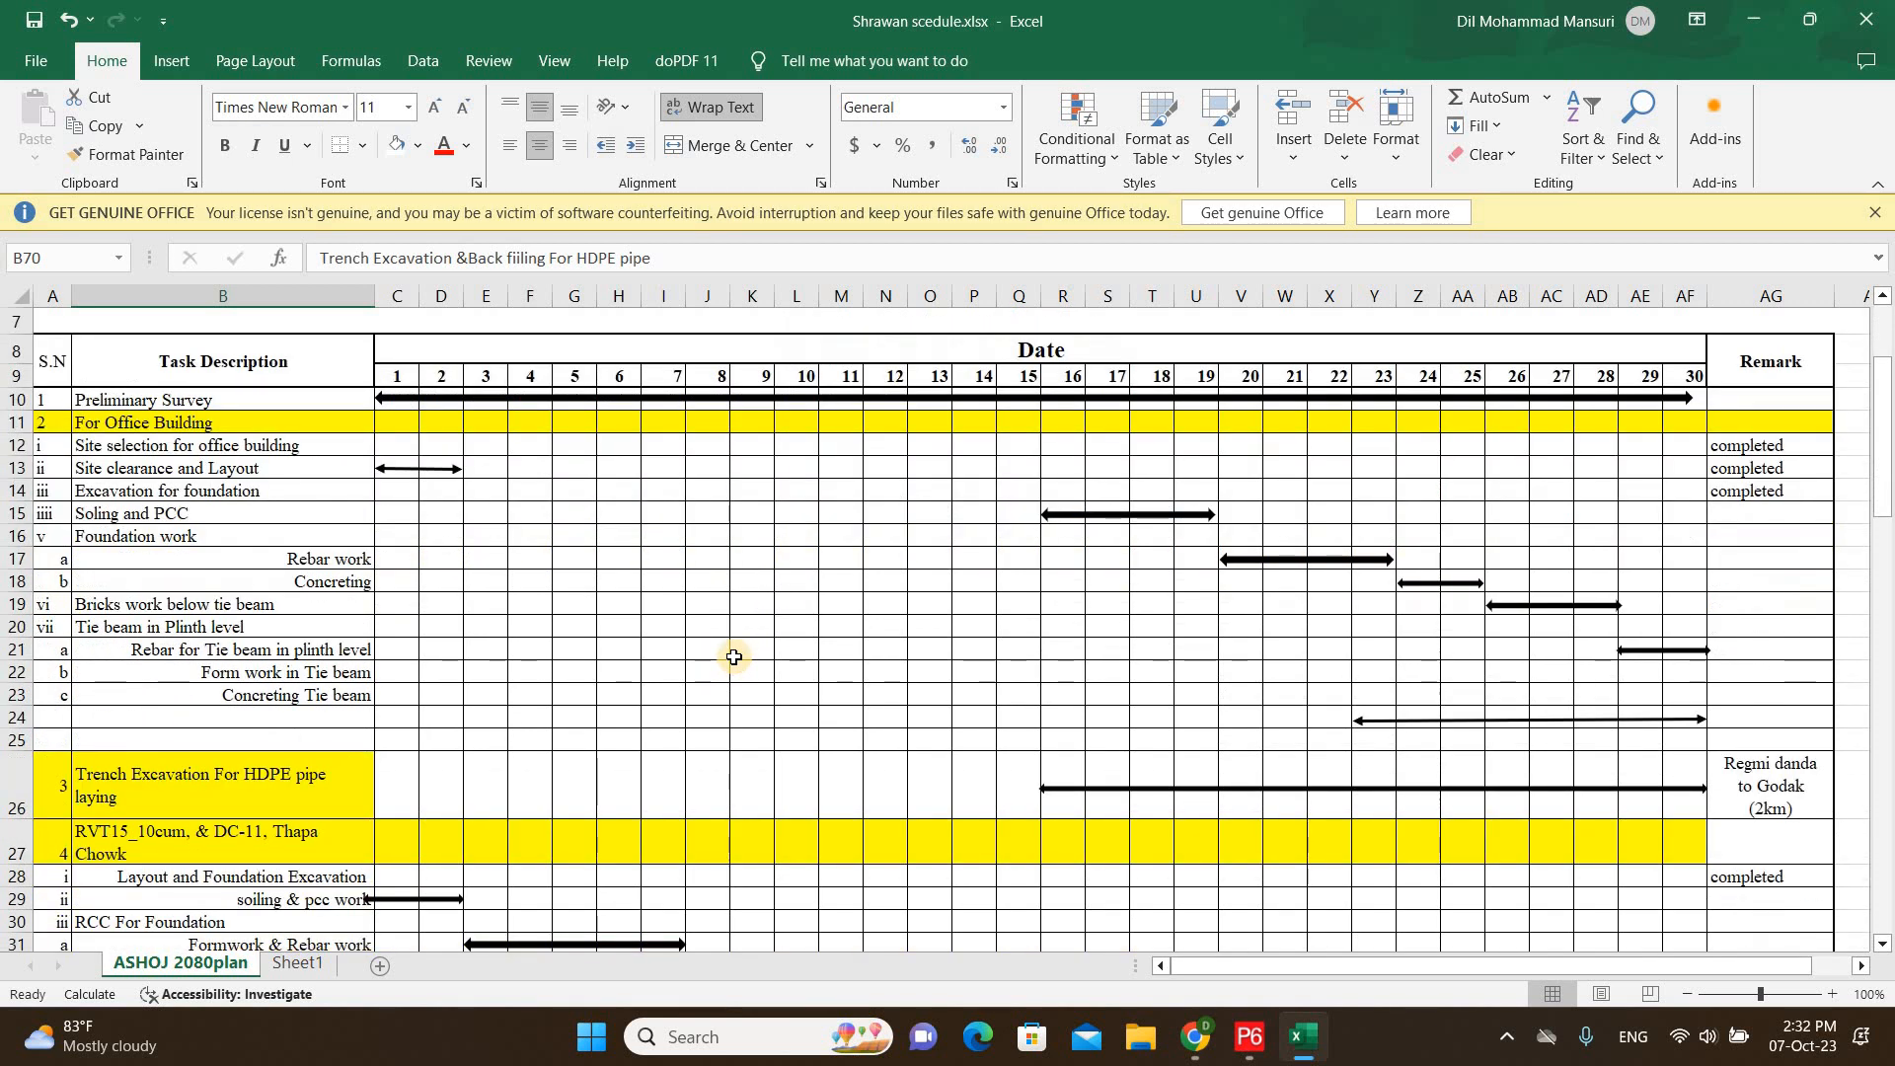
scroll(768, 643, "down", 7)
scroll(780, 645, "up", 8)
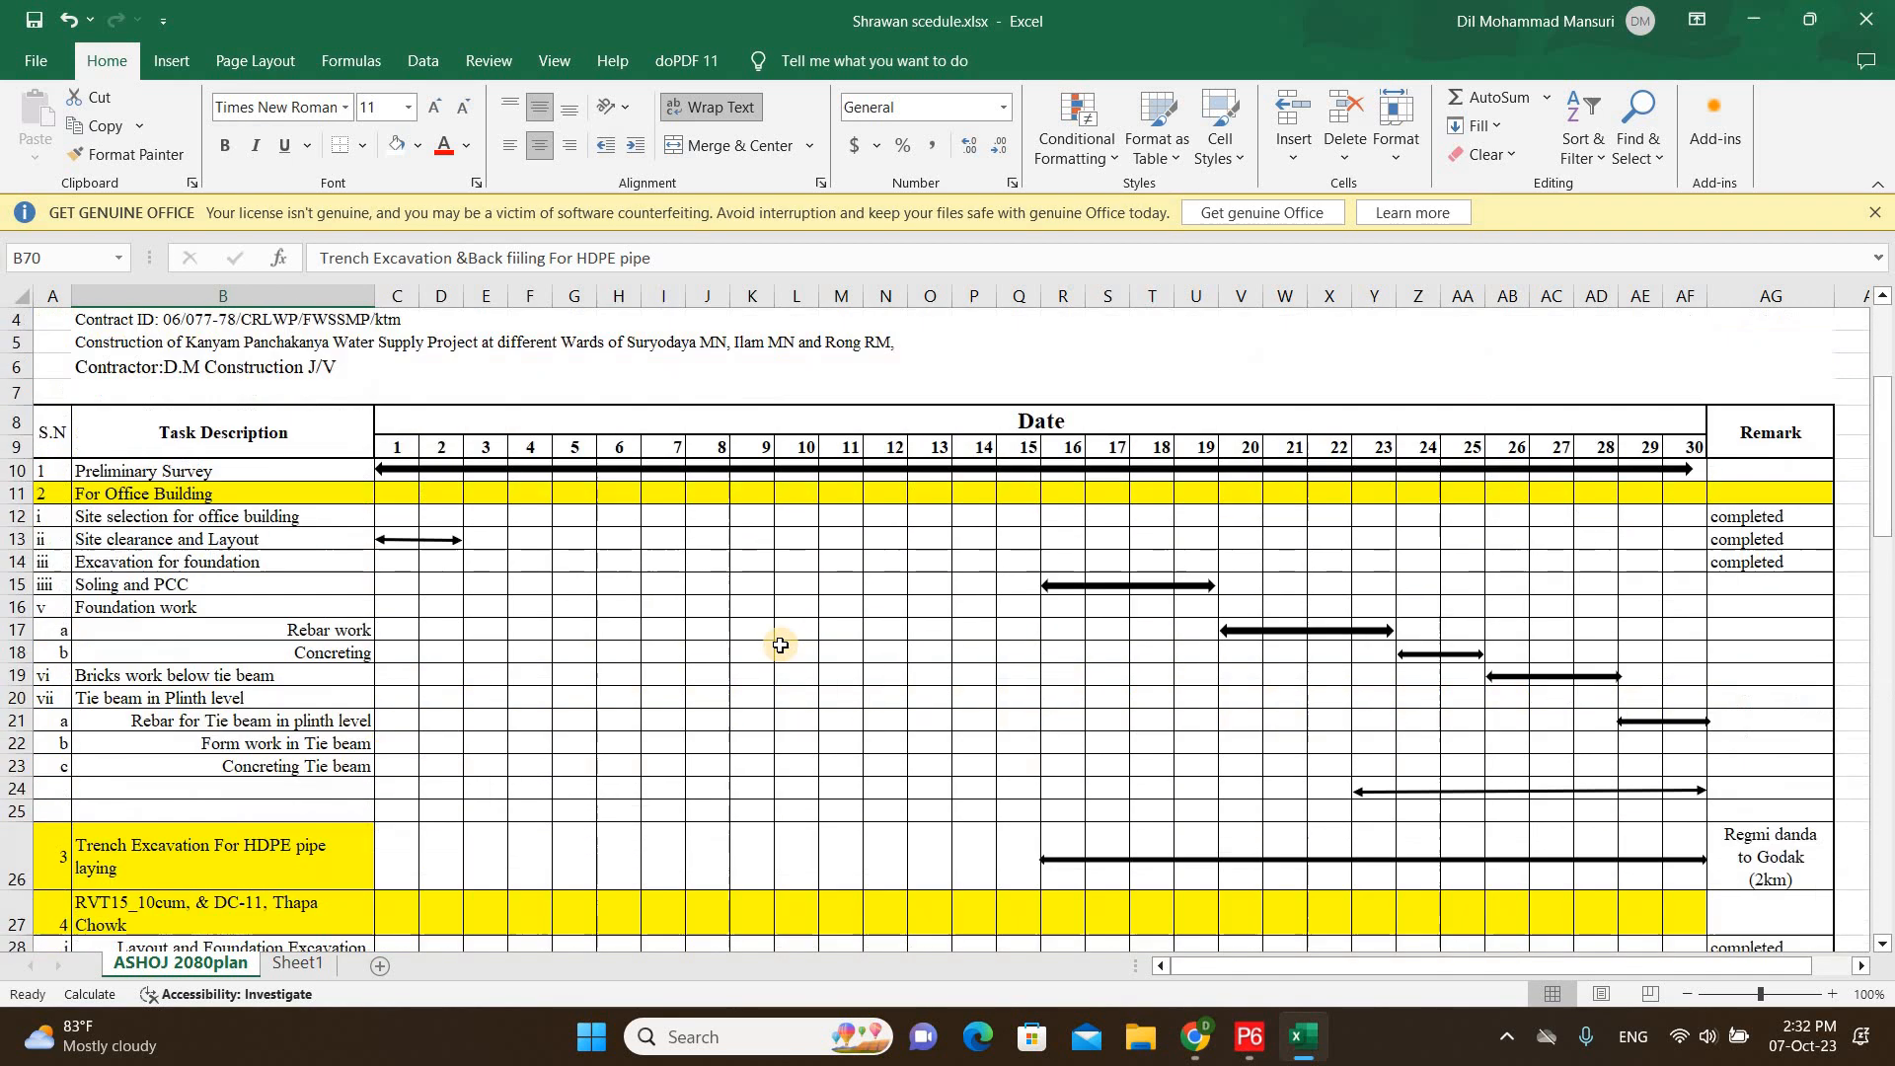
scroll(779, 645, "up", 1)
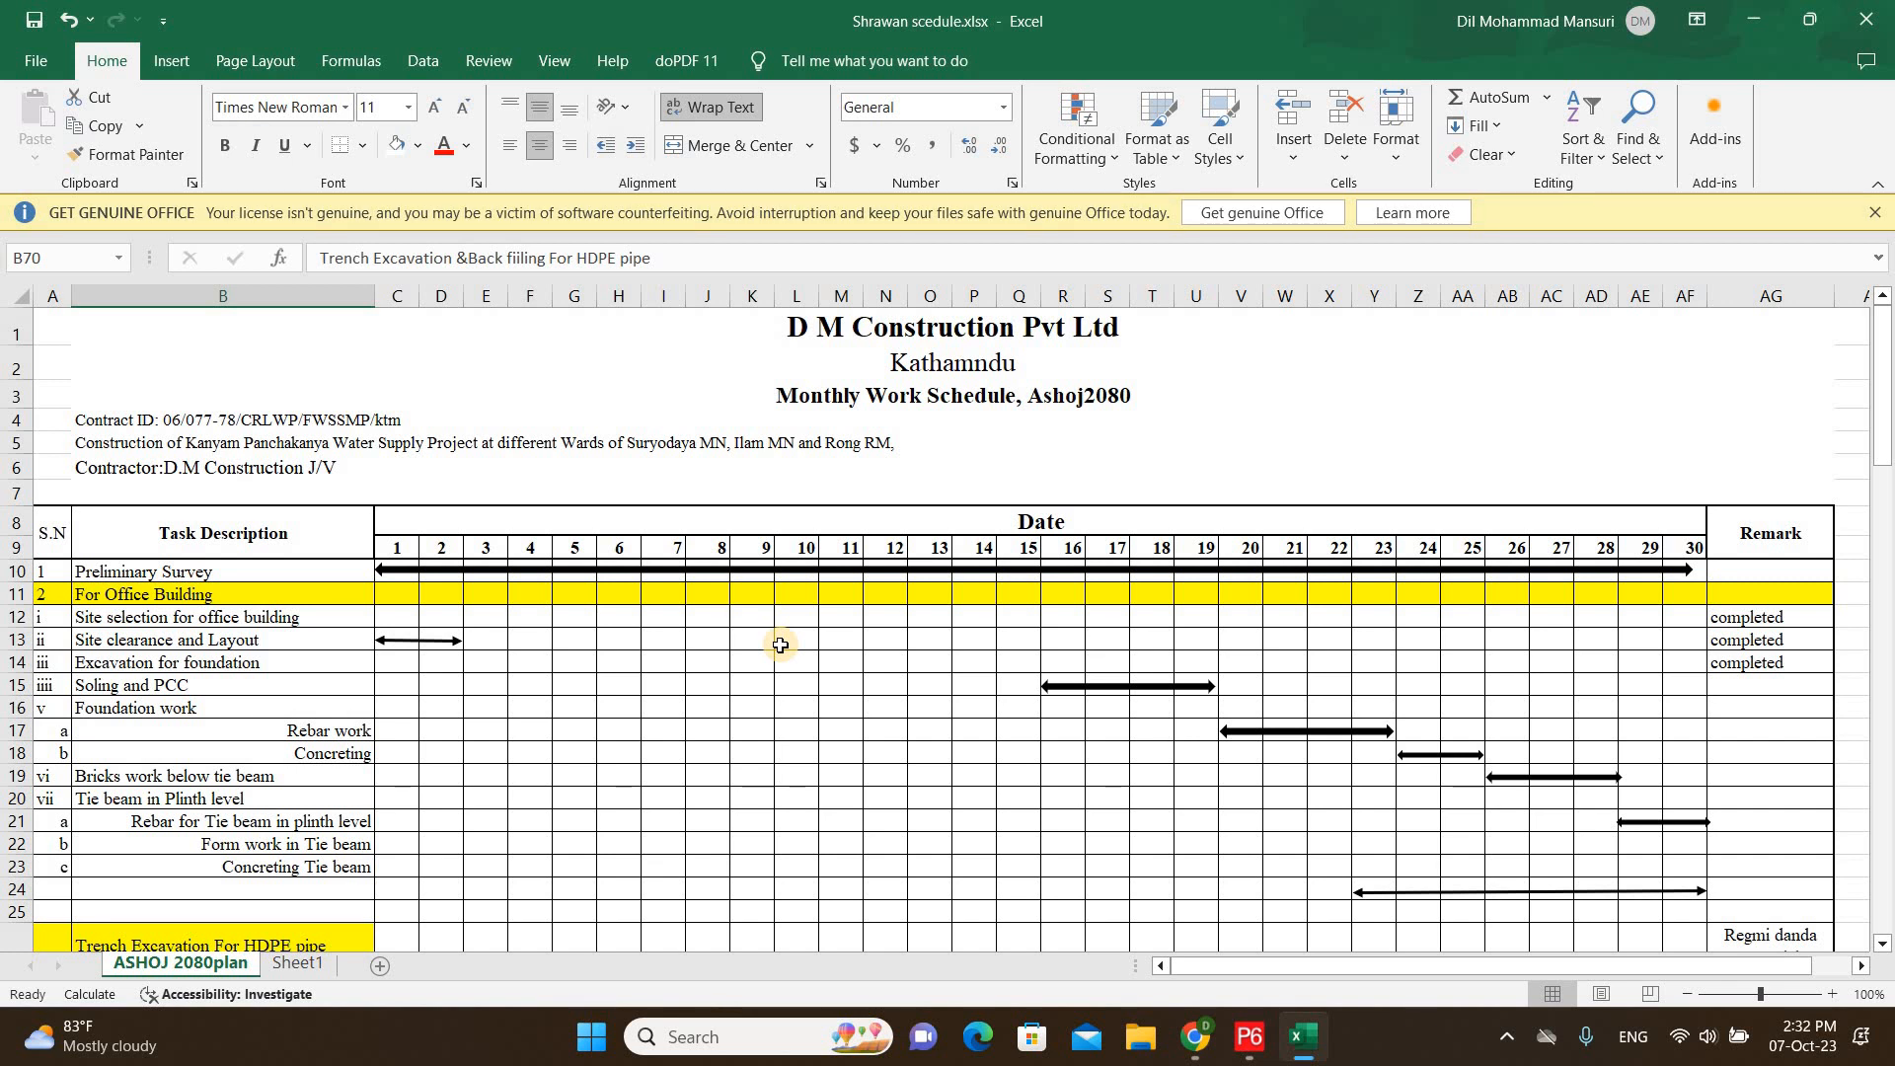
scroll(603, 688, "down", 1)
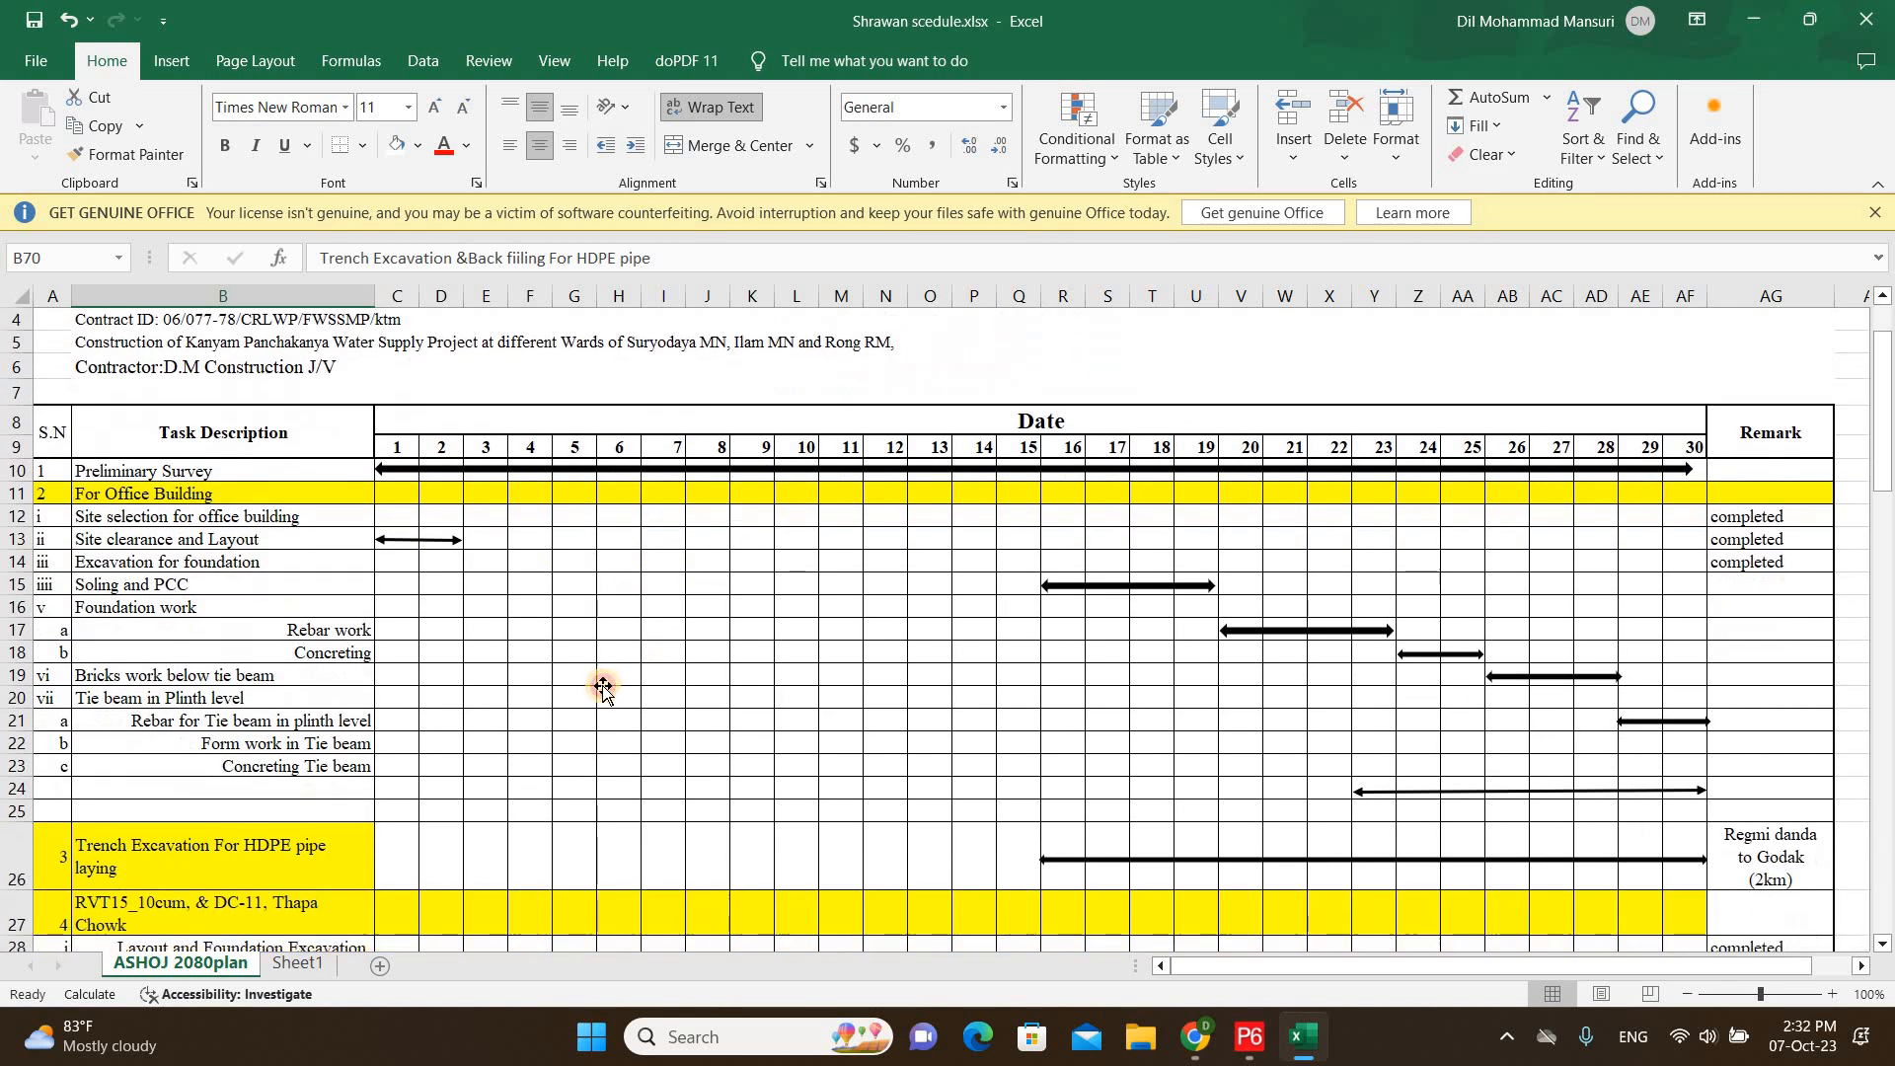
left_click(603, 688)
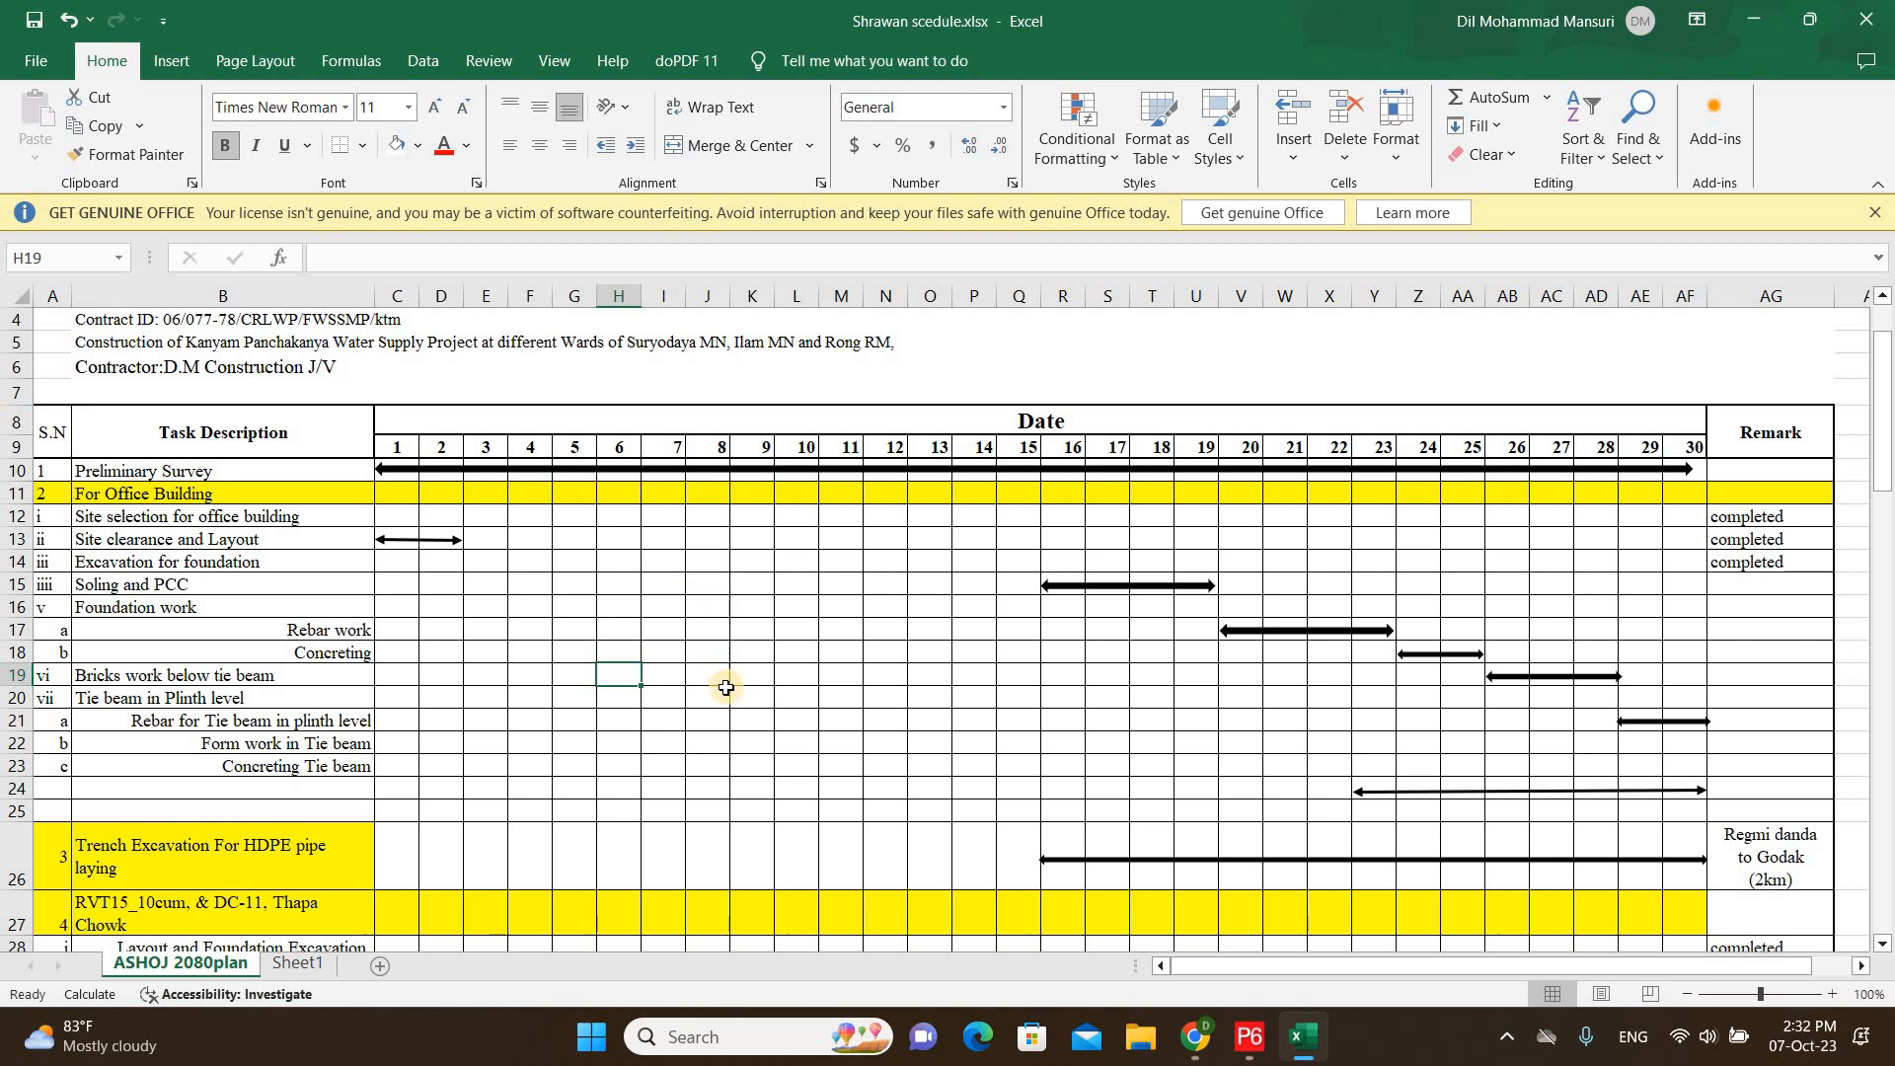
left_click(708, 722)
scroll(960, 597, "up", 1)
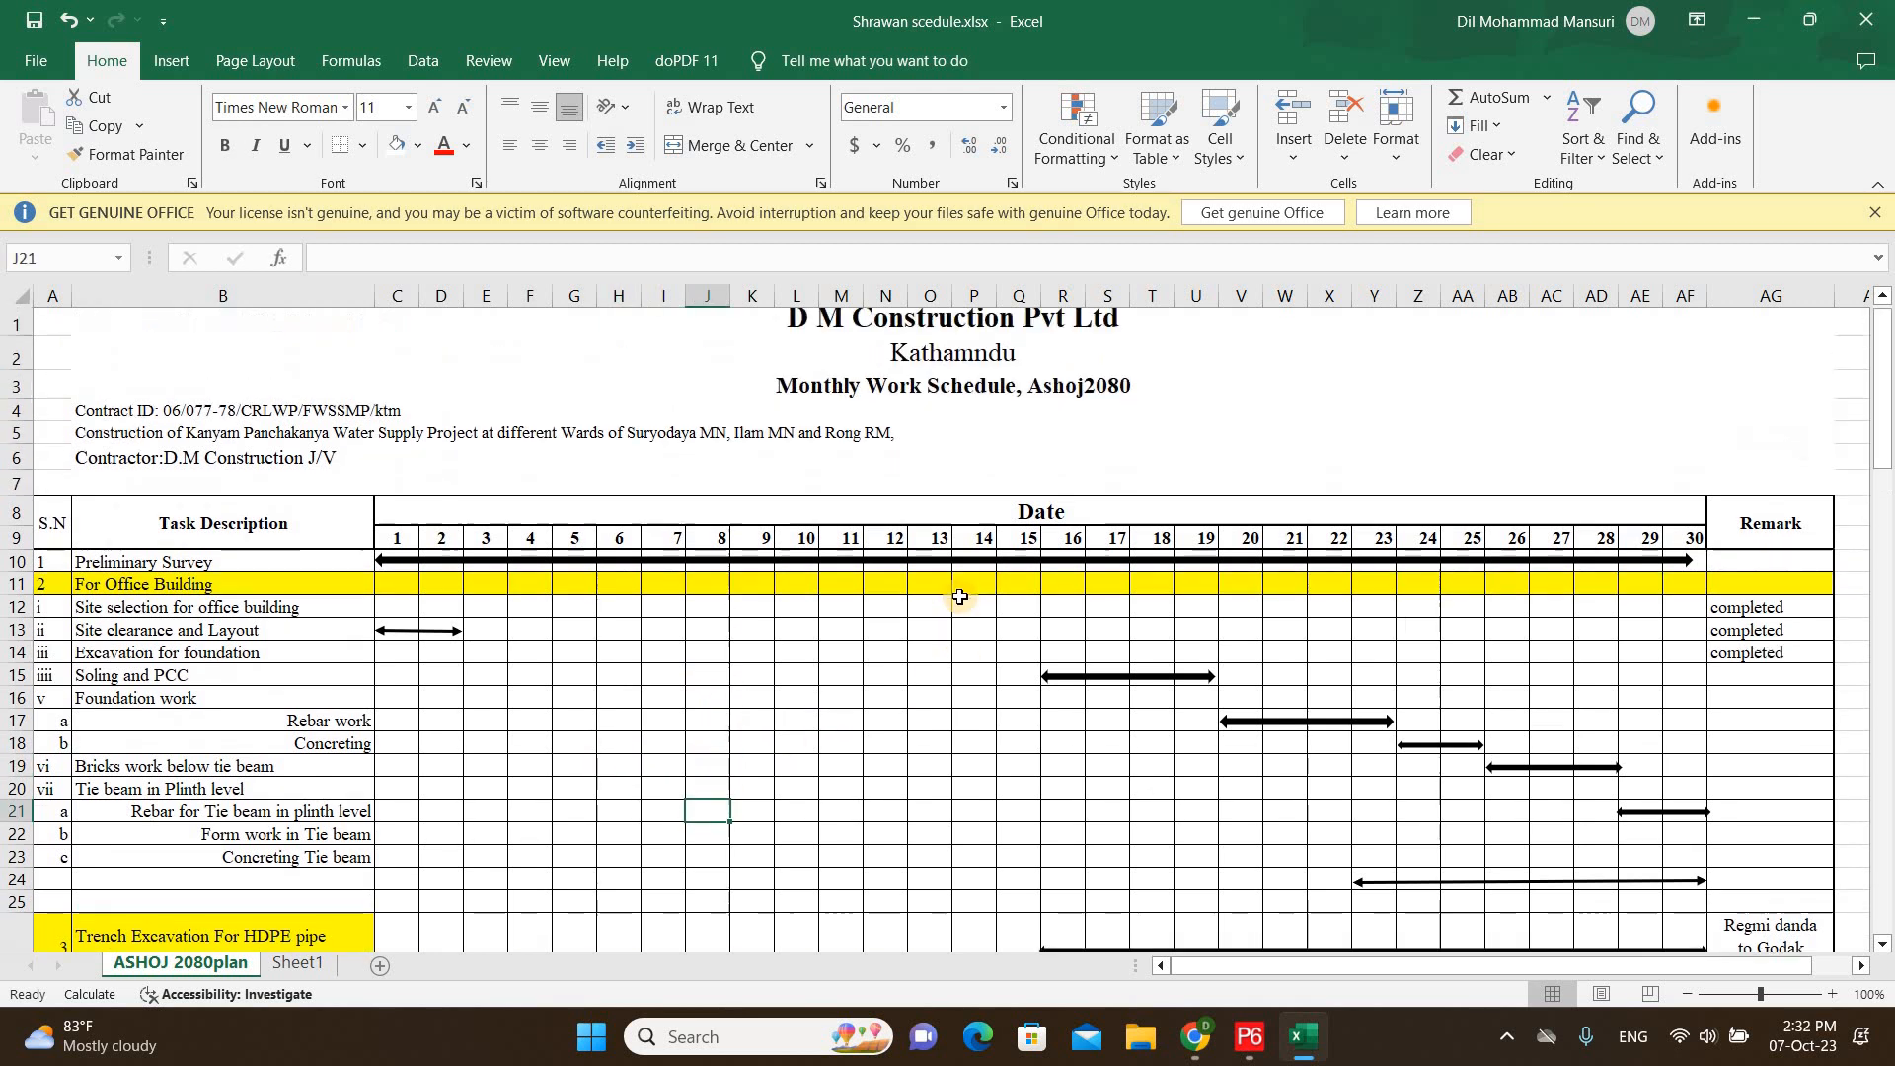
scroll(881, 573, "down", 5)
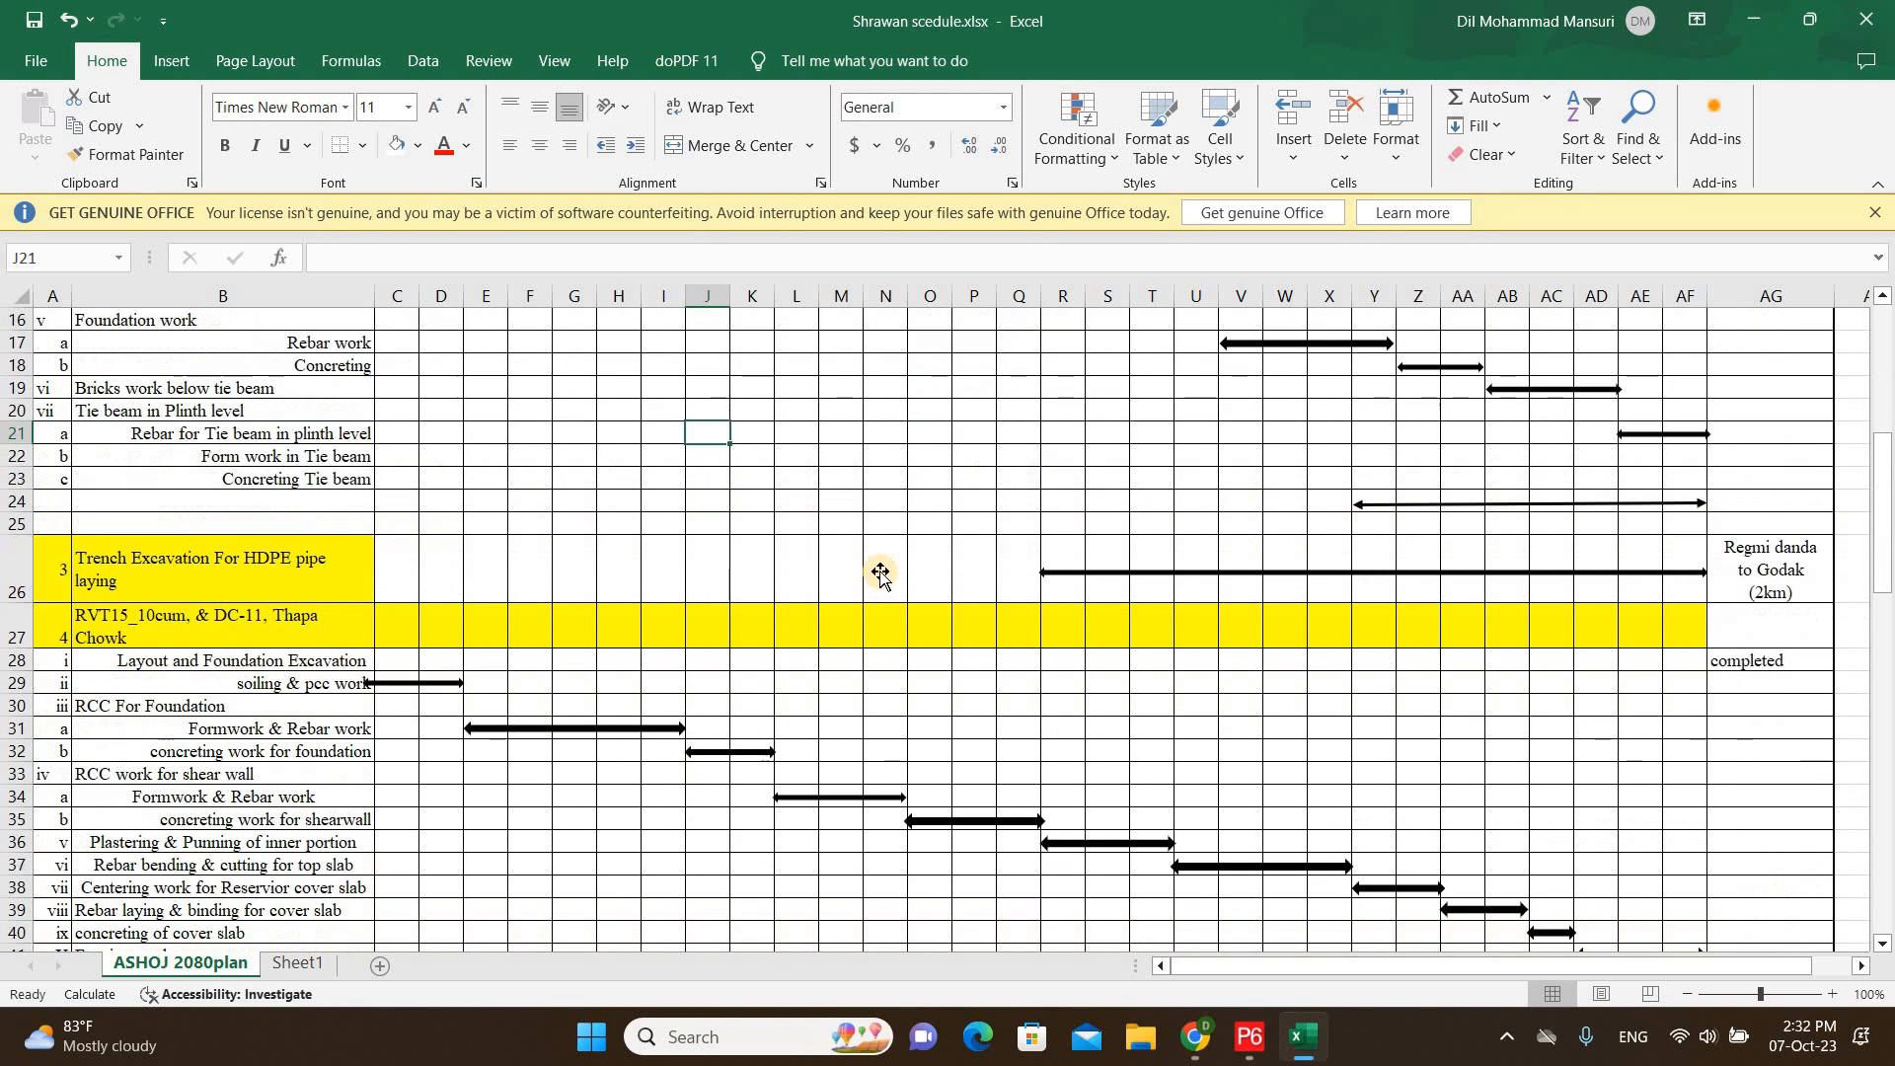
scroll(881, 572, "down", 6)
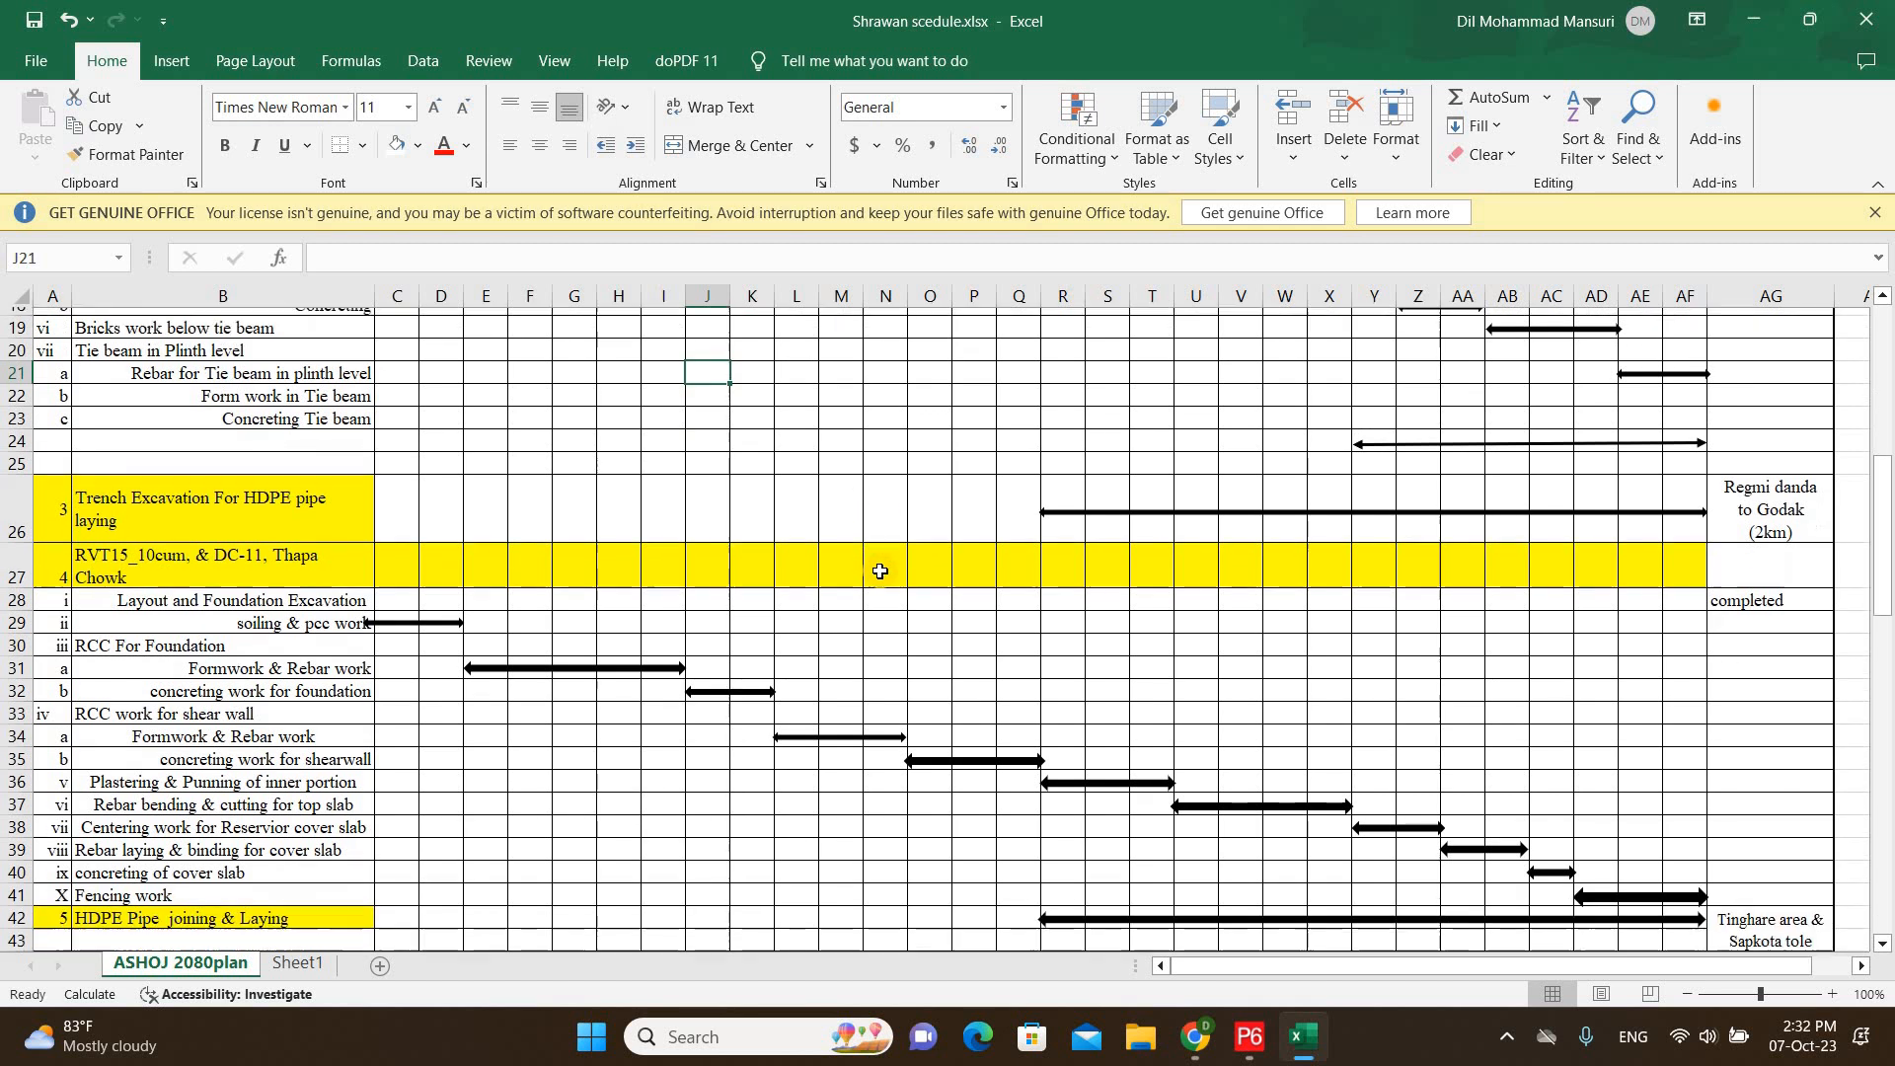
scroll(876, 569, "down", 4)
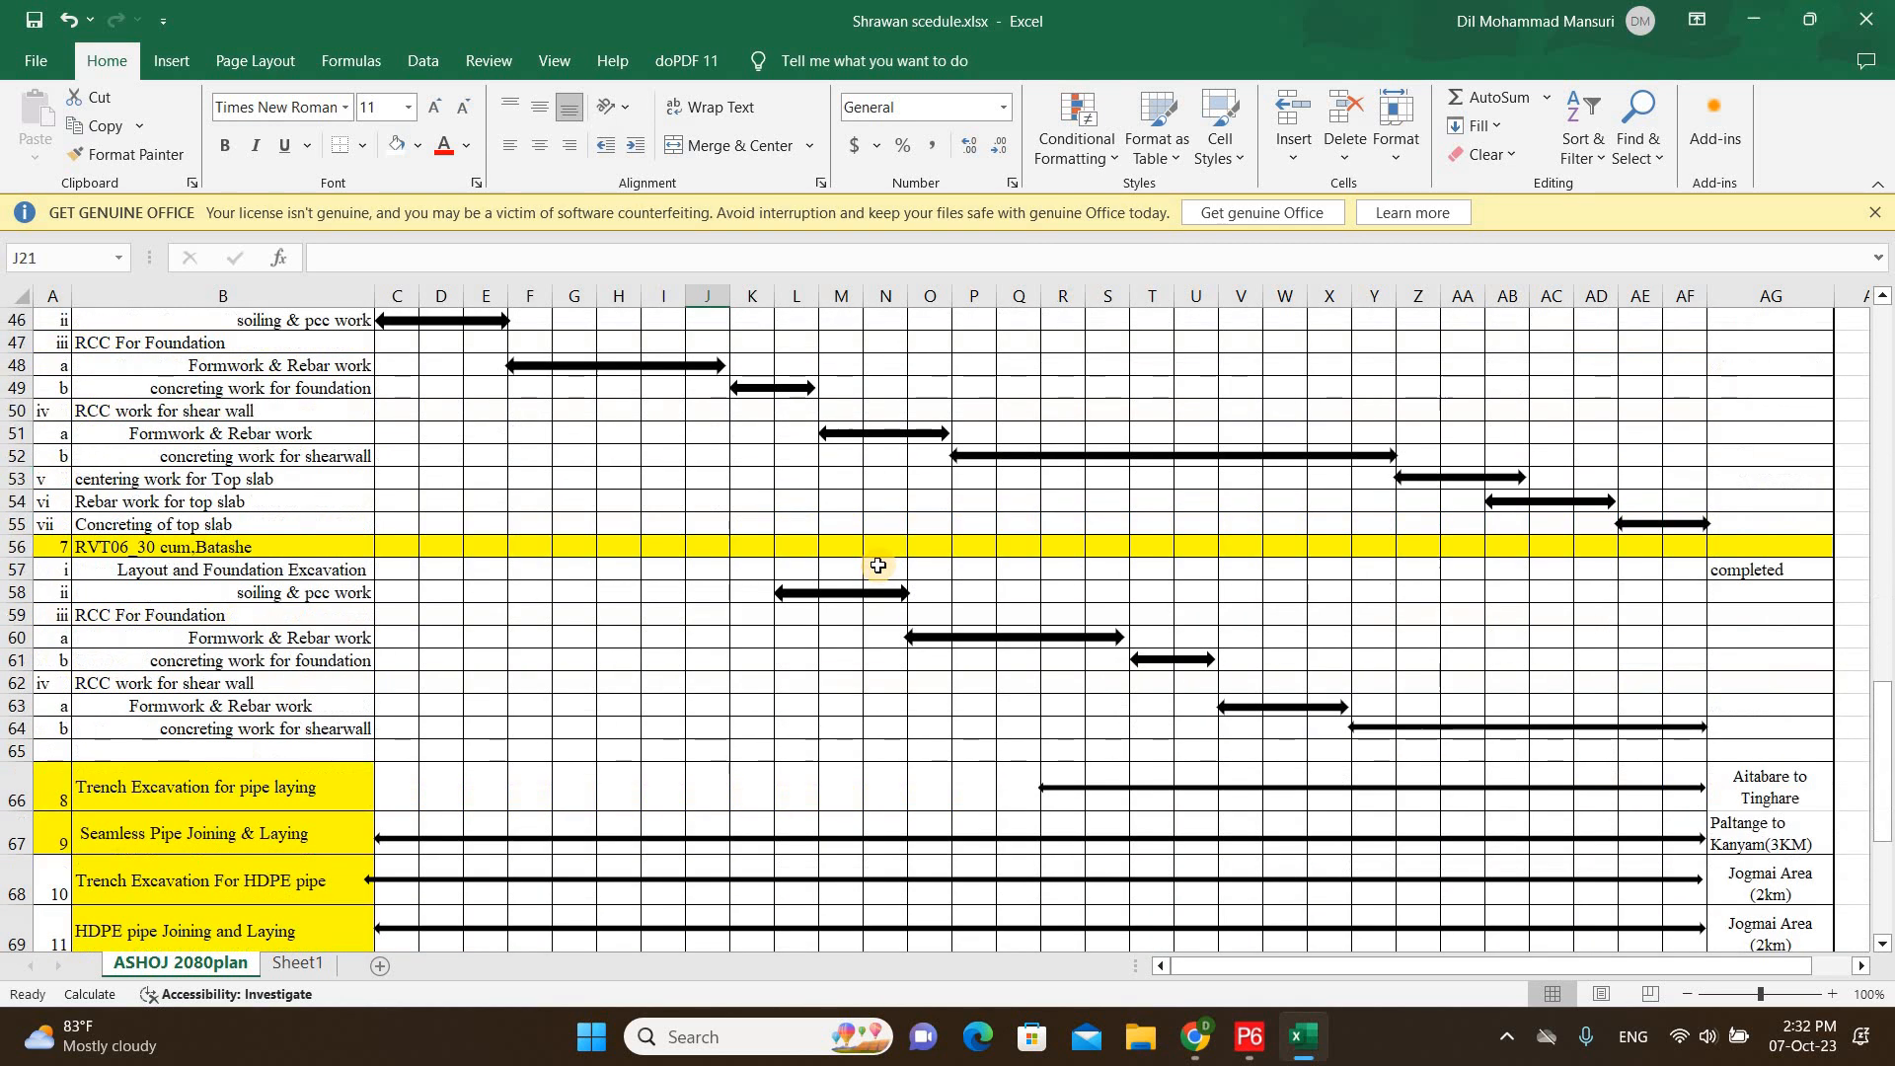
scroll(879, 566, "up", 15)
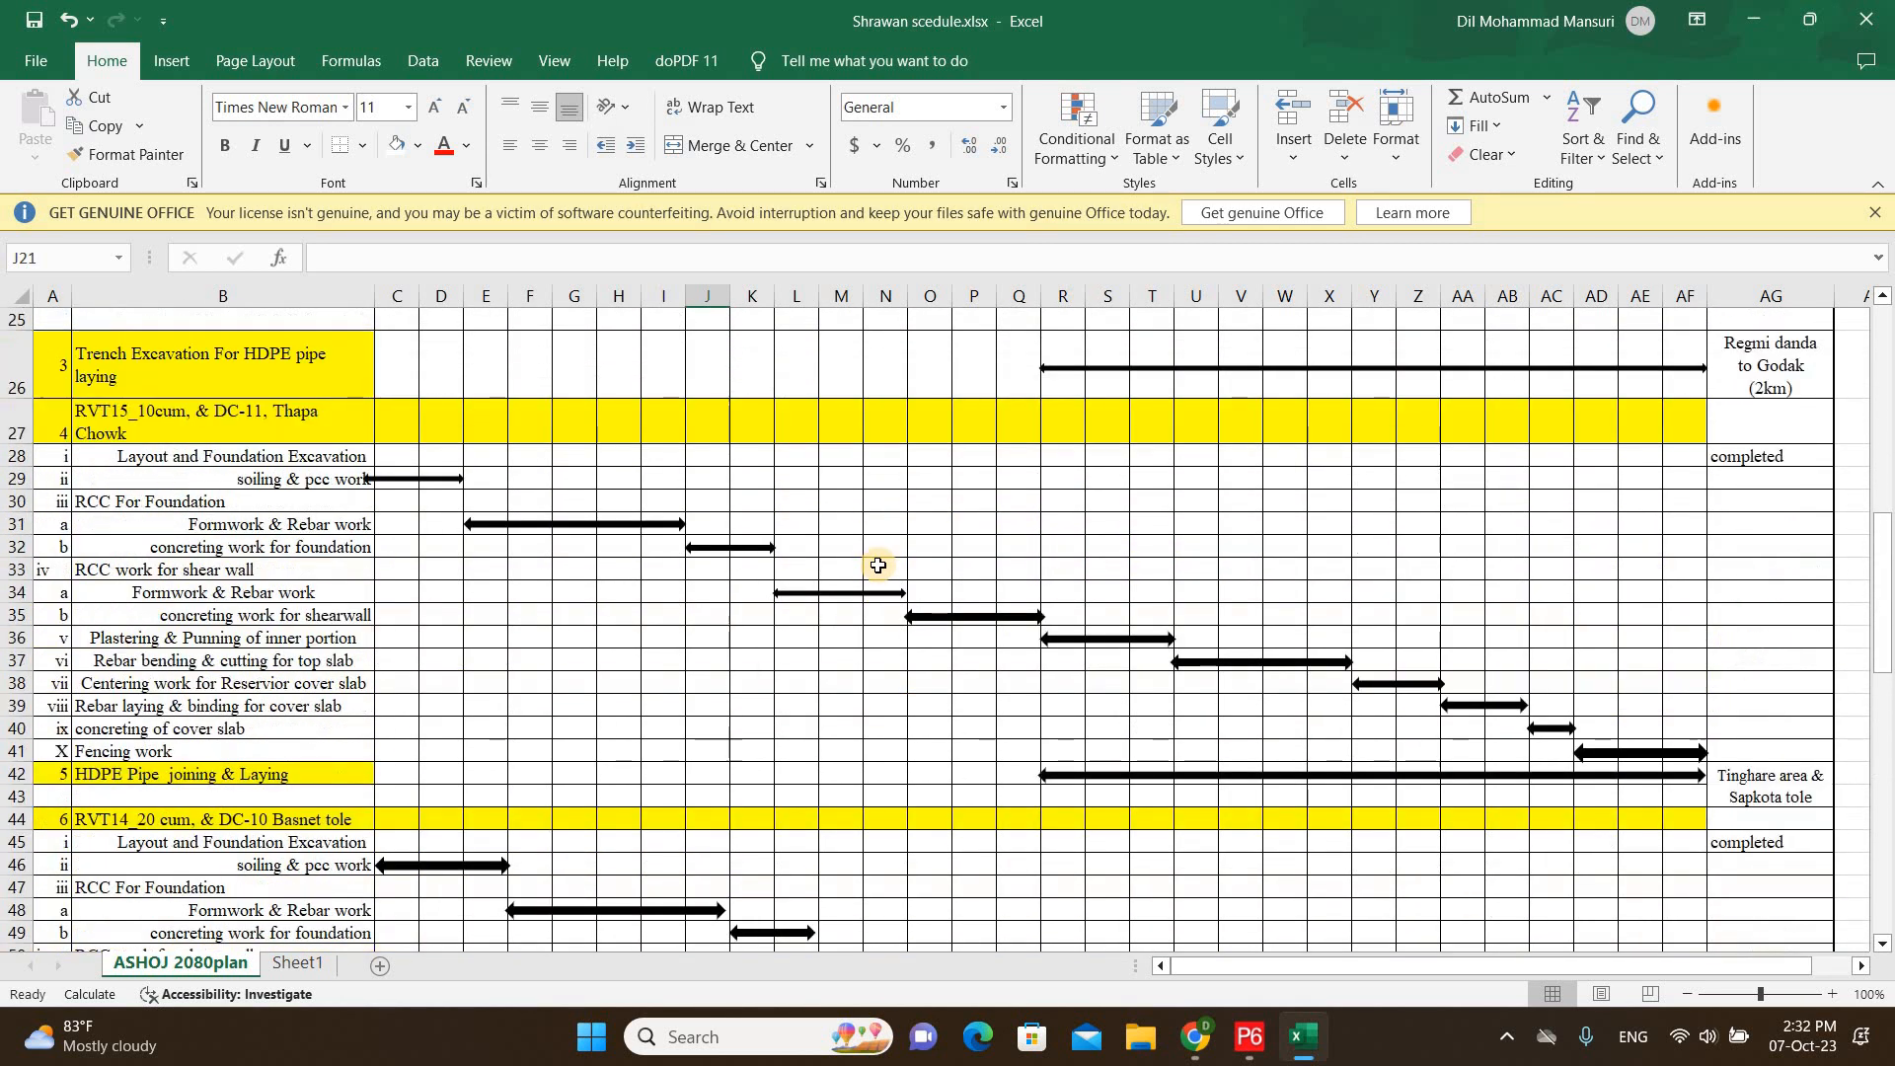